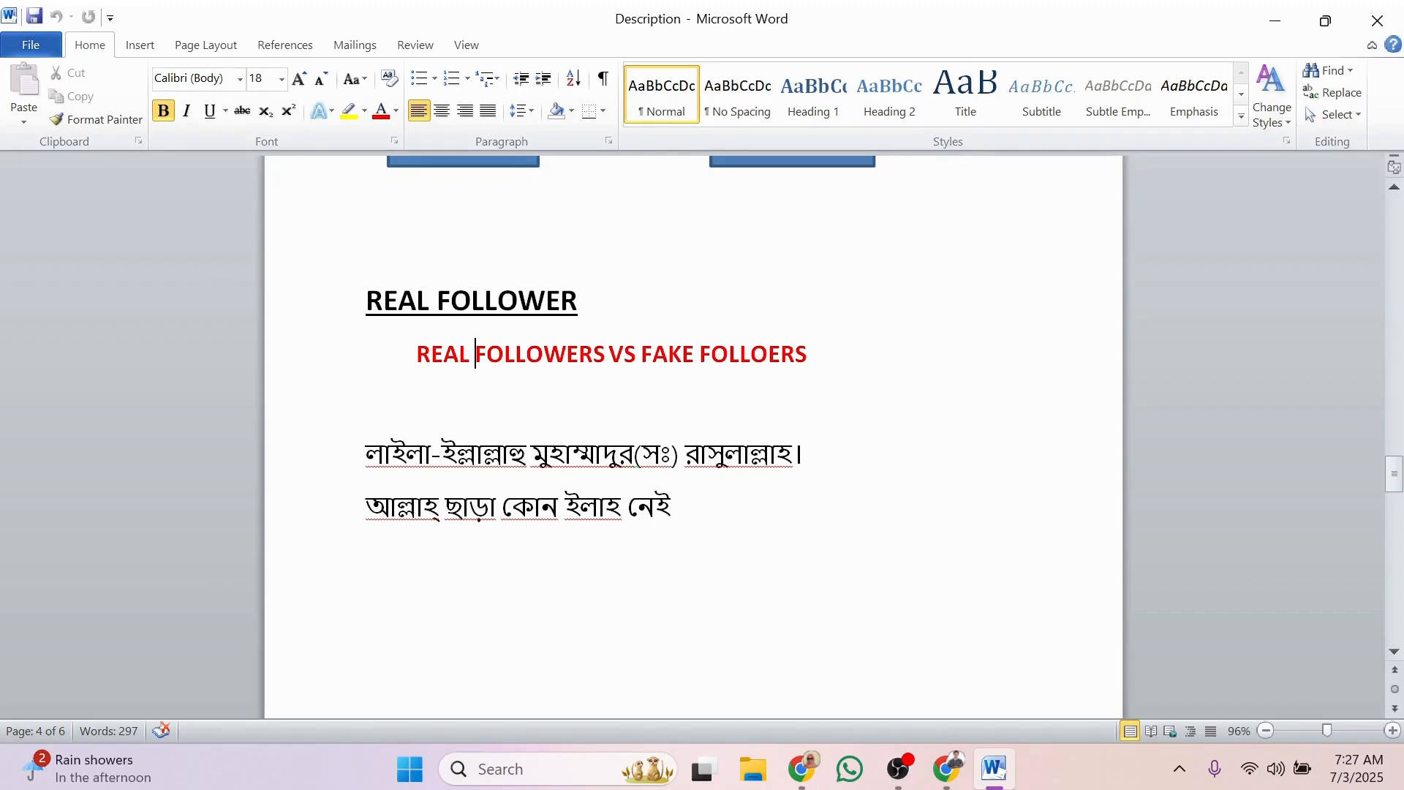
left_click(672, 455)
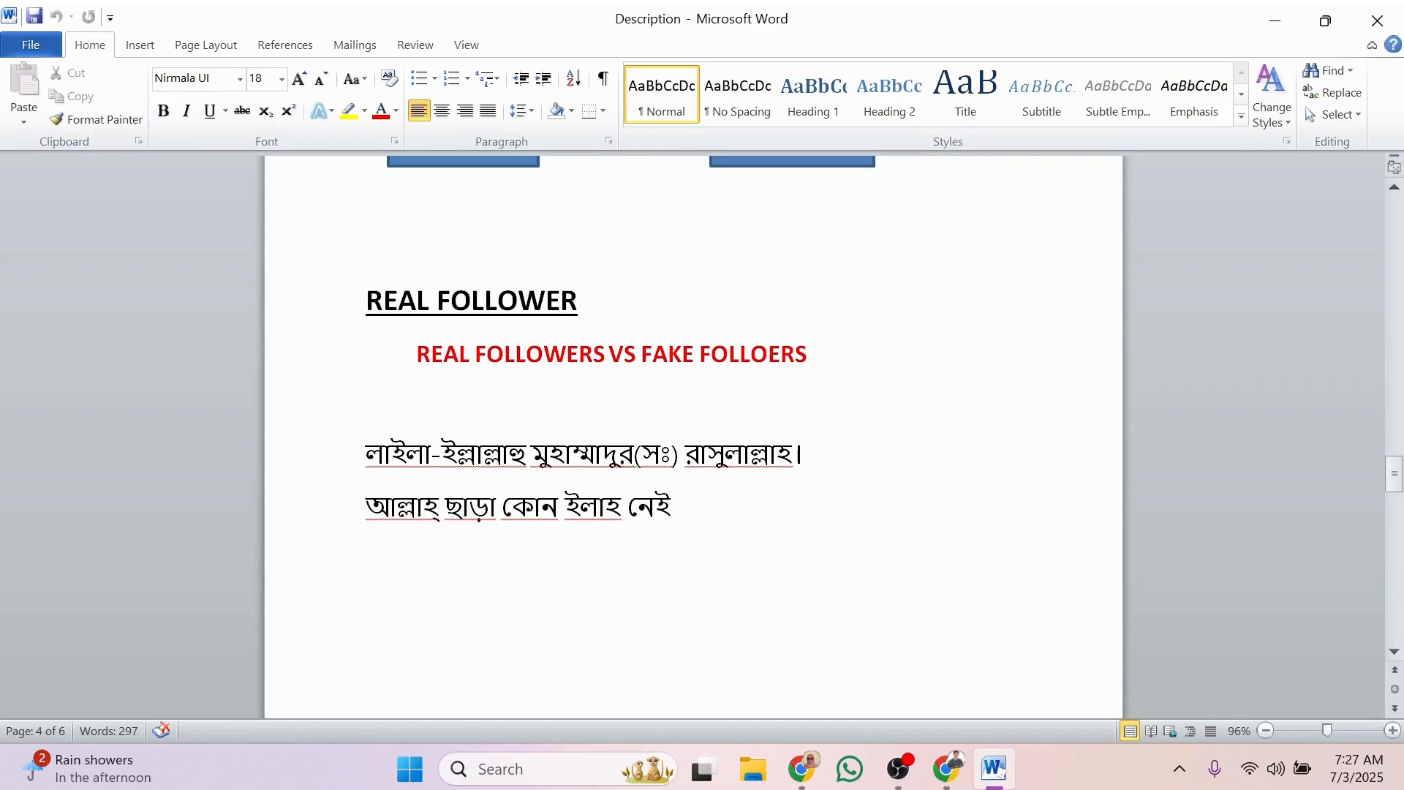
left_click(708, 455)
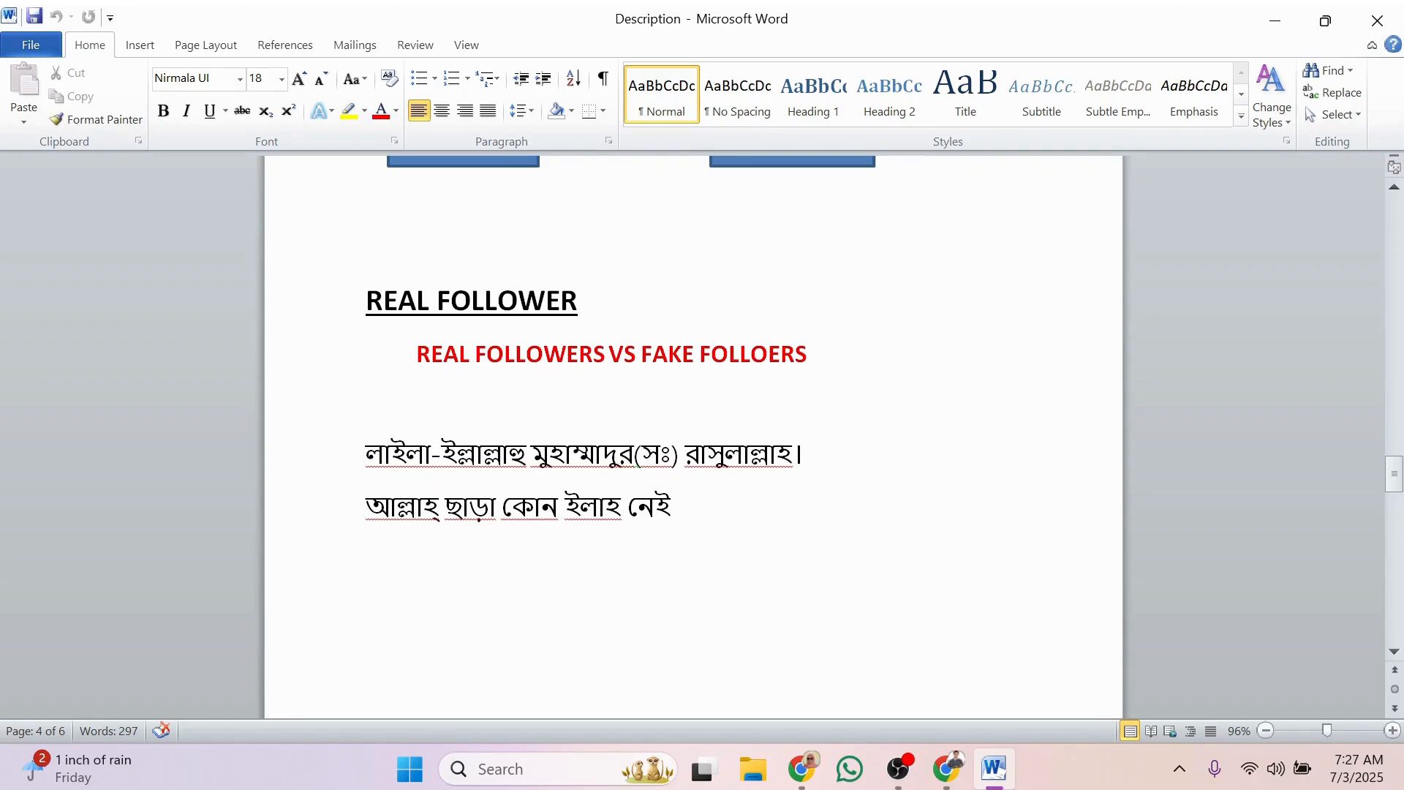
scroll(707, 656, "up", 3)
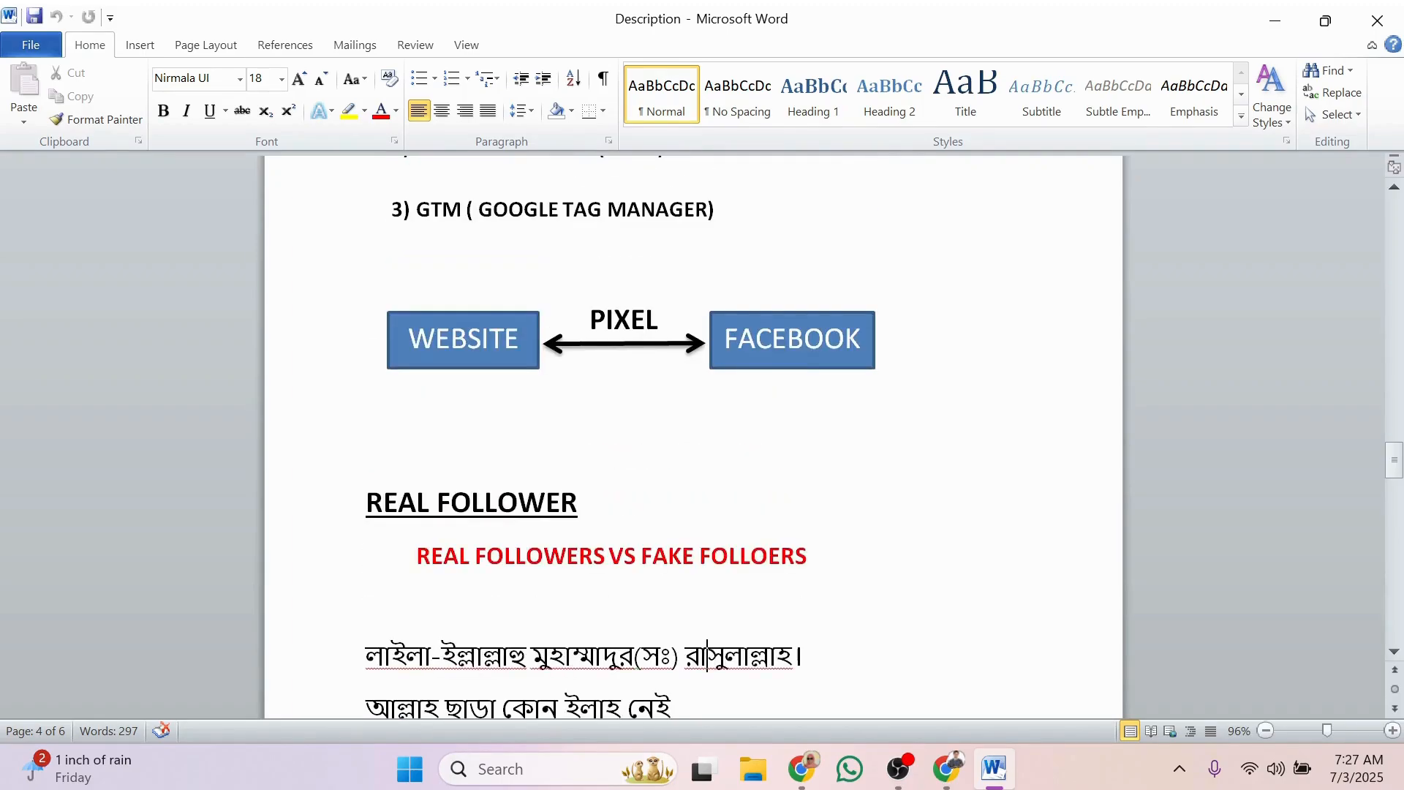
scroll(694, 437, "down", 3)
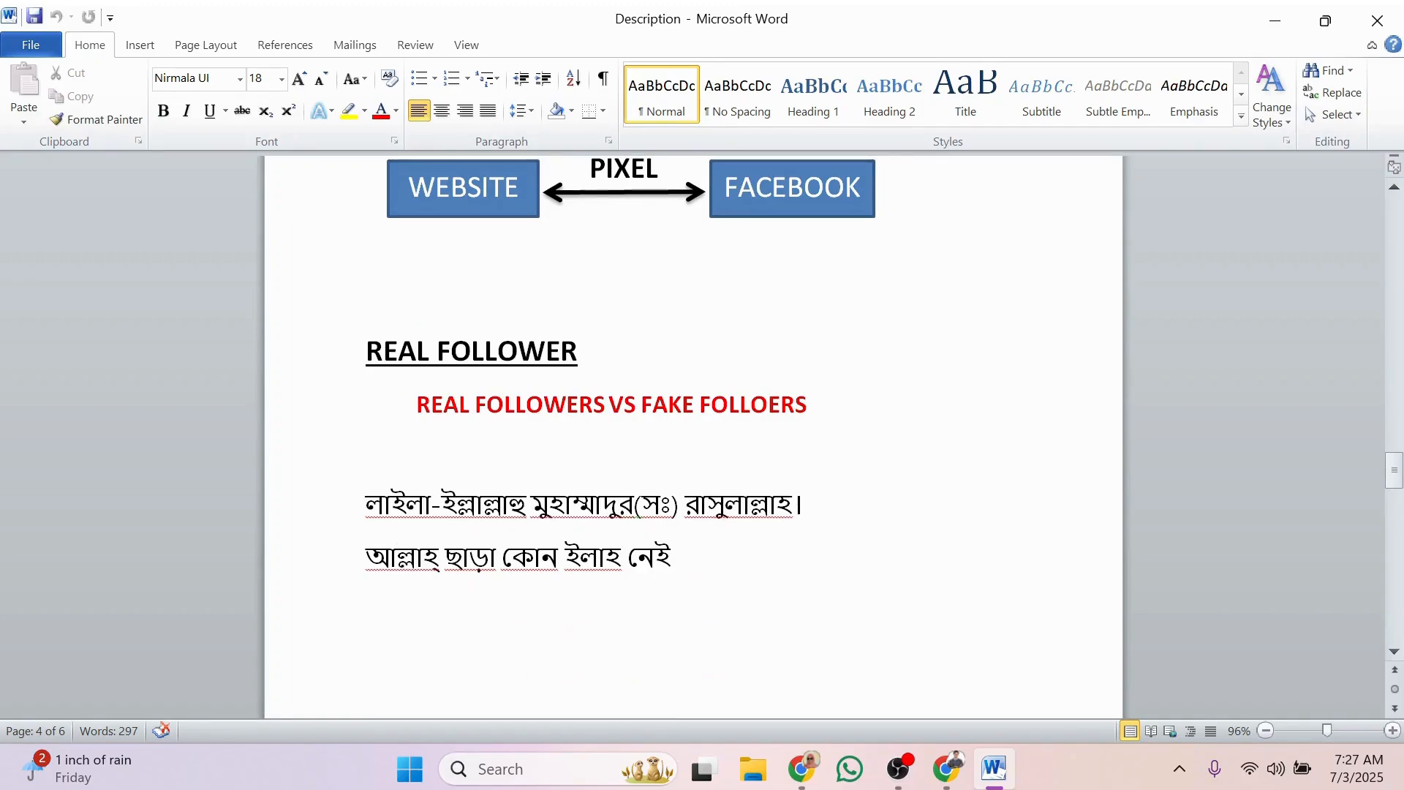
left_click_drag(810, 404, 415, 406)
left_click(566, 404)
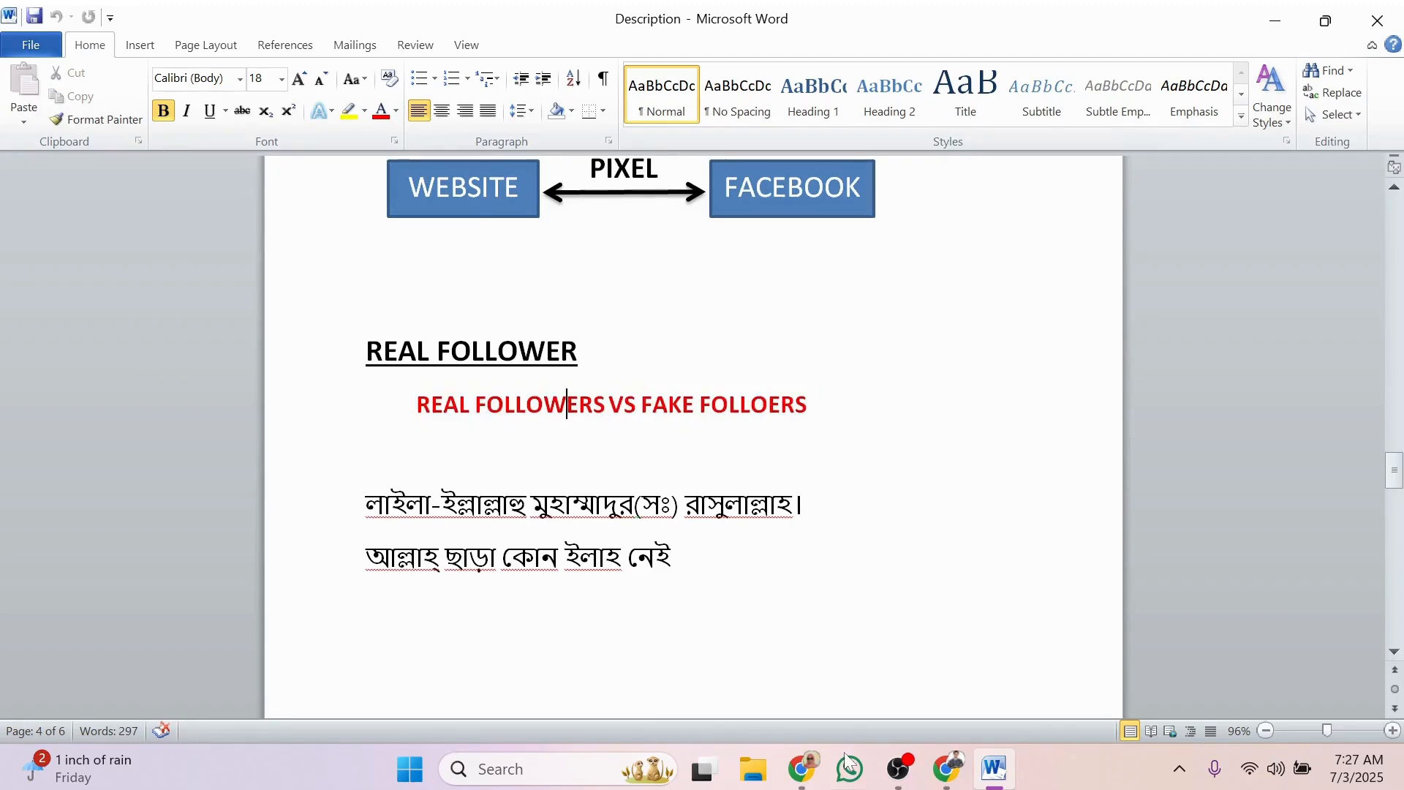
Switch from Word to Ads Manager in Chrome and start a new campaign with the Engagement objective
left_click(1004, 776)
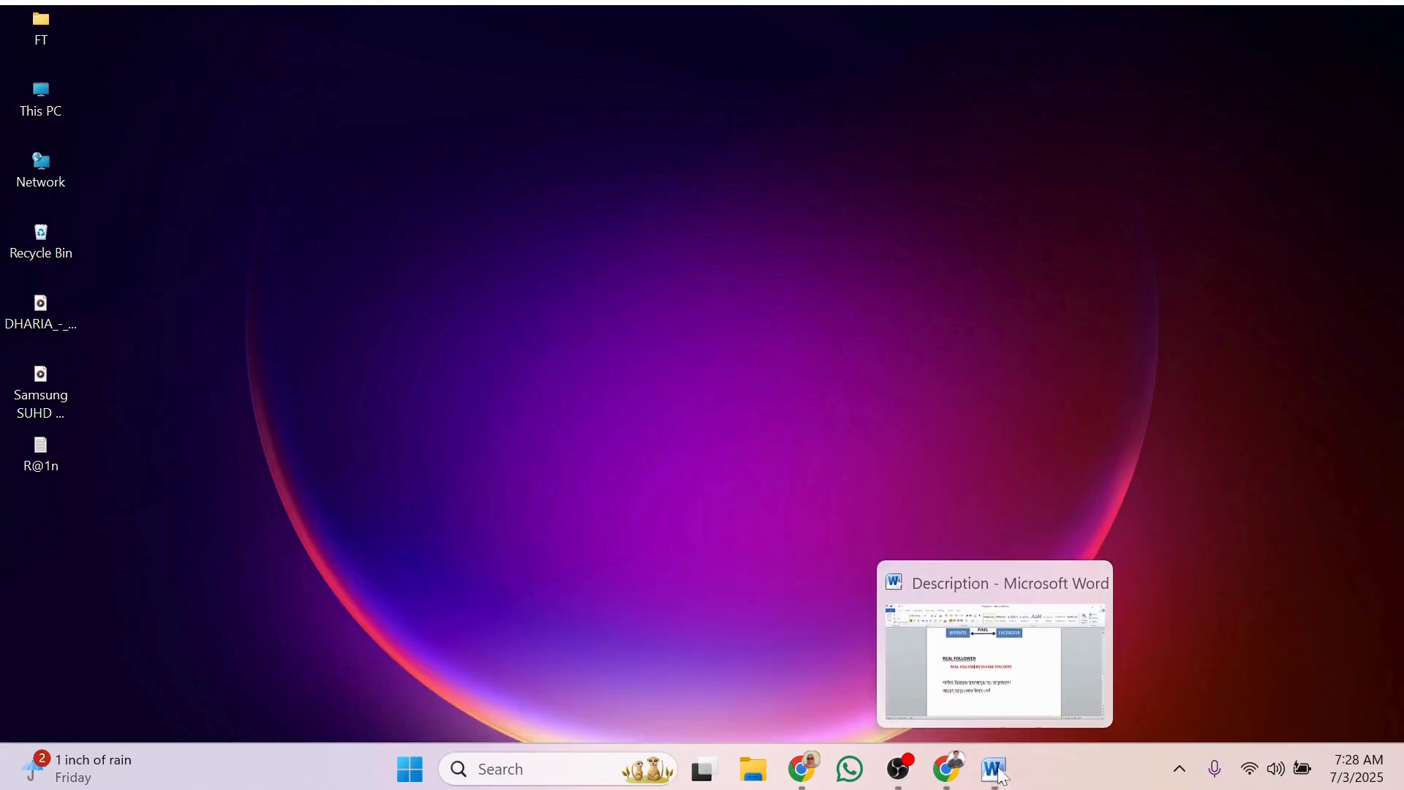
left_click(945, 773)
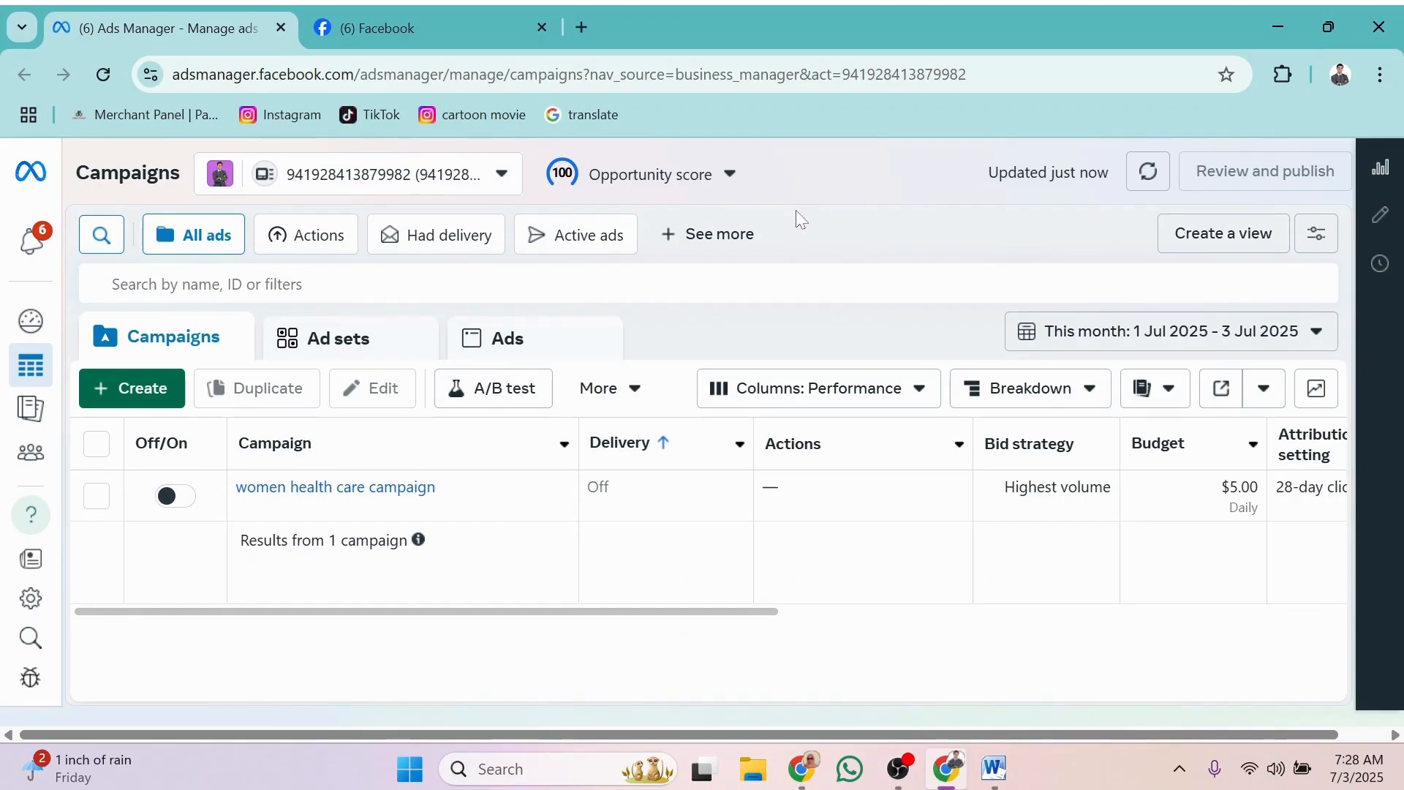
left_click(139, 392)
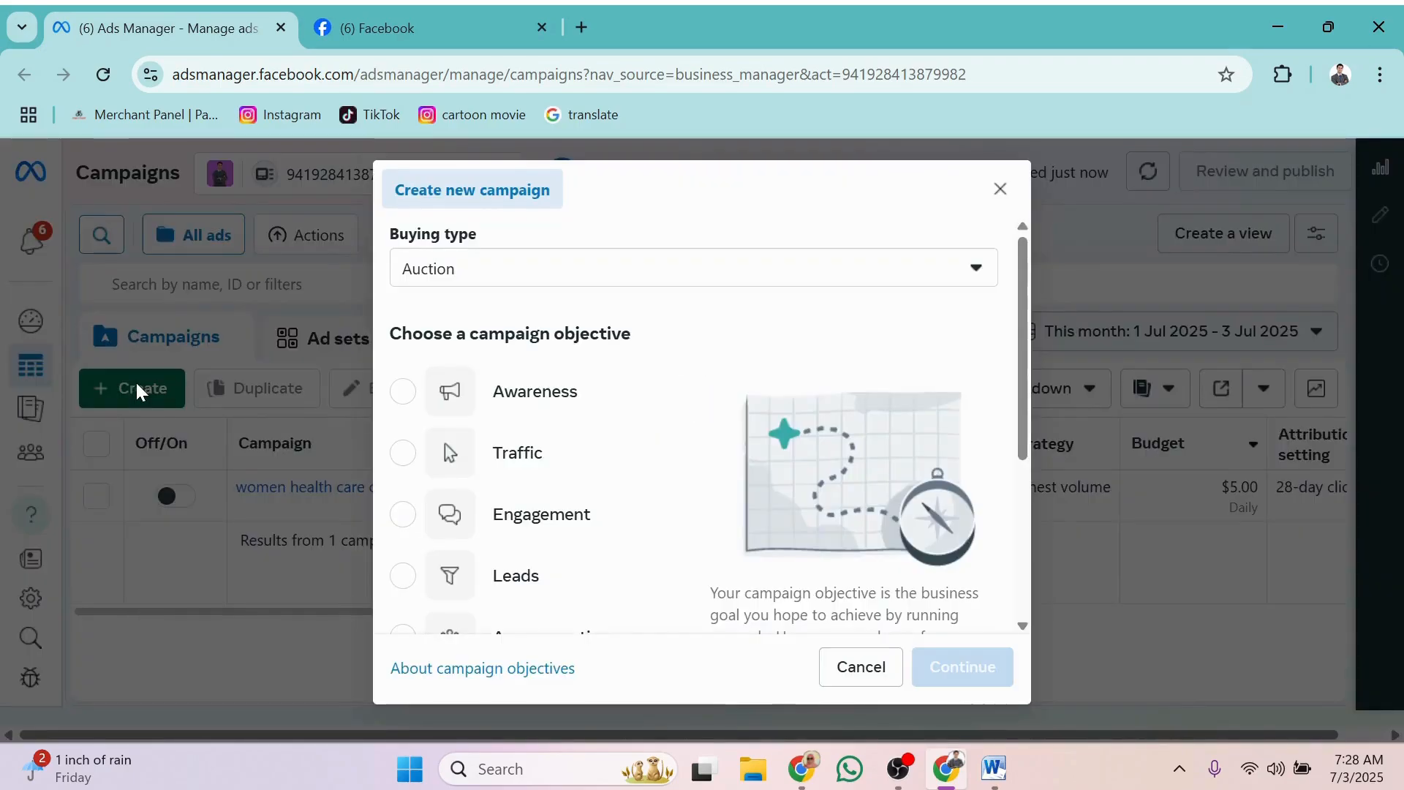
scroll(635, 409, "down", 2)
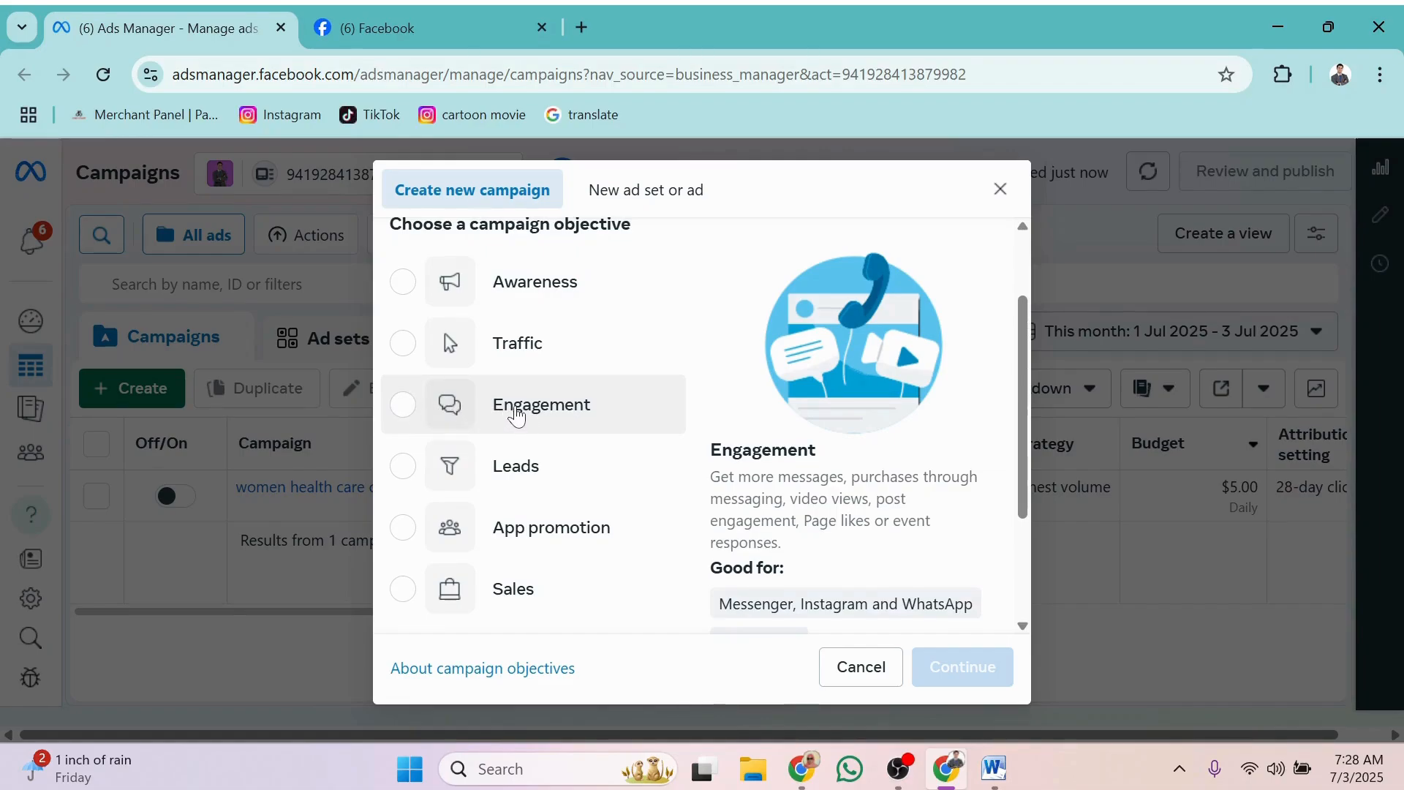
left_click(520, 414)
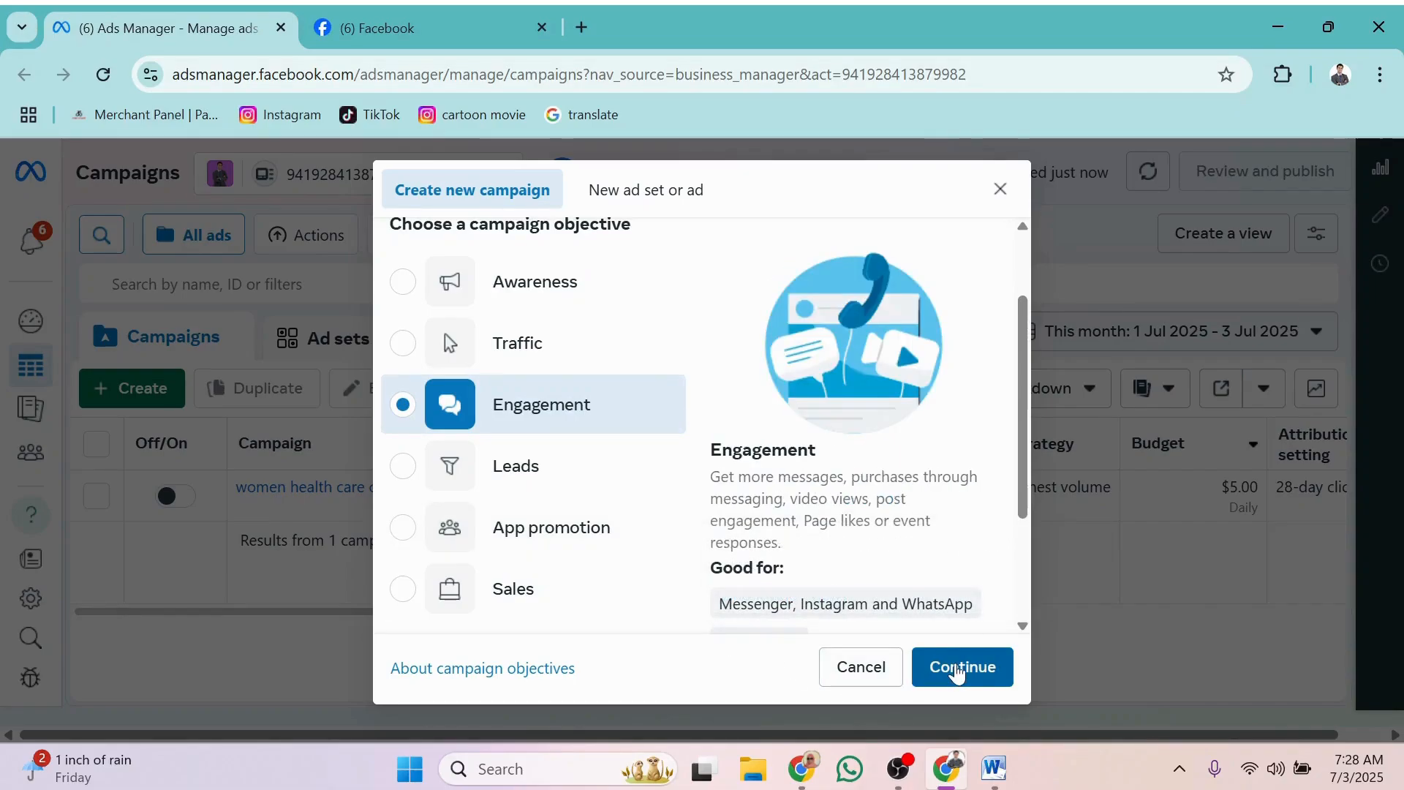
left_click(959, 673)
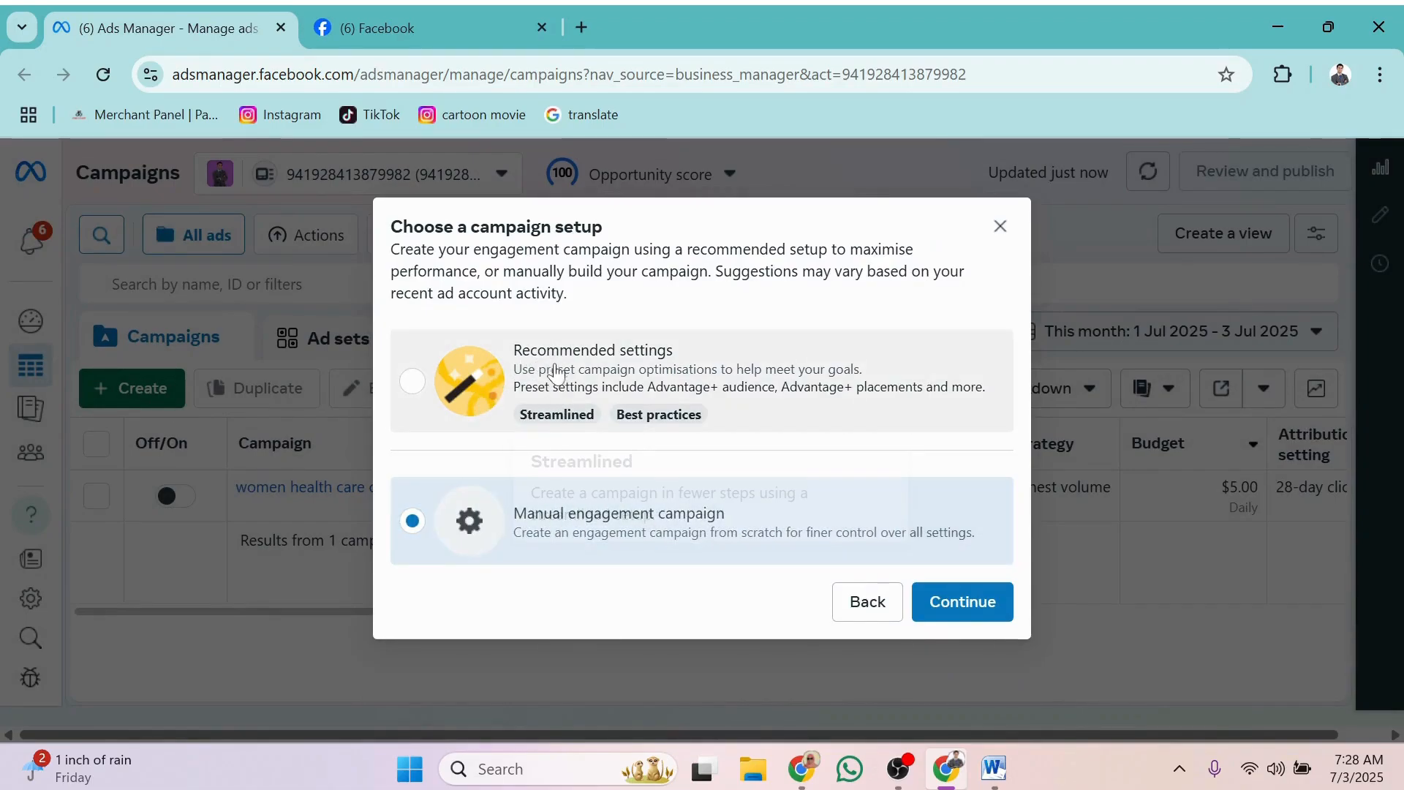
Choose the Manual engagement campaign setup and continue to the campaign editor
left_click(556, 363)
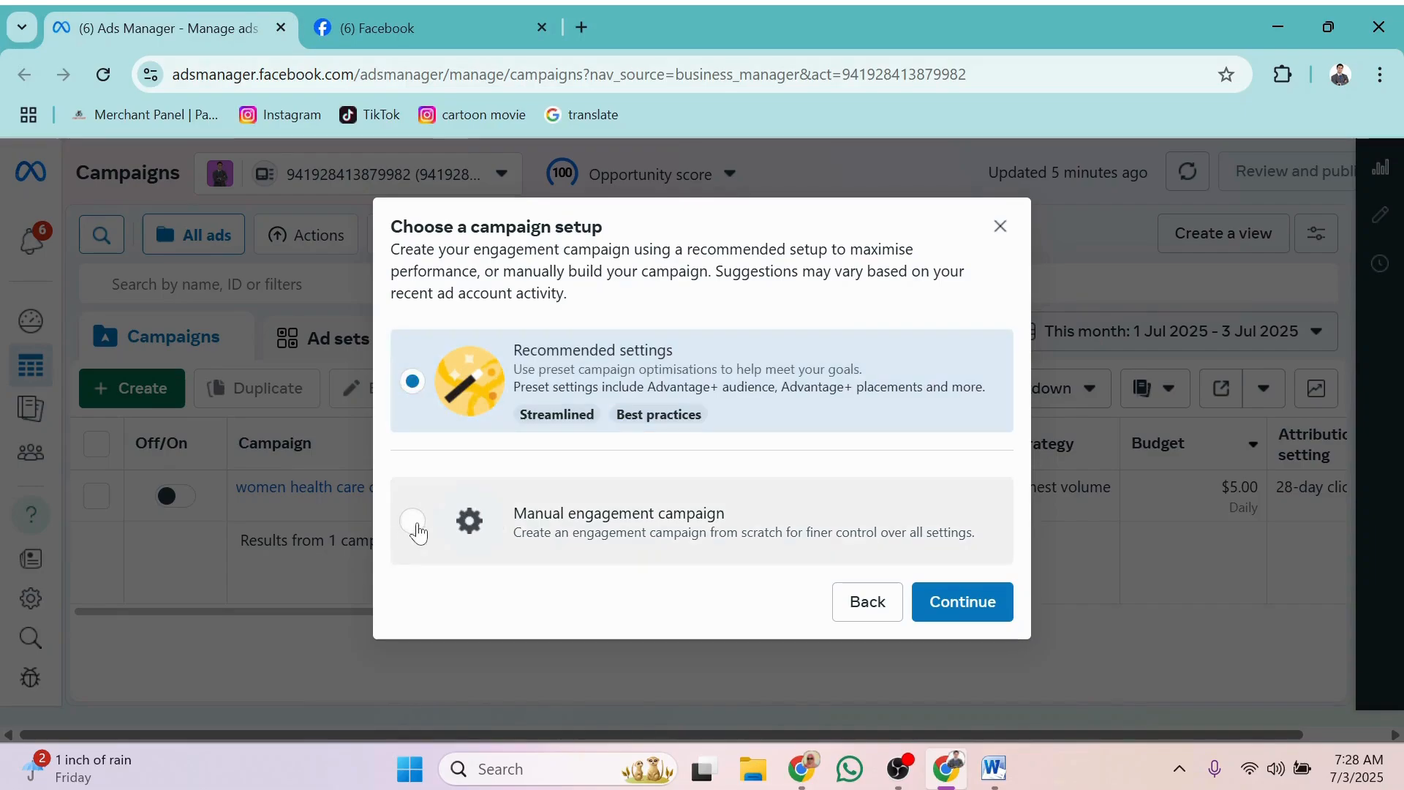
left_click(414, 525)
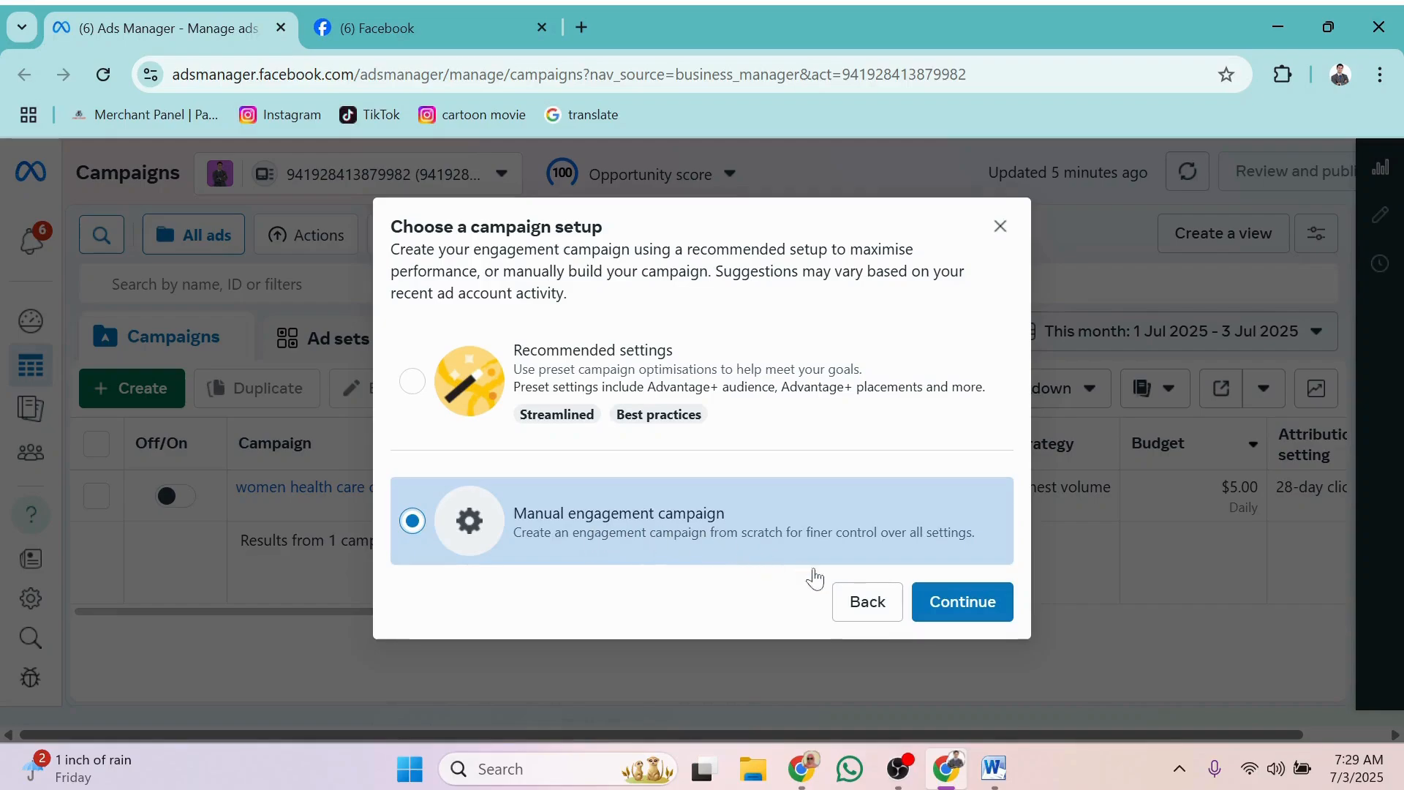
left_click(956, 604)
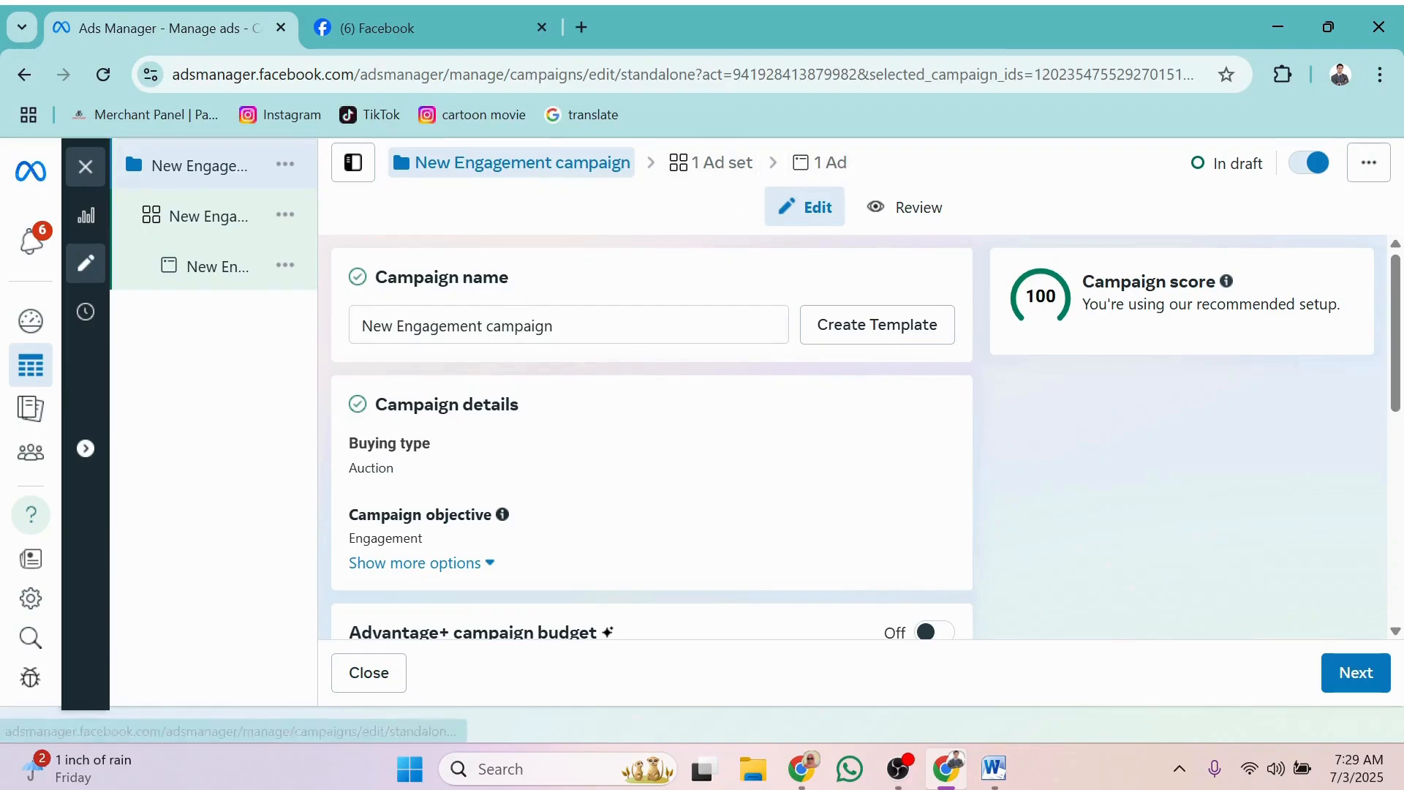
Select "New Engagement" in the campaign name and copy the page name "J K Electronics" from the open Facebook page
left_click(483, 325)
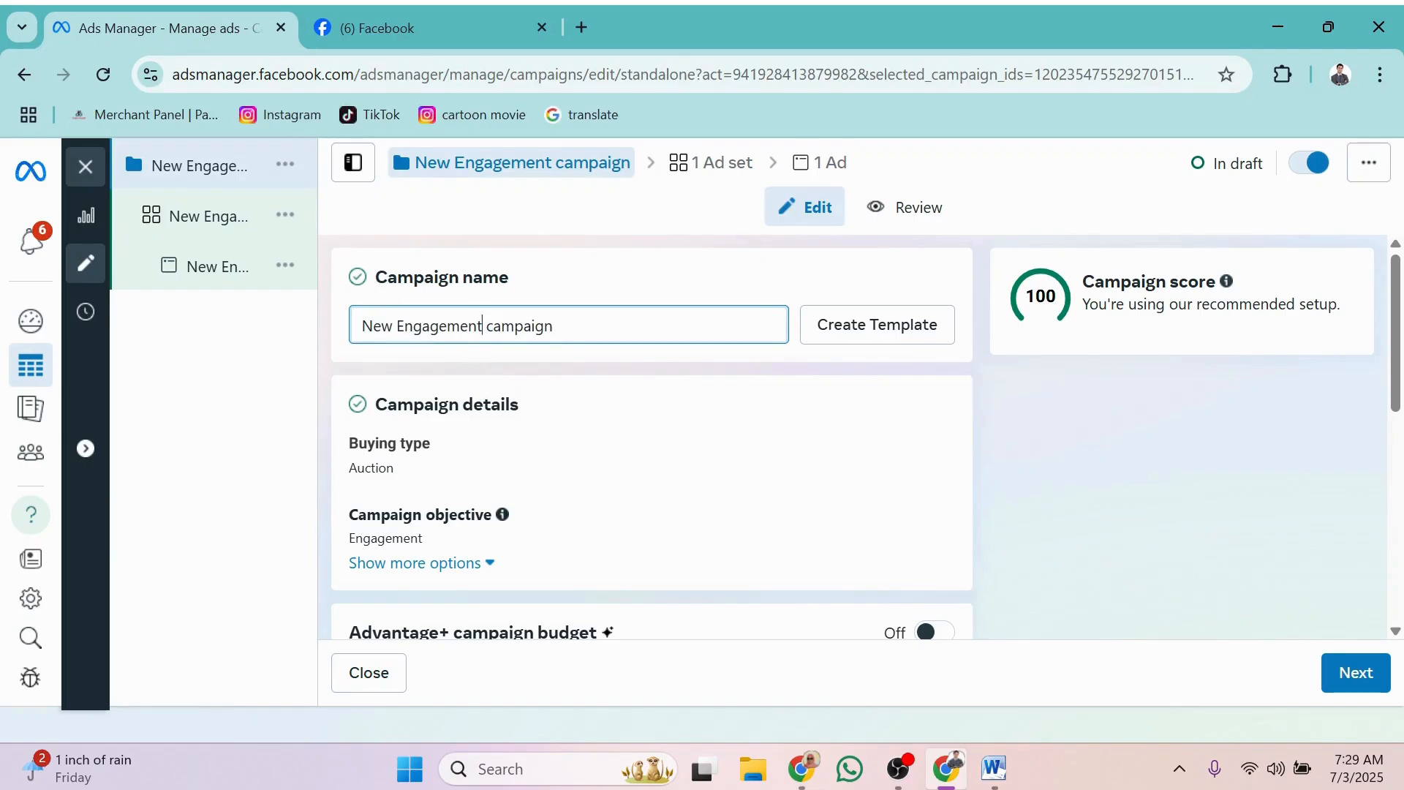
key("shift+Left")
key("shift+Left")
key("shift+Left")
key("shift+Left")
key("shift+Left")
key("shift+Left")
key("shift+Left")
key("shift+Left")
key("shift+Left")
key("shift+Left")
key("shift+Left")
key("shift+Left")
key("shift+Left")
key("shift+Left")
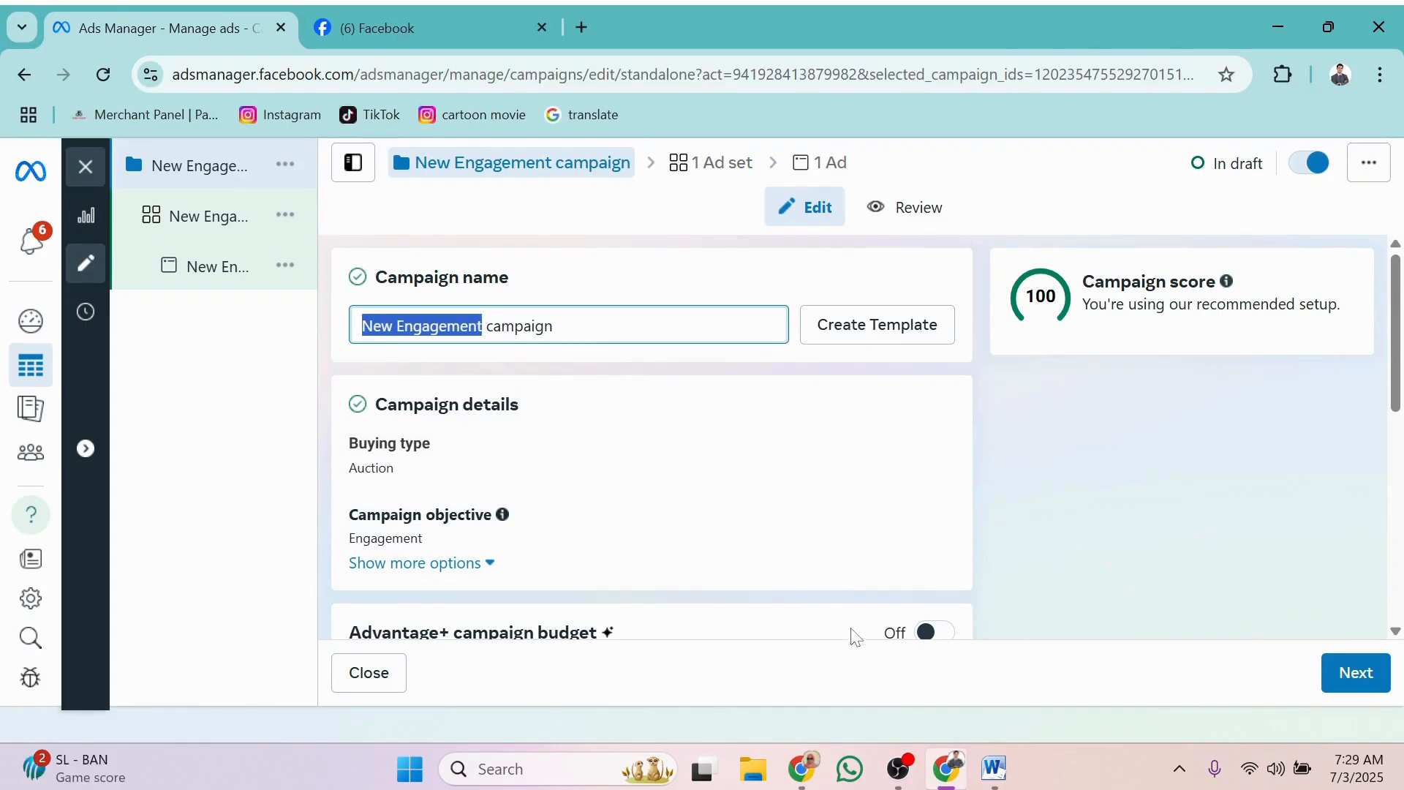
left_click(949, 771)
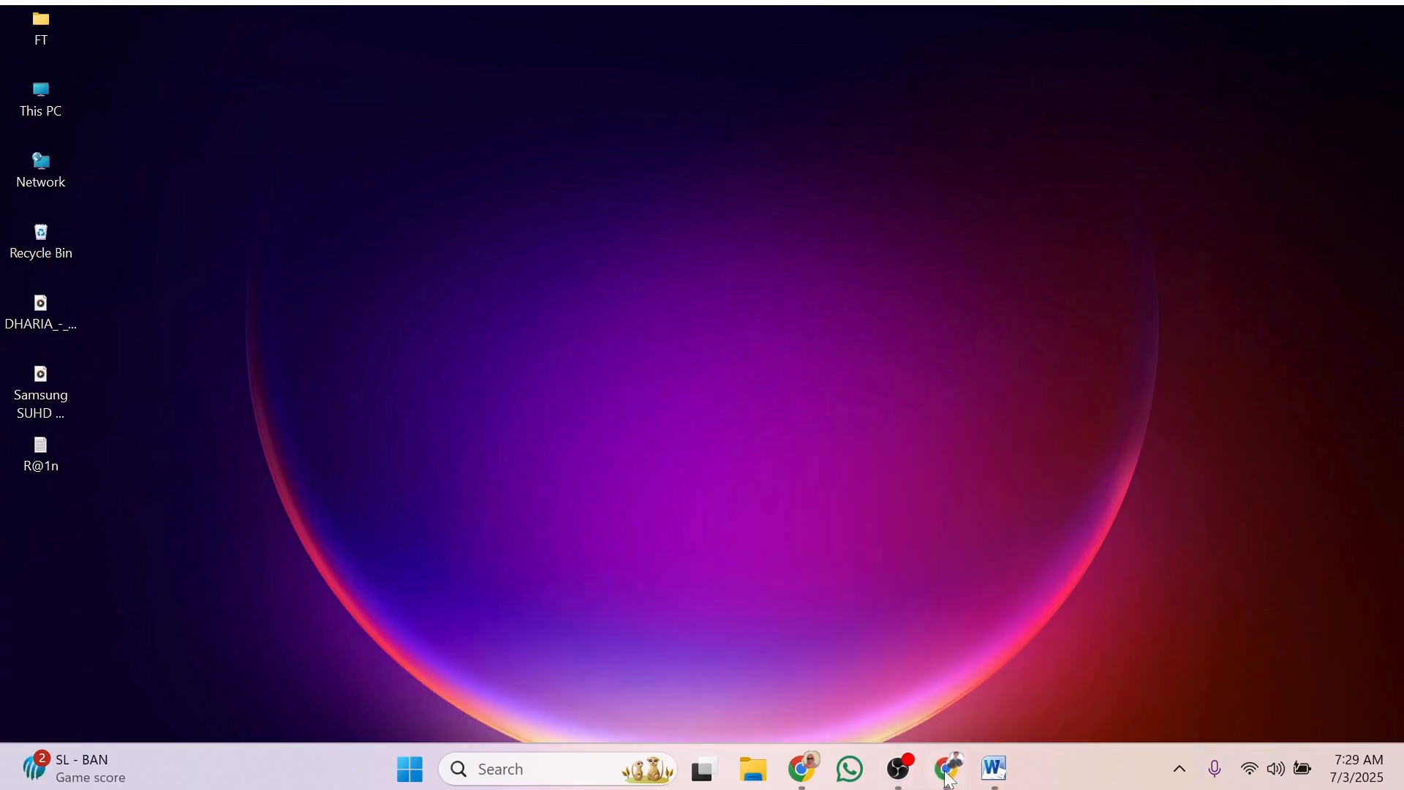
left_click(949, 775)
left_click(365, 29)
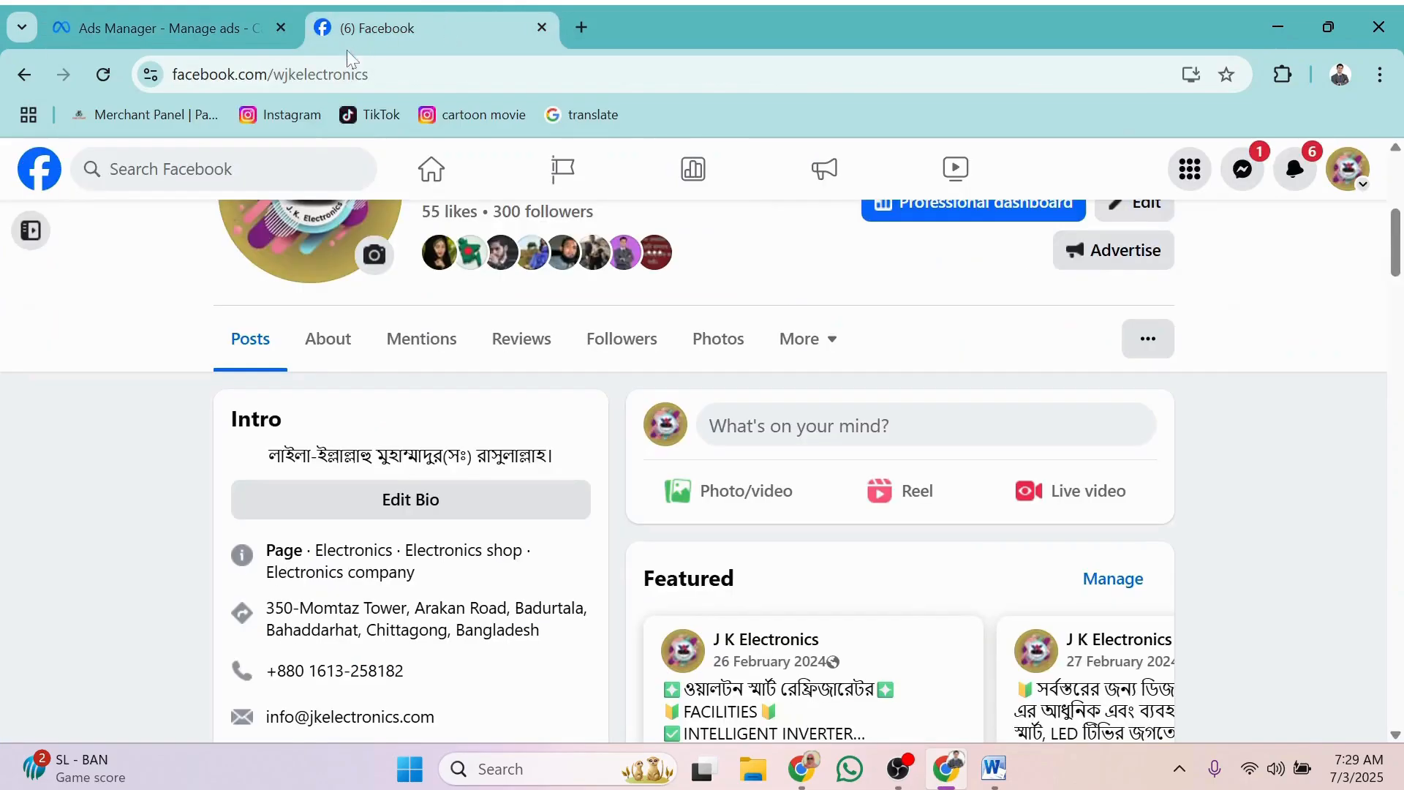
scroll(716, 424, "up", 5)
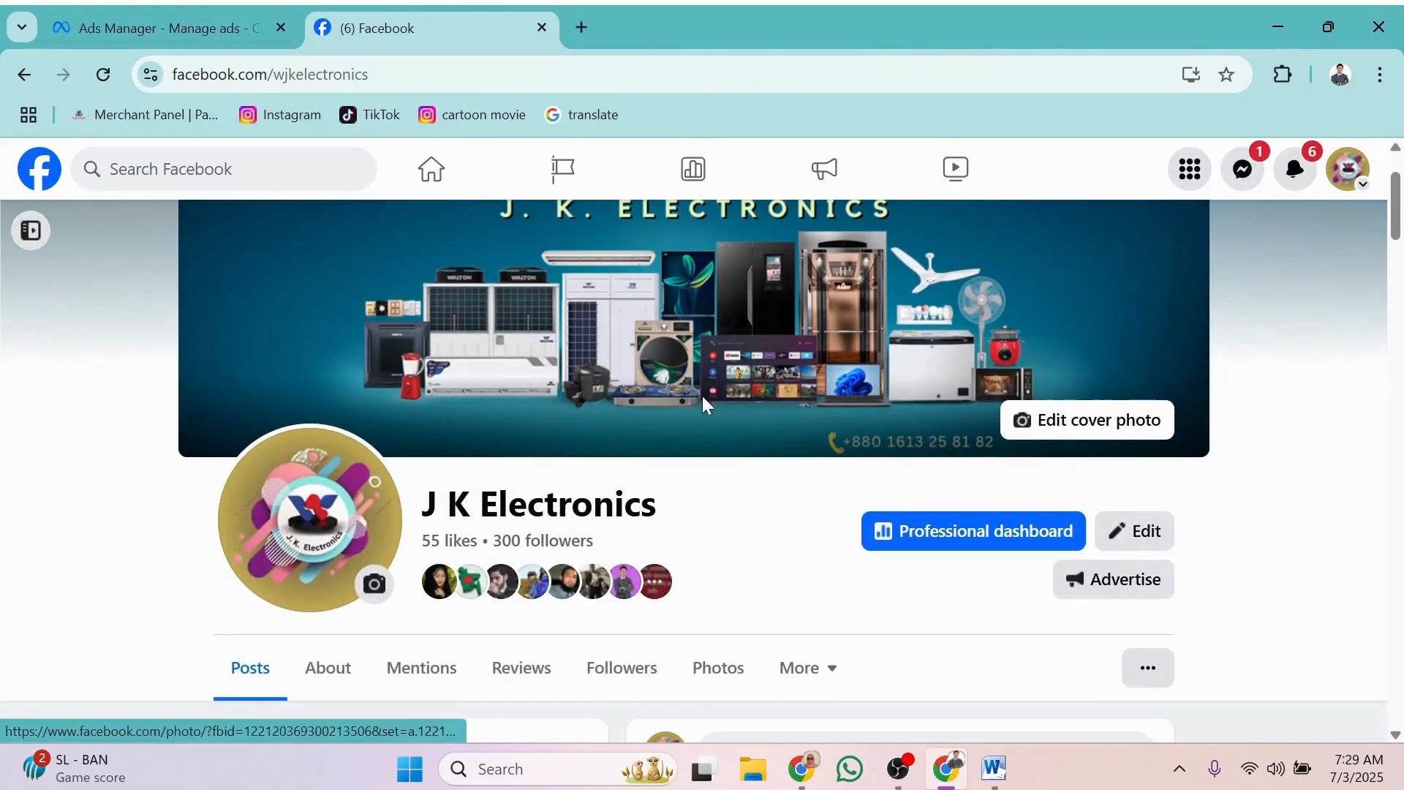
scroll(769, 555, "up", 2)
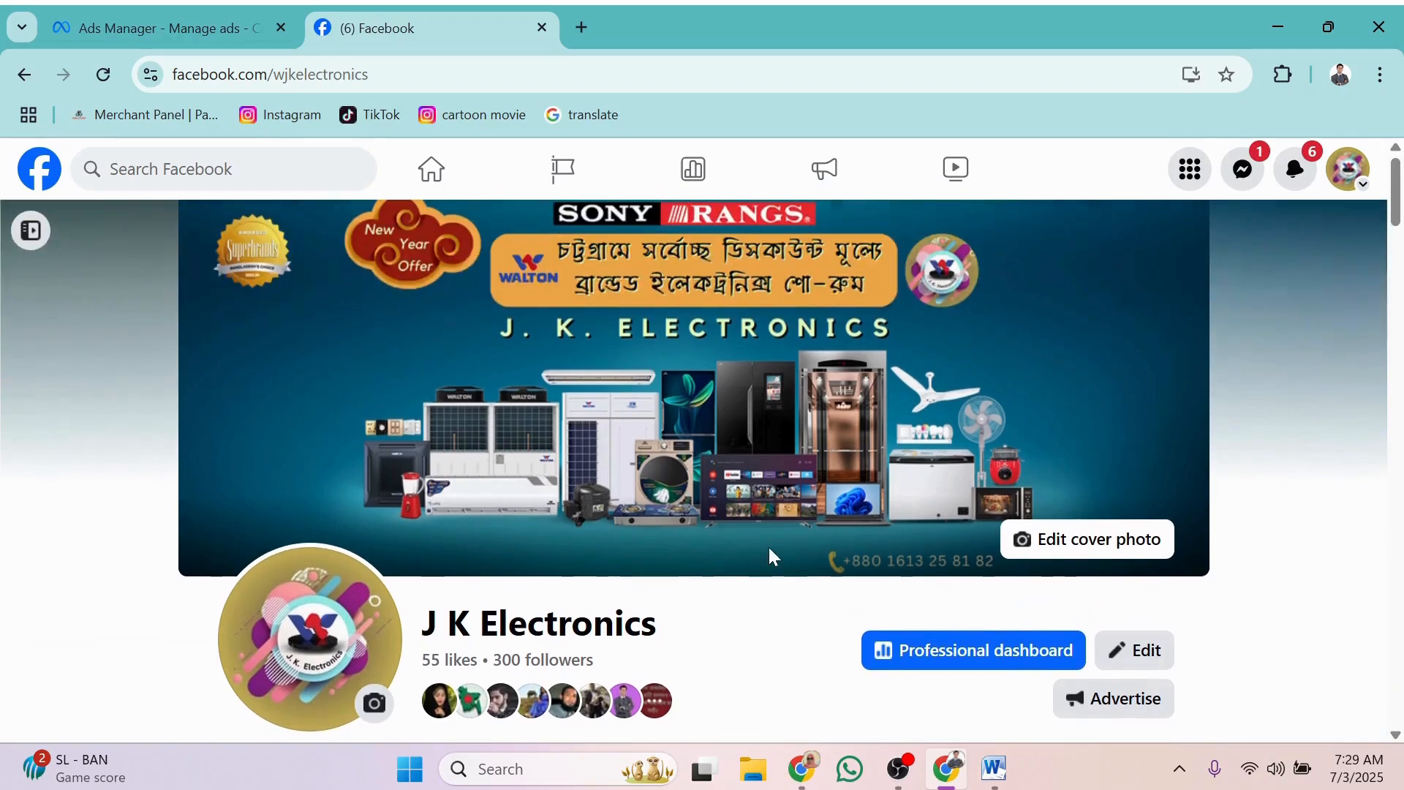
scroll(771, 555, "down", 6)
scroll(772, 558, "down", 5)
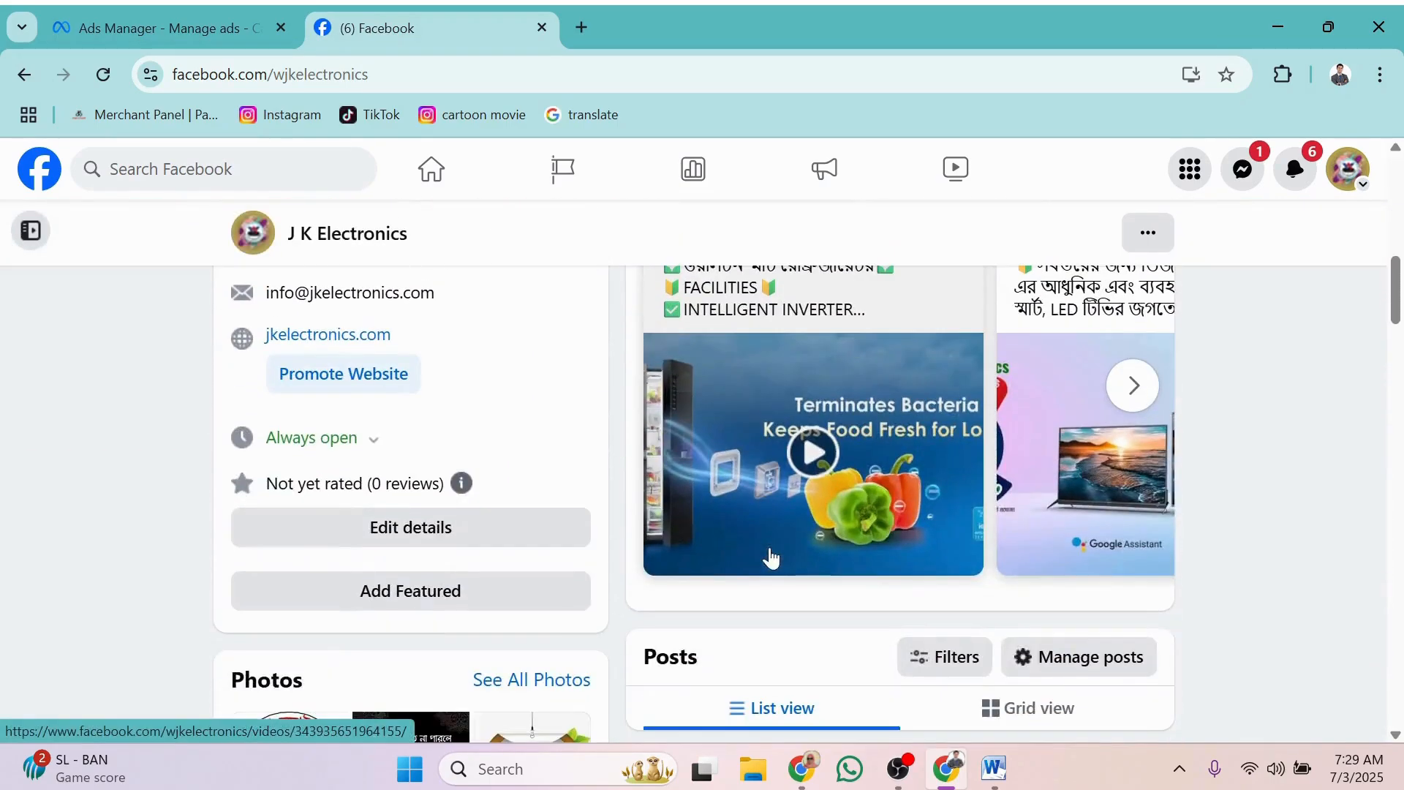
scroll(771, 558, "up", 11)
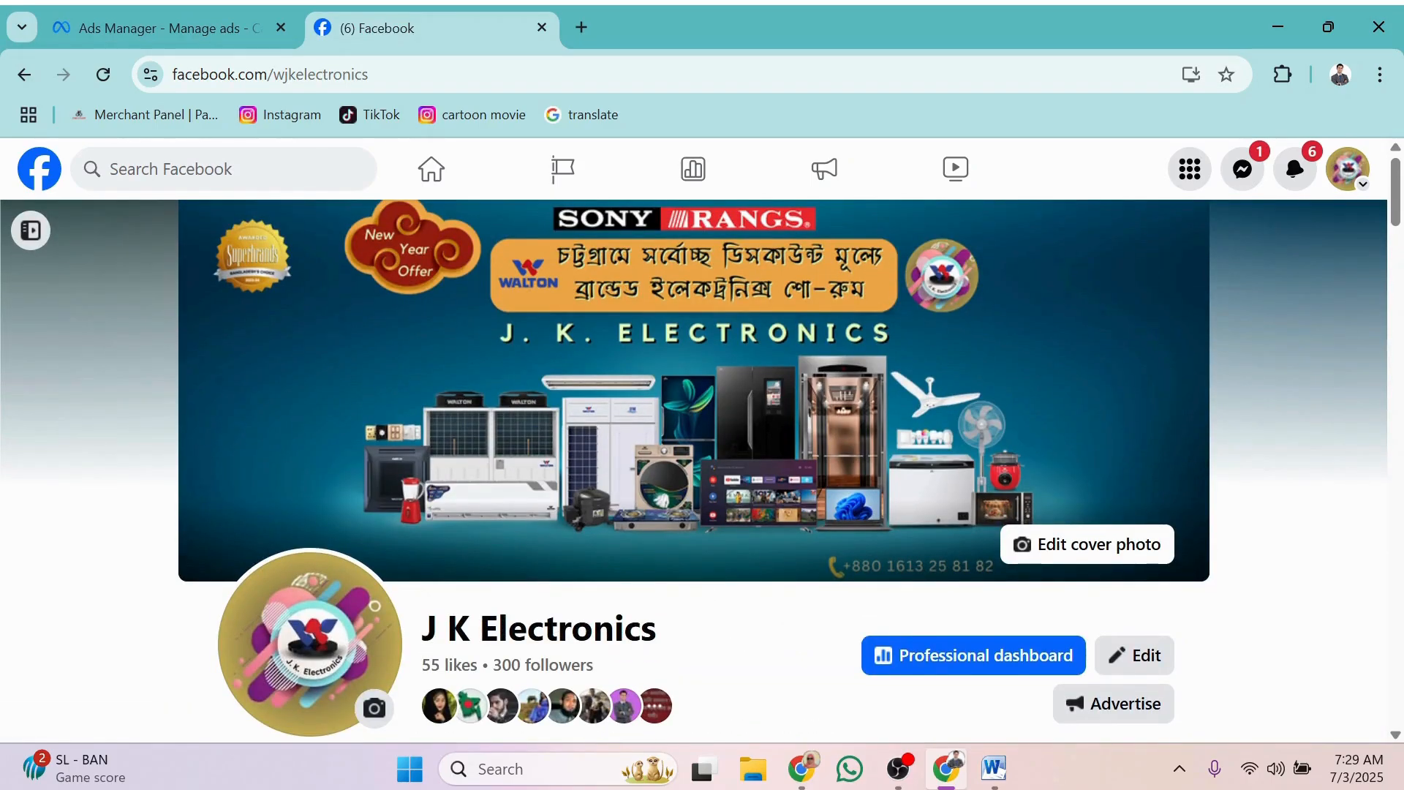
left_click_drag(656, 629, 422, 629)
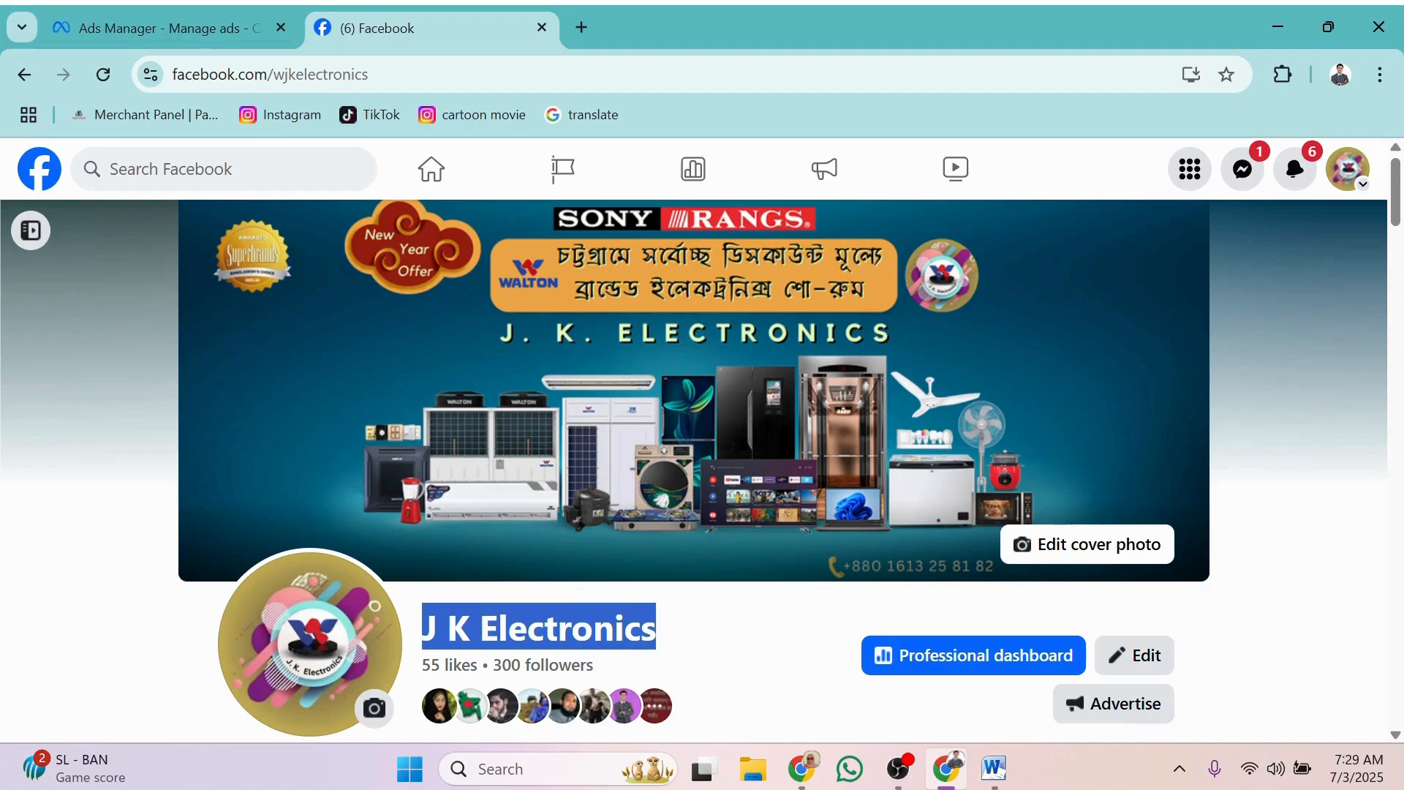
right_click(432, 637)
left_click(509, 401)
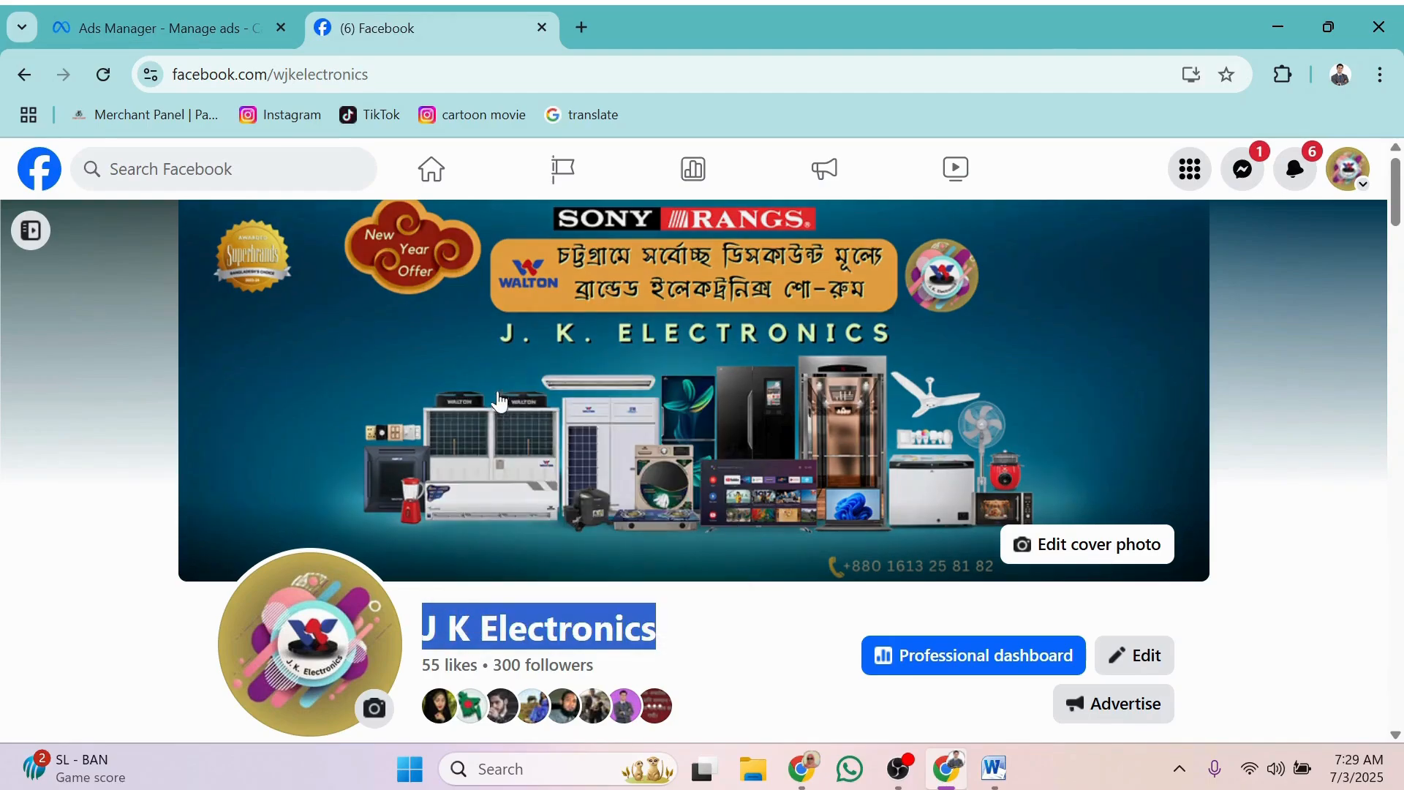
Replace "New Engagement" with the copied page name and add "page promote", making the campaign name "J K Electronics page promote campaign"
left_click(188, 38)
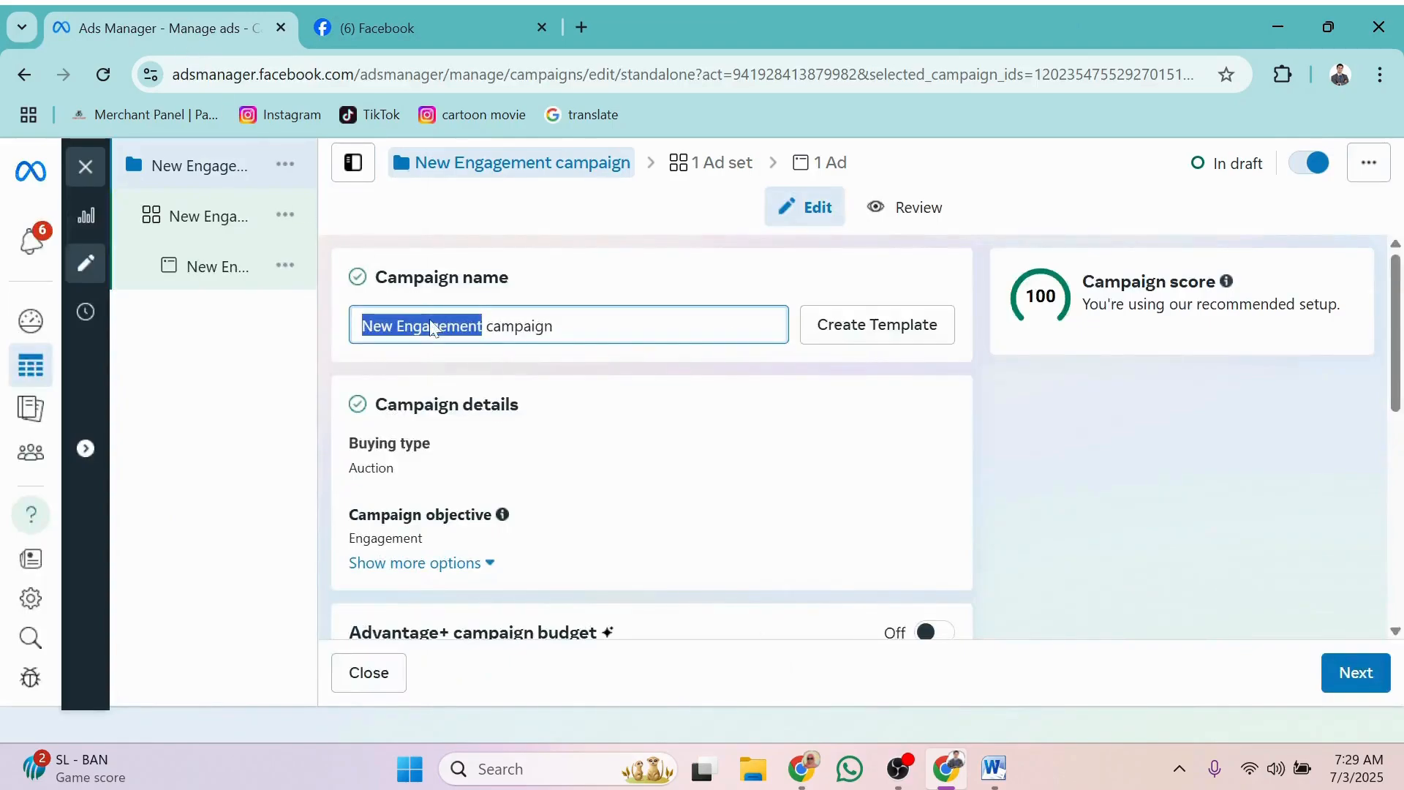
right_click(431, 327)
left_click(476, 351)
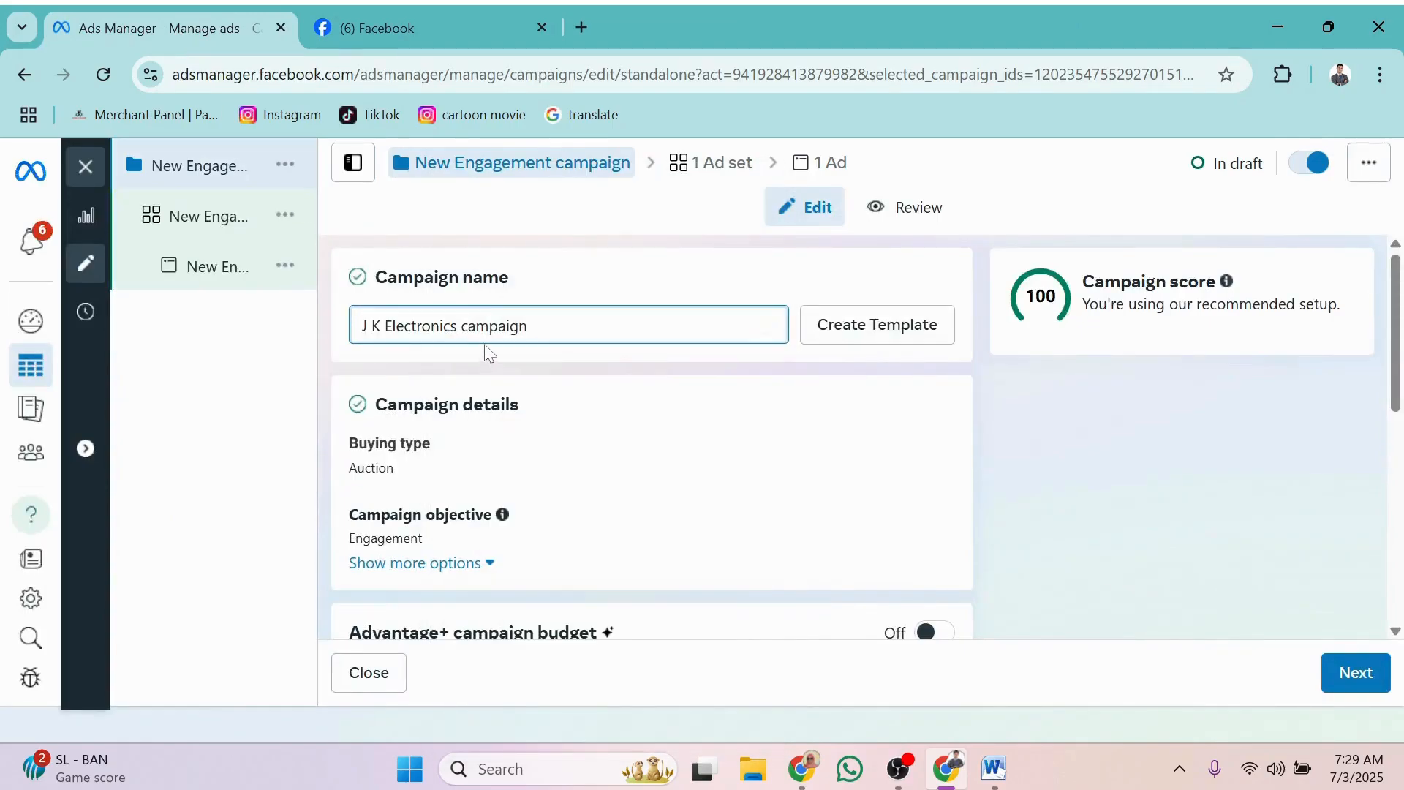
type("pa")
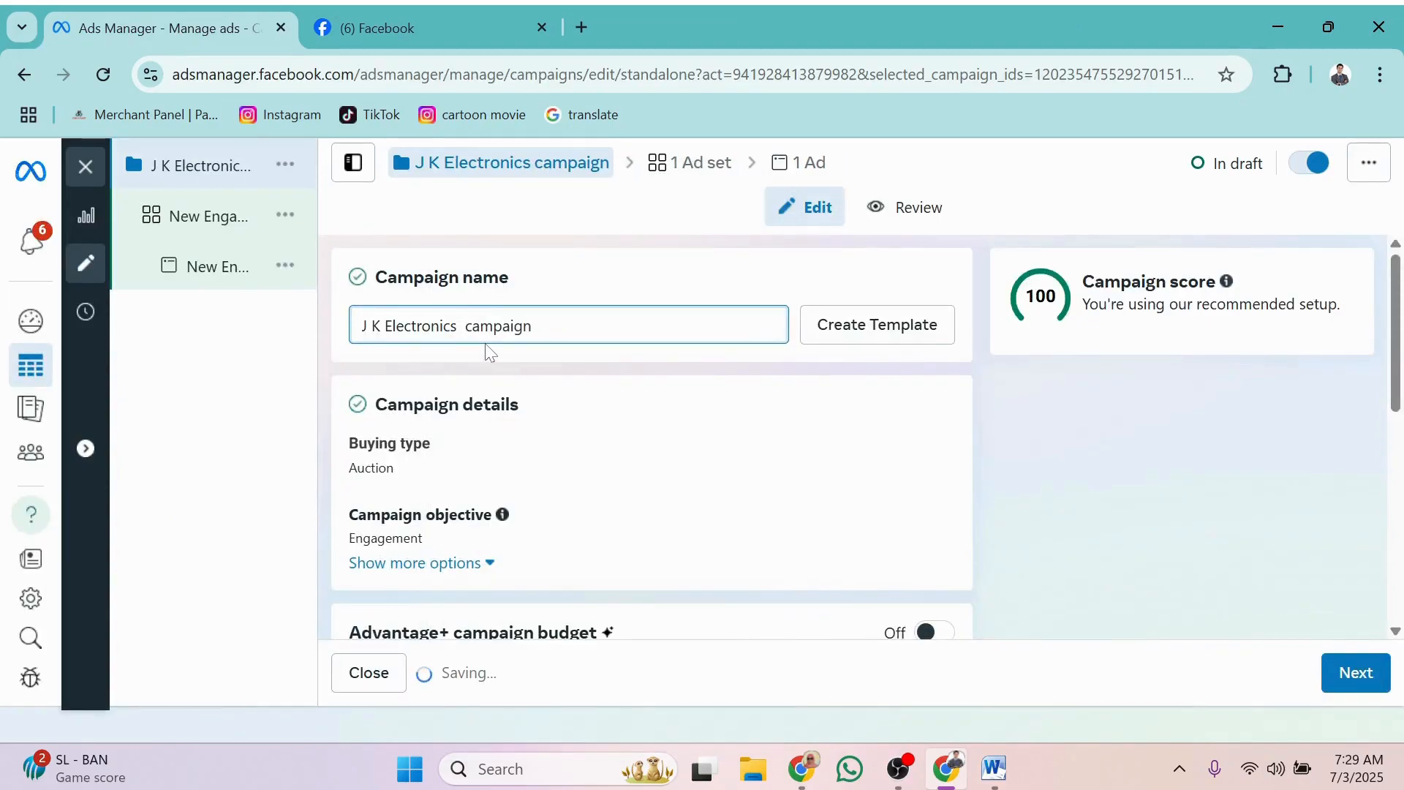
type("ge pro")
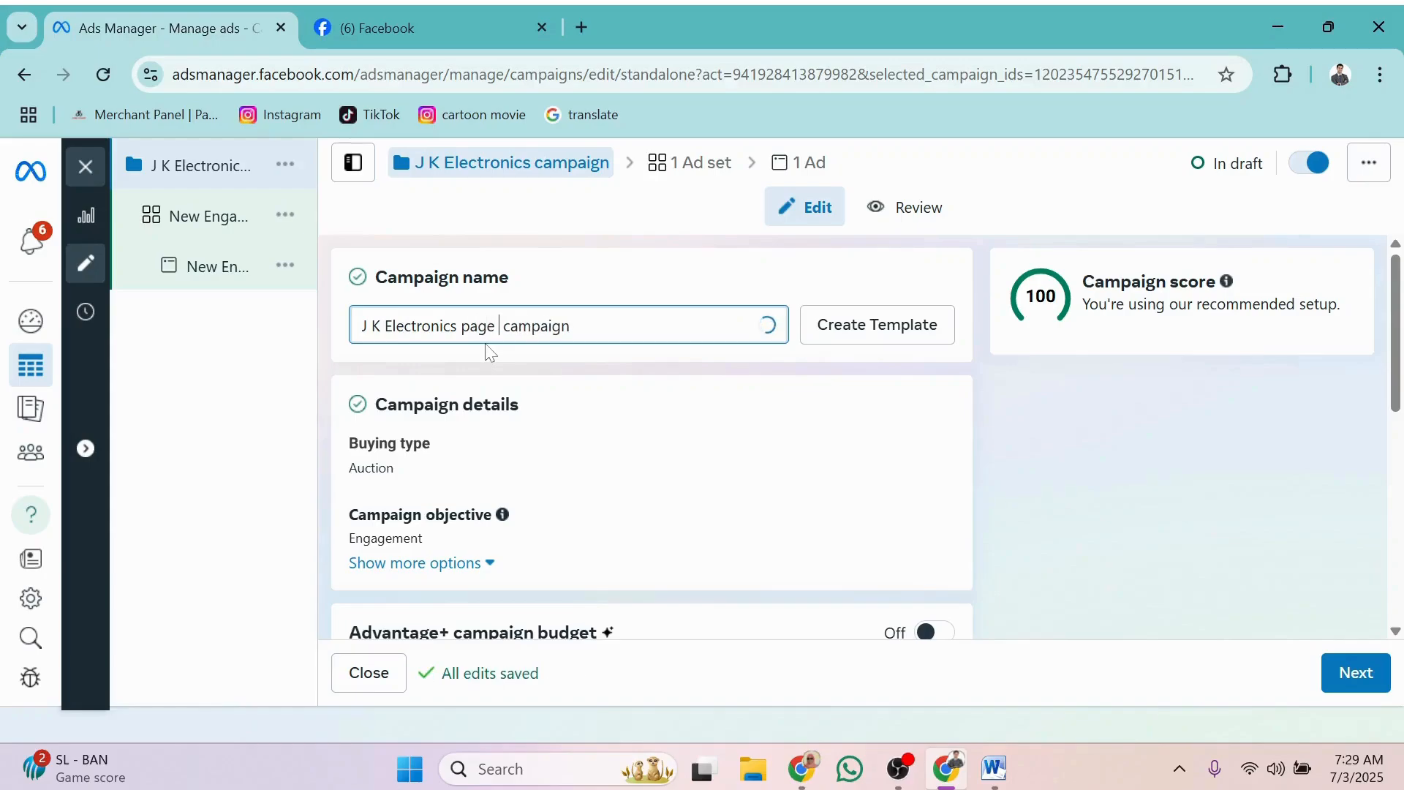
type("mote")
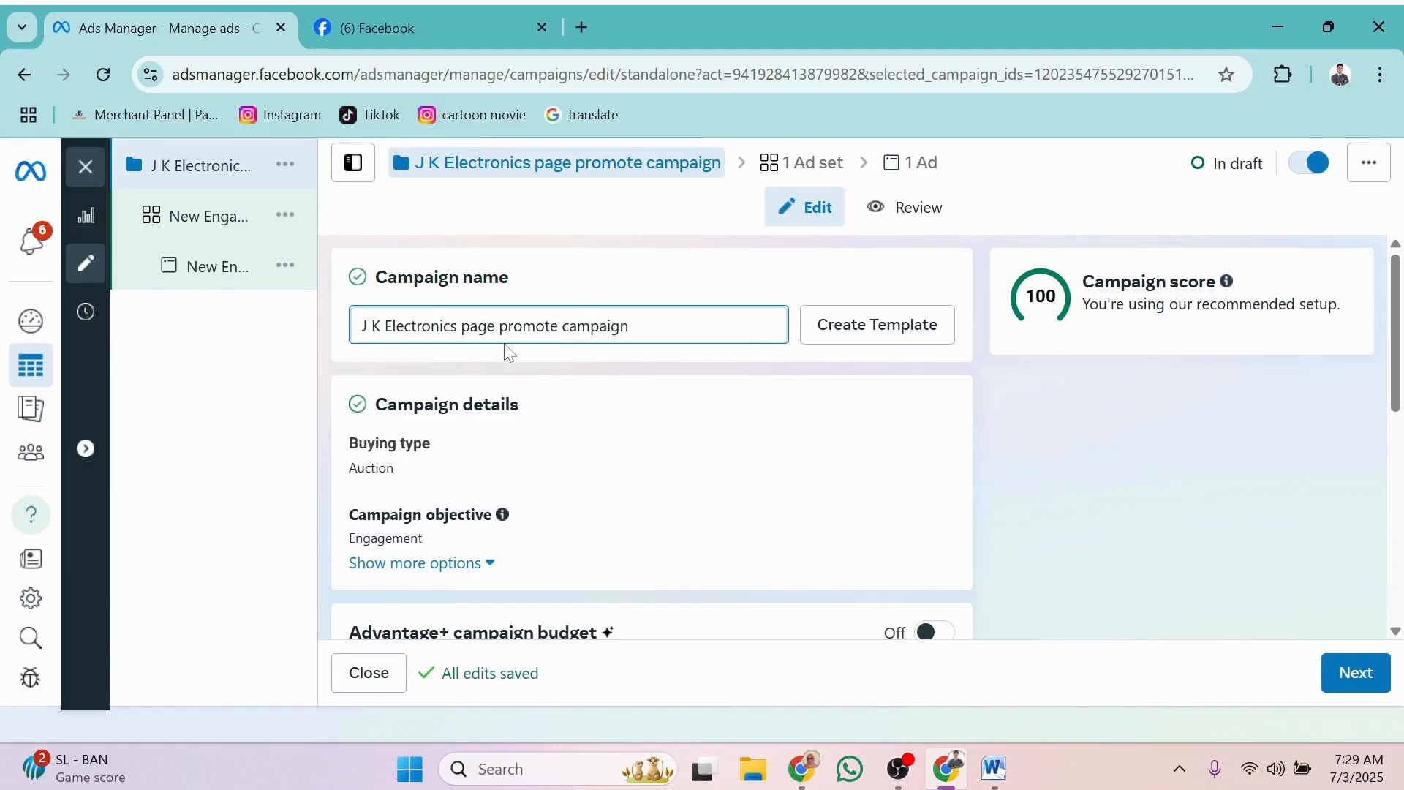
Copy the words "J K Electronics page promote" from the campaign name
key("ctrl+shift+Left")
key("ctrl+shift+Left")
key("ctrl+shift+Left")
key("ctrl+shift+Left")
key("ctrl+shift+Left")
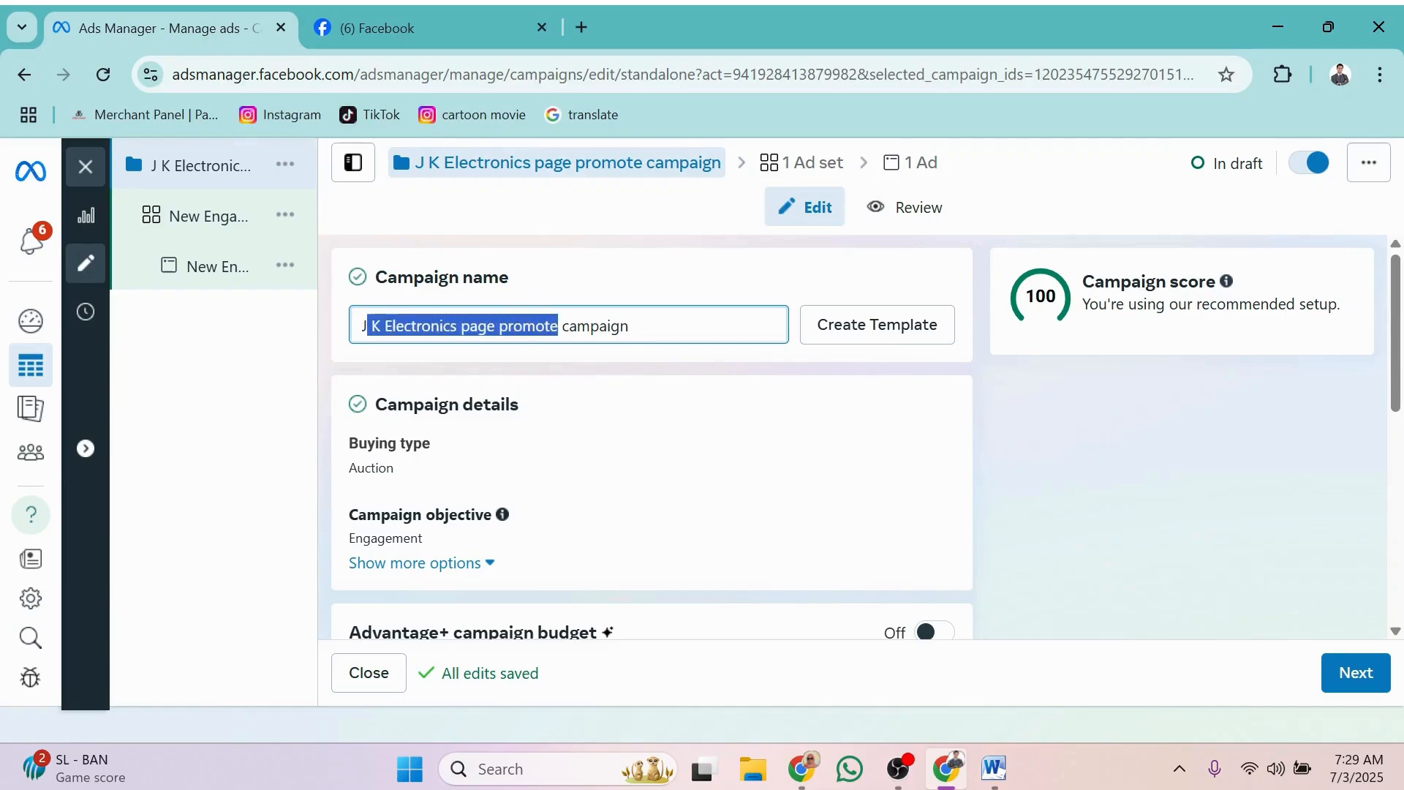
right_click(379, 325)
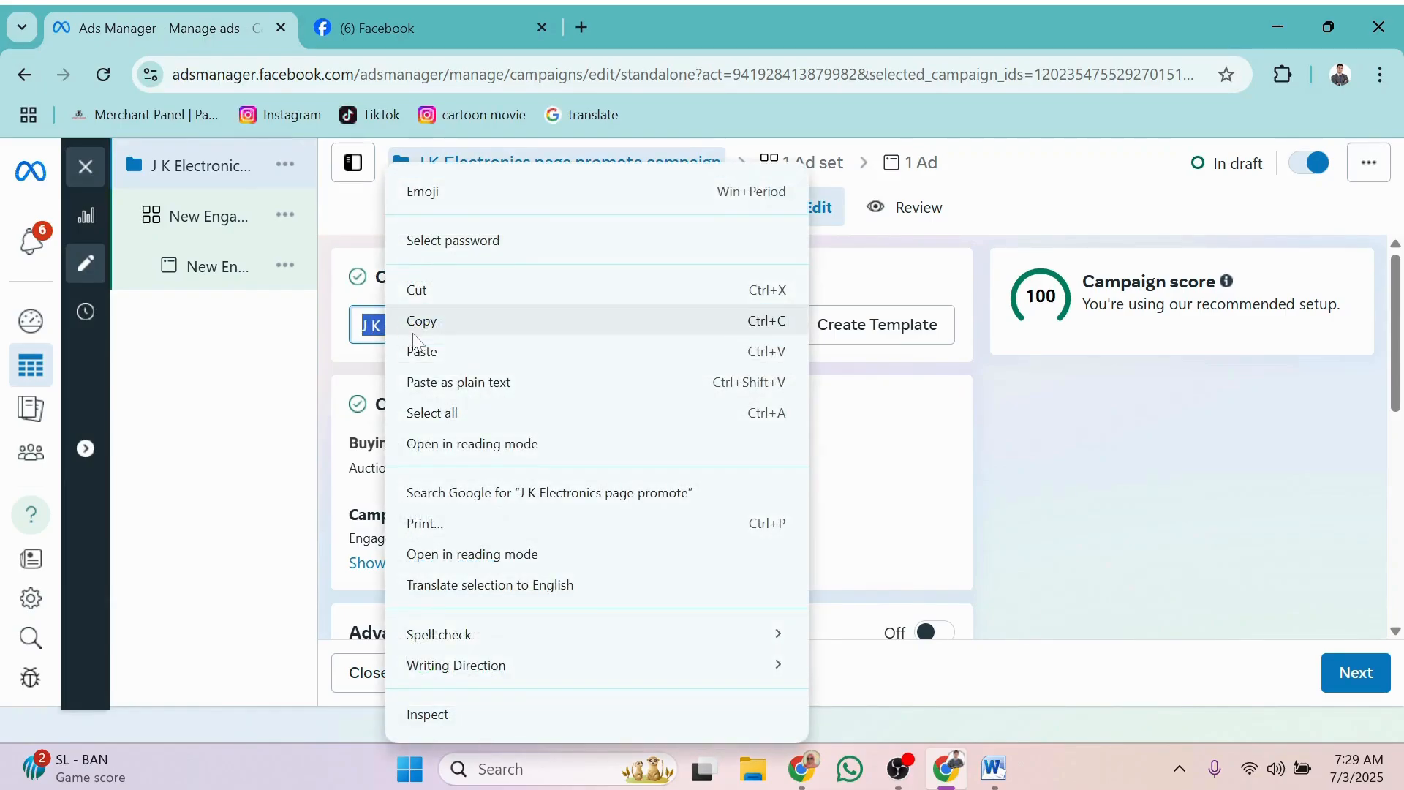
left_click(428, 317)
left_click(457, 326)
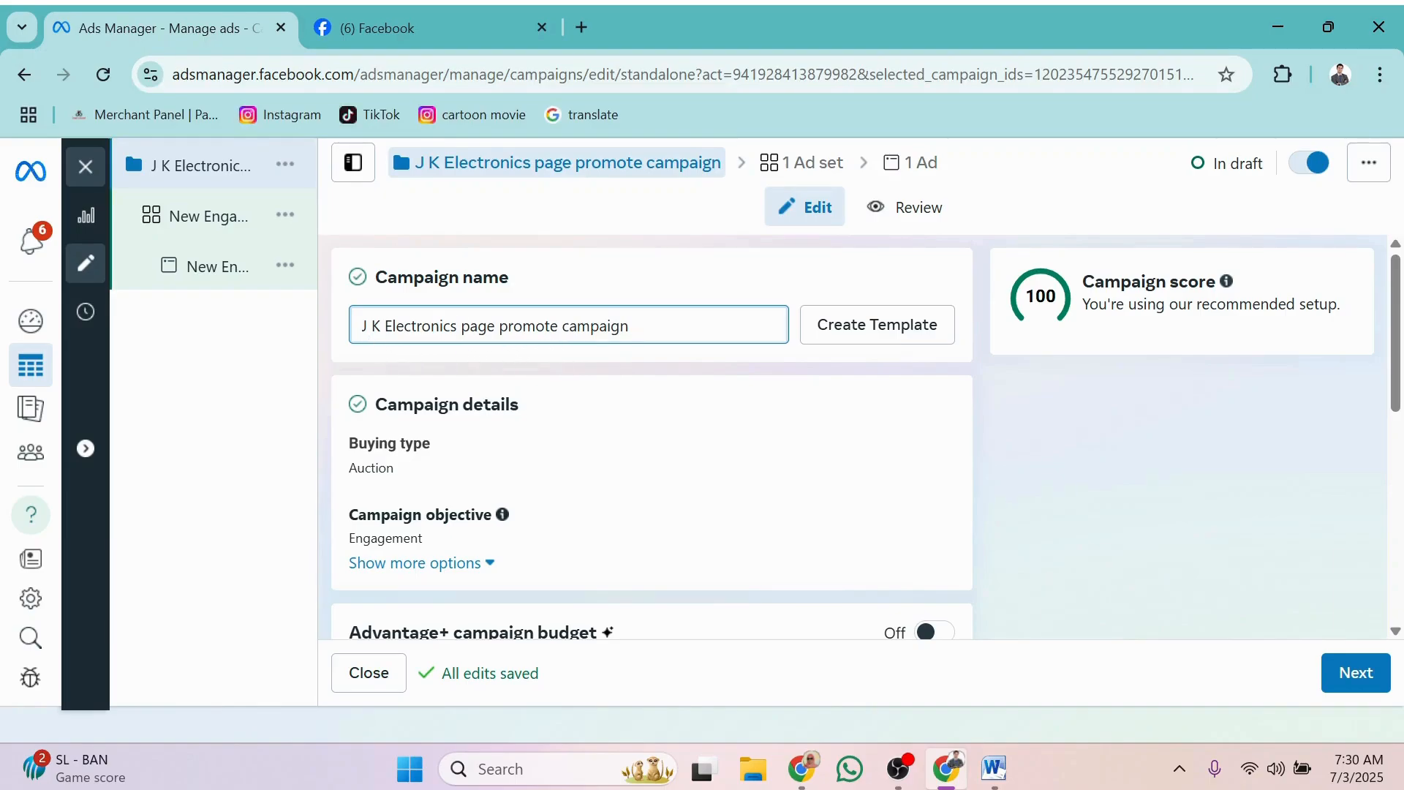
key("shift+Left")
key("shift+Left")
key("shift+Left")
key("shift+Left")
key("shift+Left")
key("shift+Left")
key("shift+Left")
key("shift+Left")
key("shift+Left")
key("shift+Left")
key("shift+Left")
key("shift+Left")
key("shift+Left")
key("shift+Left")
key("shift+Left")
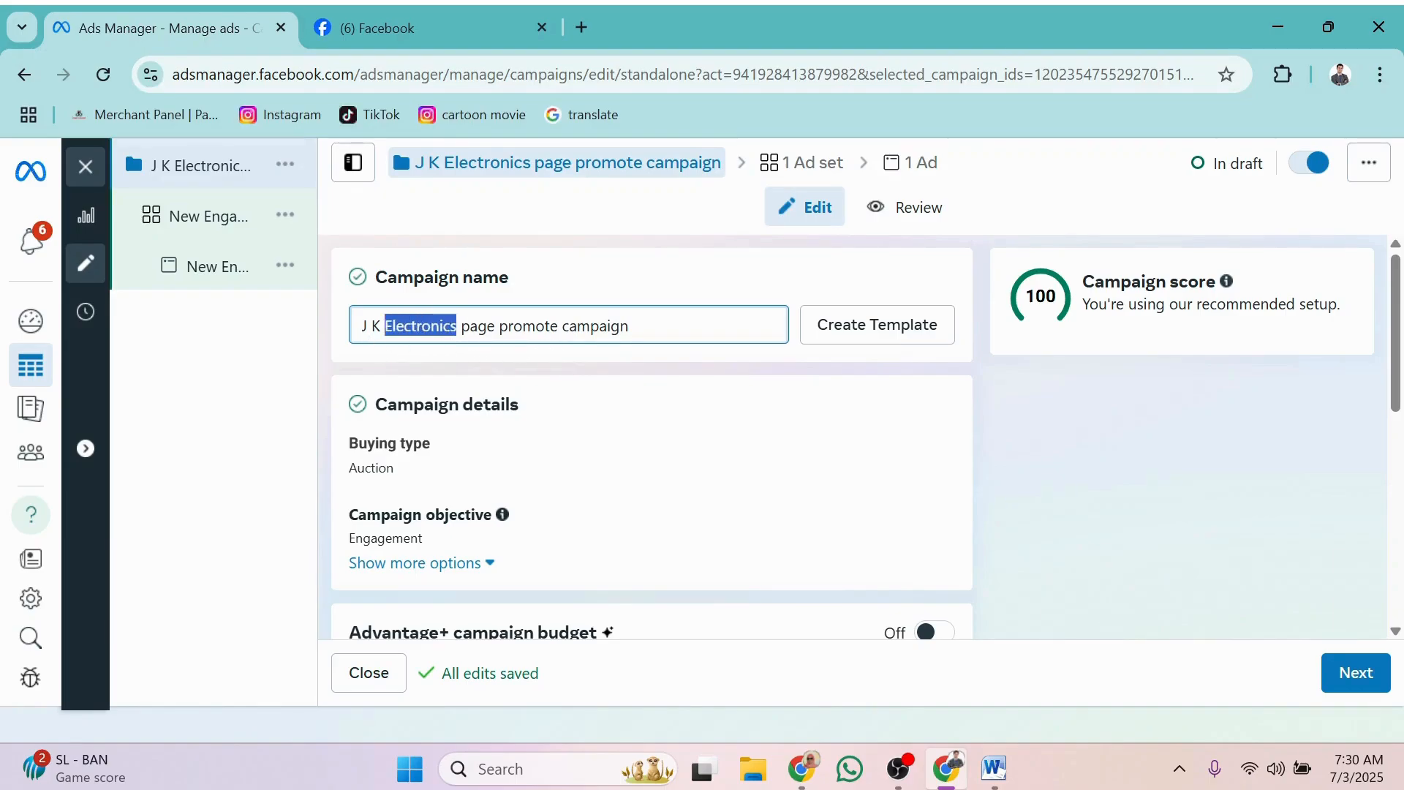
left_click_drag(495, 326, 470, 326)
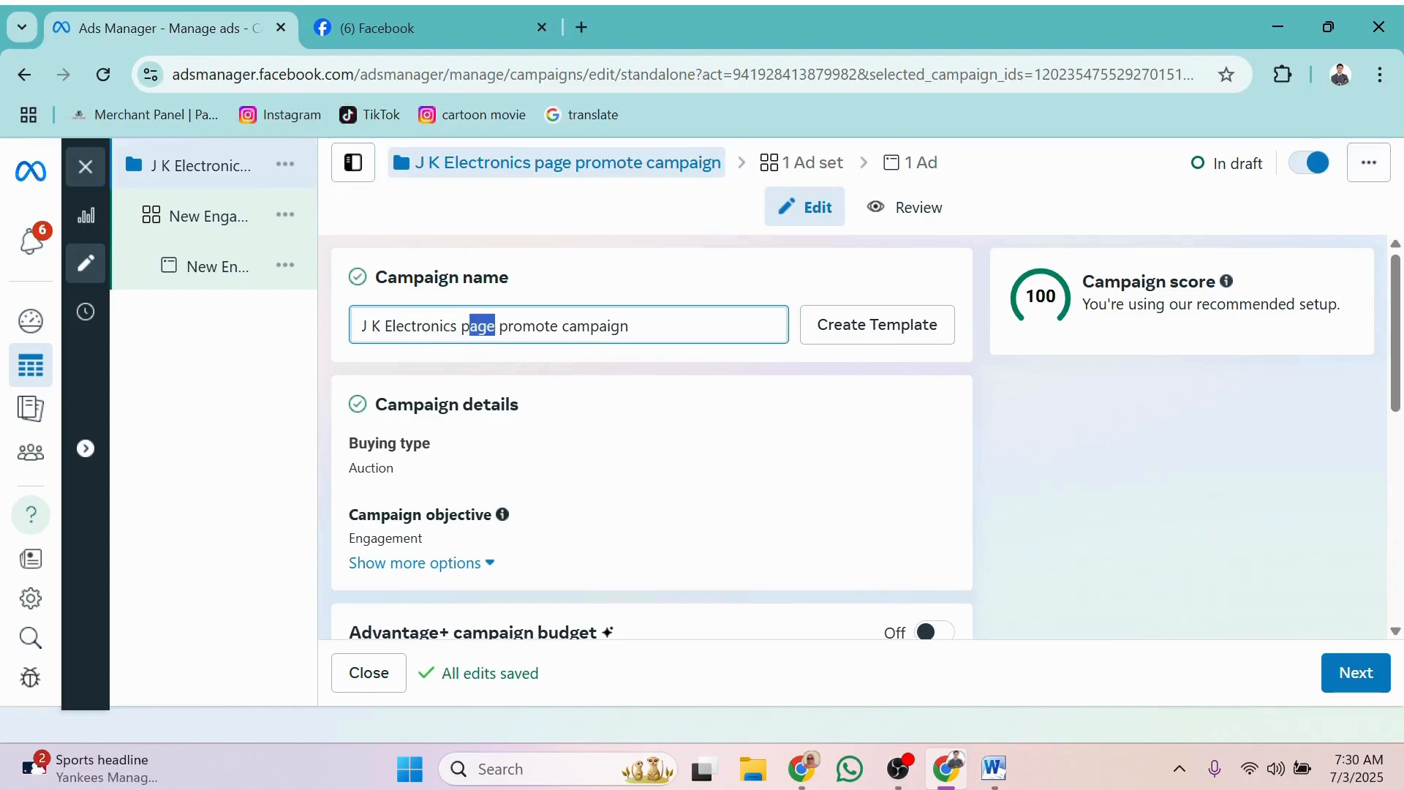
left_click_drag(558, 326, 522, 327)
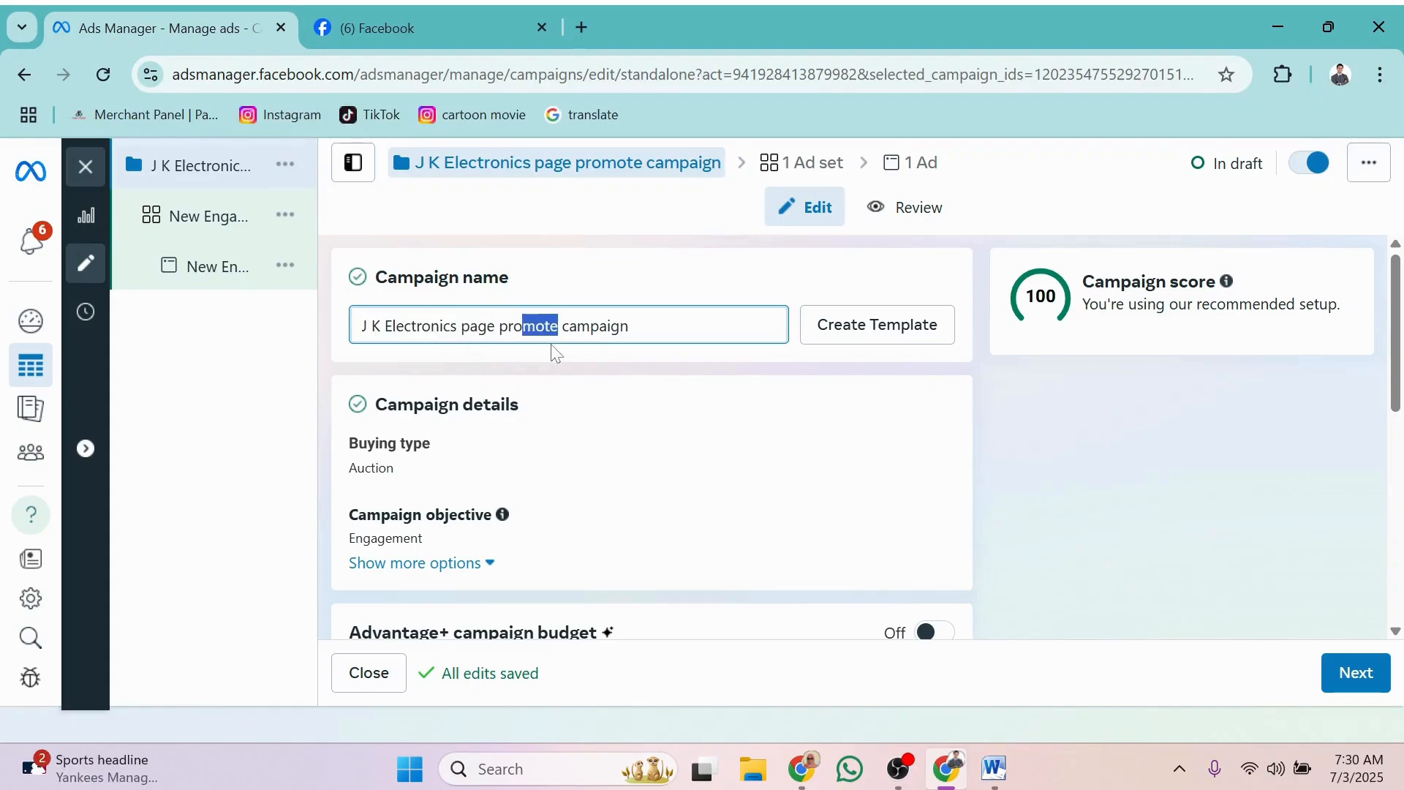
Turn on the Advantage+ campaign budget for the campaign
left_click(666, 401)
scroll(687, 411, "down", 4)
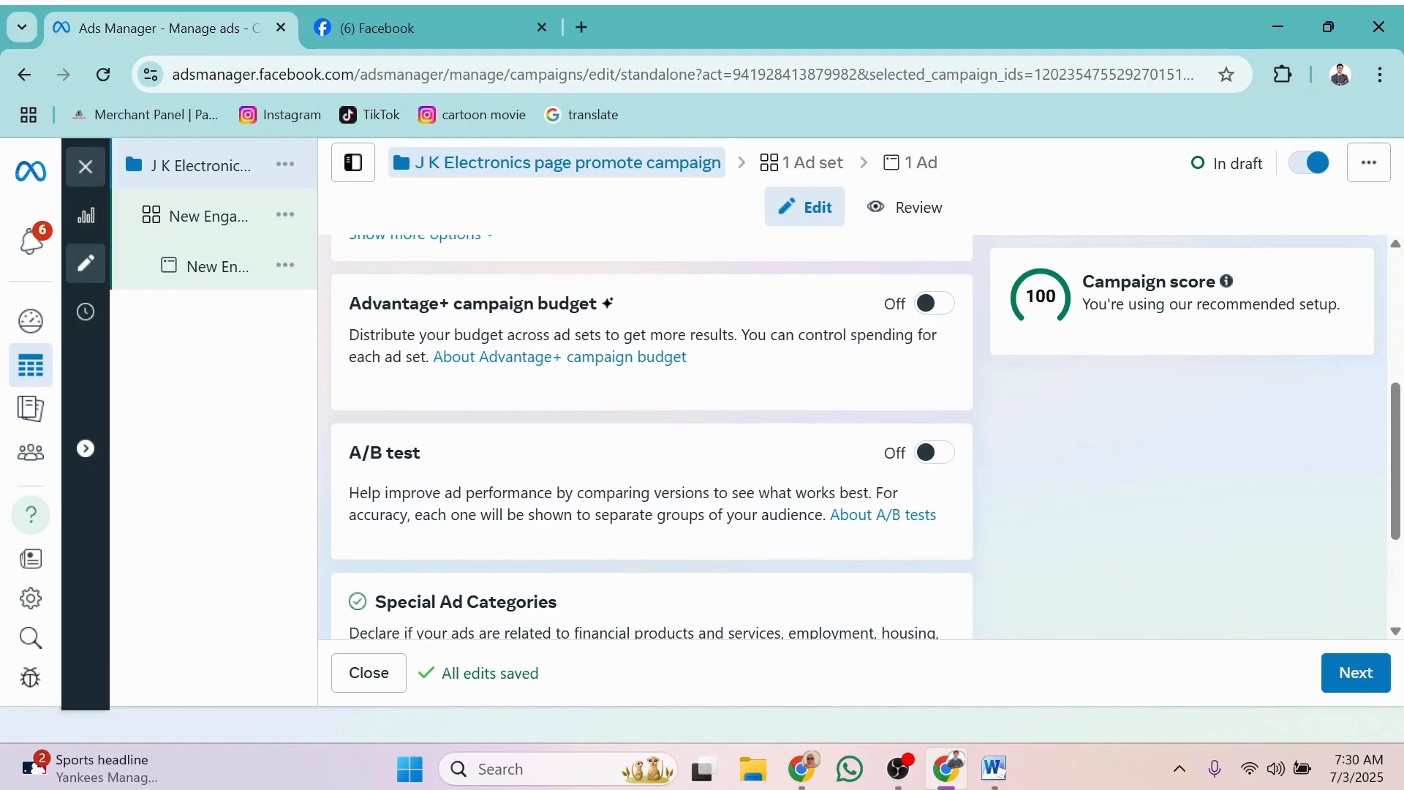
left_click(936, 305)
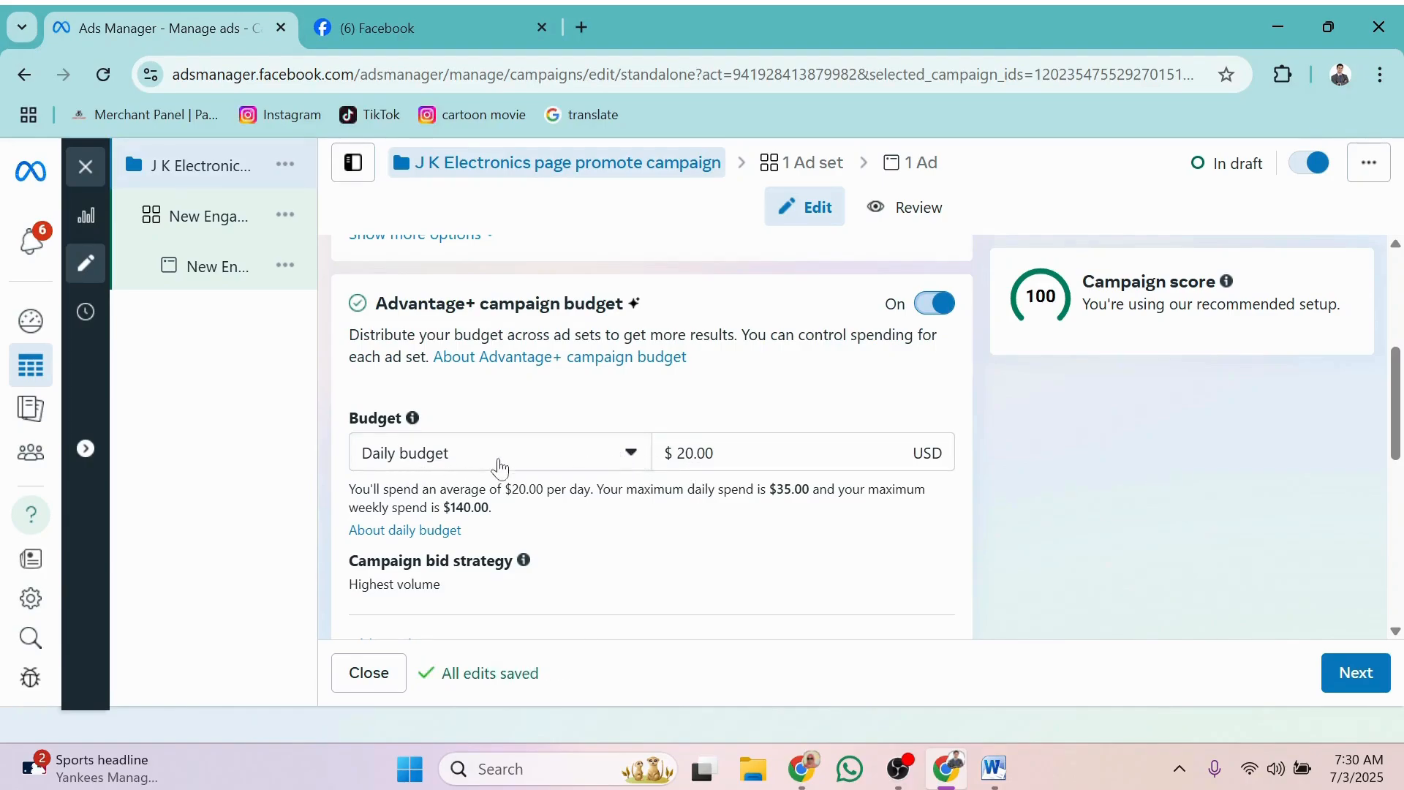
Switch the campaign budget type to Lifetime budget, and return it to Daily budget
left_click(631, 453)
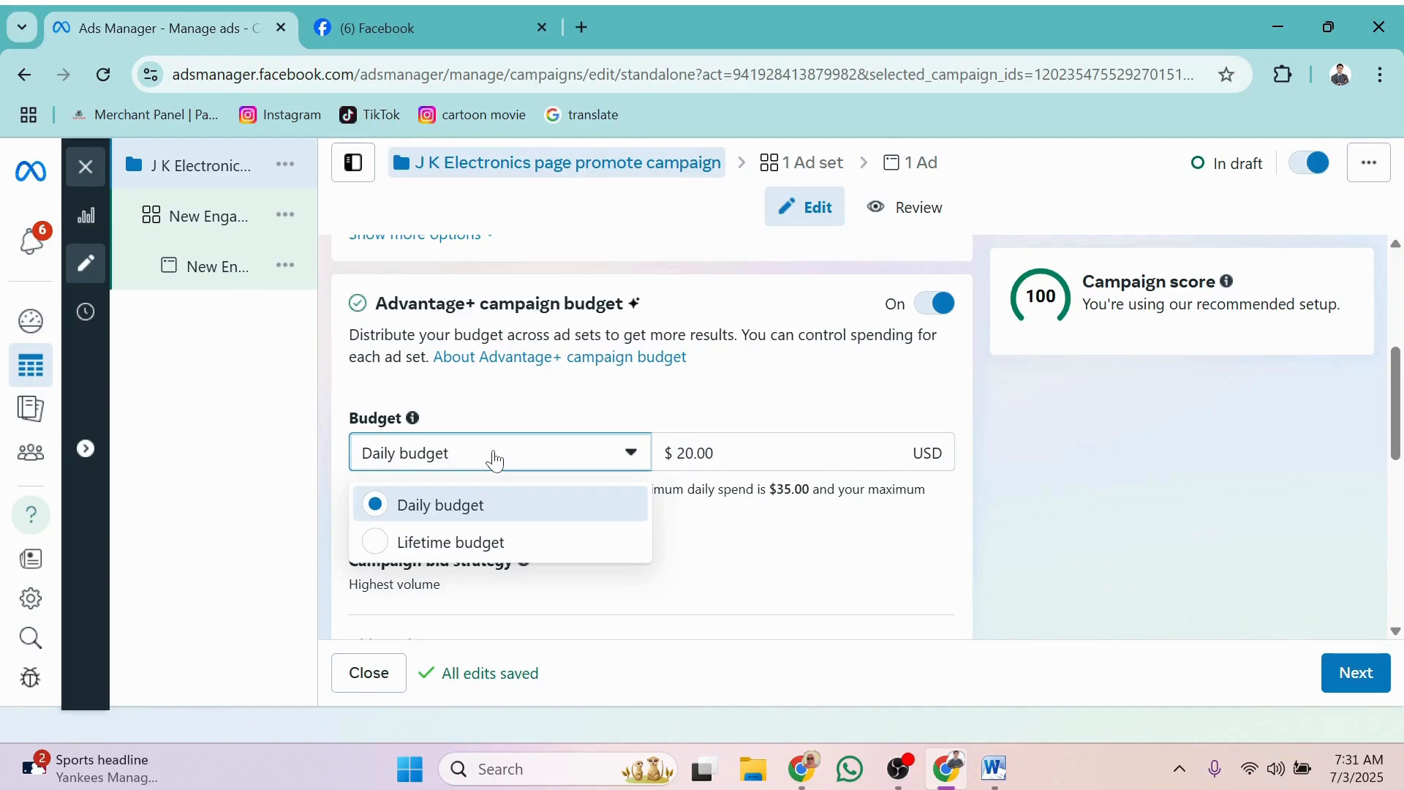
left_click(408, 541)
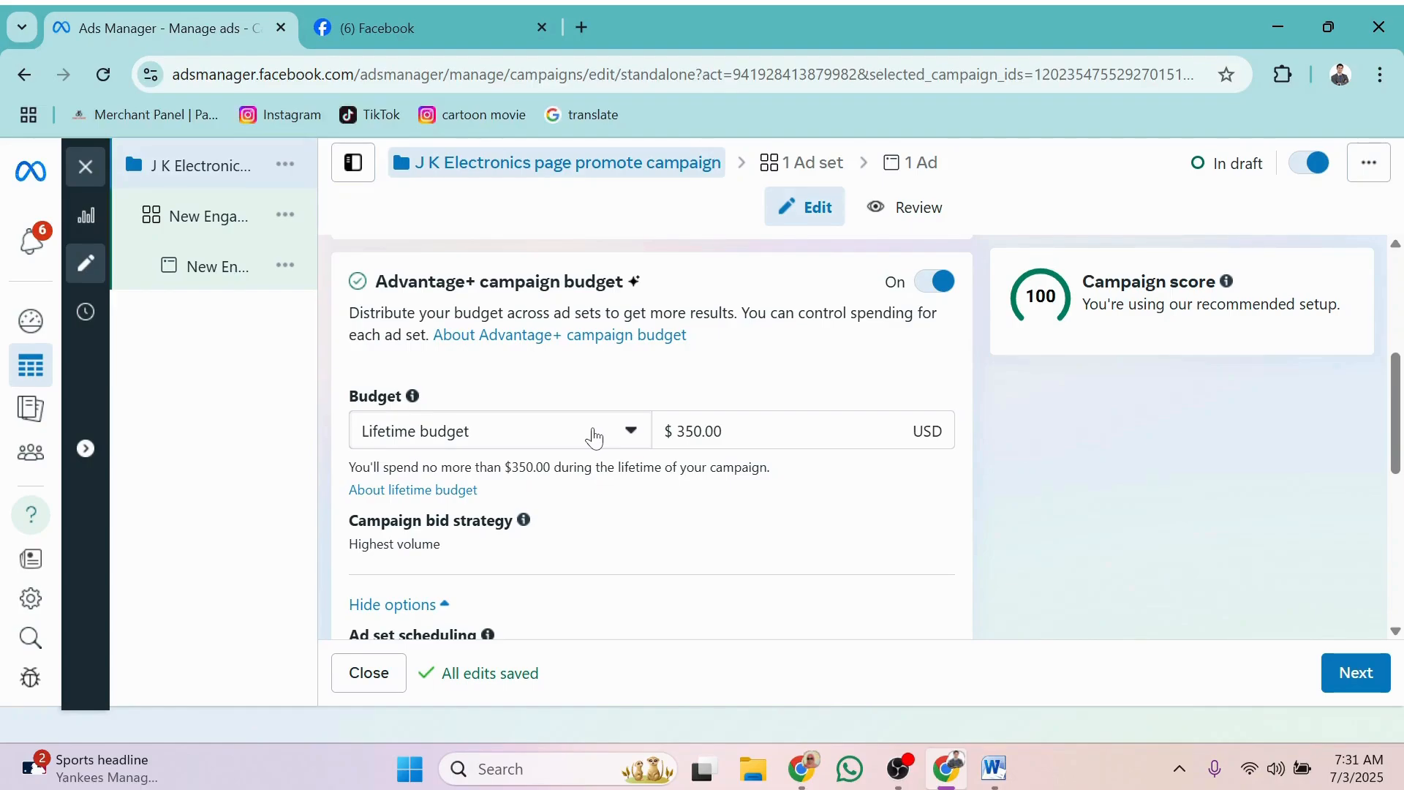
left_click(594, 437)
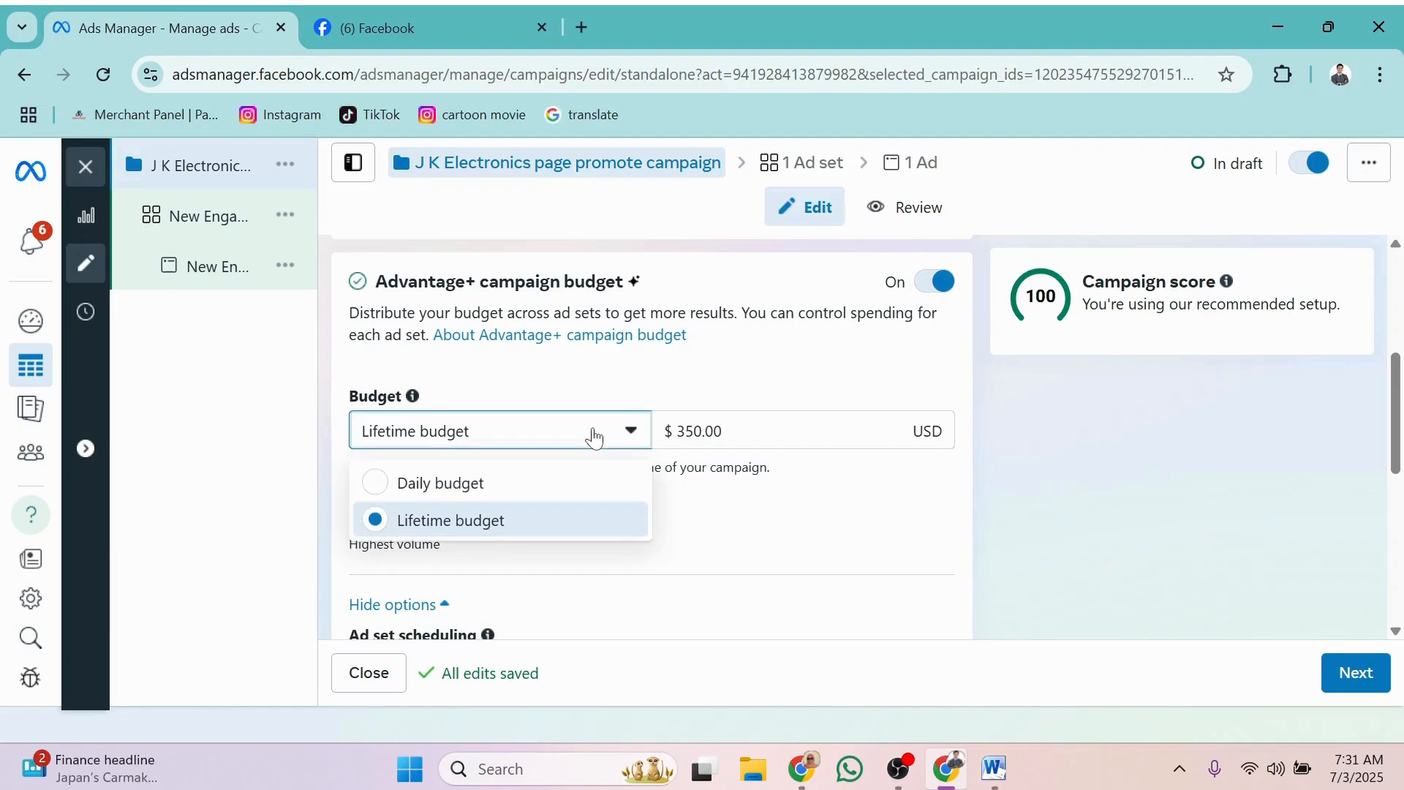
left_click(456, 490)
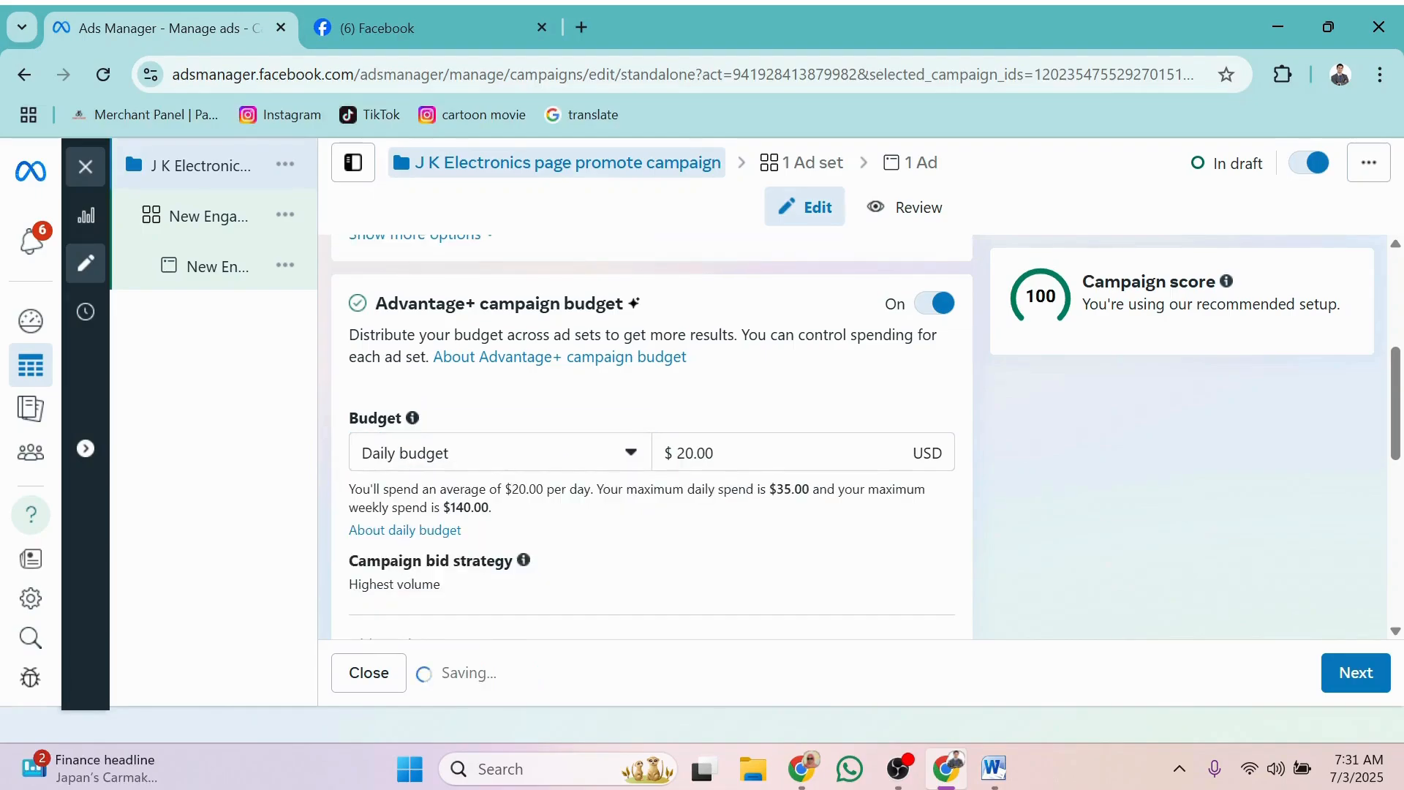
Set the campaign's daily budget to $1.00 and continue to the ad set settings
left_click(694, 466)
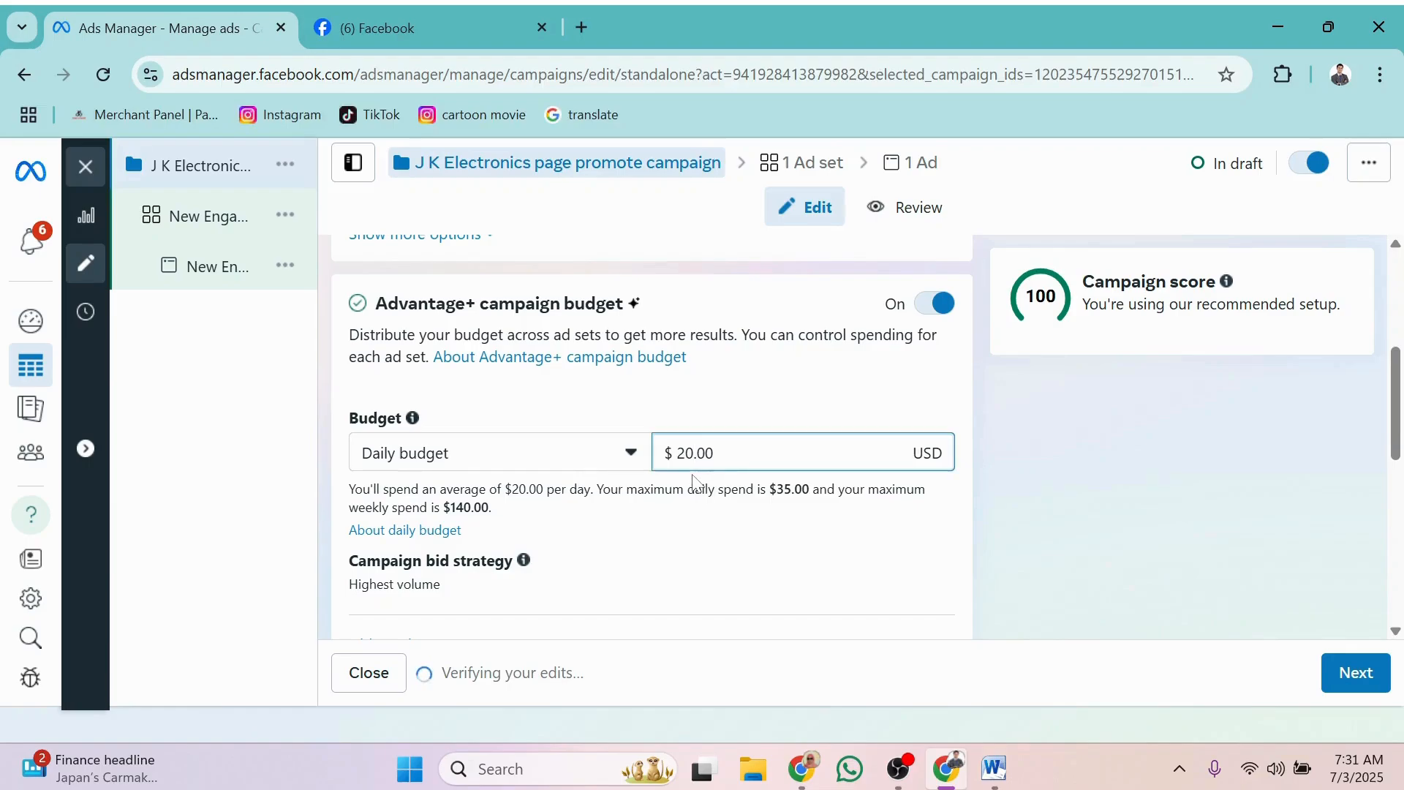
key("BackSpace")
key("BackSpace")
type("1")
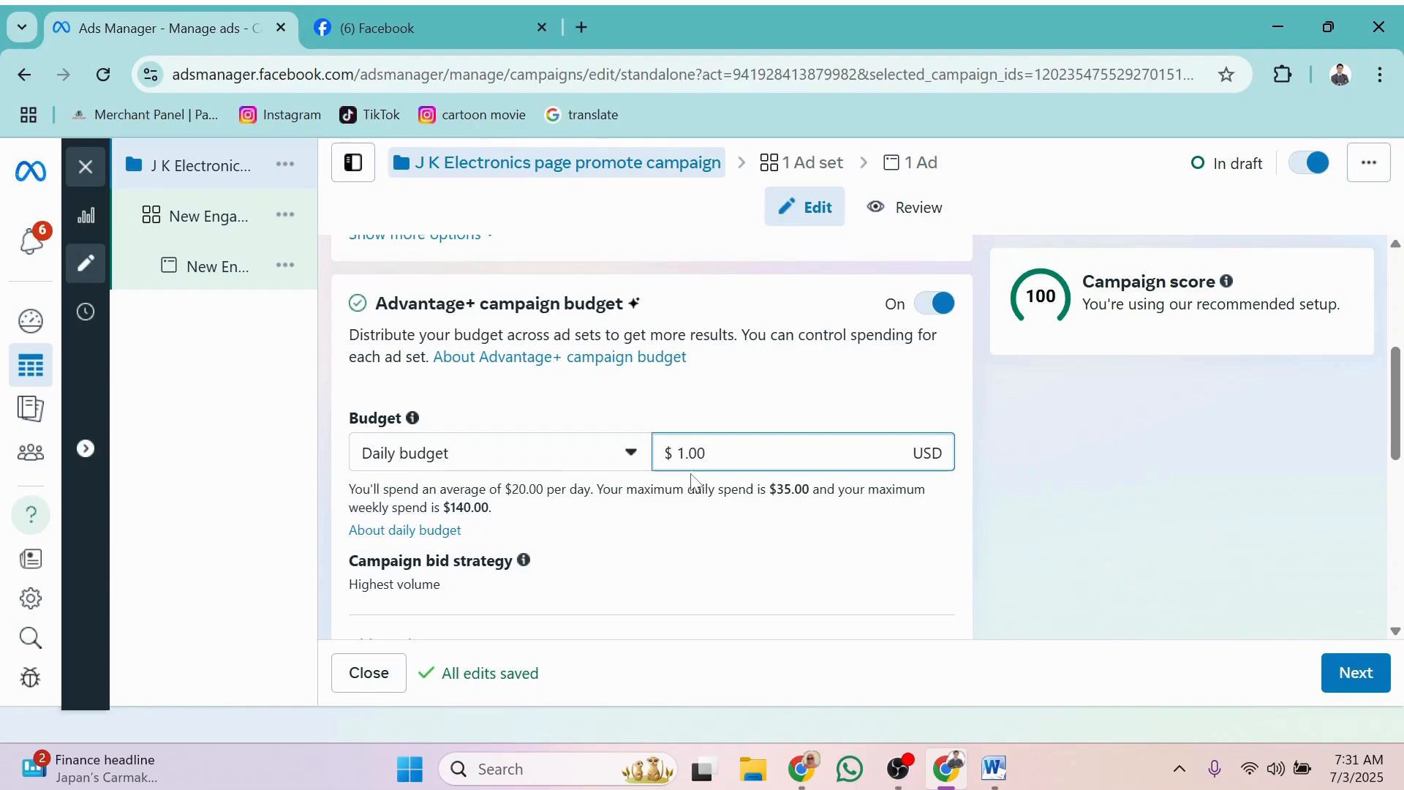
scroll(729, 520, "up", 5)
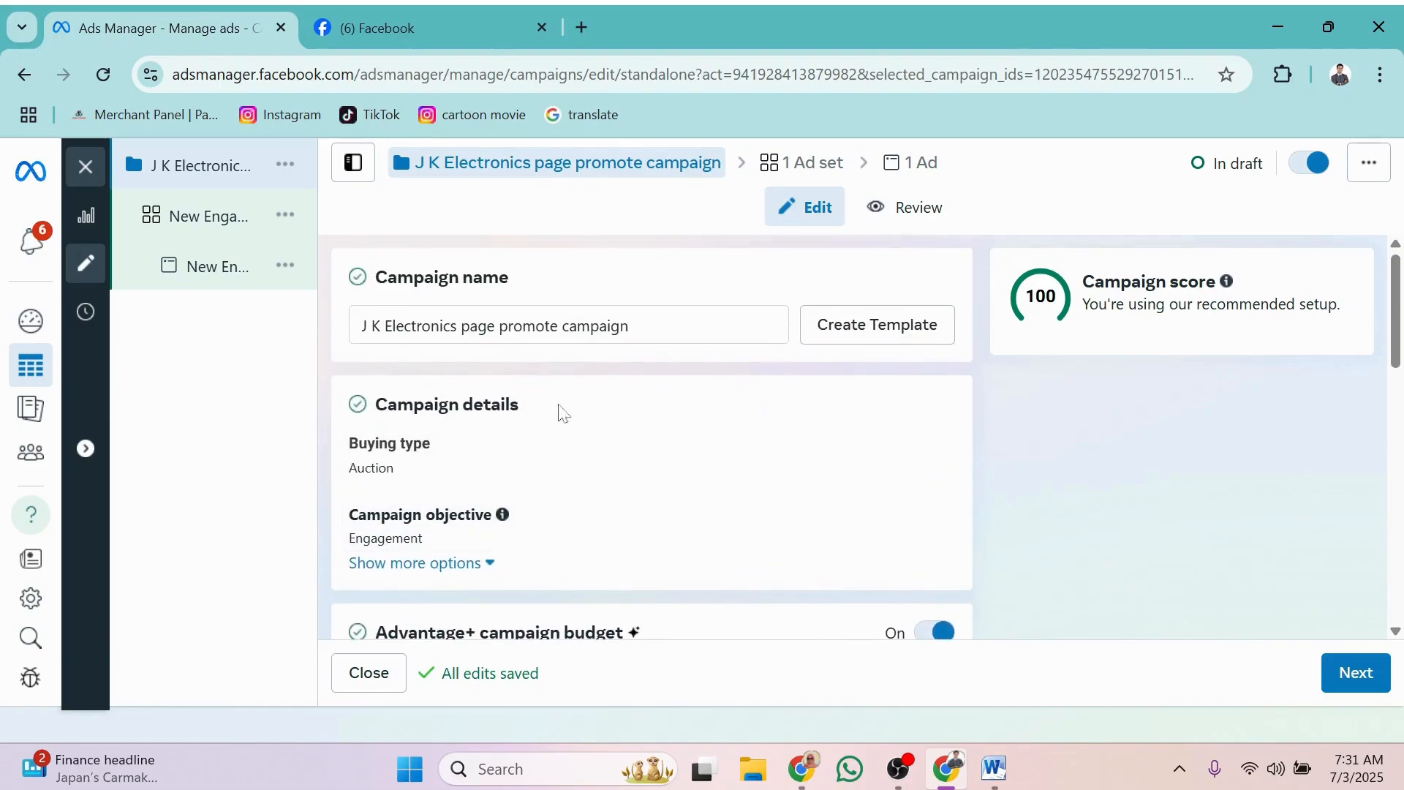
scroll(586, 363, "down", 5)
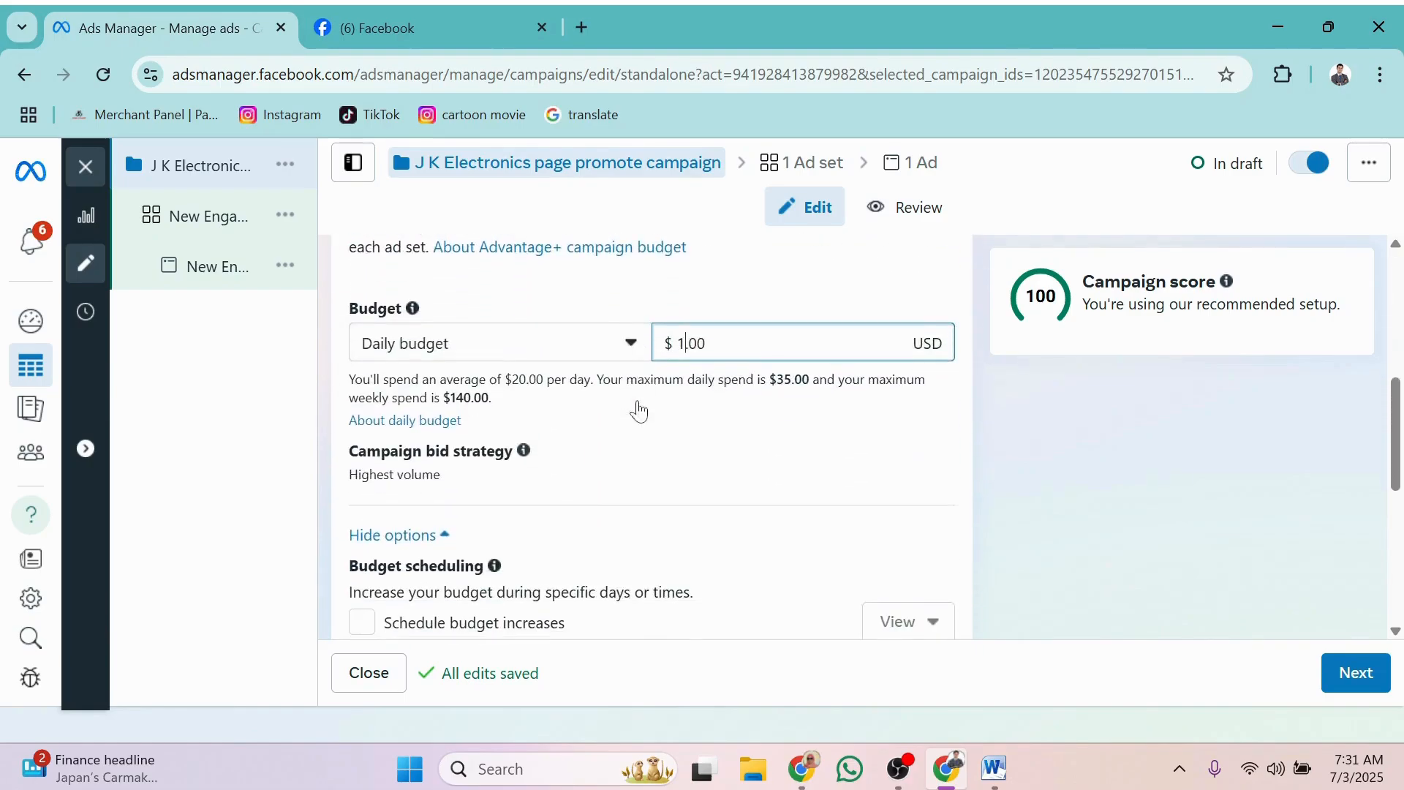
left_click(1355, 673)
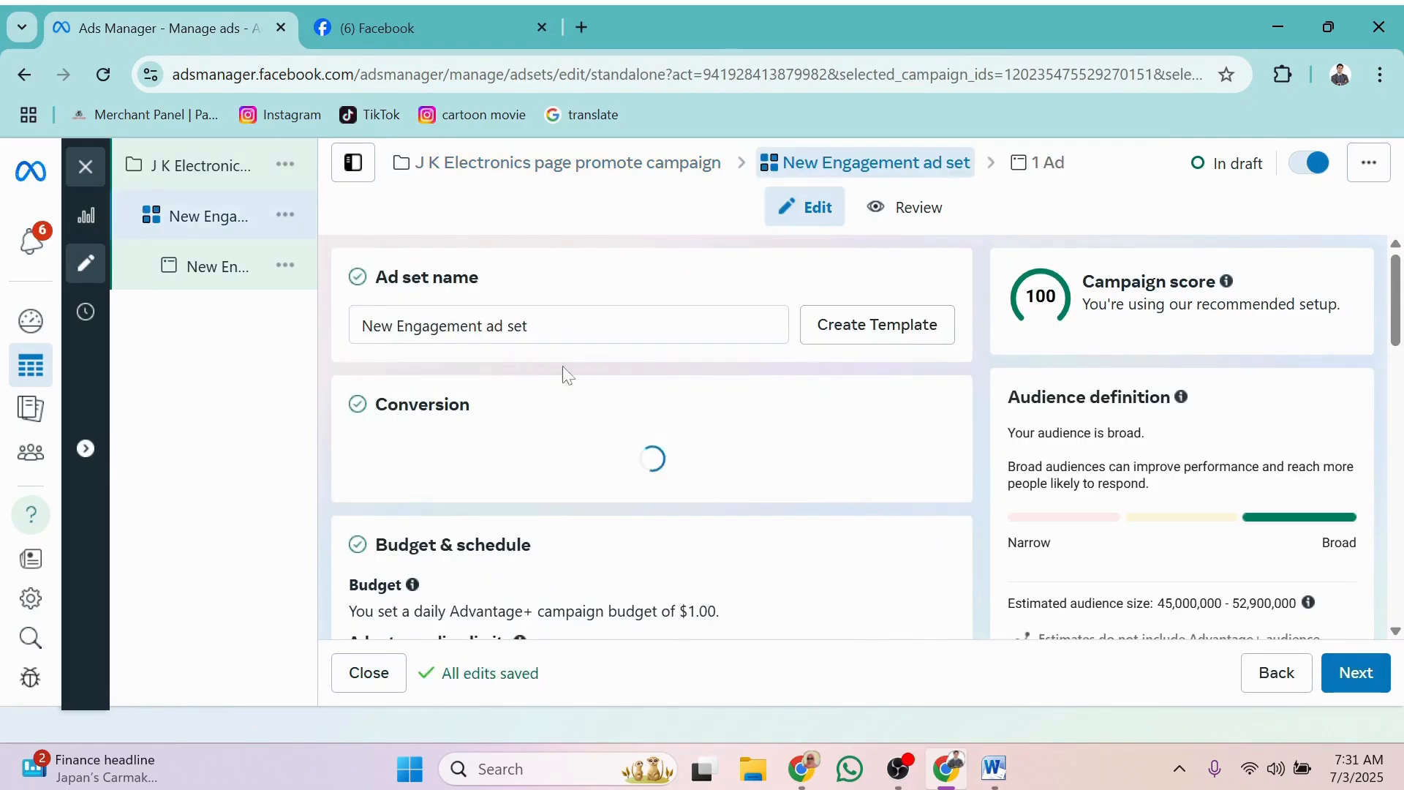
Replace "New Engagement" in the ad set name with the copied text, making it "J K Electronics page promote ad set"
left_click(489, 326)
key("shift+Left")
key("shift+Left")
key("shift+Left")
key("shift+Left")
key("shift+Left")
key("shift+Left")
key("shift+Left")
key("shift+Left")
key("shift+Left")
key("shift+Left")
key("shift+Left")
key("shift+Left")
key("shift+Left")
key("shift+Left")
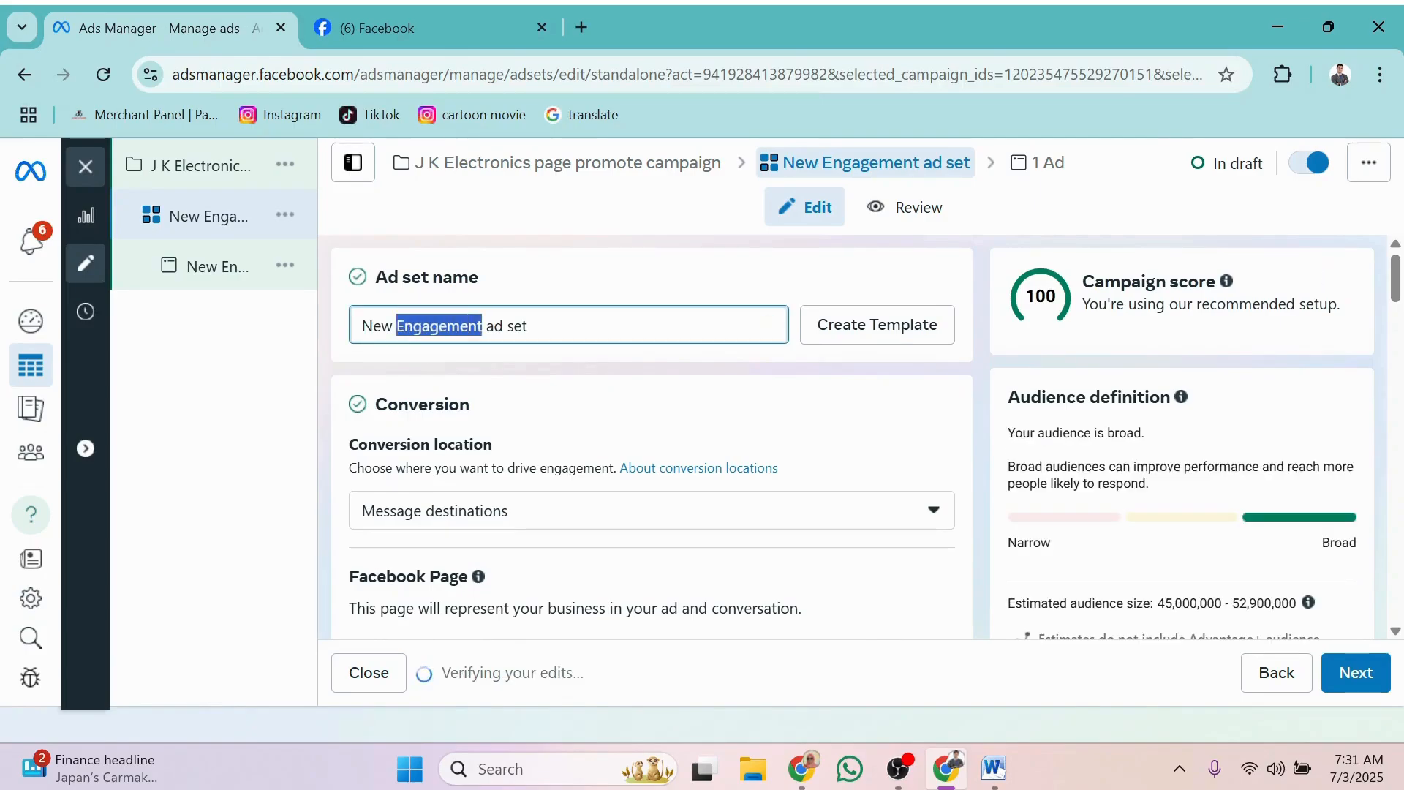
right_click(384, 326)
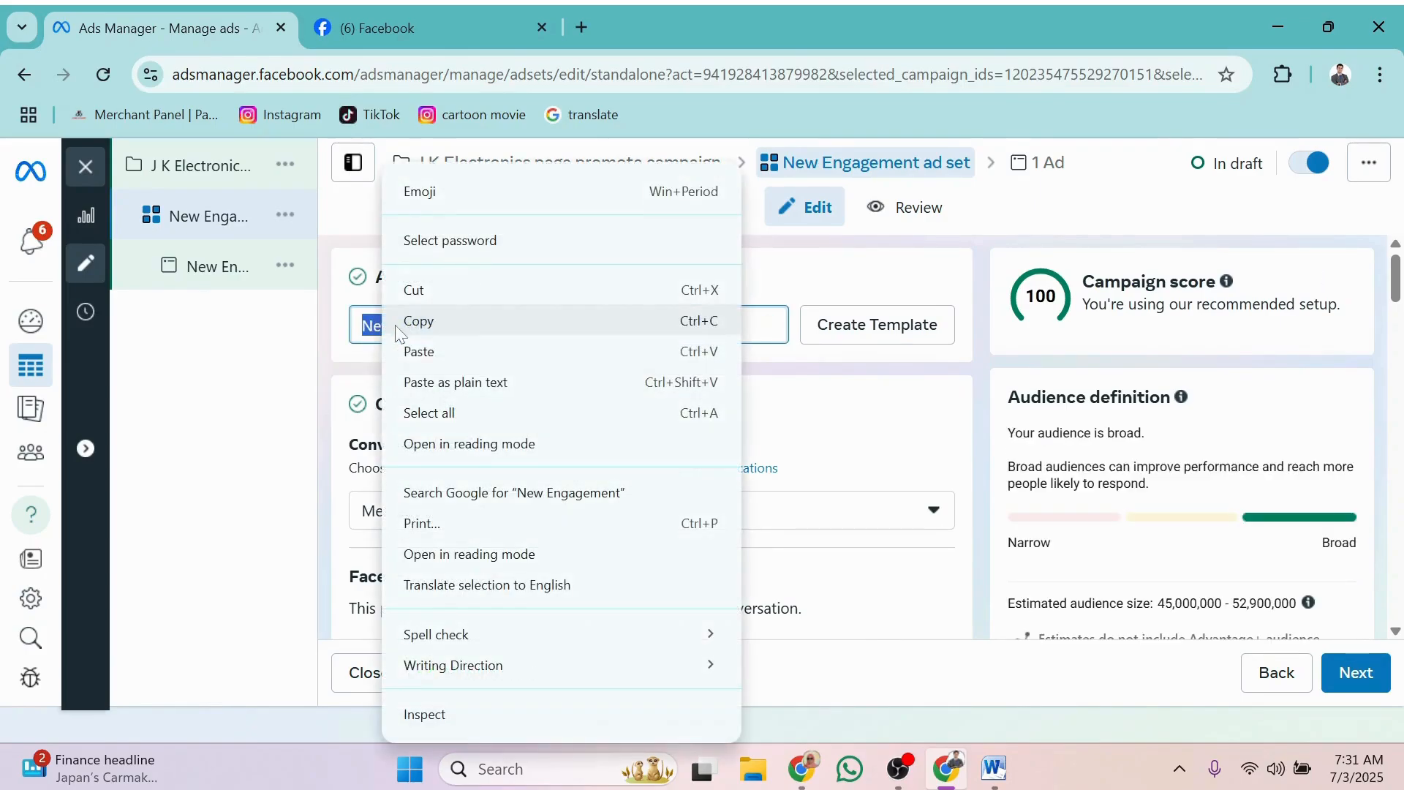
left_click(407, 351)
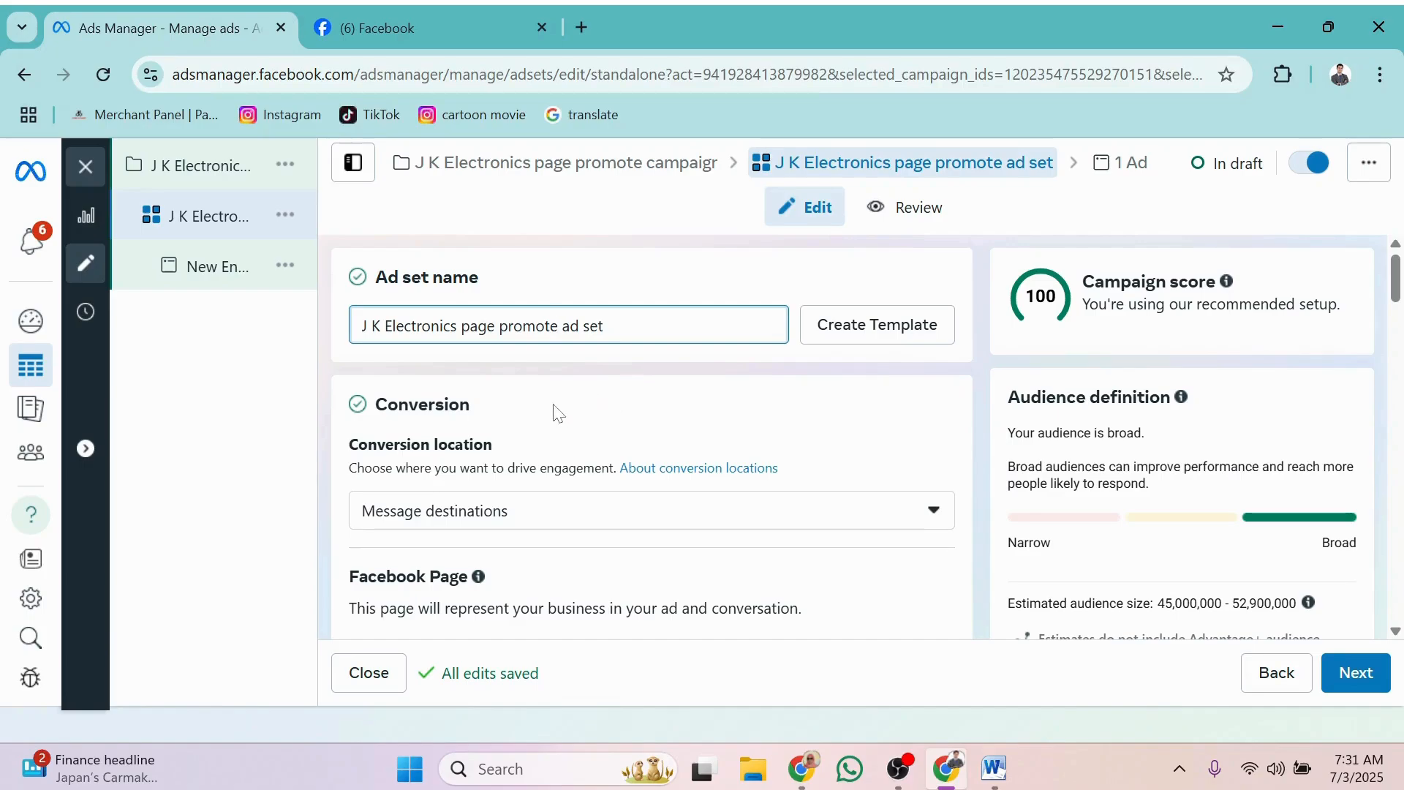
Set the ad set's conversion location to Facebook Page
scroll(558, 411, "down", 2)
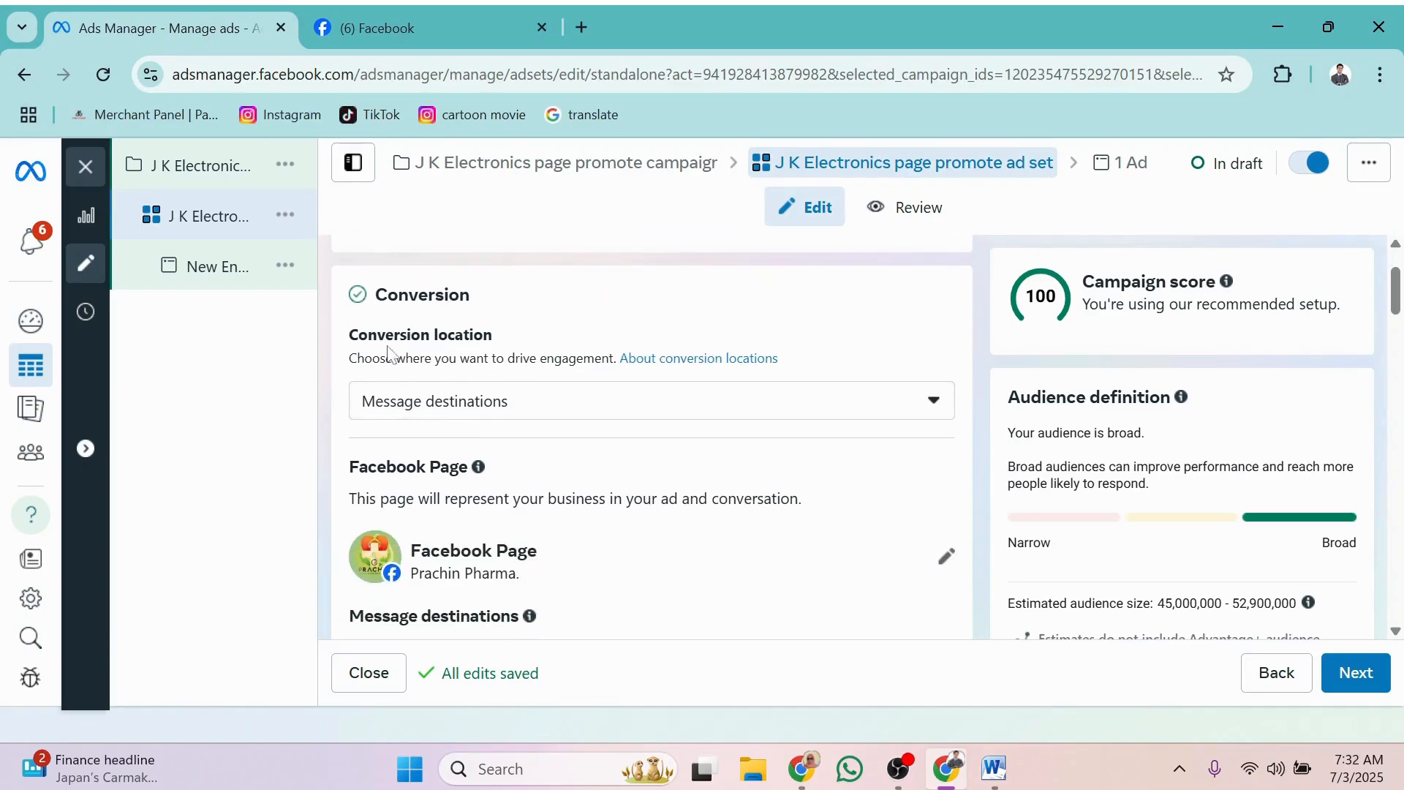
left_click(397, 408)
scroll(437, 504, "down", 3)
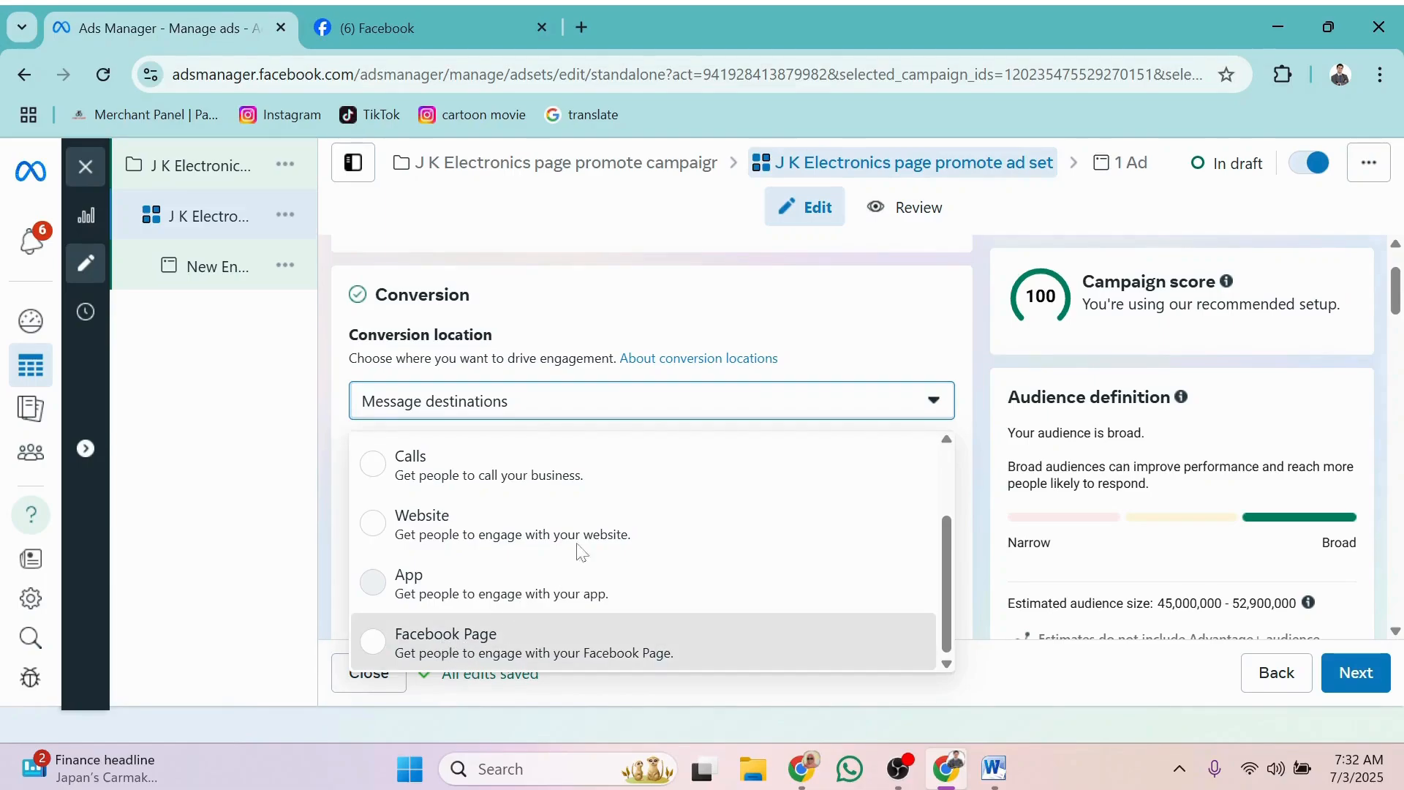
left_click(442, 647)
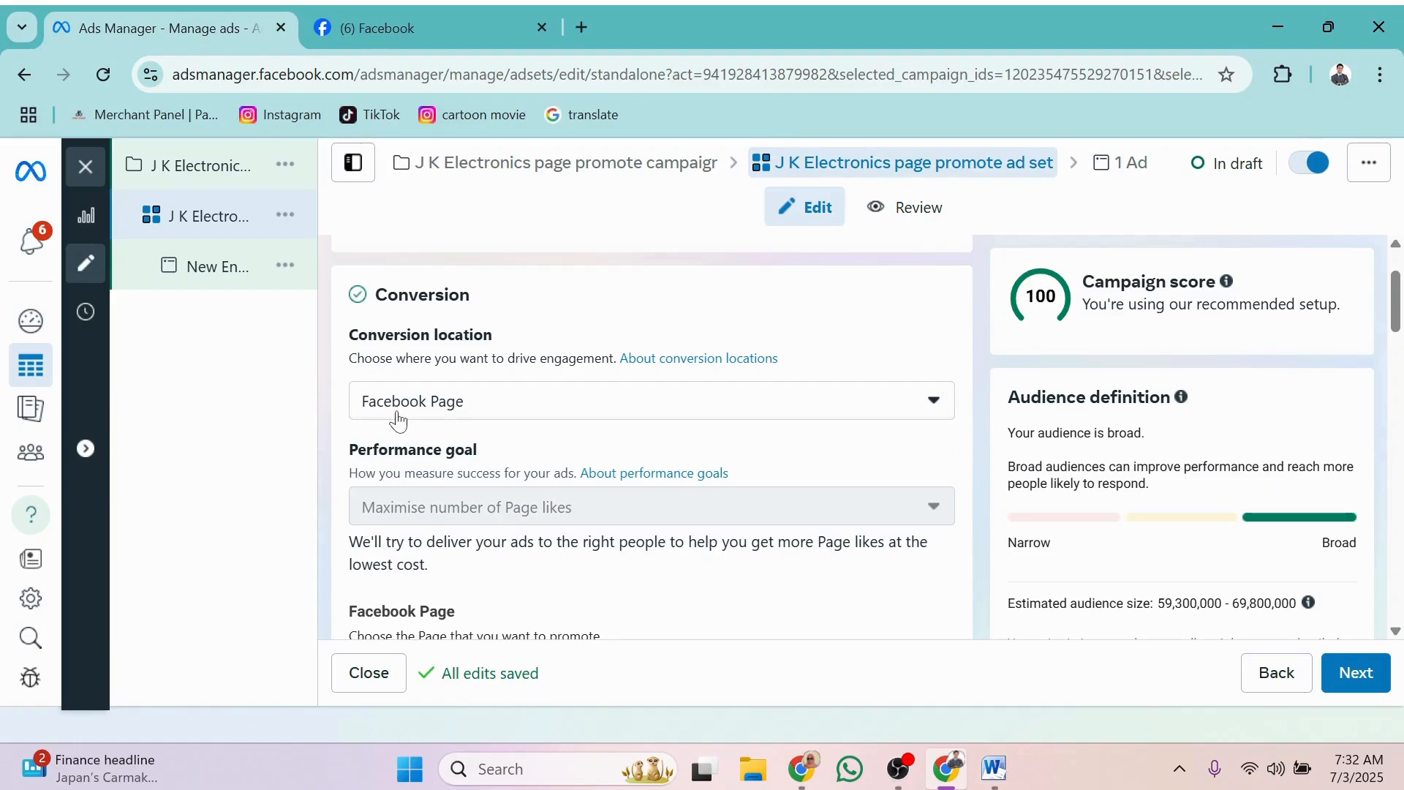
Choose J K Electronics as the Facebook Page to promote
scroll(502, 432, "down", 3)
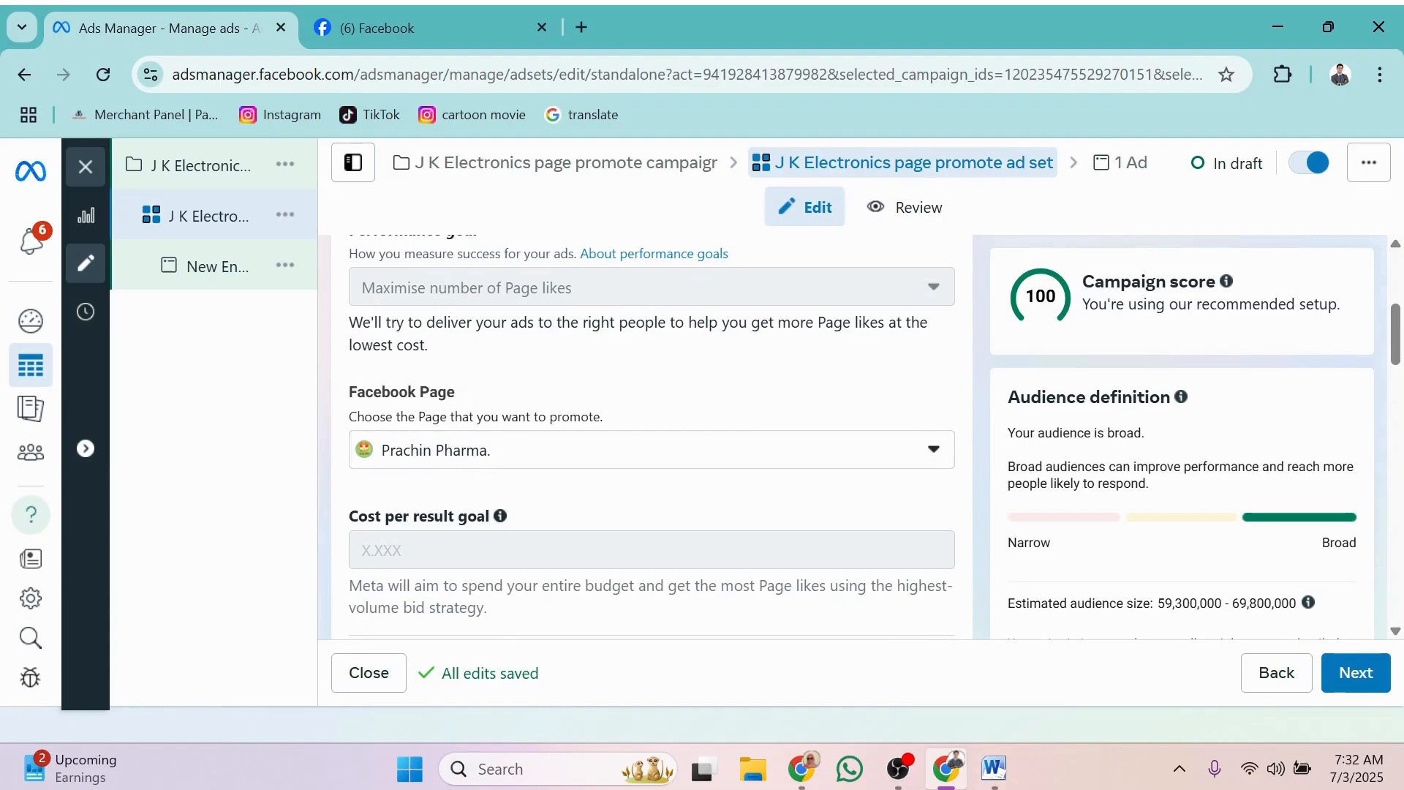
left_click(950, 769)
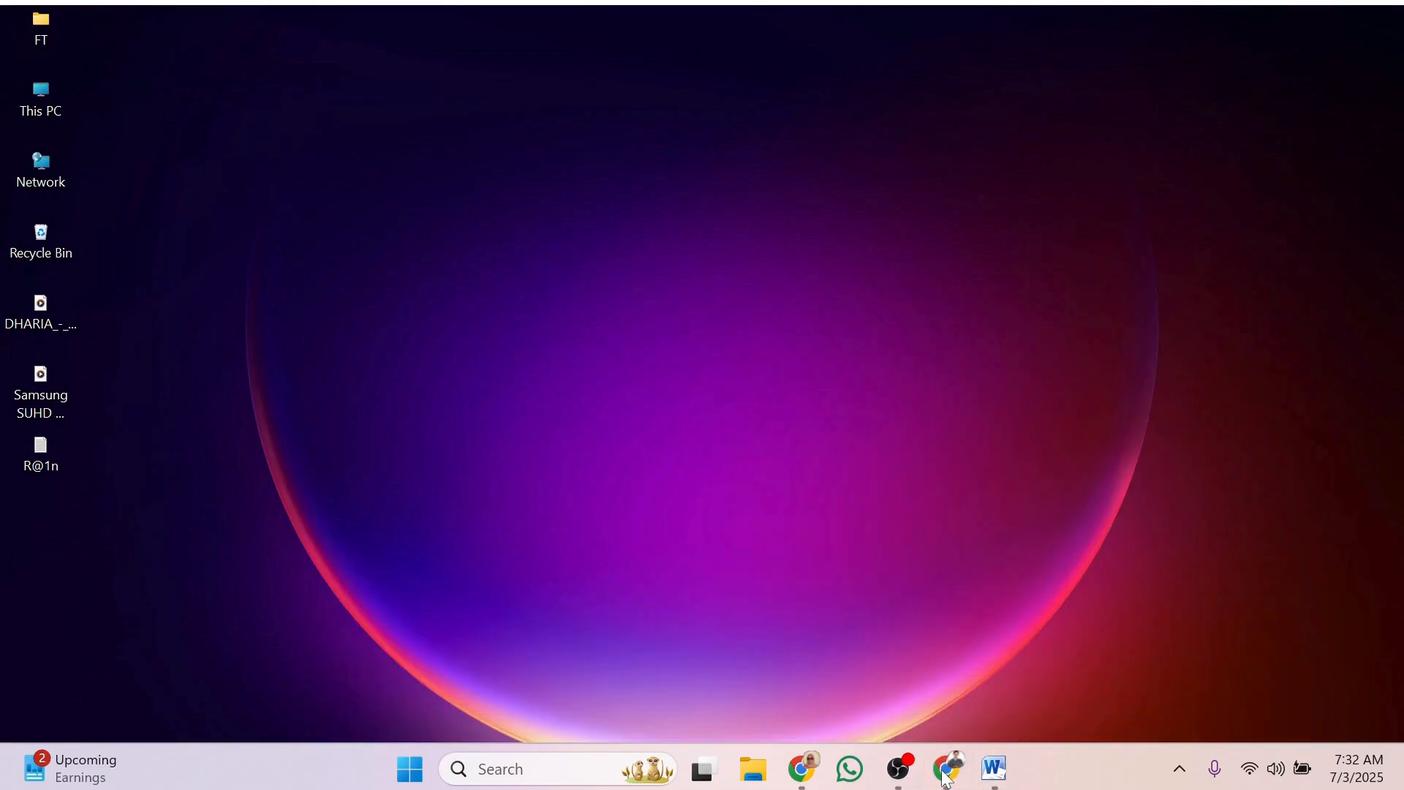
left_click(949, 772)
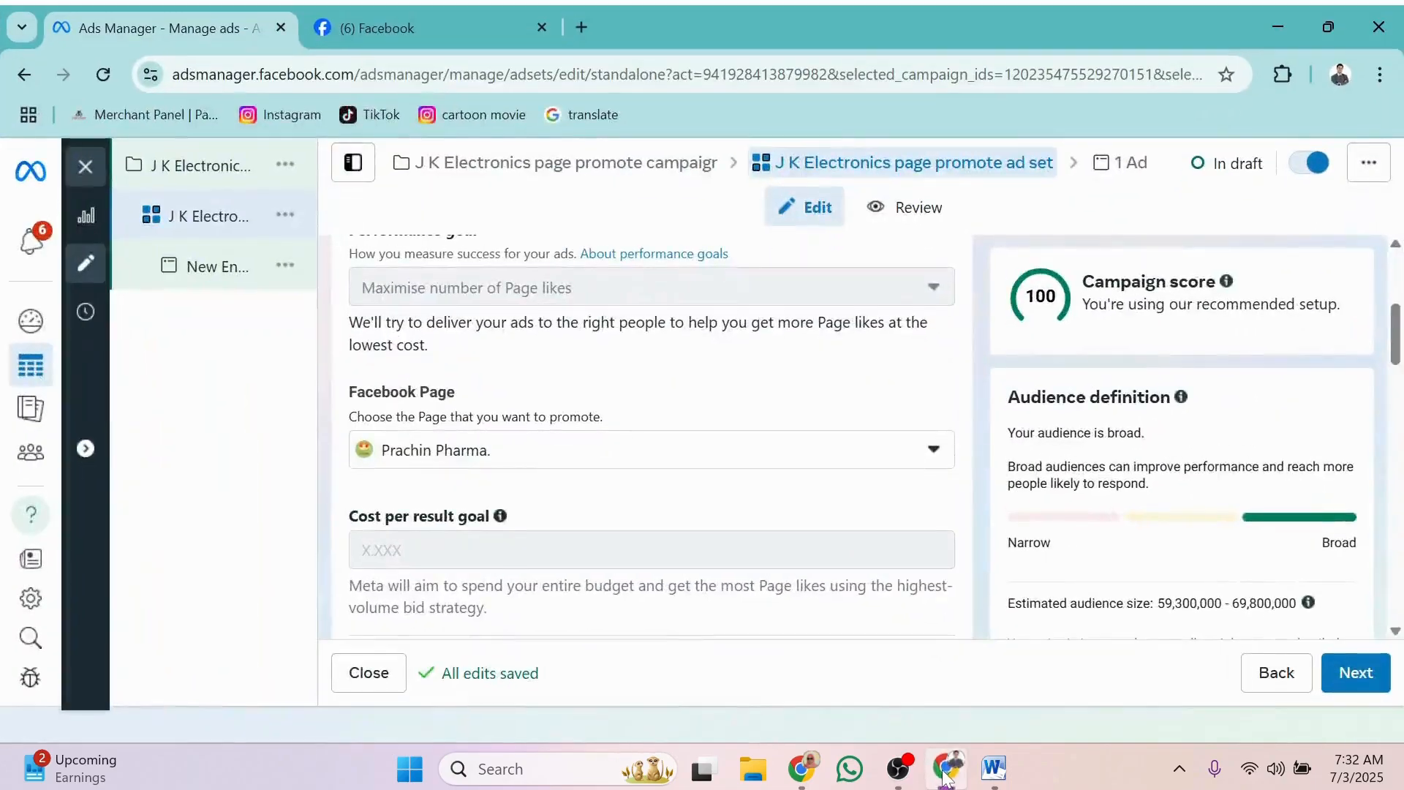
left_click(424, 457)
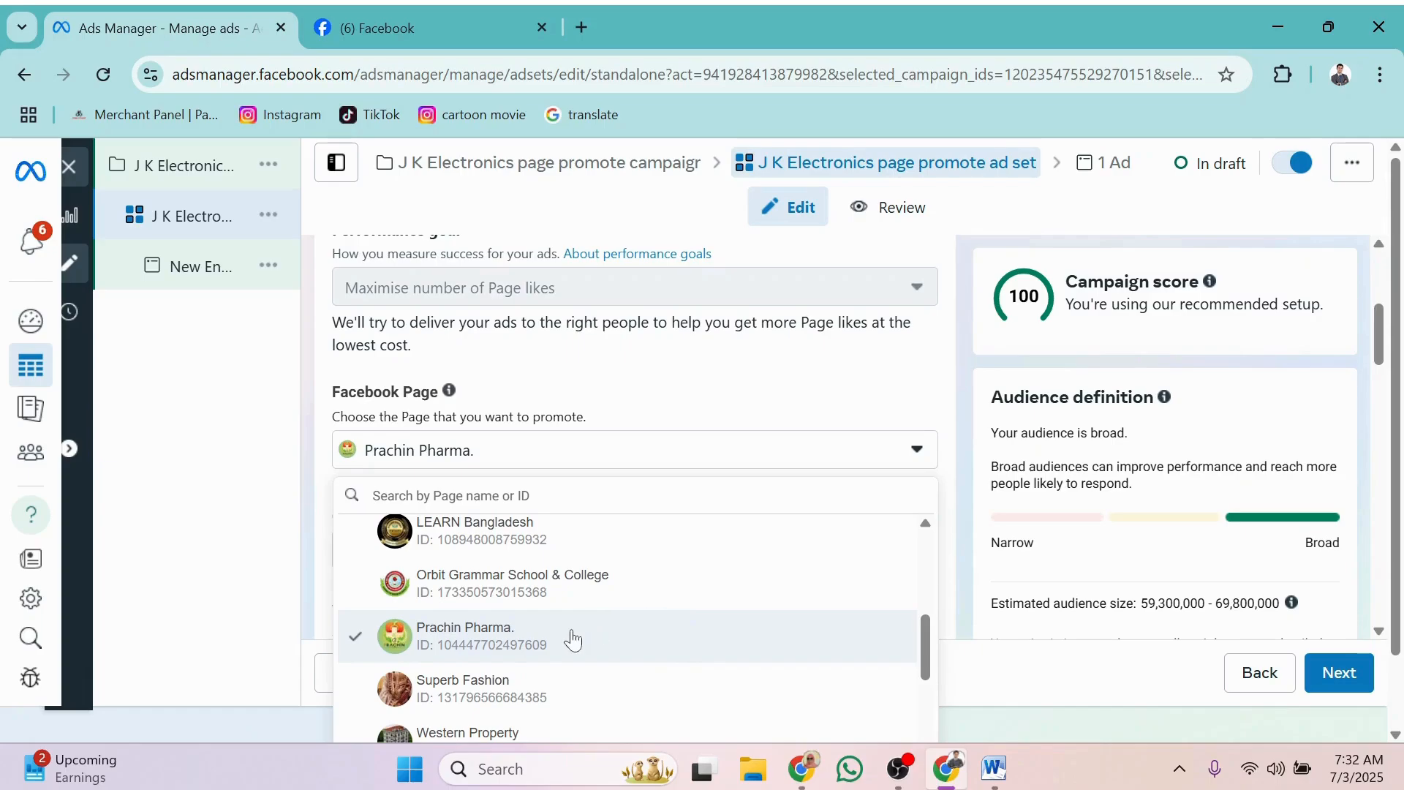
scroll(589, 617, "down", 3)
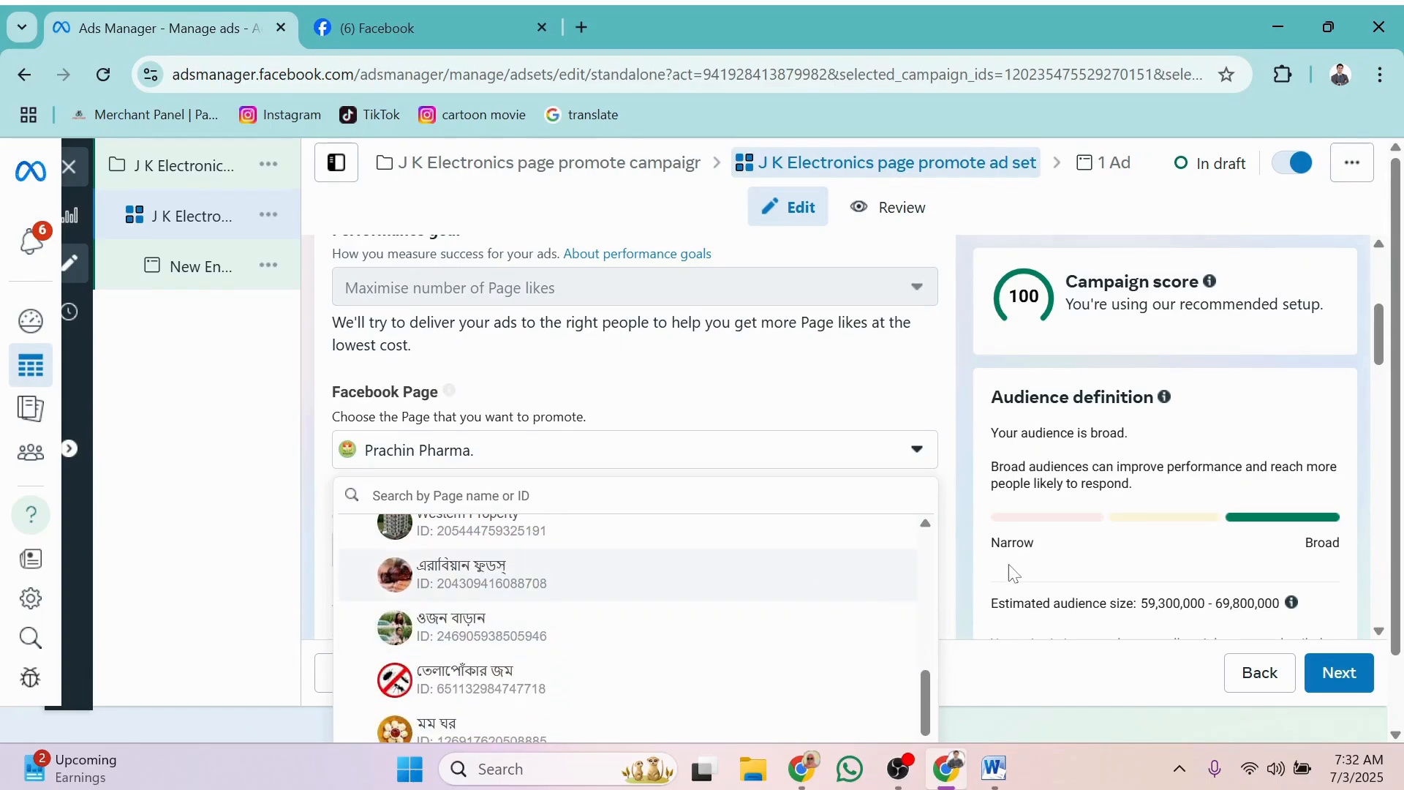
scroll(705, 477, "up", 5)
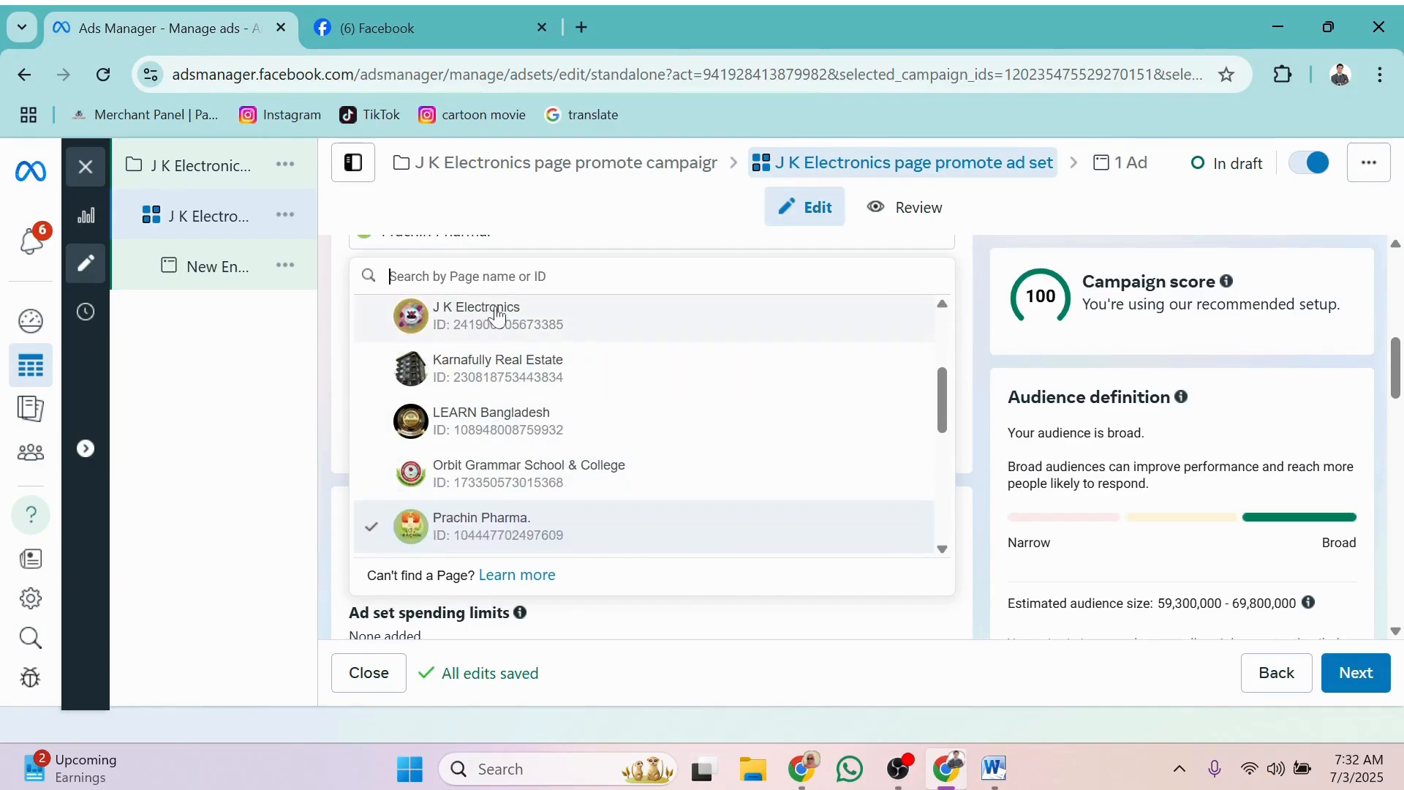
scroll(490, 329, "up", 2)
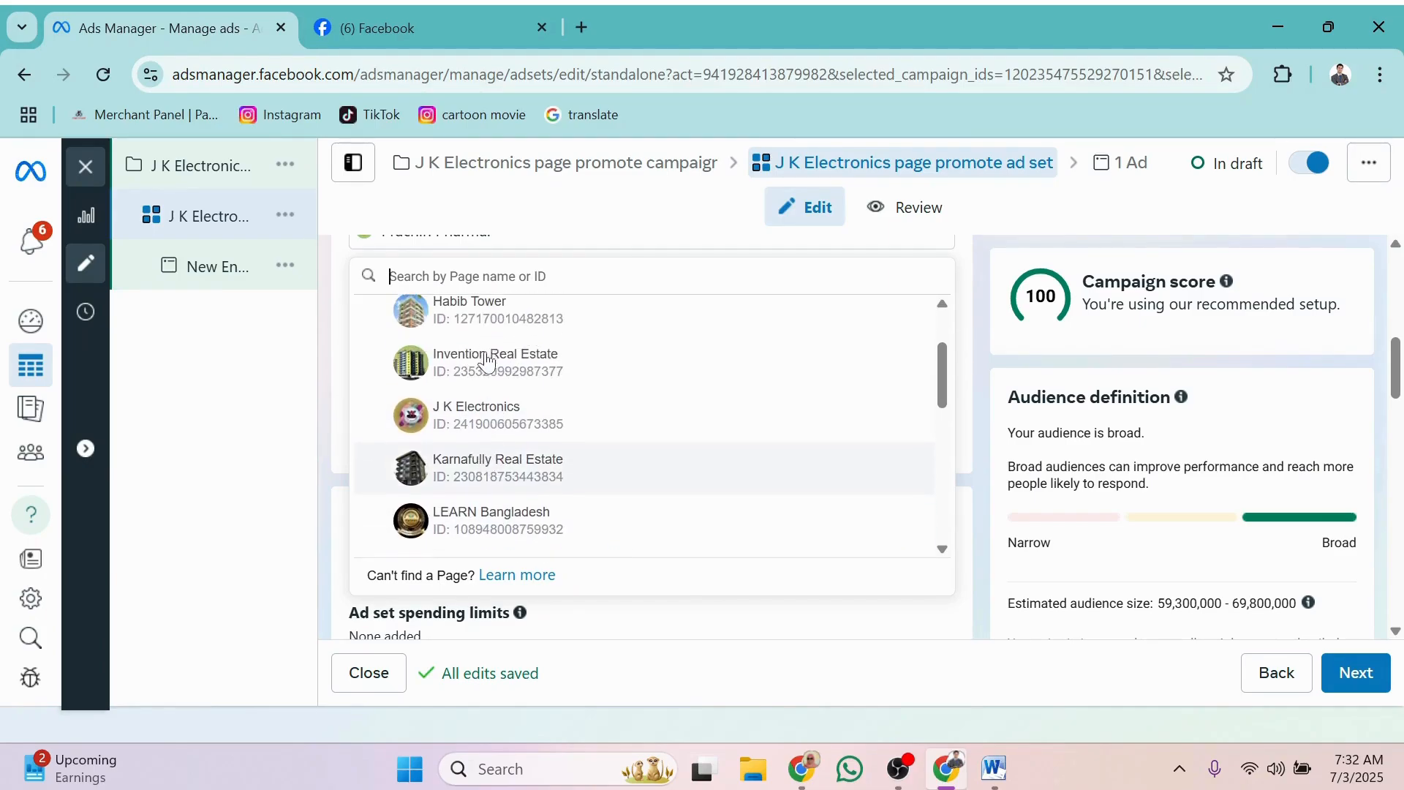
left_click(471, 425)
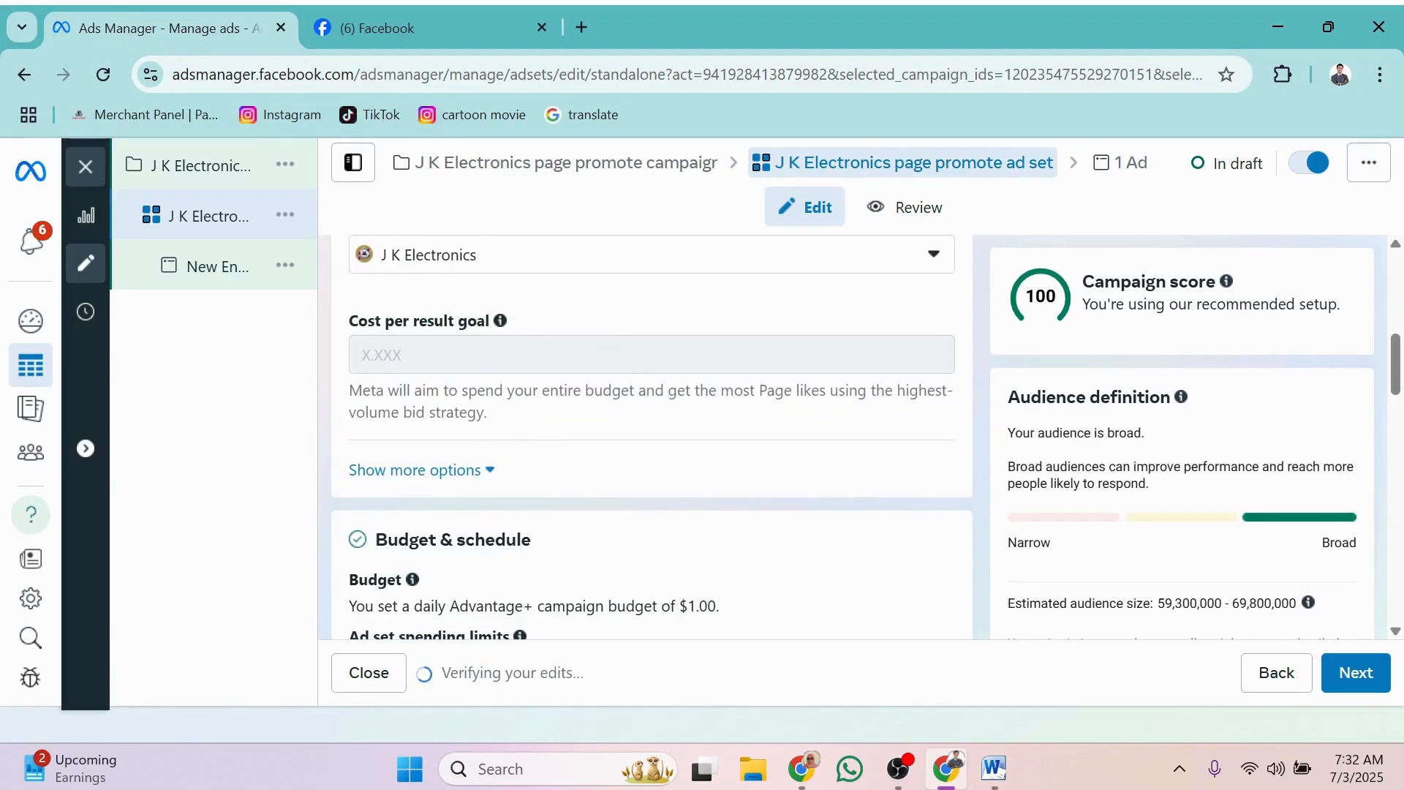
Edit the audience locations and include the city of Dhaka, Dhaka Division, Bangladesh
scroll(674, 407, "down", 5)
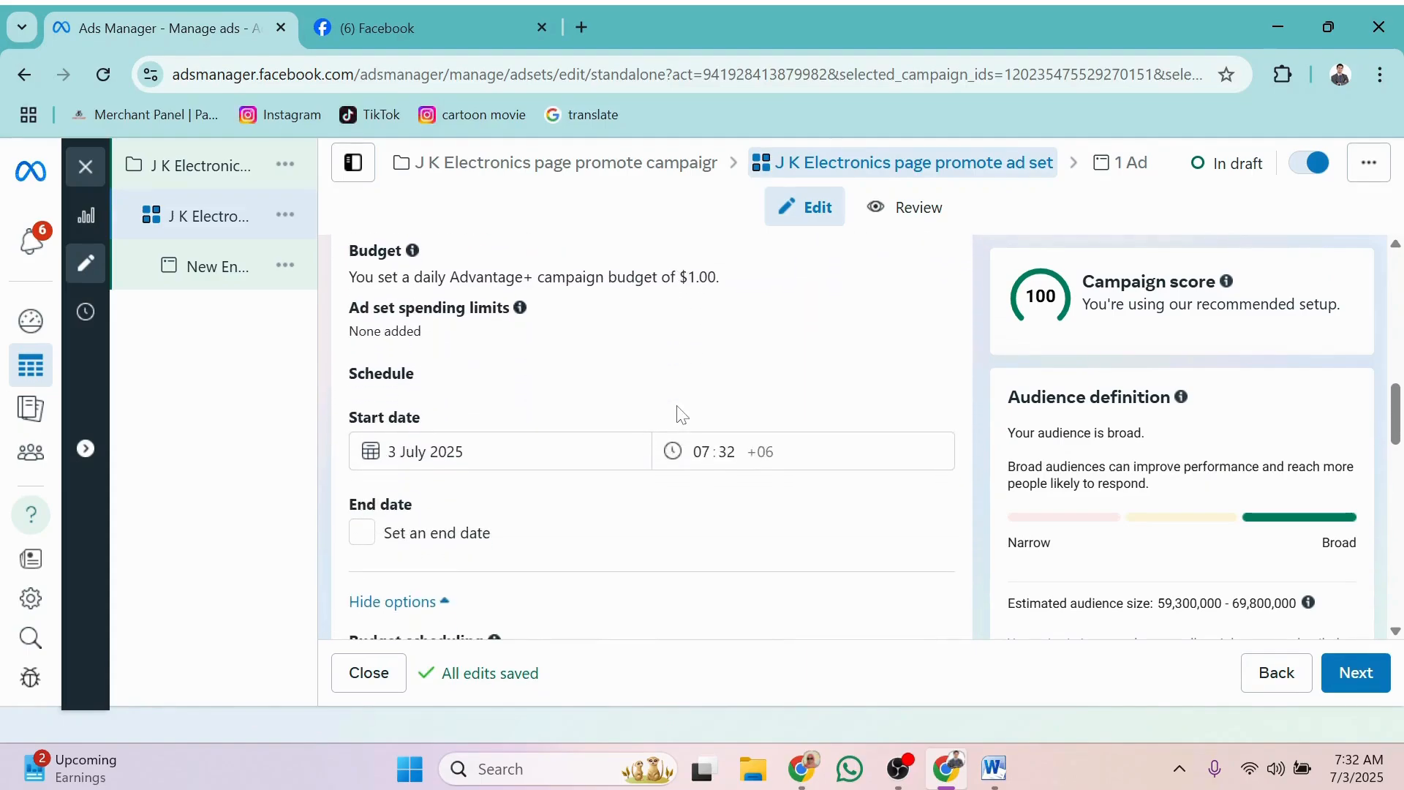
scroll(681, 415, "down", 6)
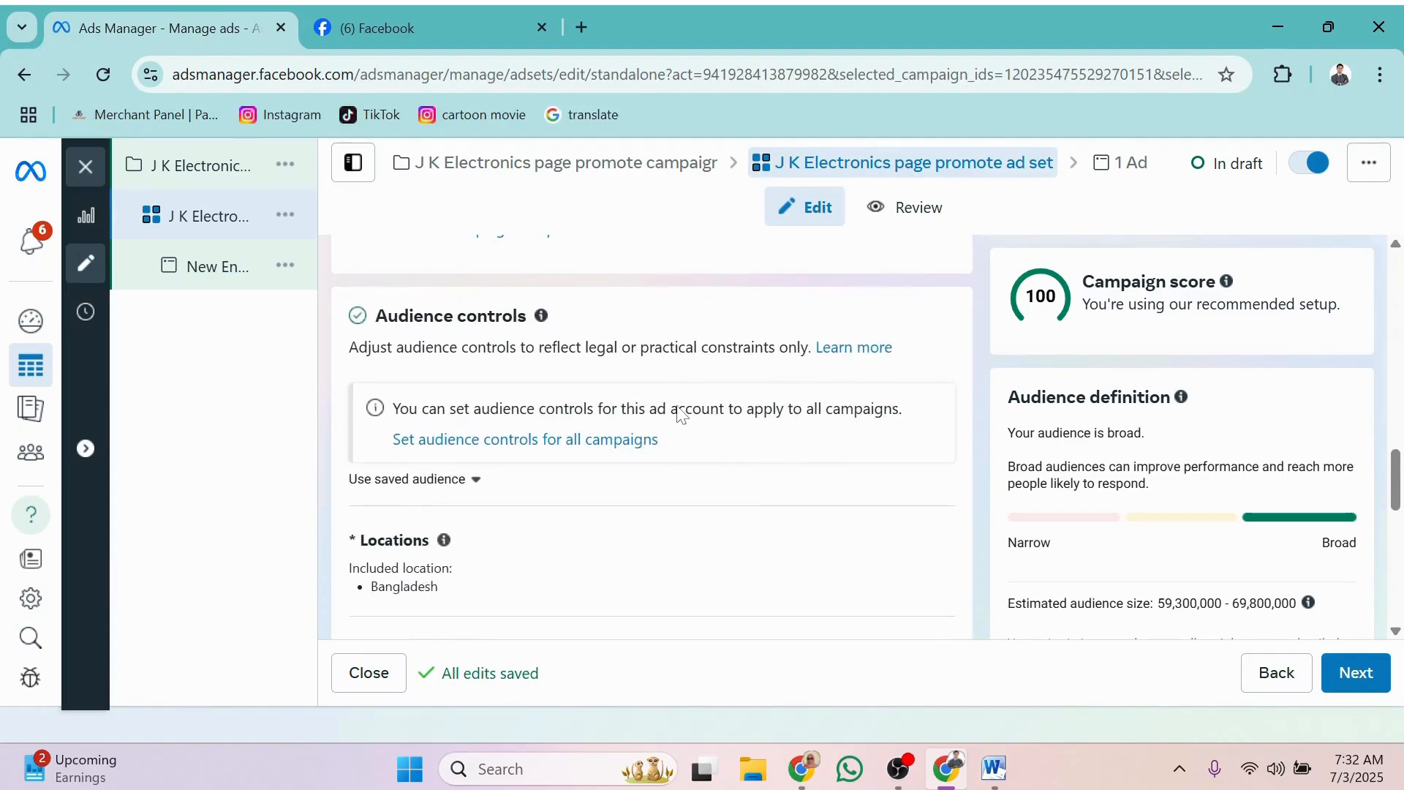
scroll(680, 415, "down", 3)
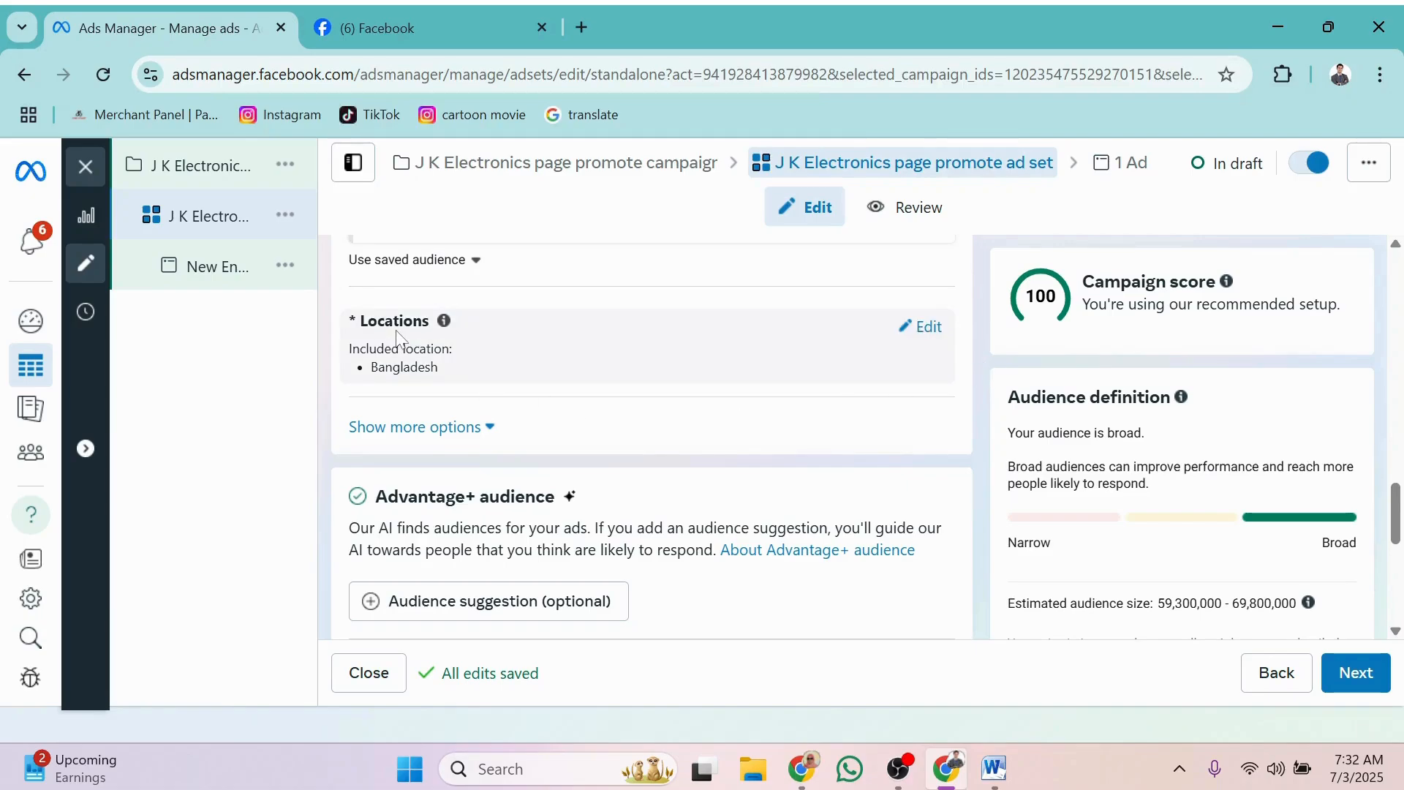
left_click(925, 327)
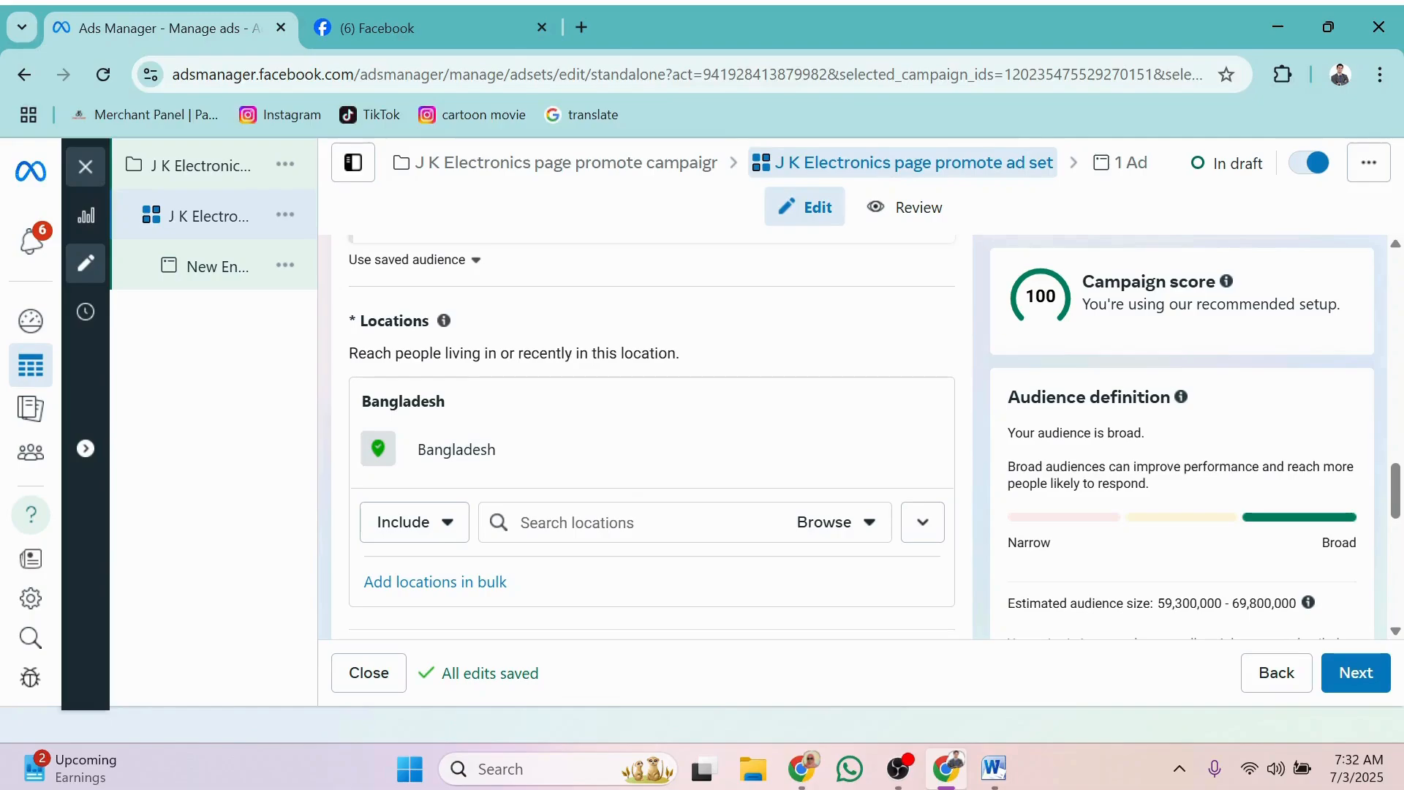
left_click(578, 522)
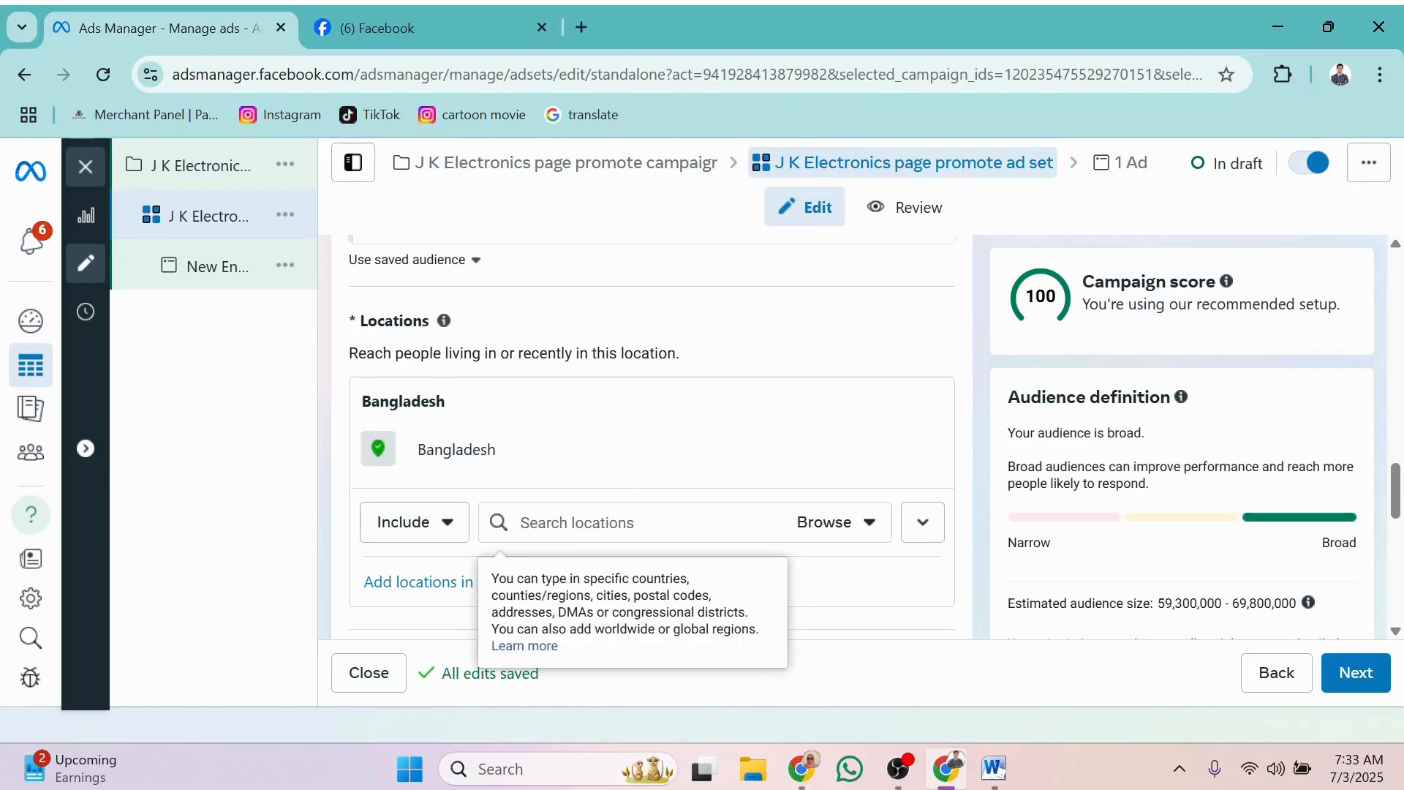
left_click(977, 535)
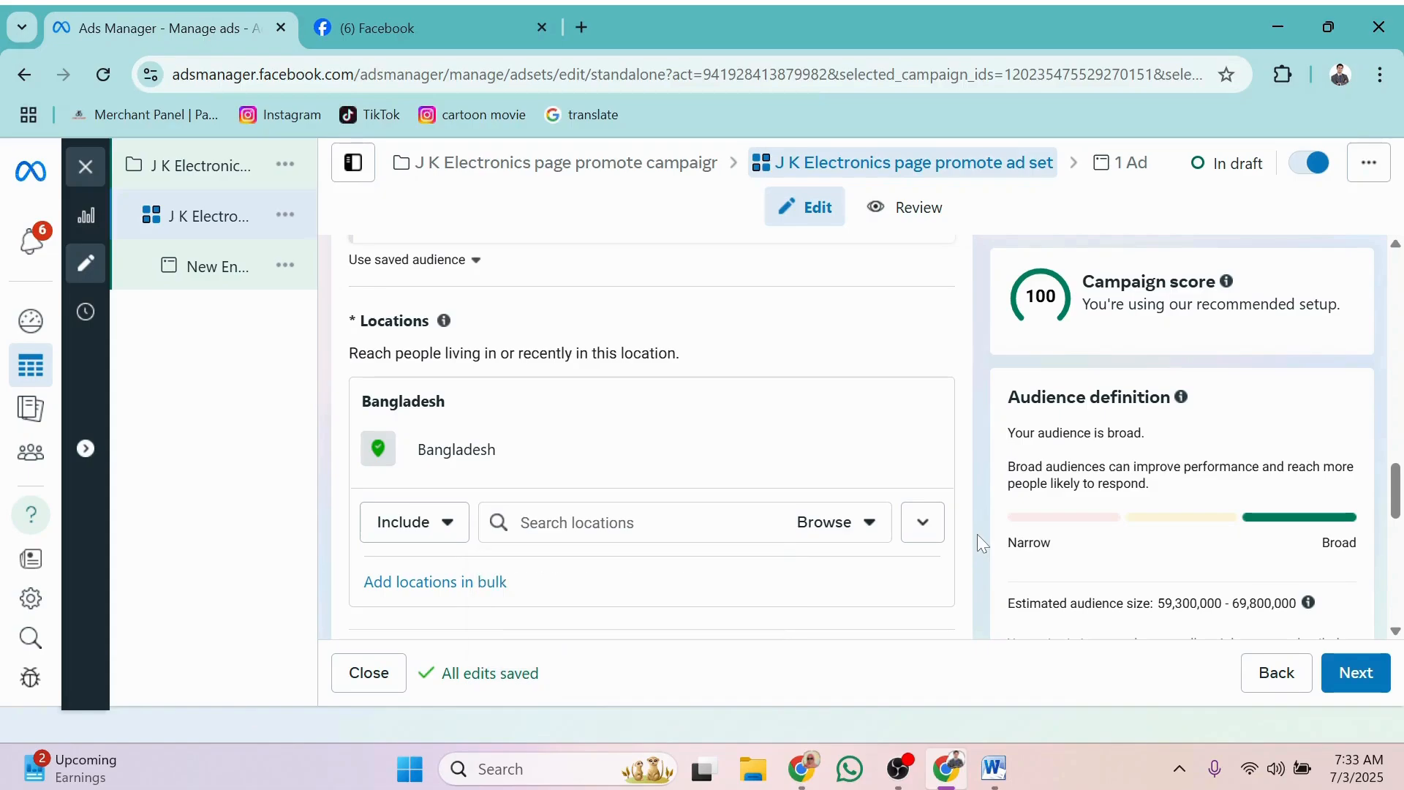
left_click(658, 523)
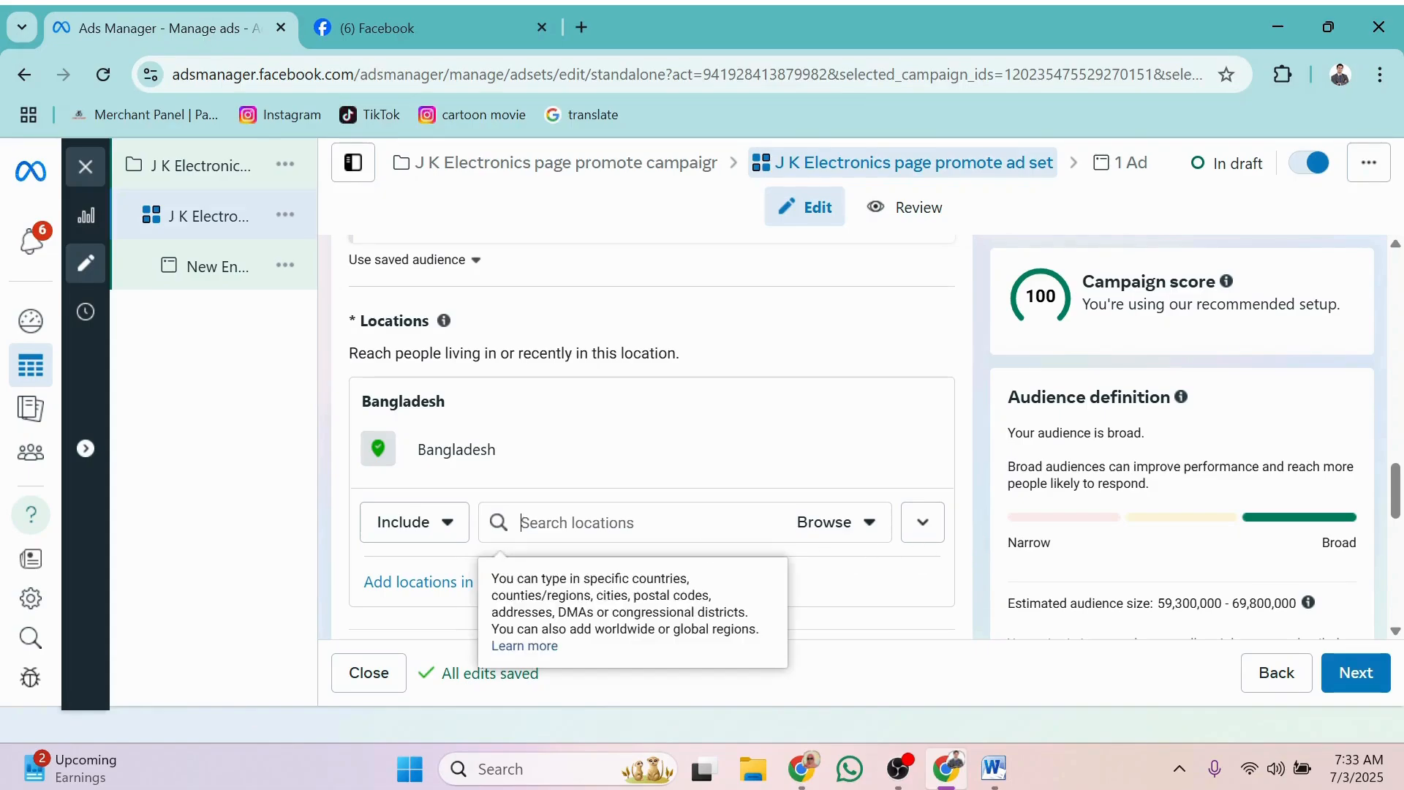
type("dhaka")
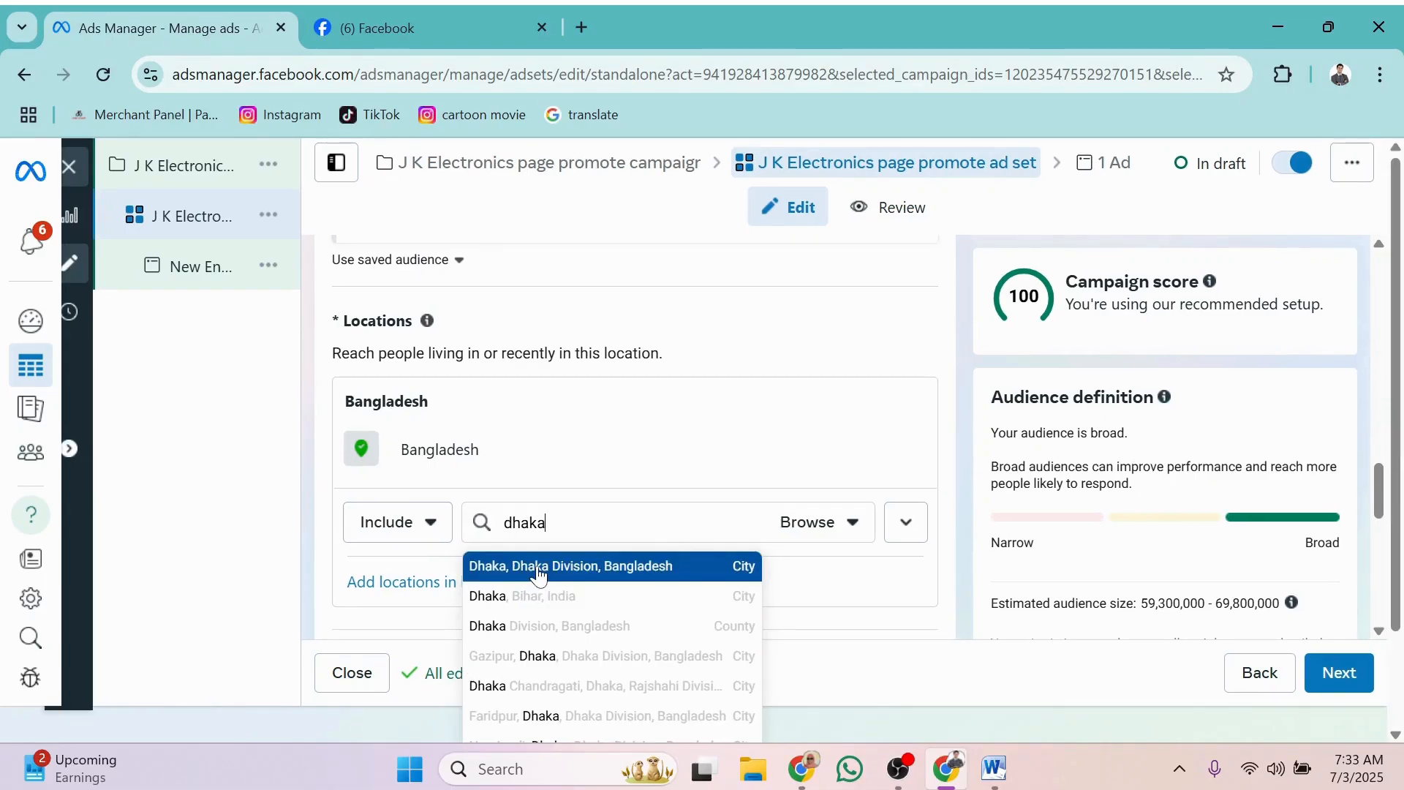
left_click(539, 567)
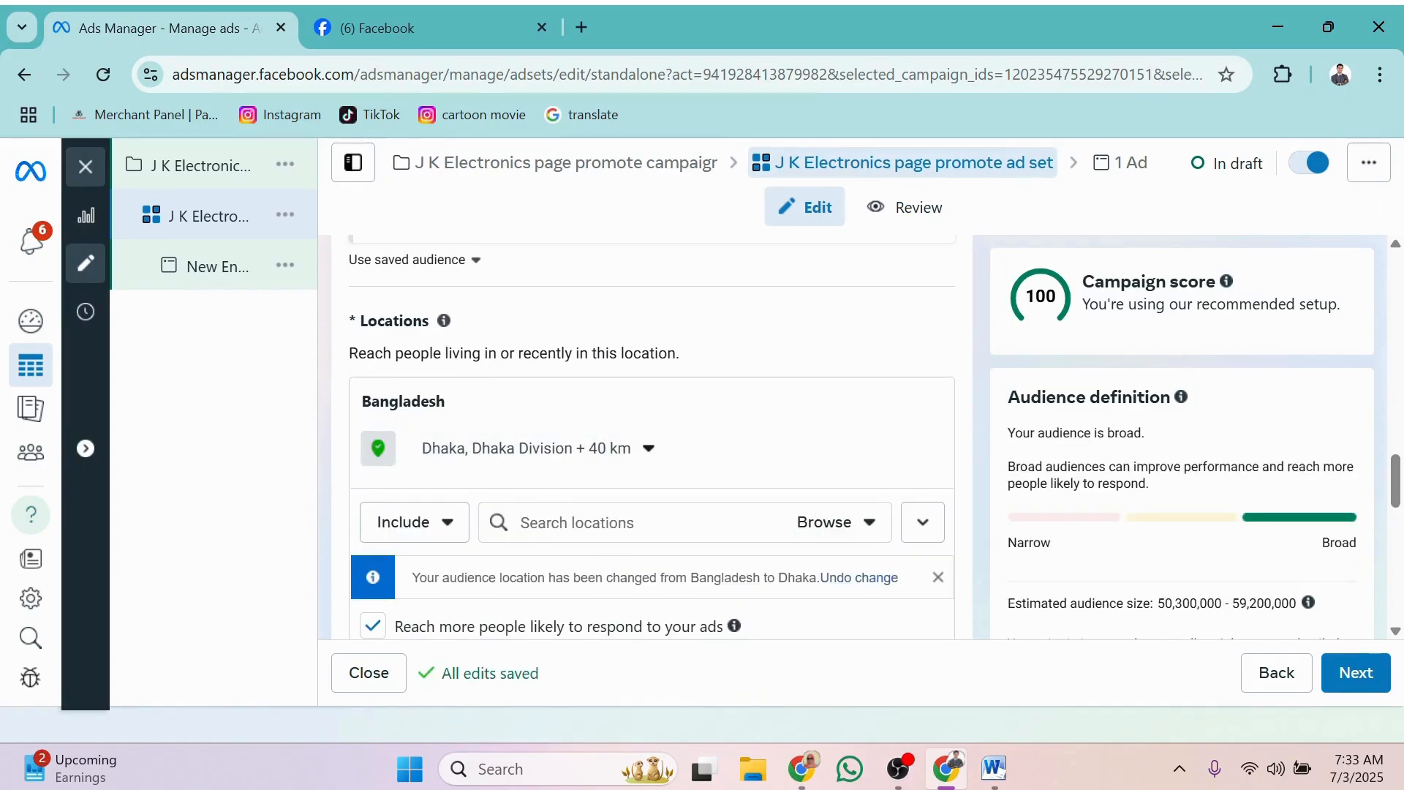
Include Chittagong Division, Bangladesh in the audience locations and remove the city of Dhaka
type("chitta")
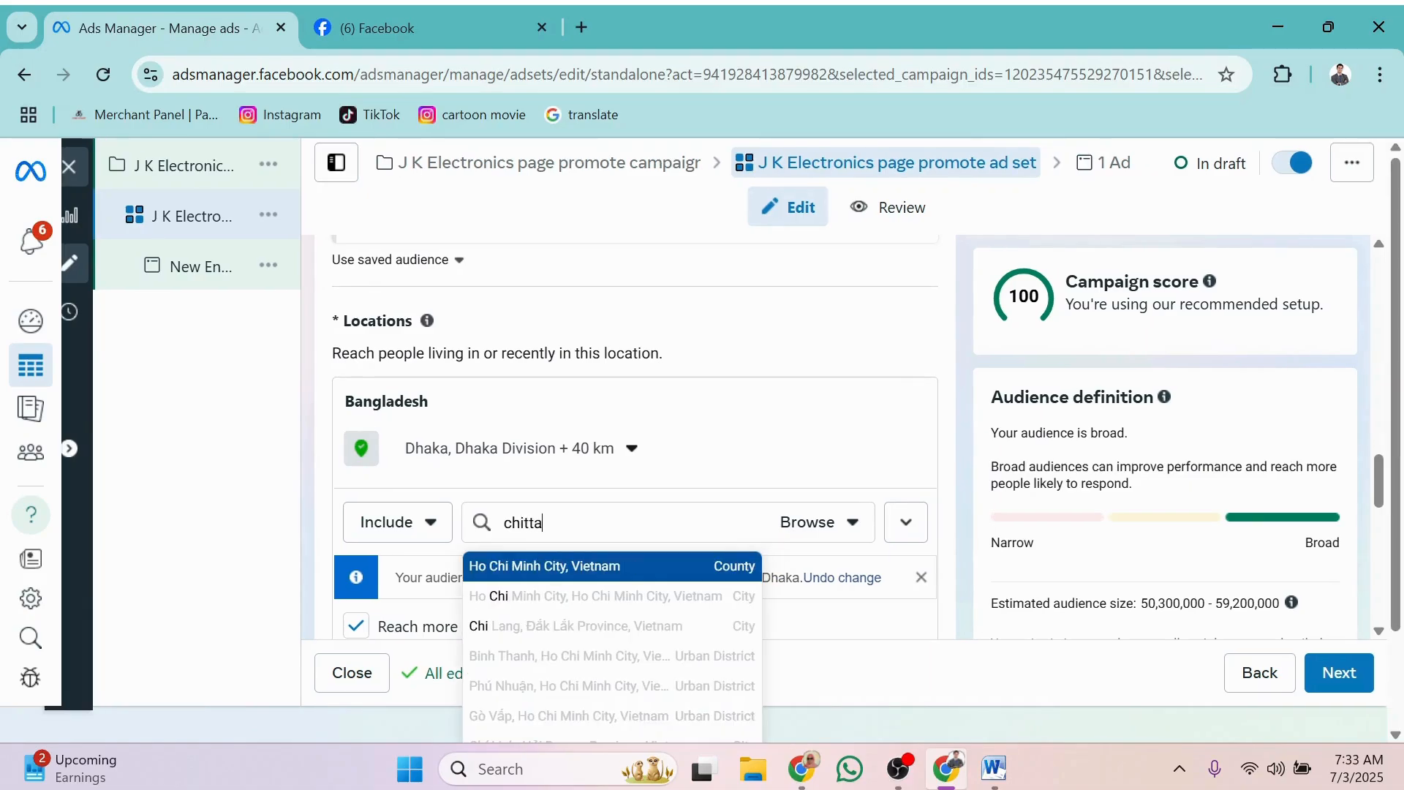
type("gong")
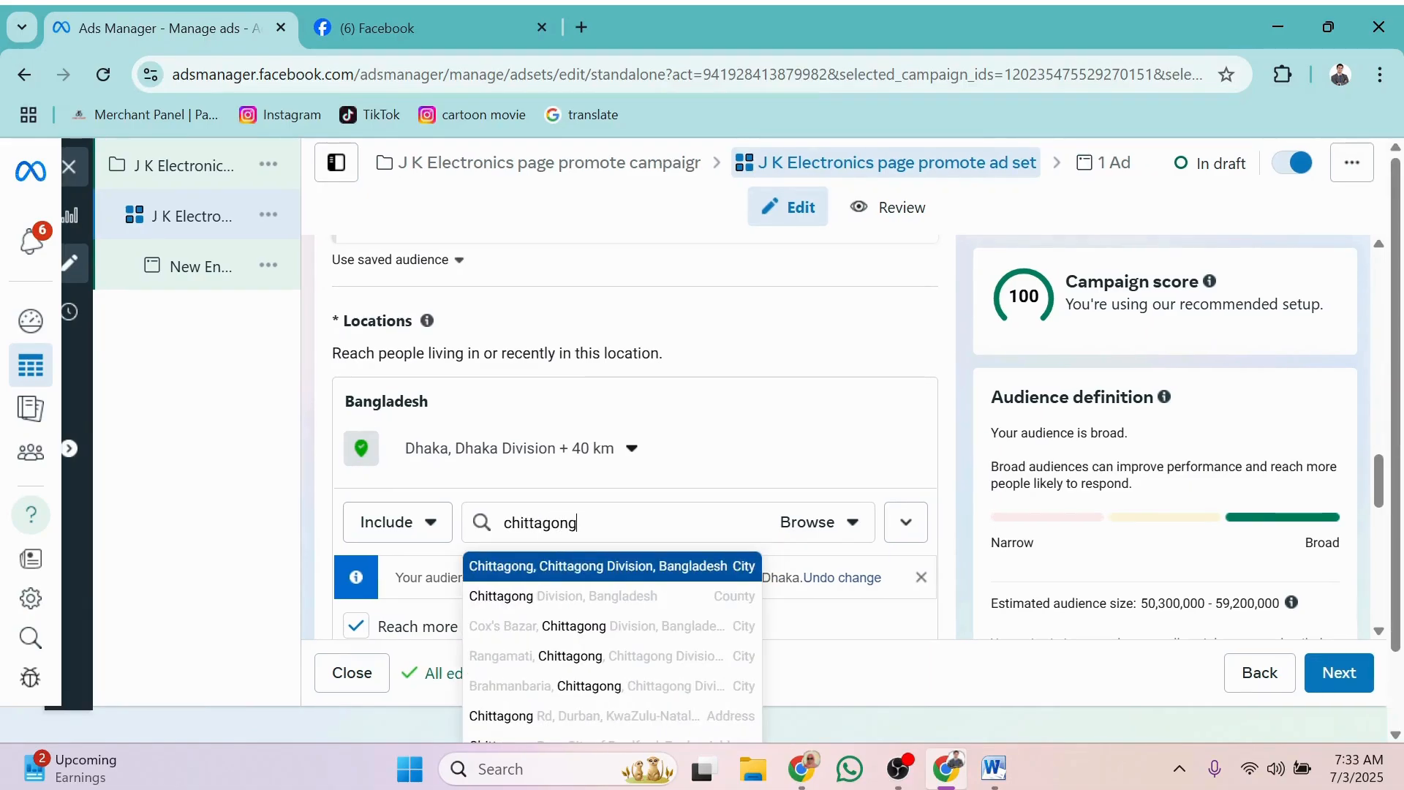
left_click(561, 599)
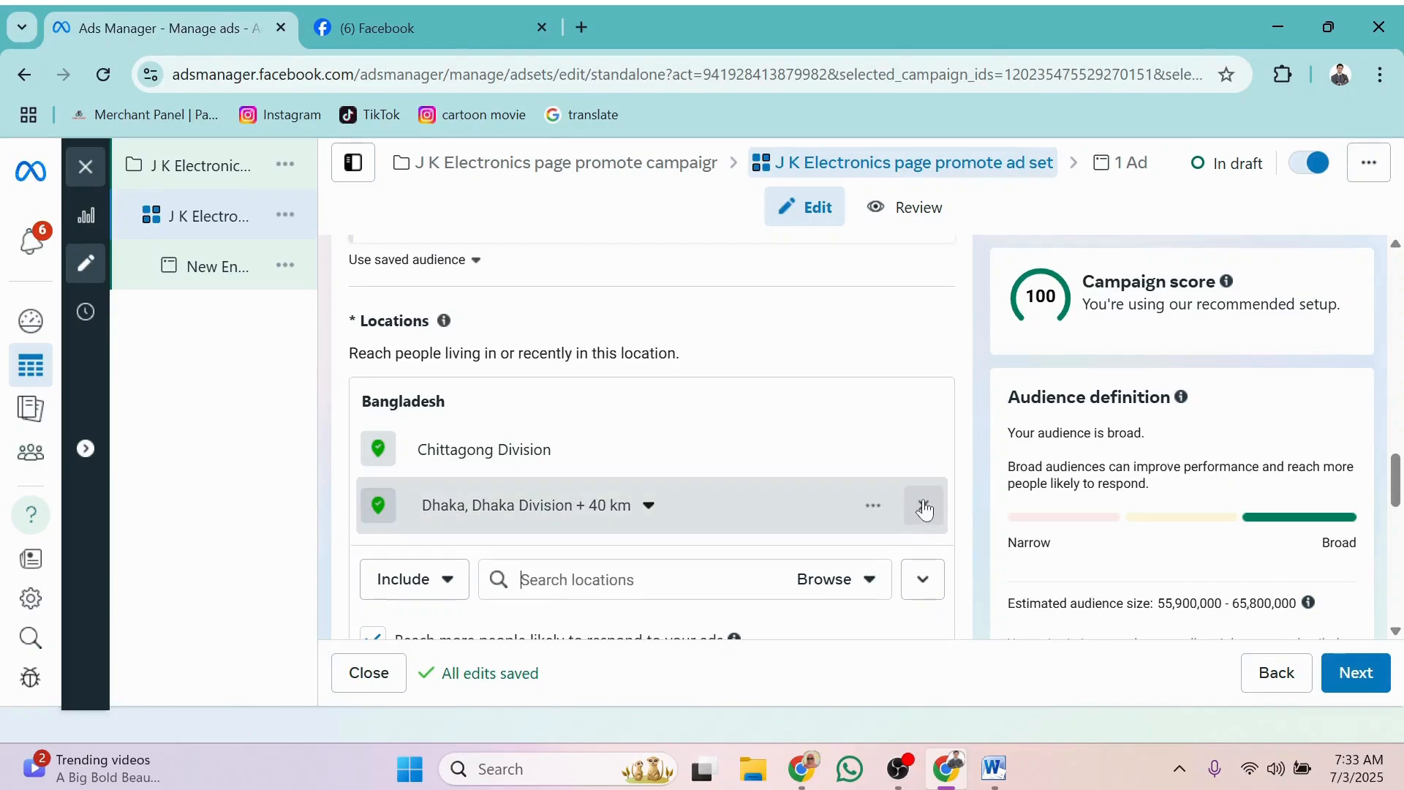
left_click(921, 505)
Add an audience suggestion under Advantage+ audience with an age range of 20 to 55
scroll(987, 578, "down", 5)
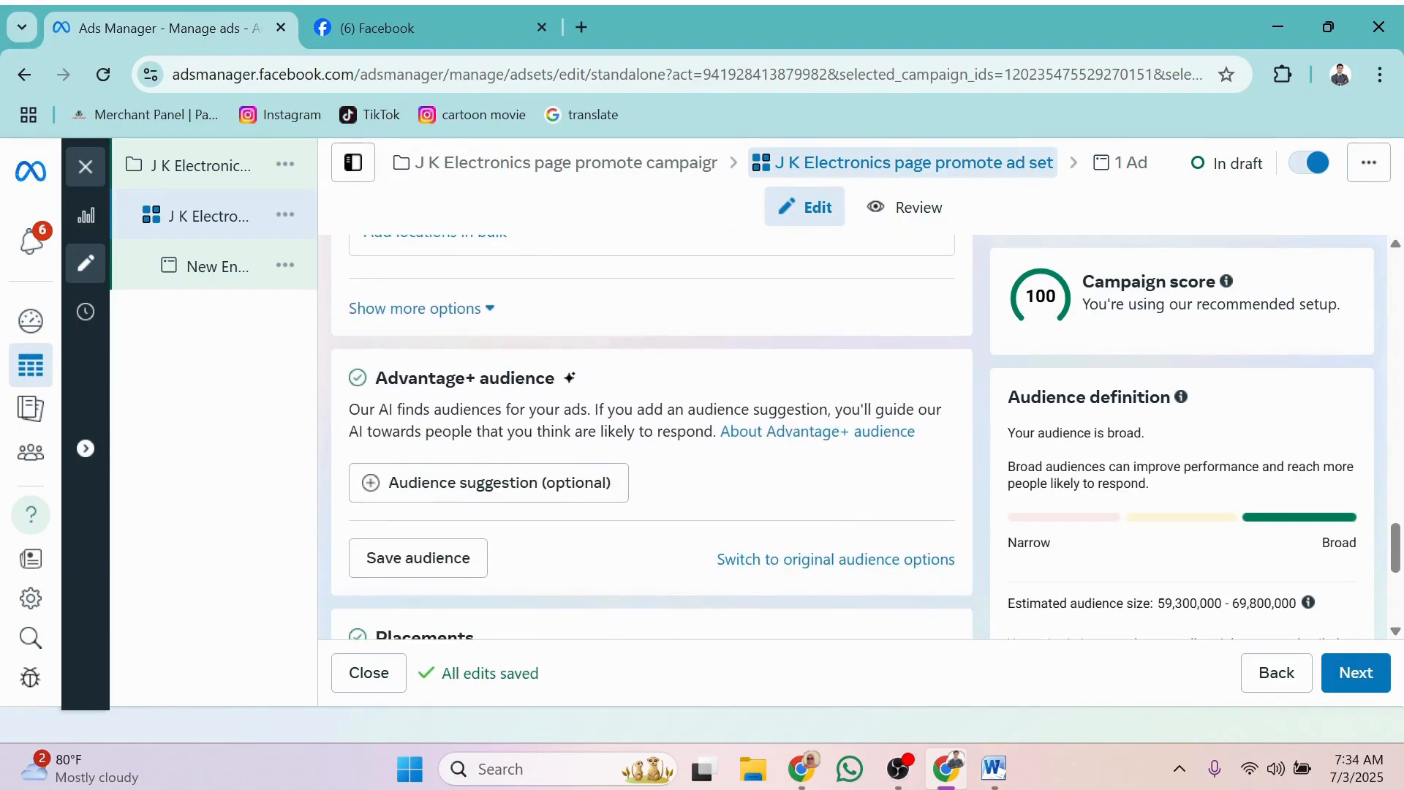
scroll(517, 417, "down", 2)
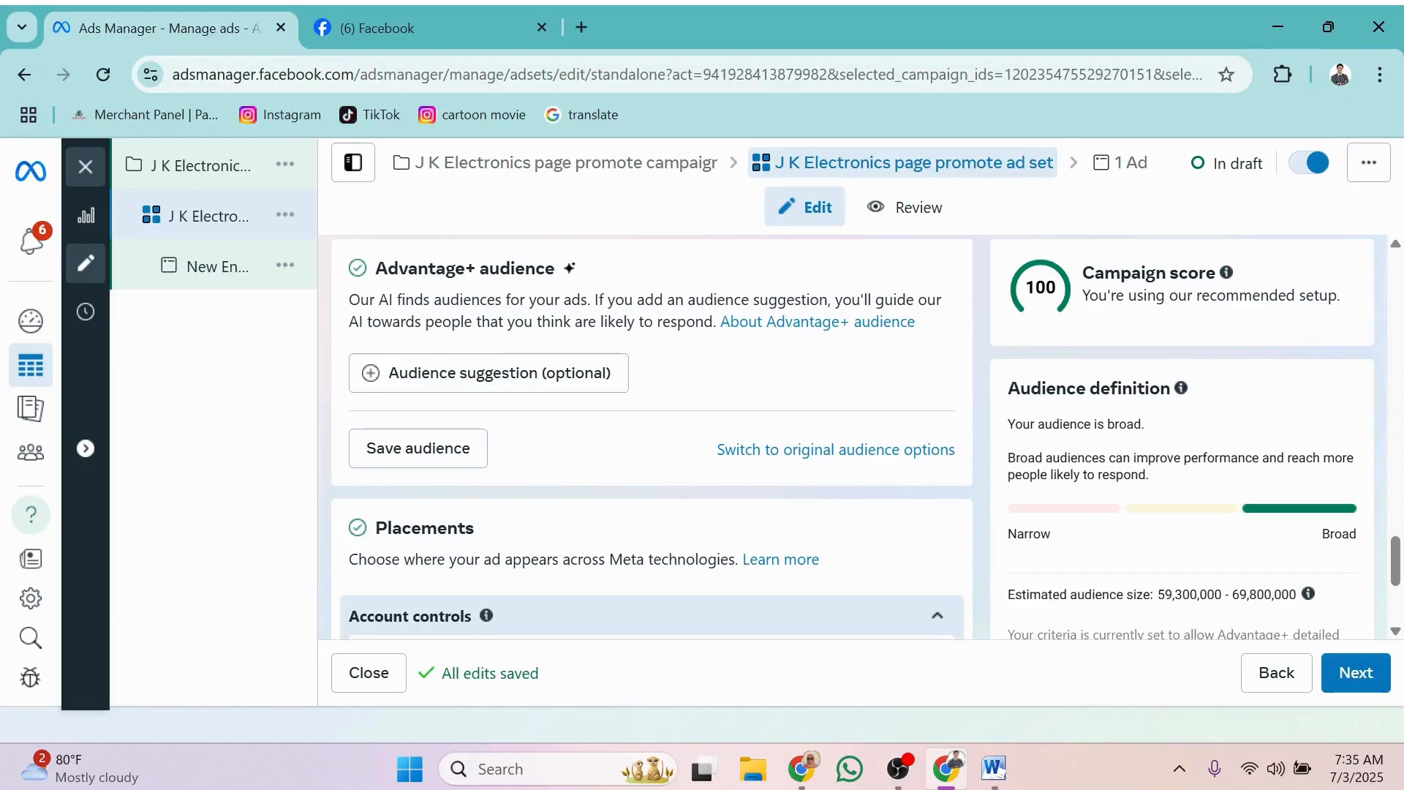
left_click(511, 373)
scroll(511, 495, "down", 2)
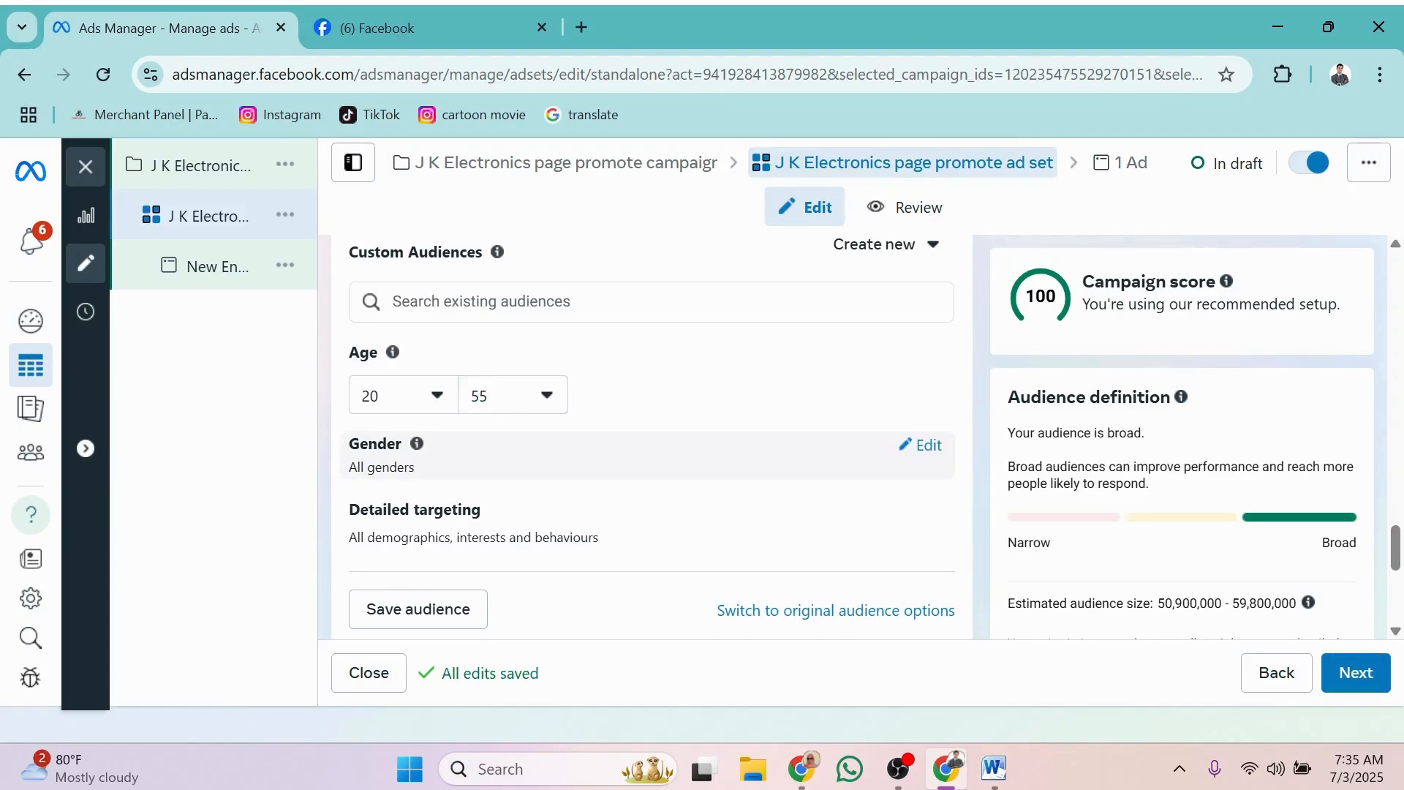
Edit the gender of the suggested audience and limit it to Men
left_click(929, 448)
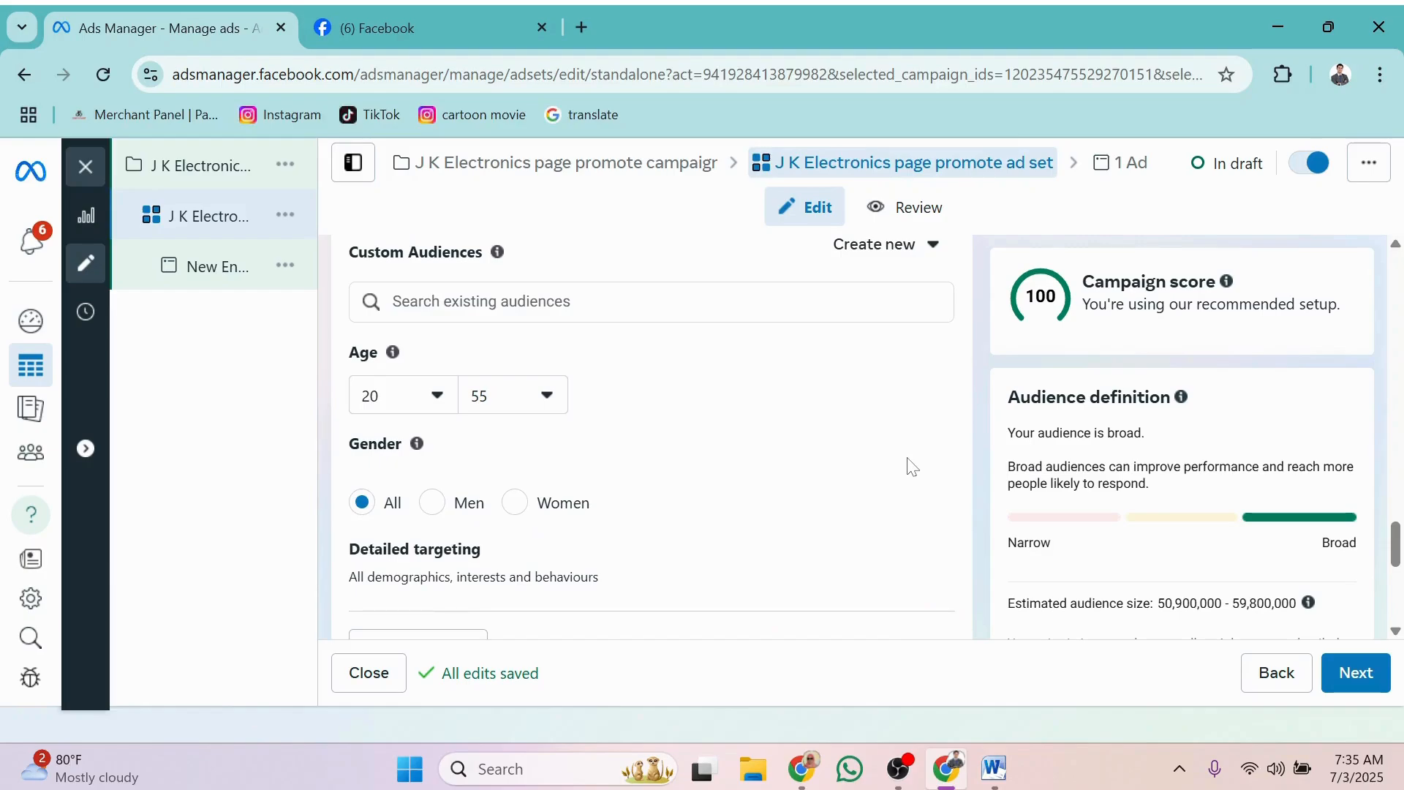
scroll(907, 465, "down", 5)
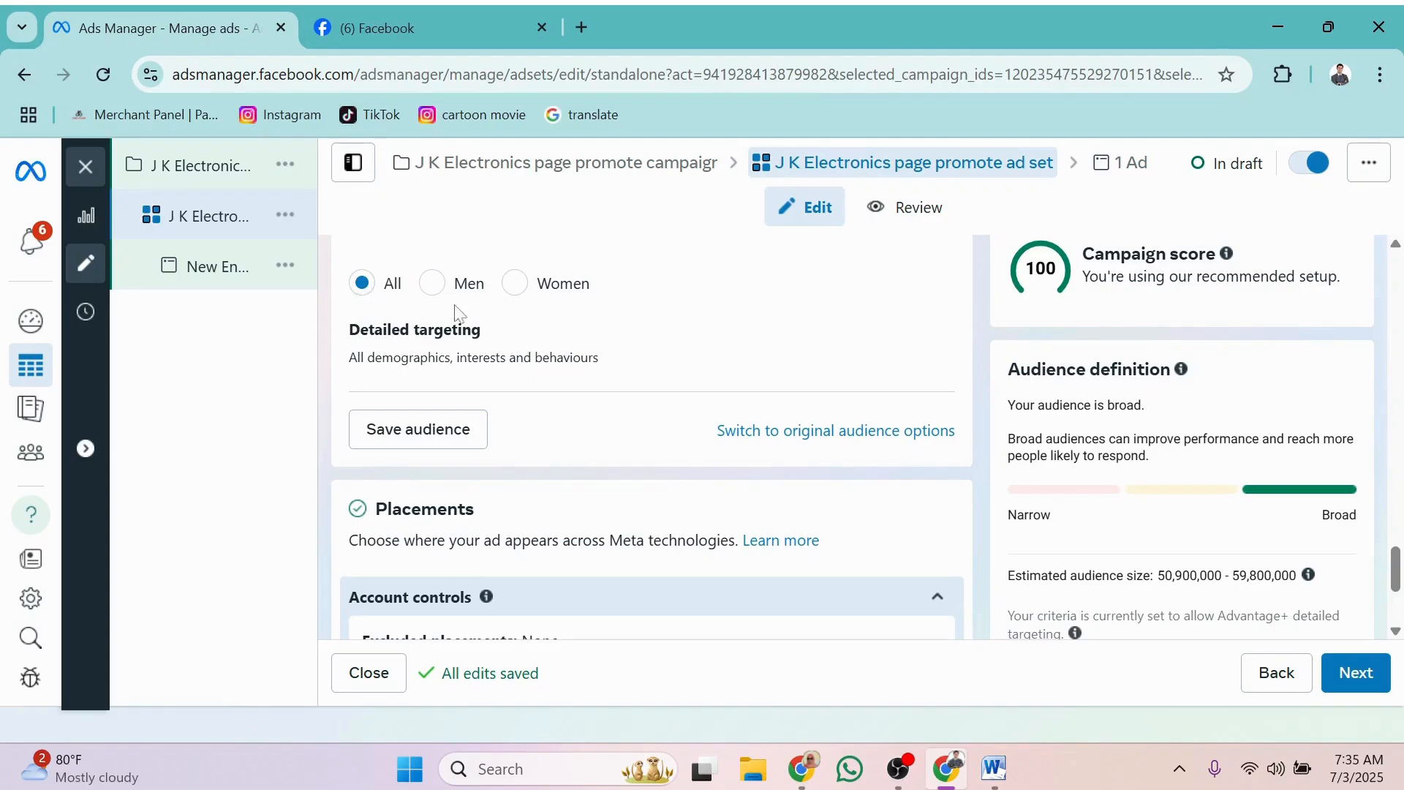
left_click(427, 292)
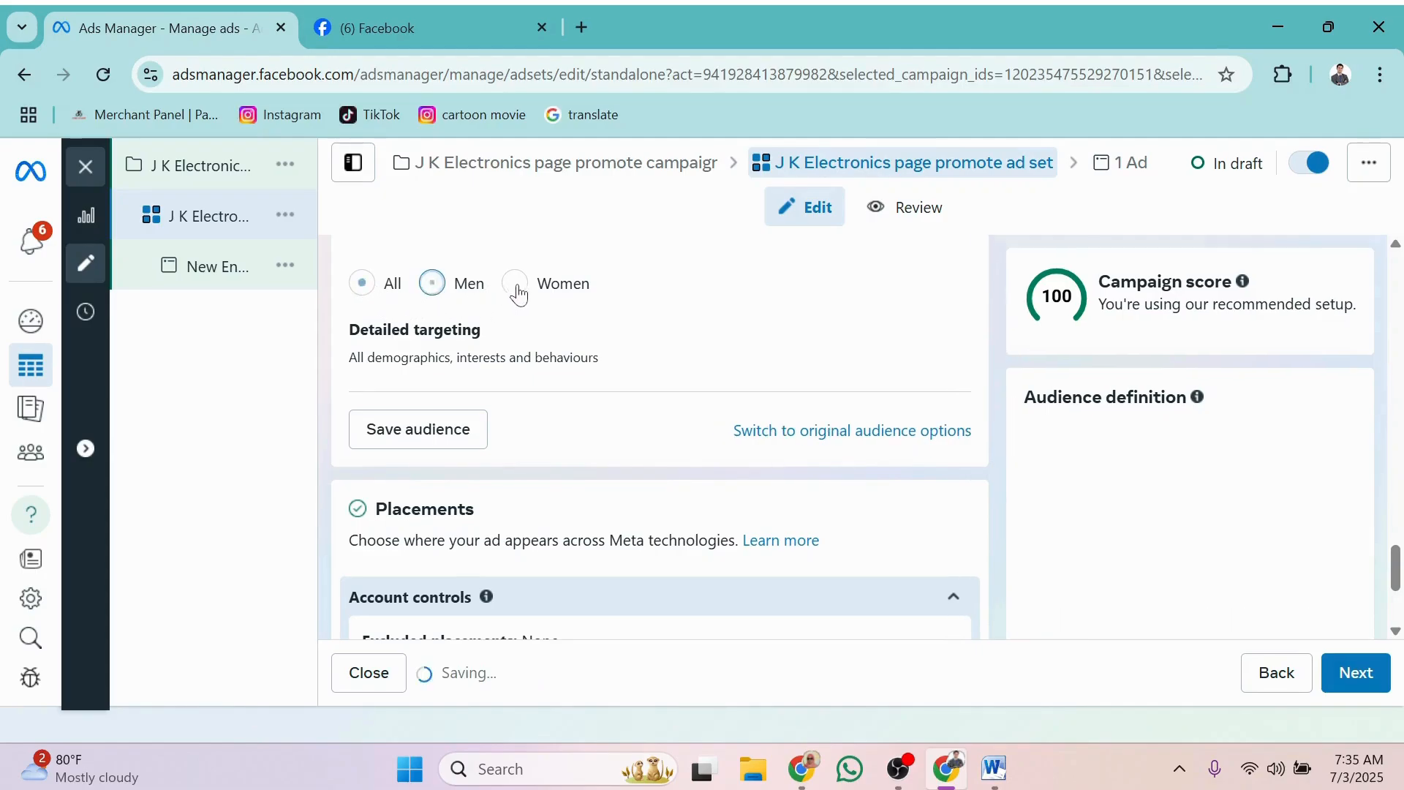
scroll(896, 467, "down", 8)
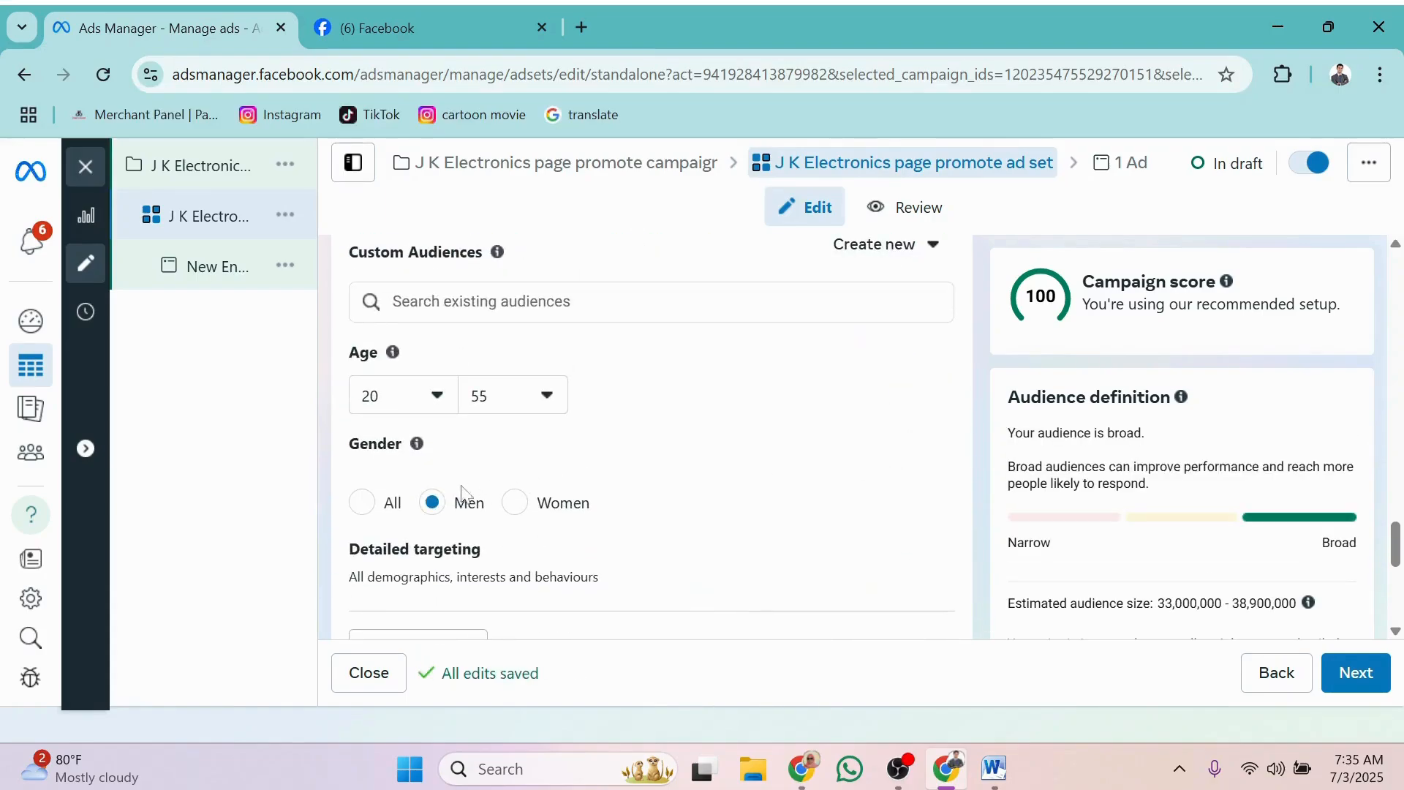
Set the gender of the suggested audience back to All
left_click(361, 502)
scroll(696, 483, "down", 10)
scroll(491, 530, "down", 2)
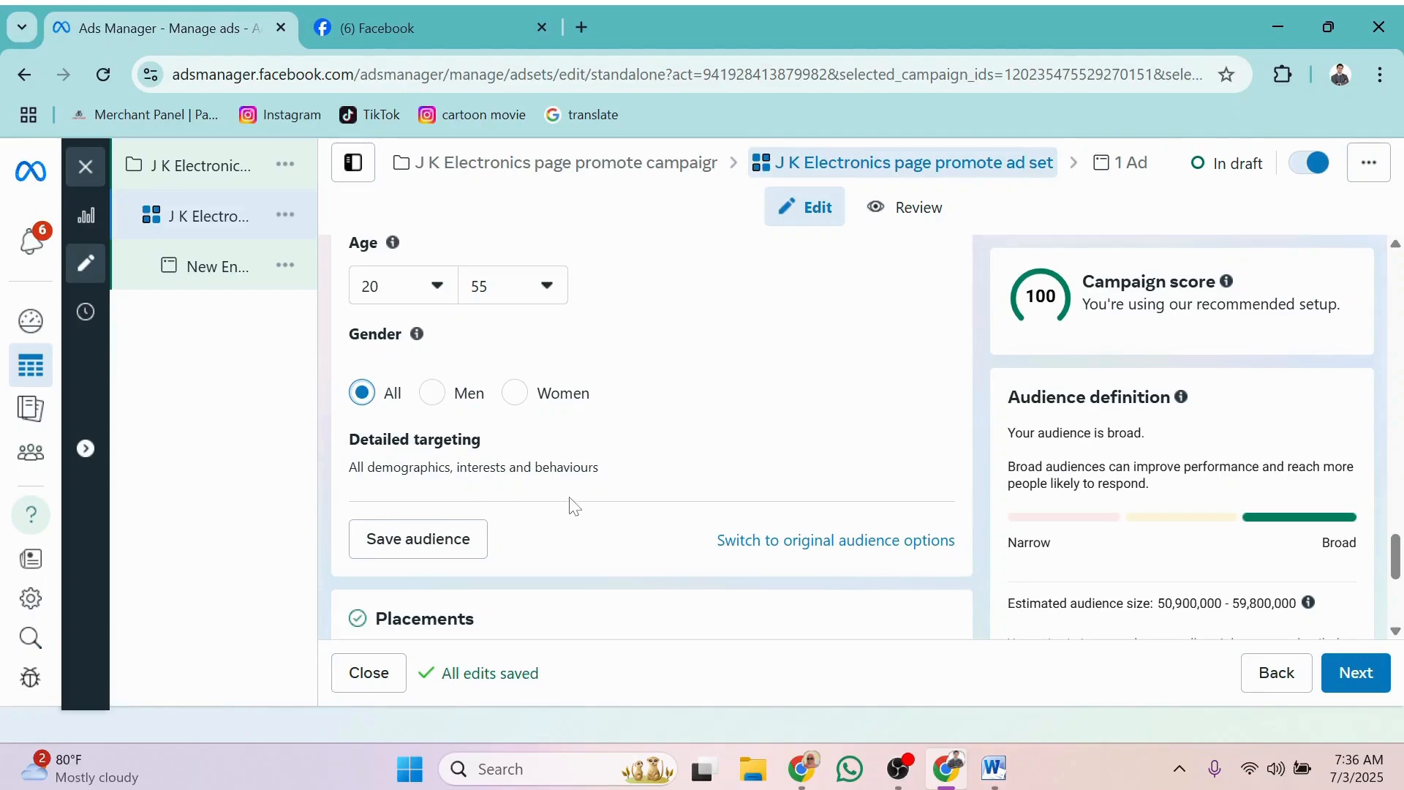
scroll(578, 502, "up", 6)
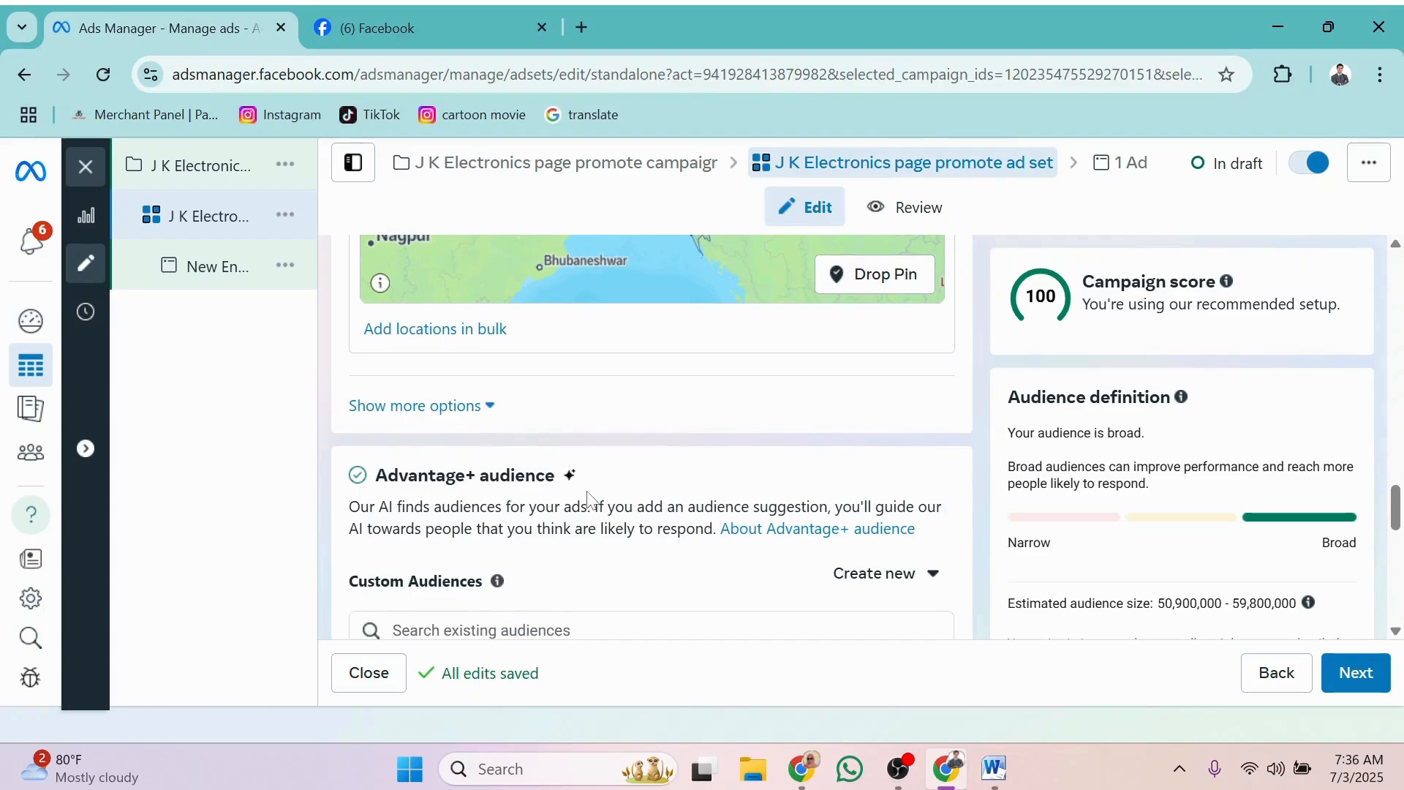
scroll(512, 501, "down", 8)
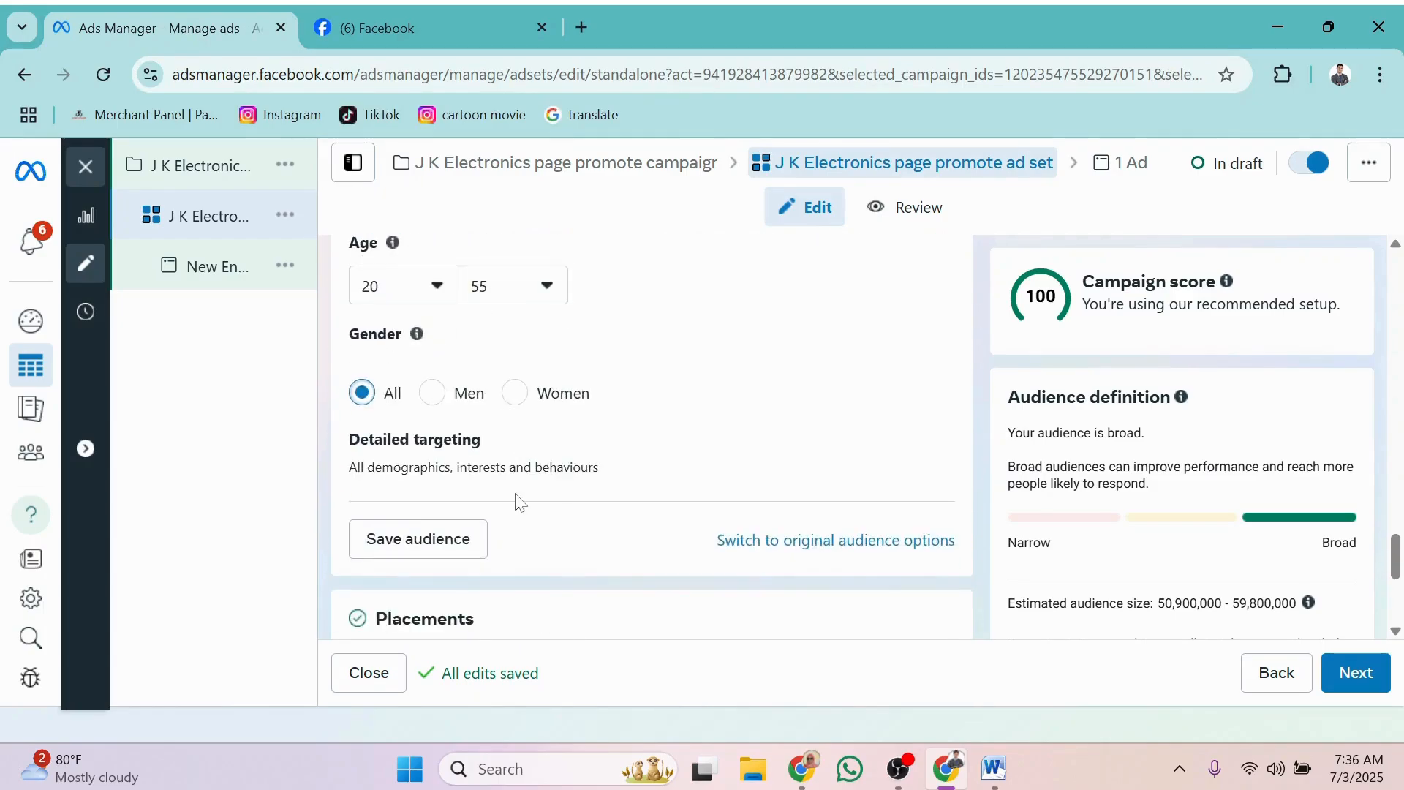
Edit the ad set's placements, switch to Manual placements and look through the platform and placement options
scroll(649, 443, "down", 2)
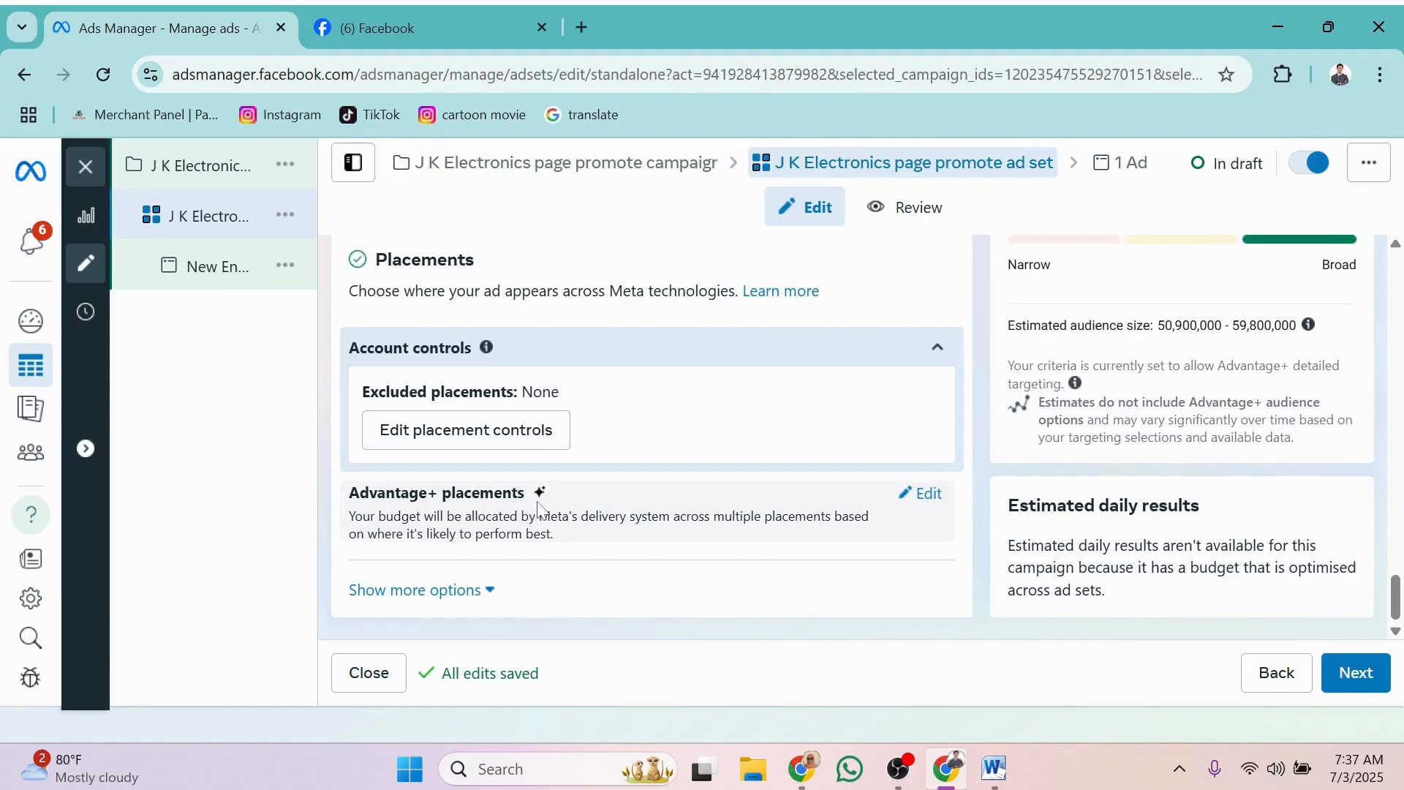
left_click_drag(348, 492, 569, 516)
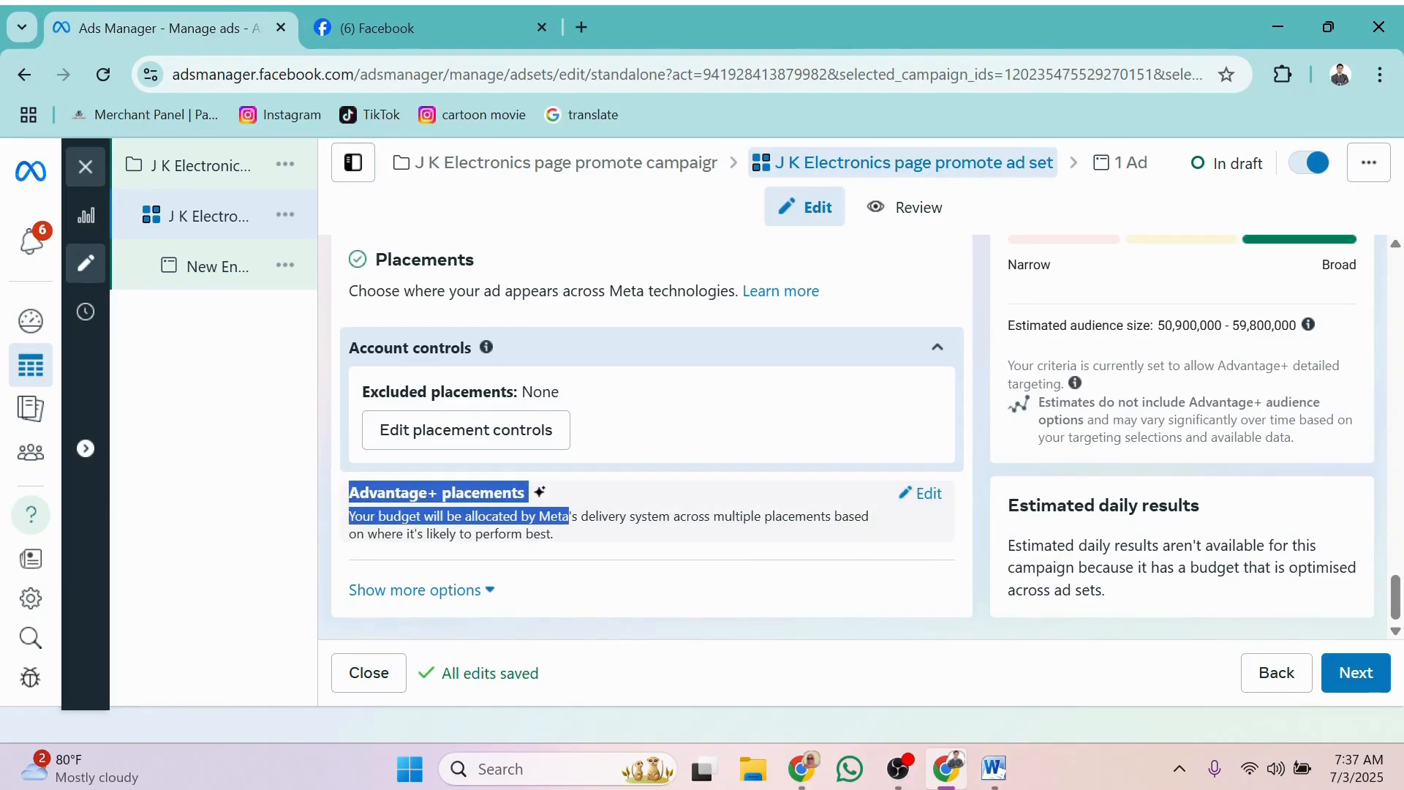
left_click(976, 550)
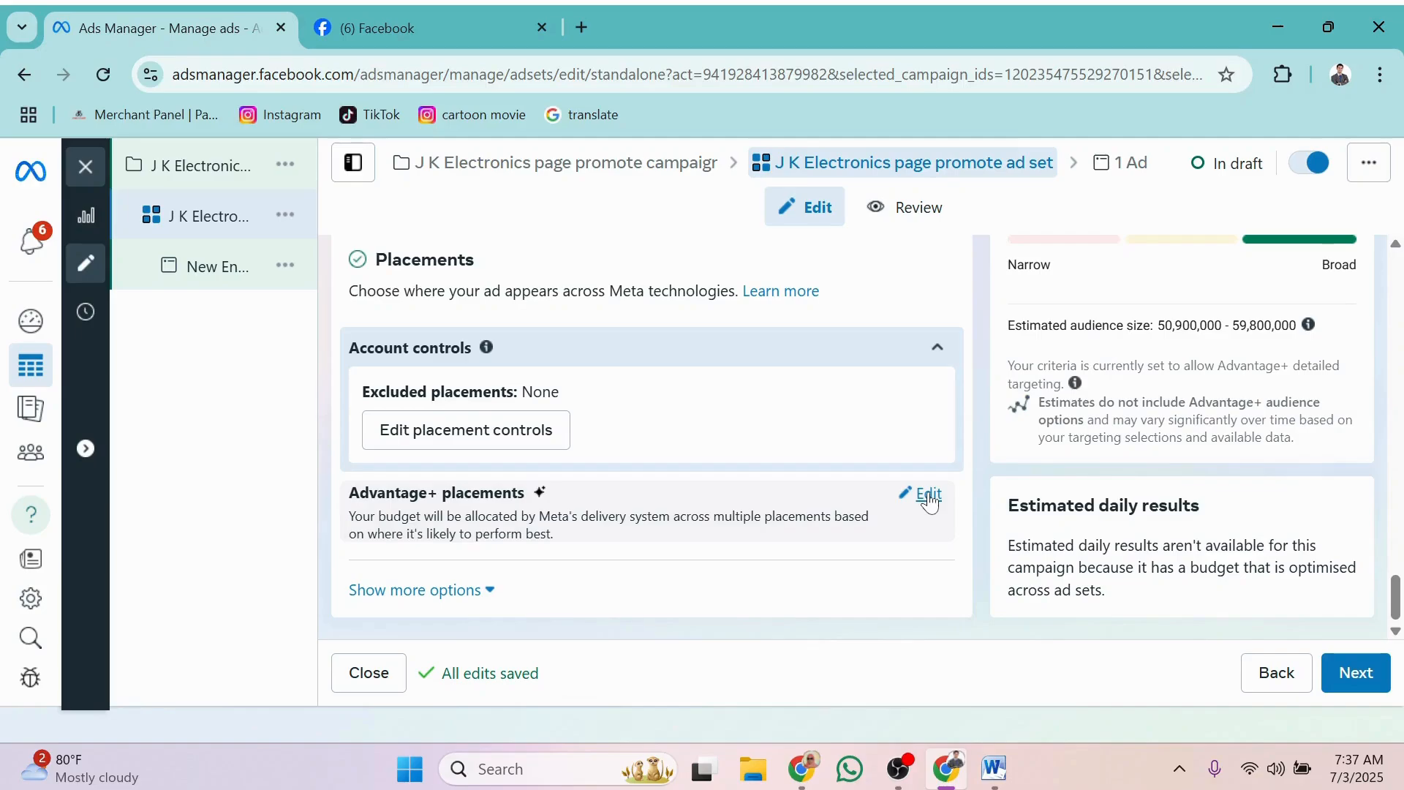
left_click(930, 502)
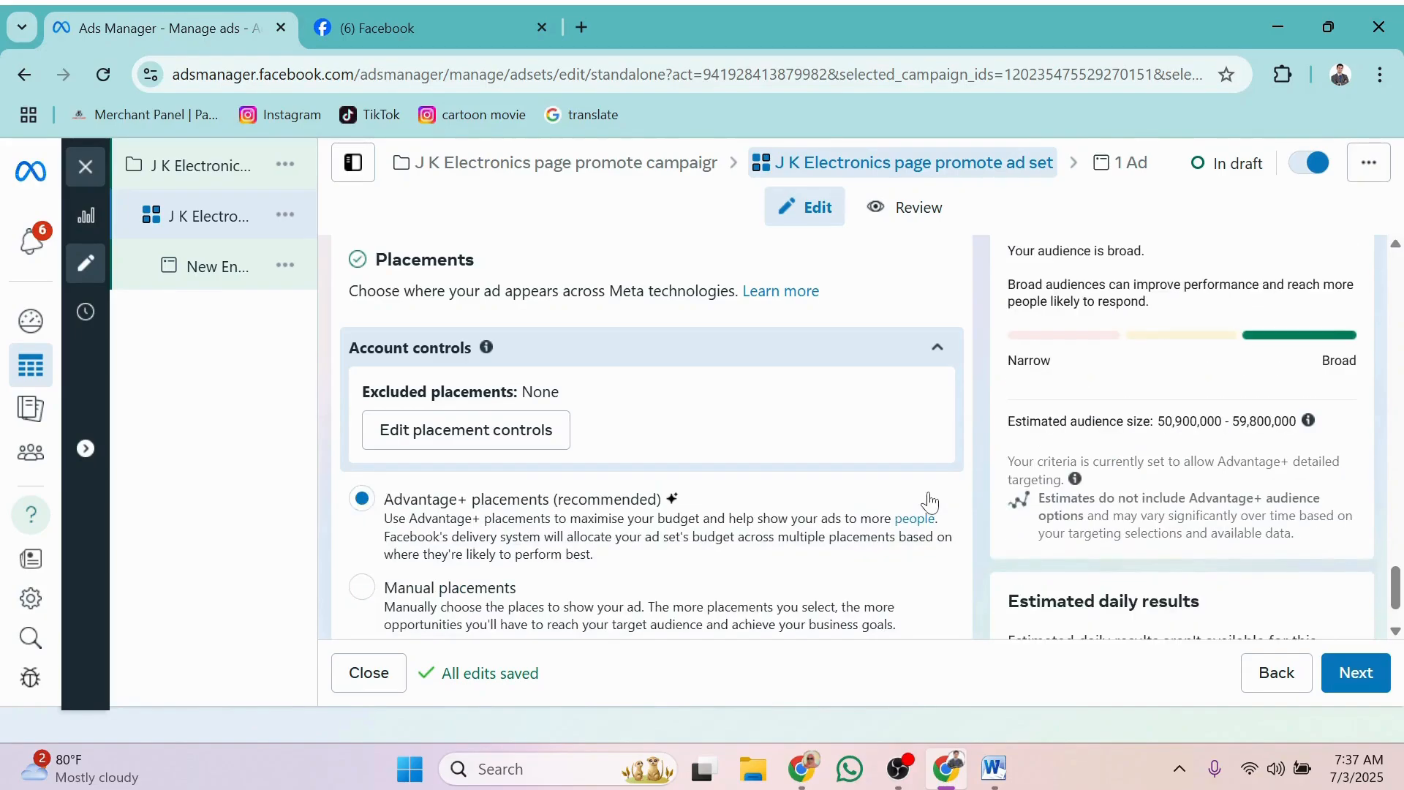
scroll(585, 560, "down", 1)
left_click(373, 503)
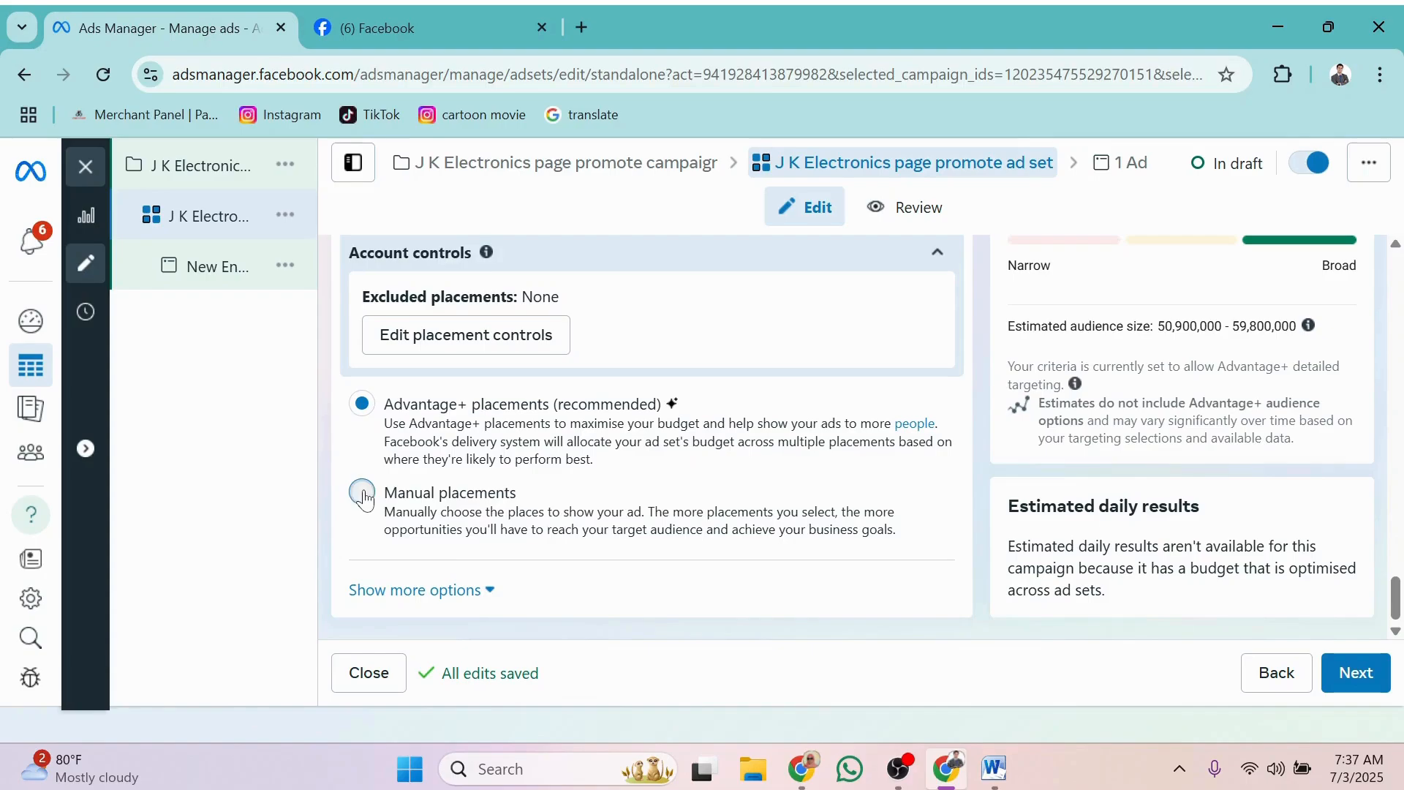
scroll(596, 525, "down", 3)
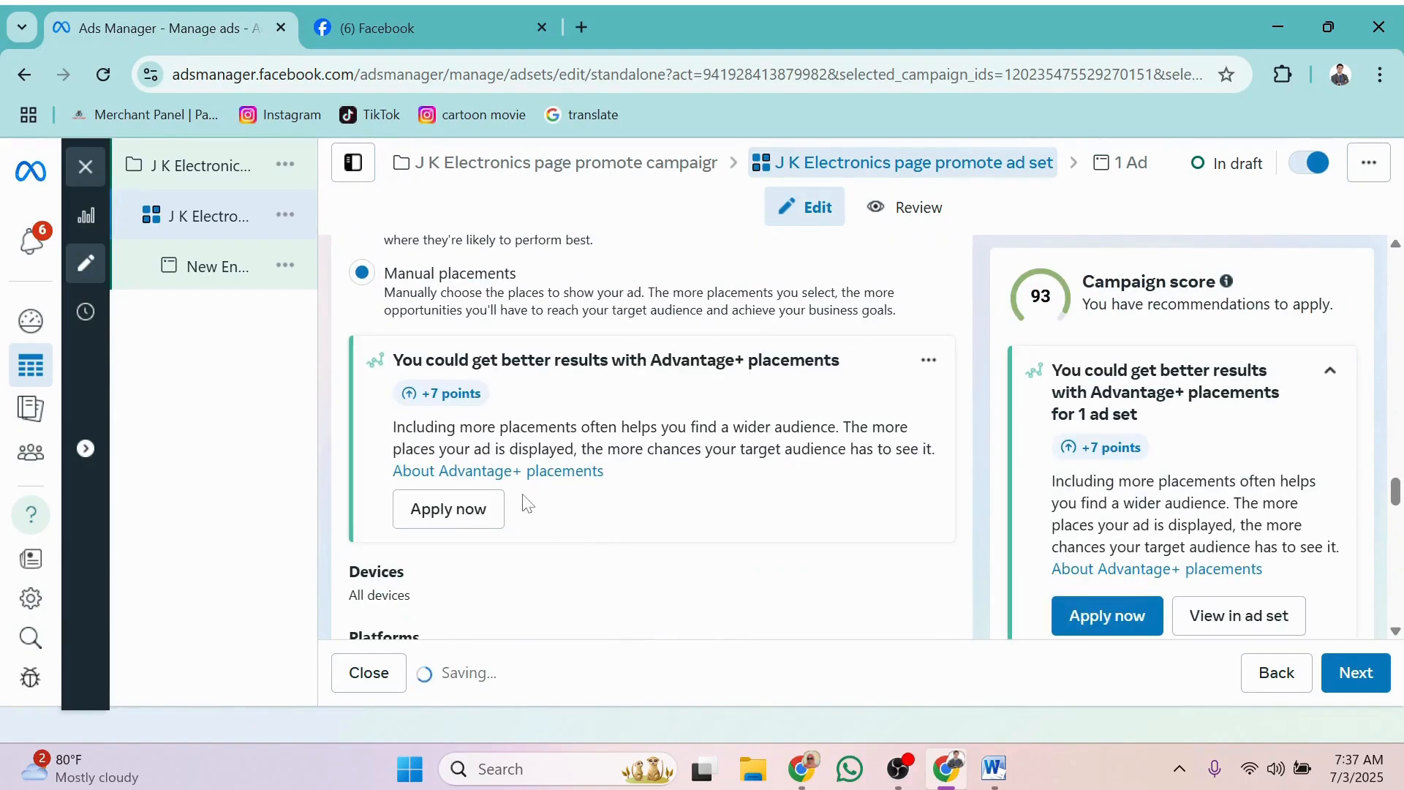
scroll(669, 534, "down", 4)
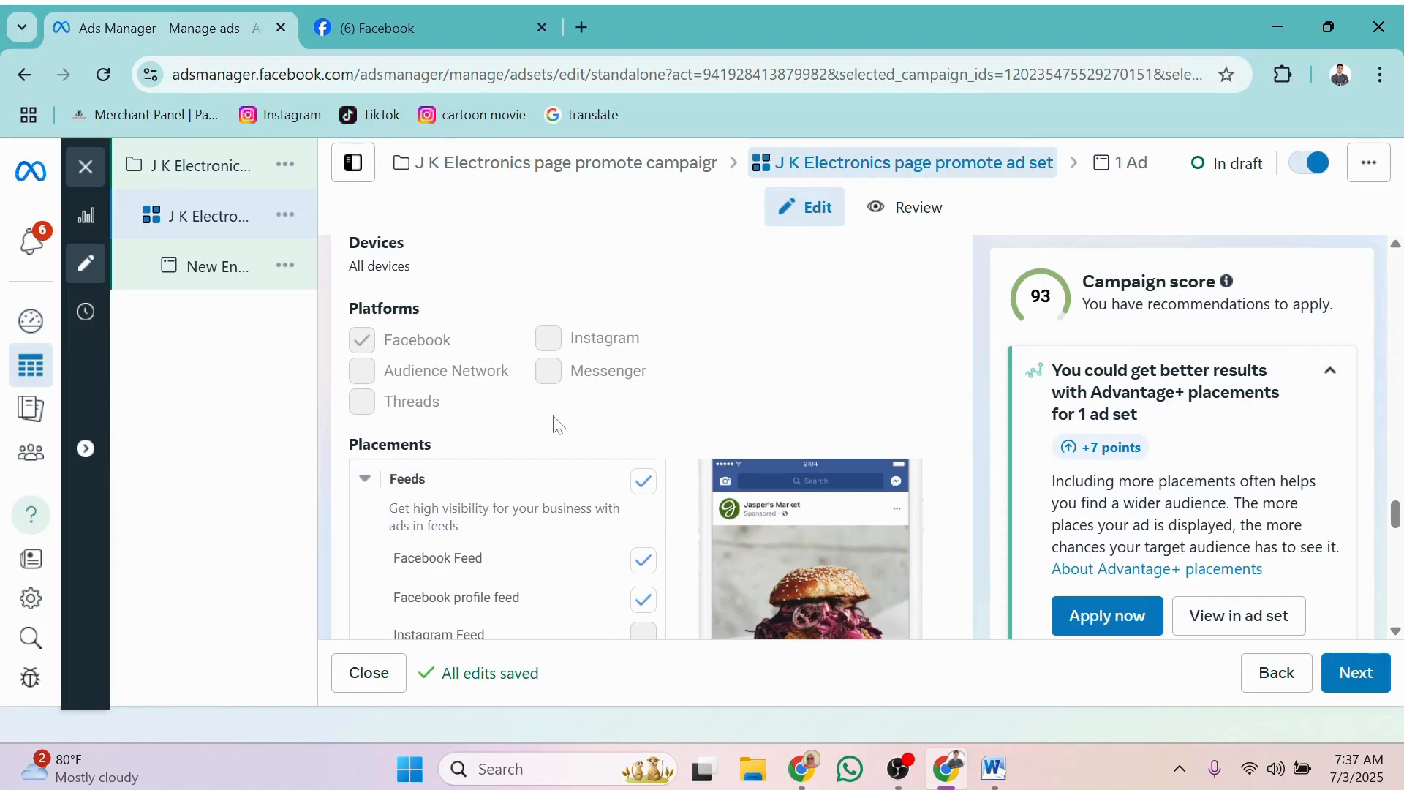
Return the ad set to the recommended Advantage+ placements
scroll(561, 428, "up", 1)
scroll(562, 428, "up", 3)
scroll(539, 415, "up", 2)
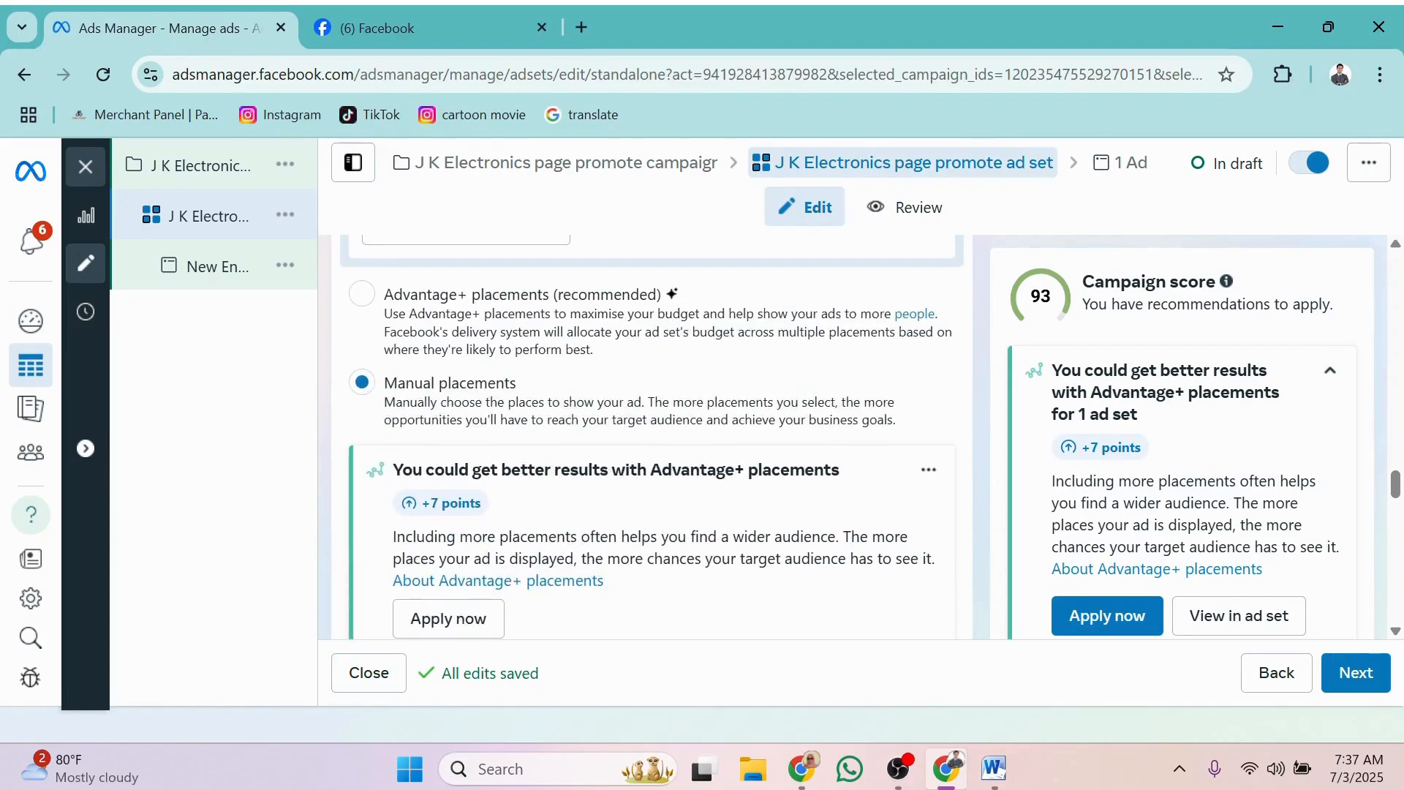
left_click(363, 296)
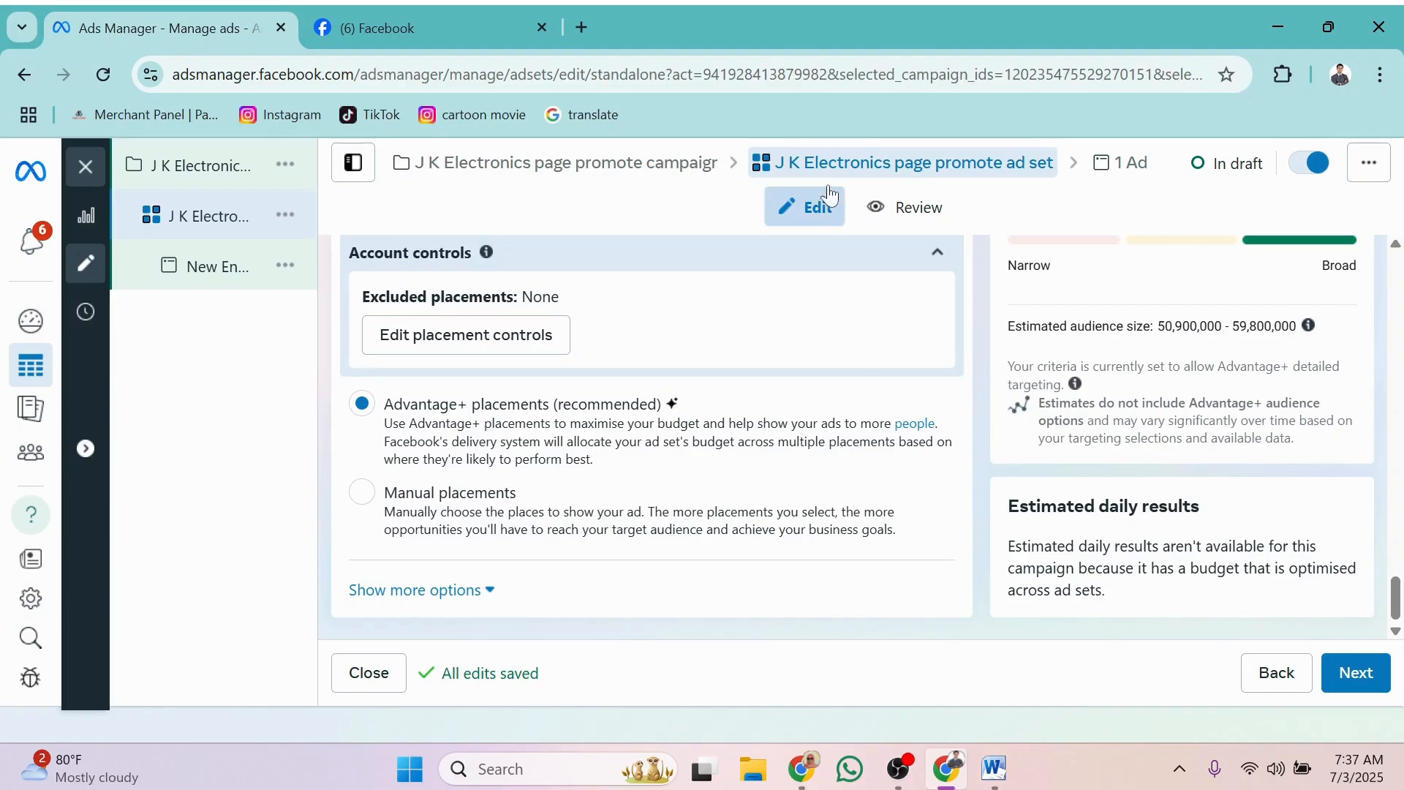
Review the whole ad set, from its name, conversion location and Facebook Page through locations, age and gender to the placements
scroll(924, 549, "up", 5)
scroll(923, 548, "up", 15)
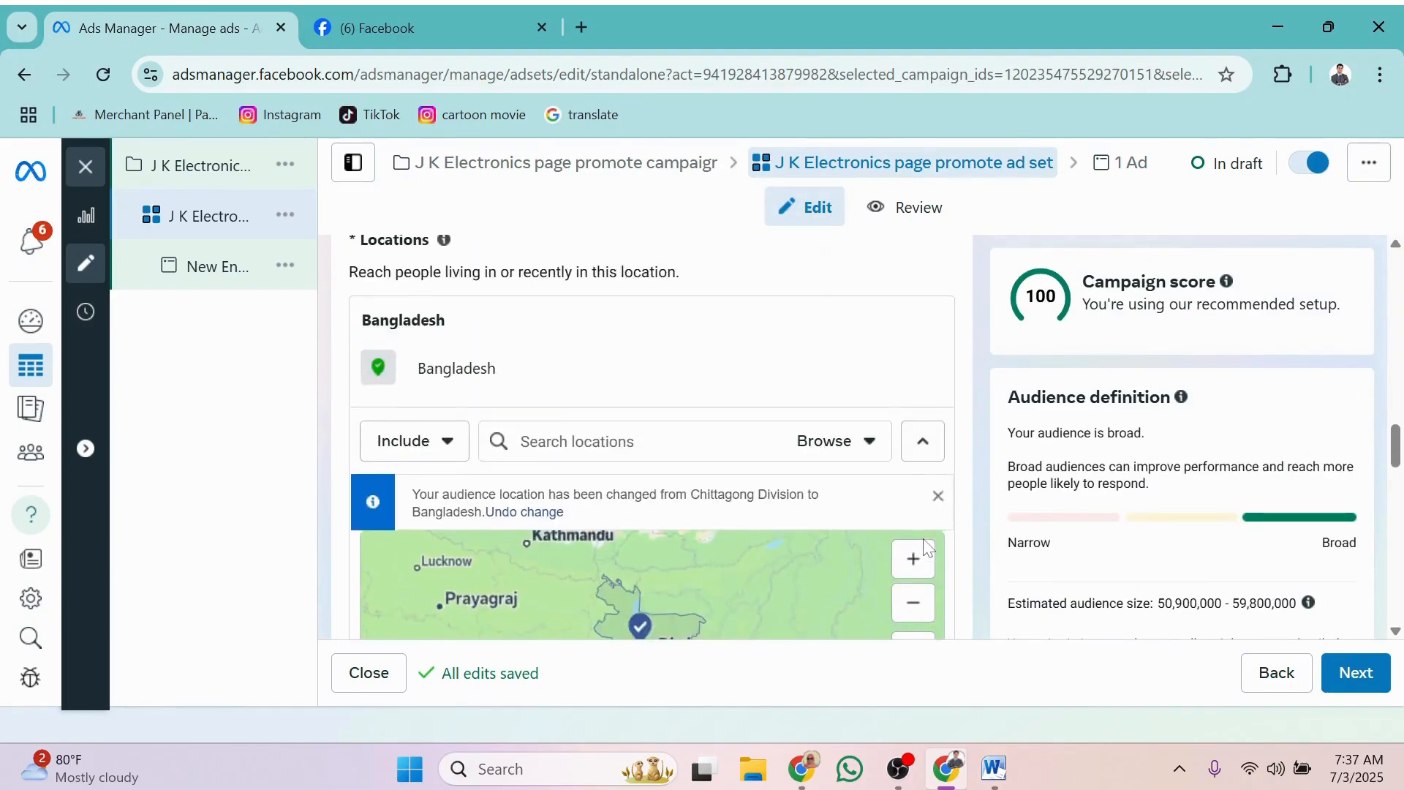
scroll(931, 539, "up", 10)
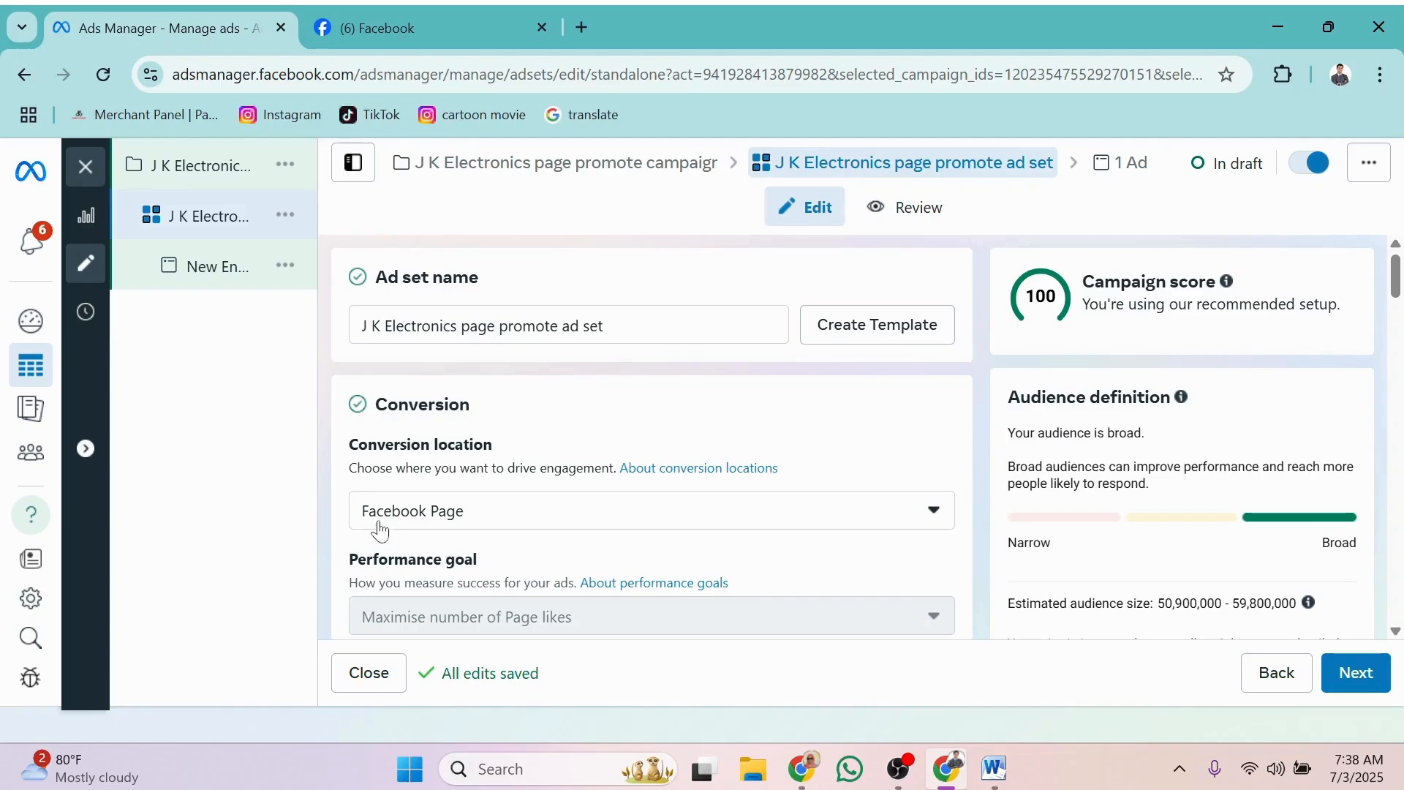
scroll(496, 528, "down", 3)
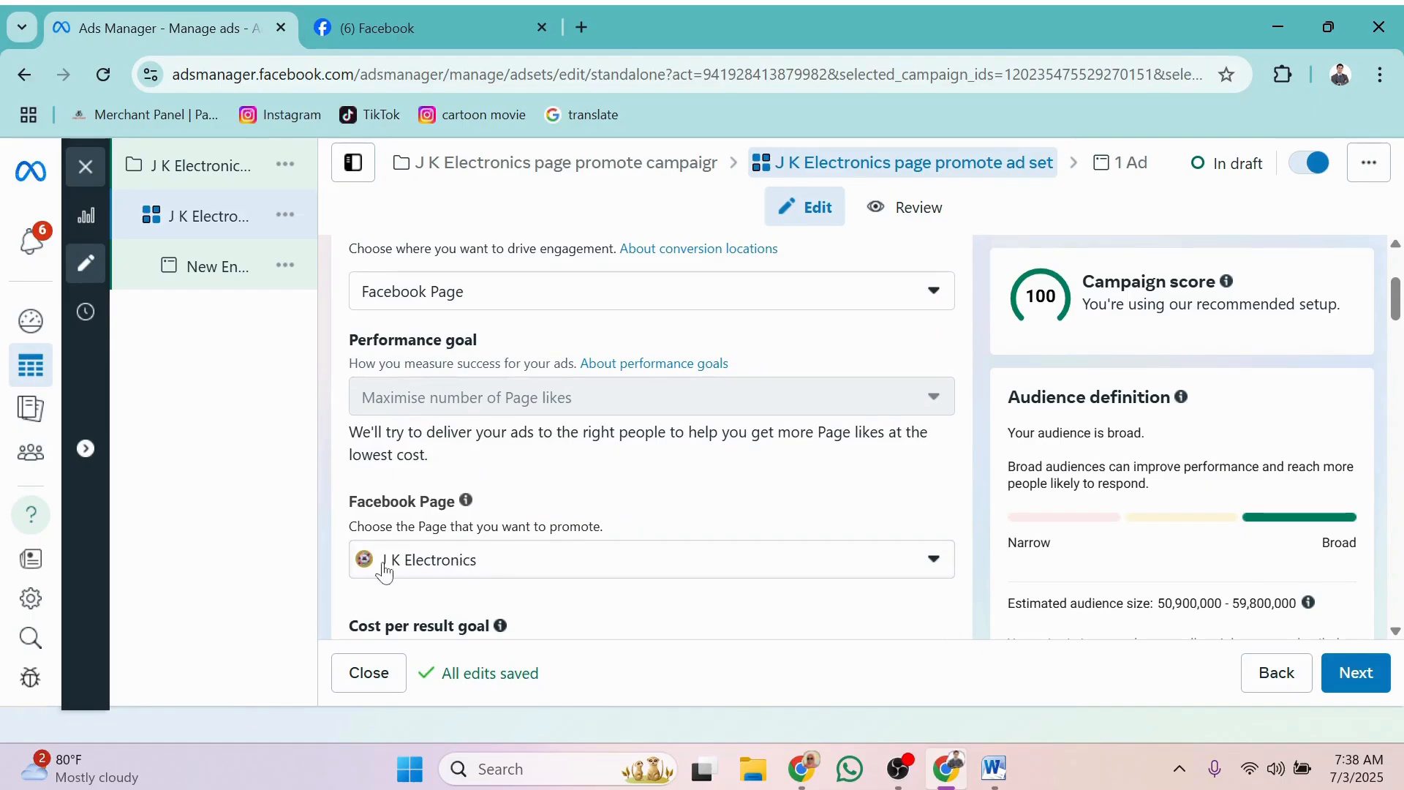
scroll(474, 572, "down", 10)
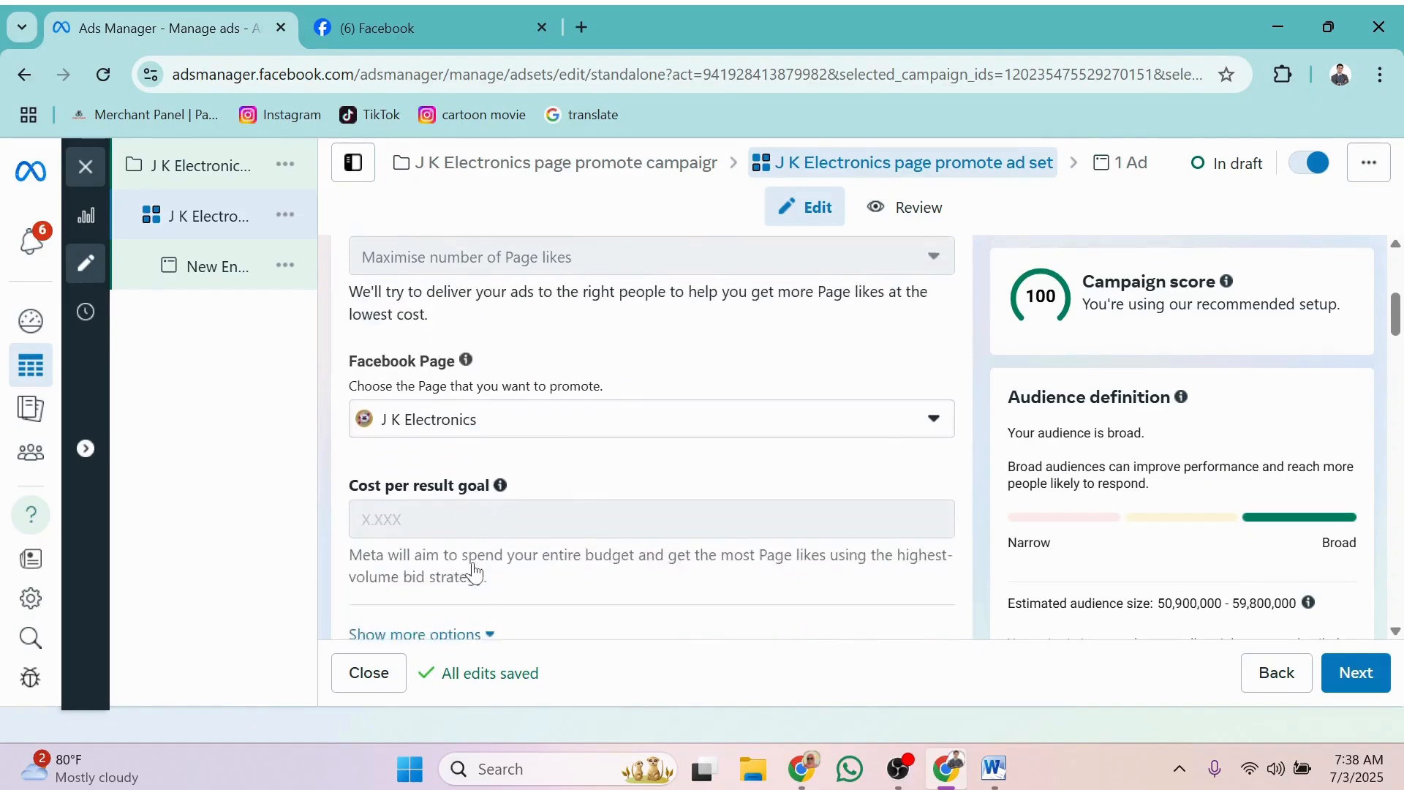
scroll(477, 571, "down", 5)
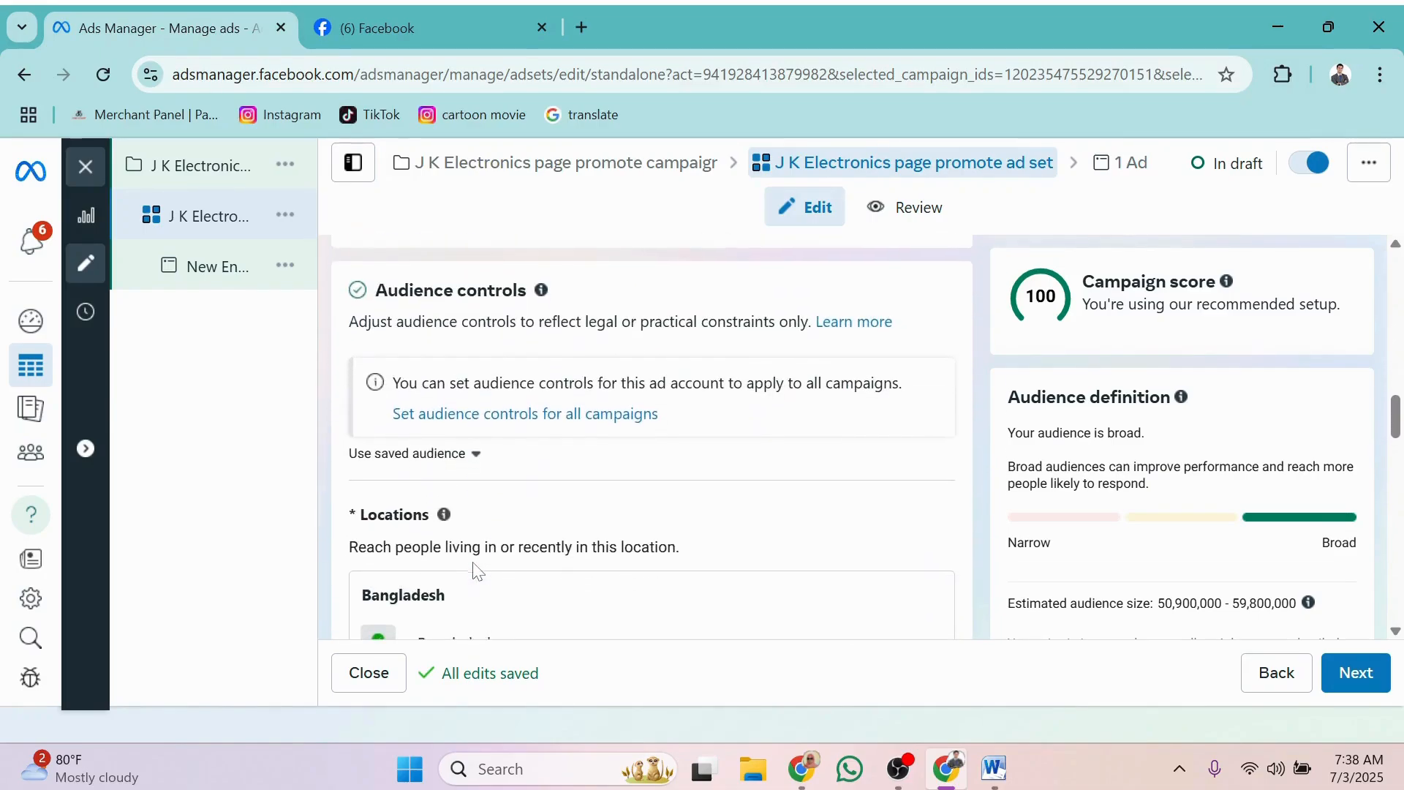
scroll(477, 570, "down", 2)
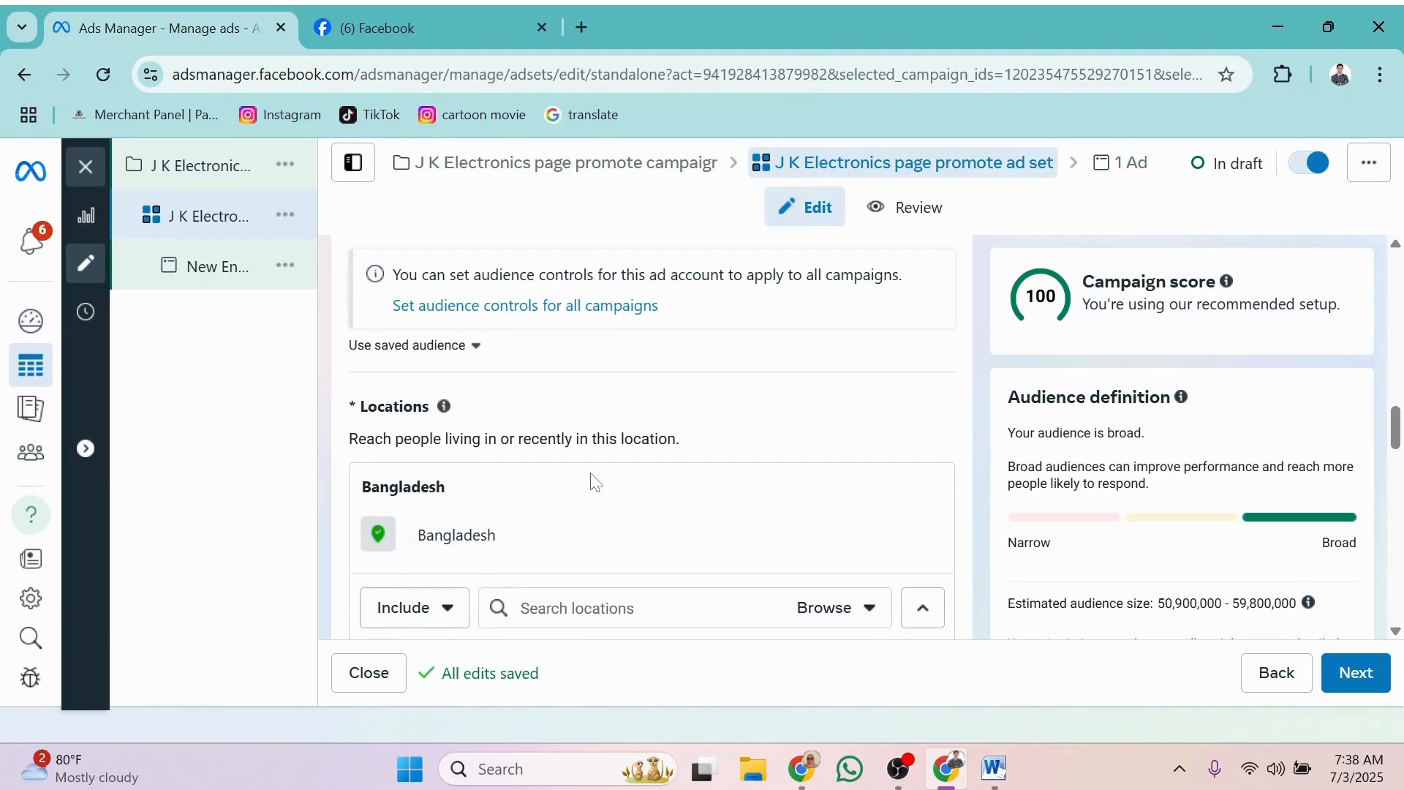
scroll(590, 475, "down", 4)
scroll(590, 472, "down", 5)
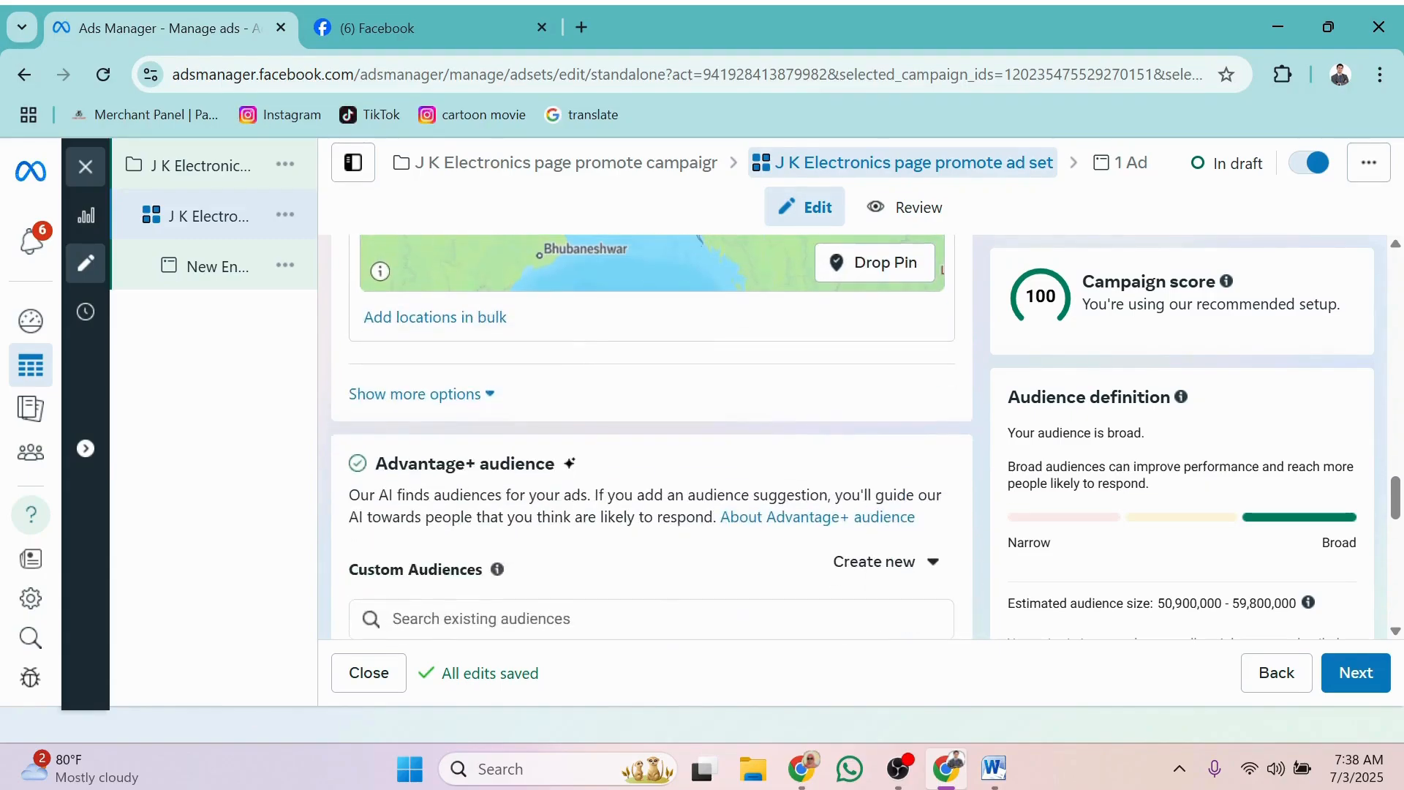
scroll(368, 413, "down", 4)
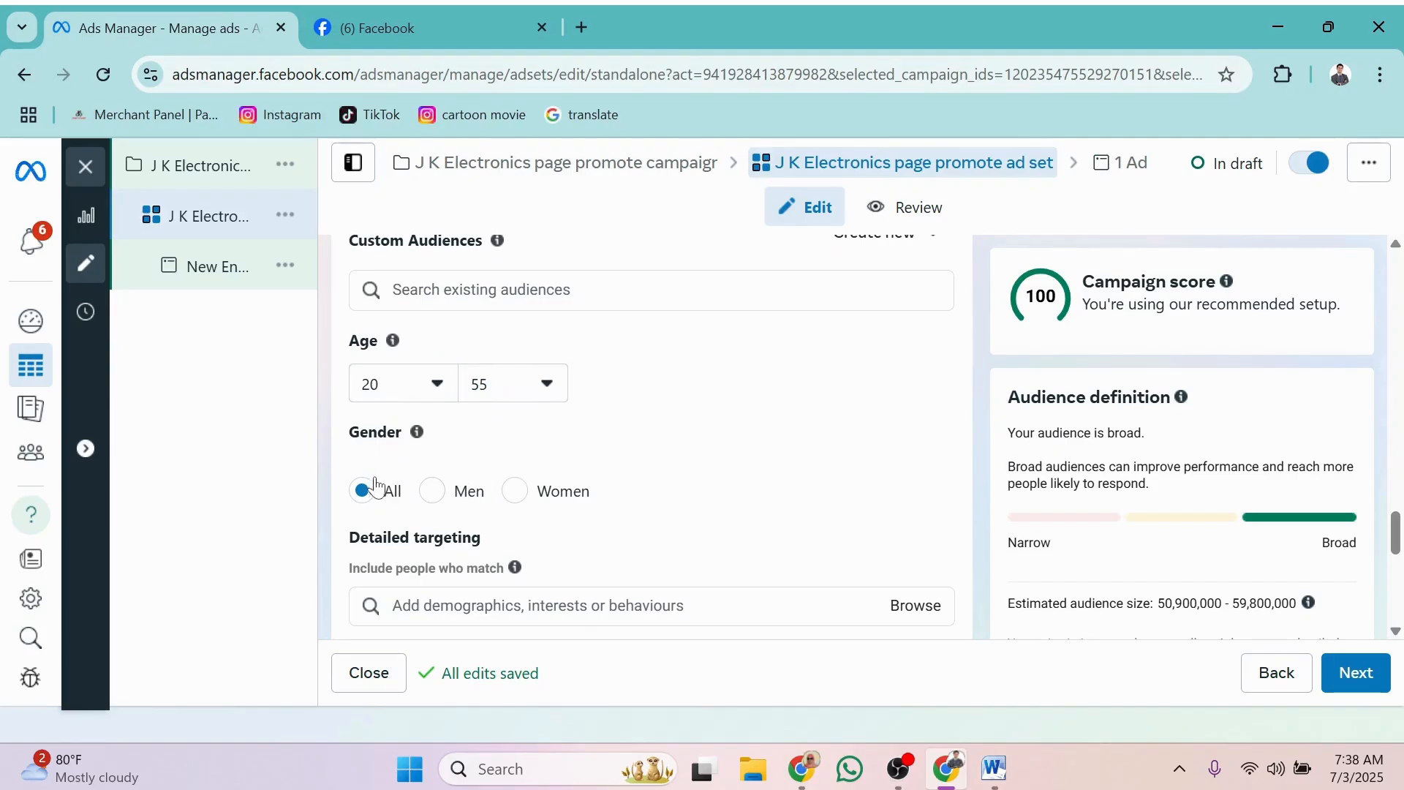
scroll(565, 524, "down", 3)
scroll(563, 524, "down", 3)
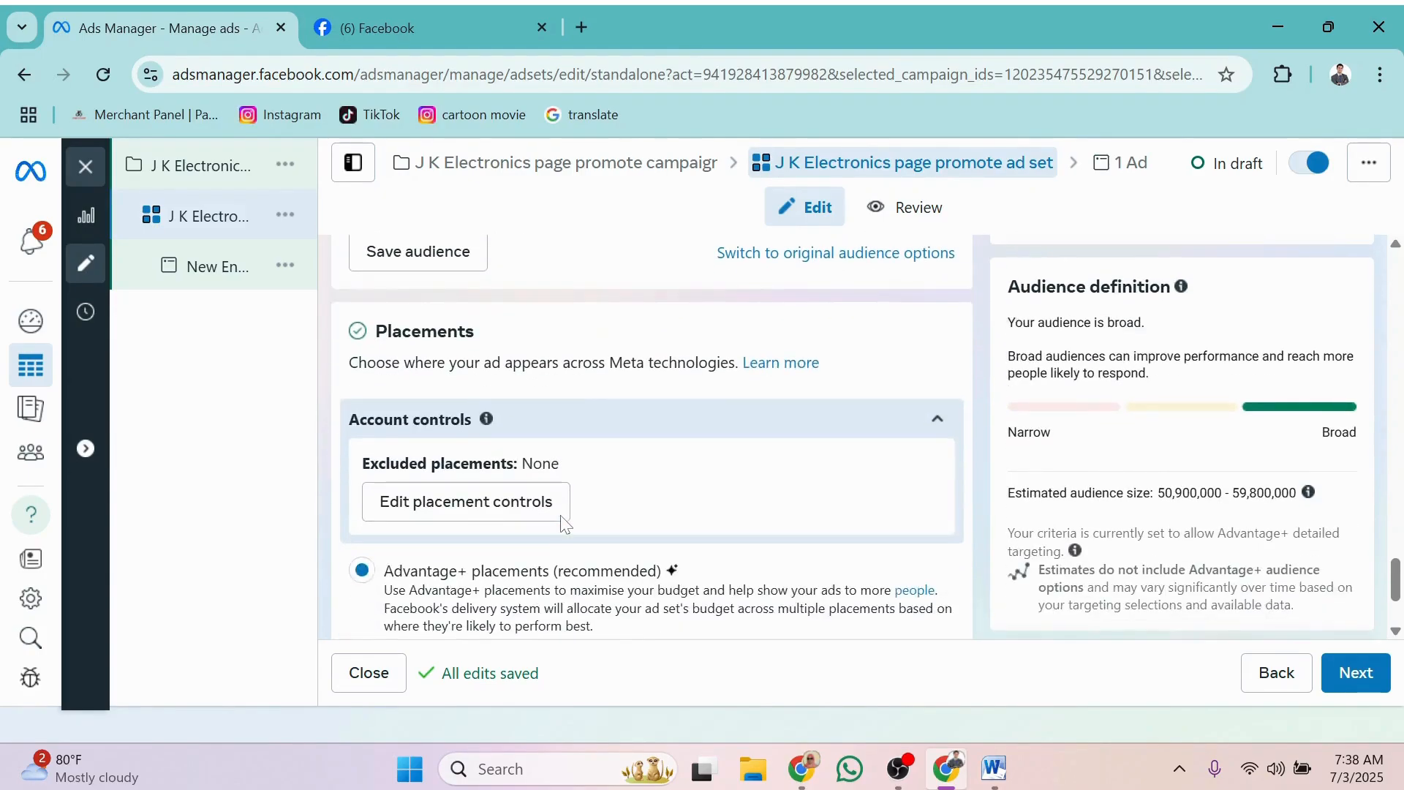
scroll(562, 524, "down", 2)
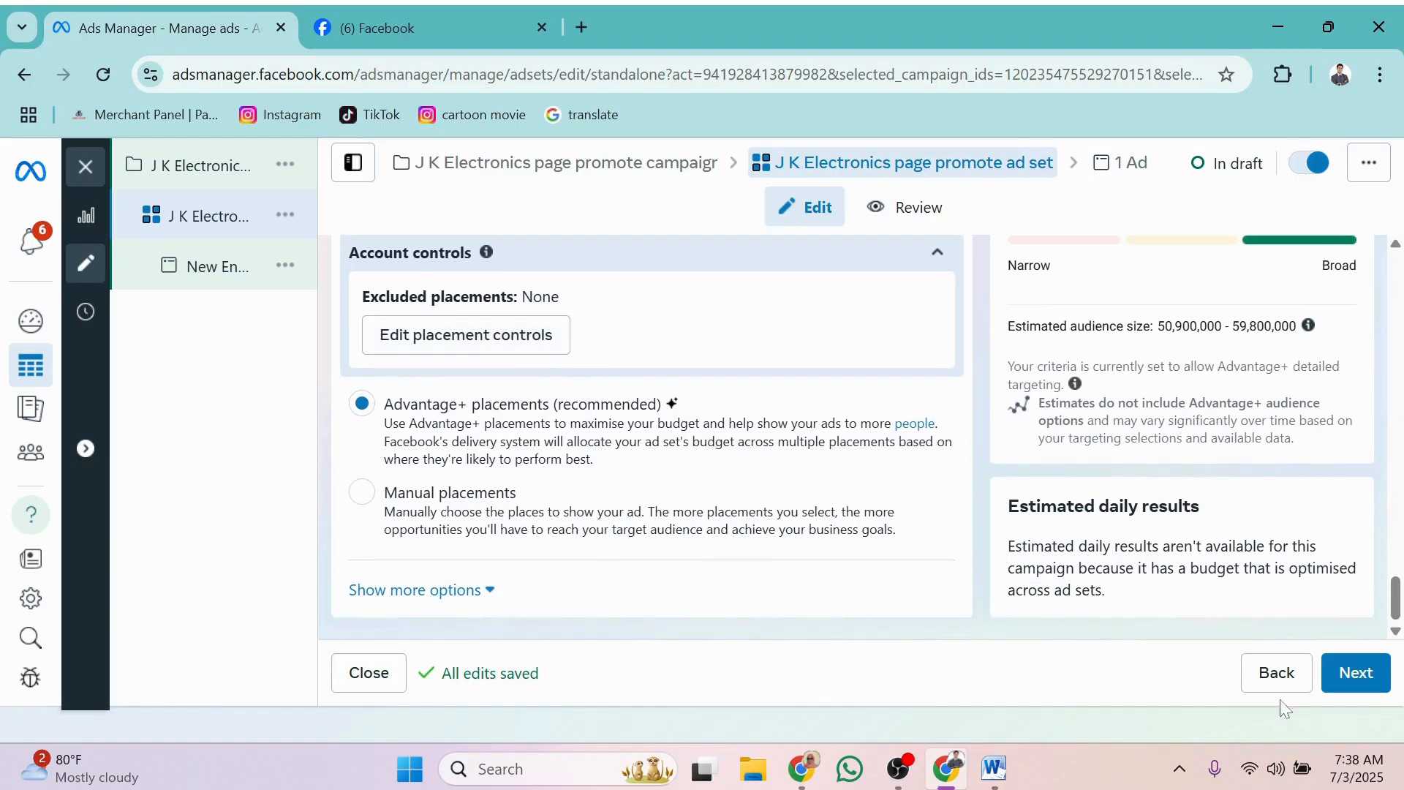
Continue to the ad and replace "New Engagement" in its name with the copied text, making it "J K Electronics page promote ad"
left_click(1352, 676)
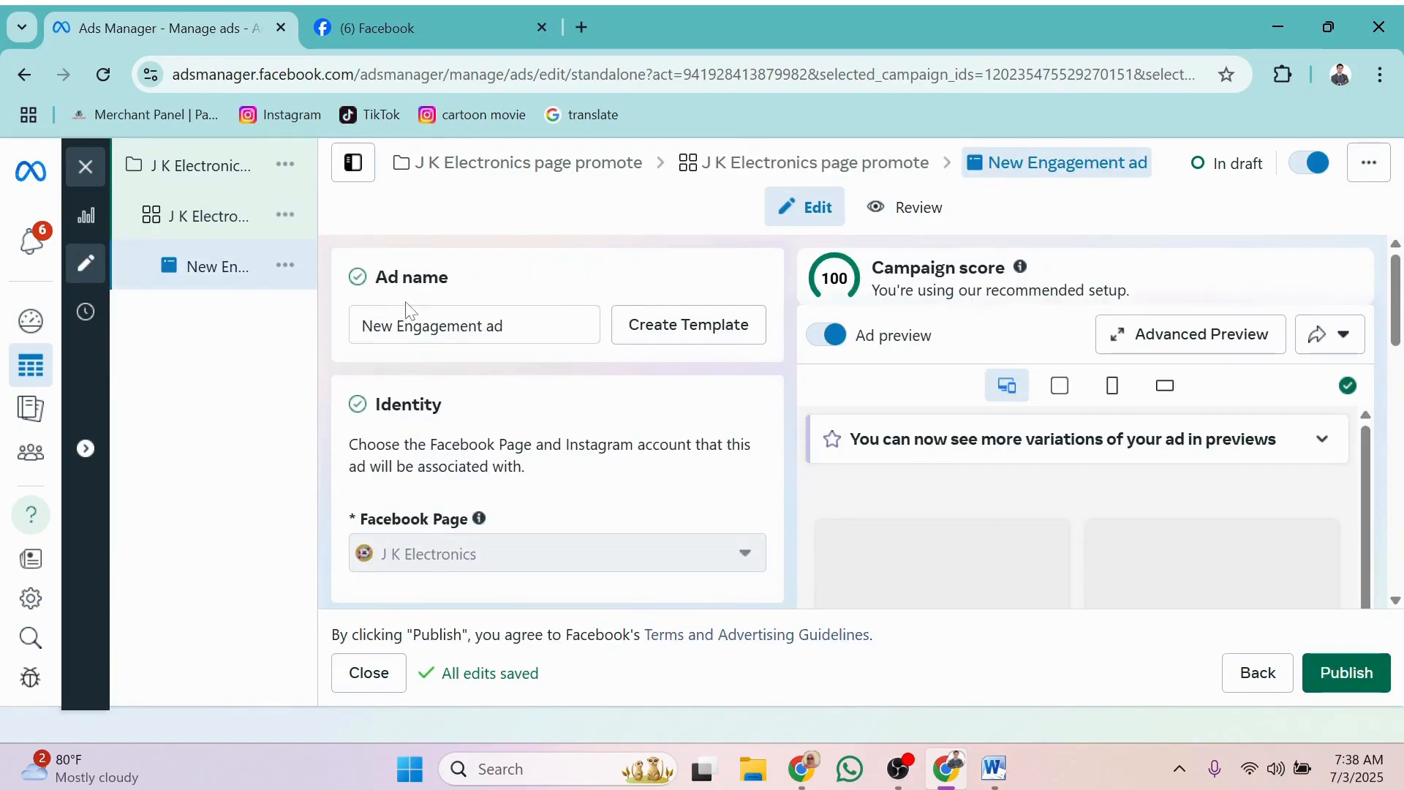
left_click_drag(482, 326, 362, 325)
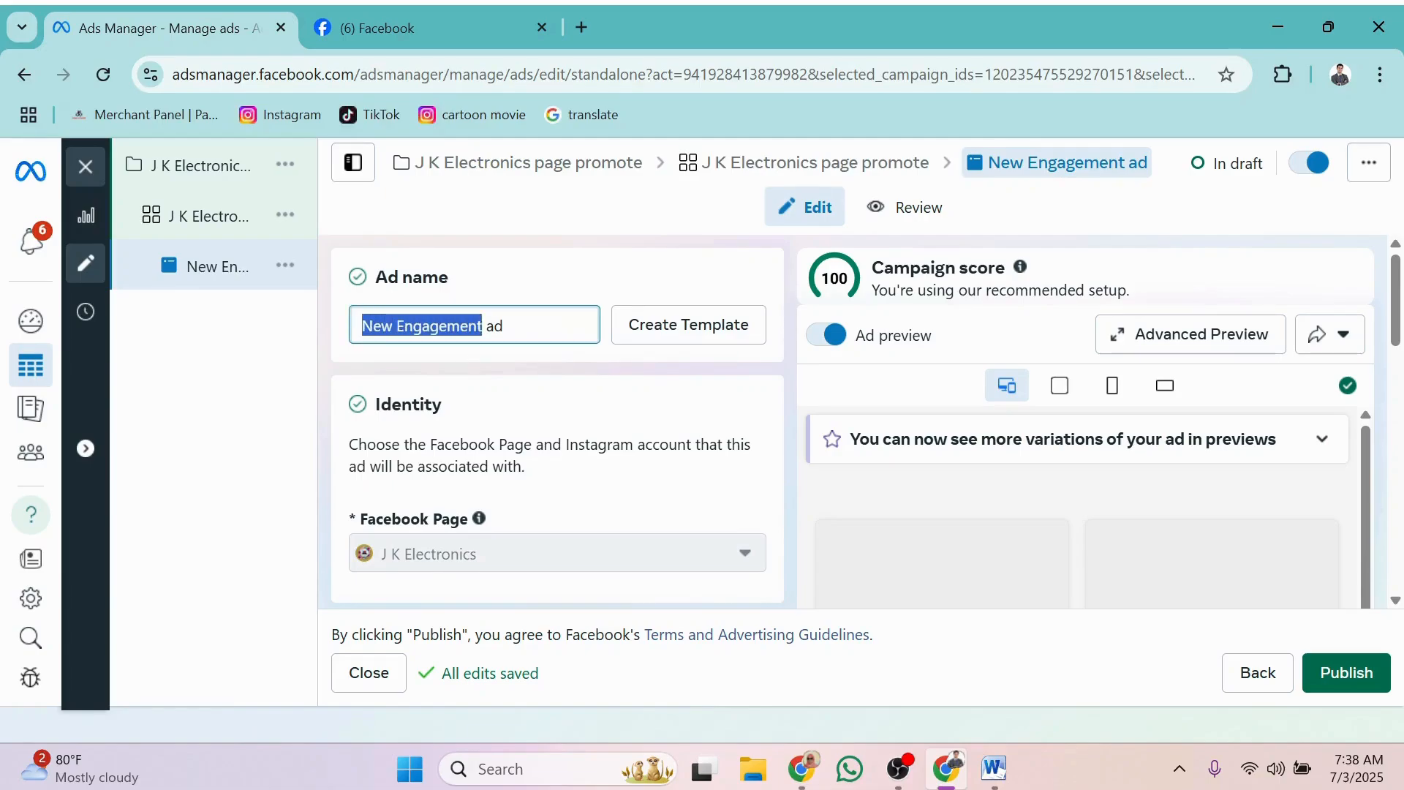
right_click(377, 326)
left_click(411, 348)
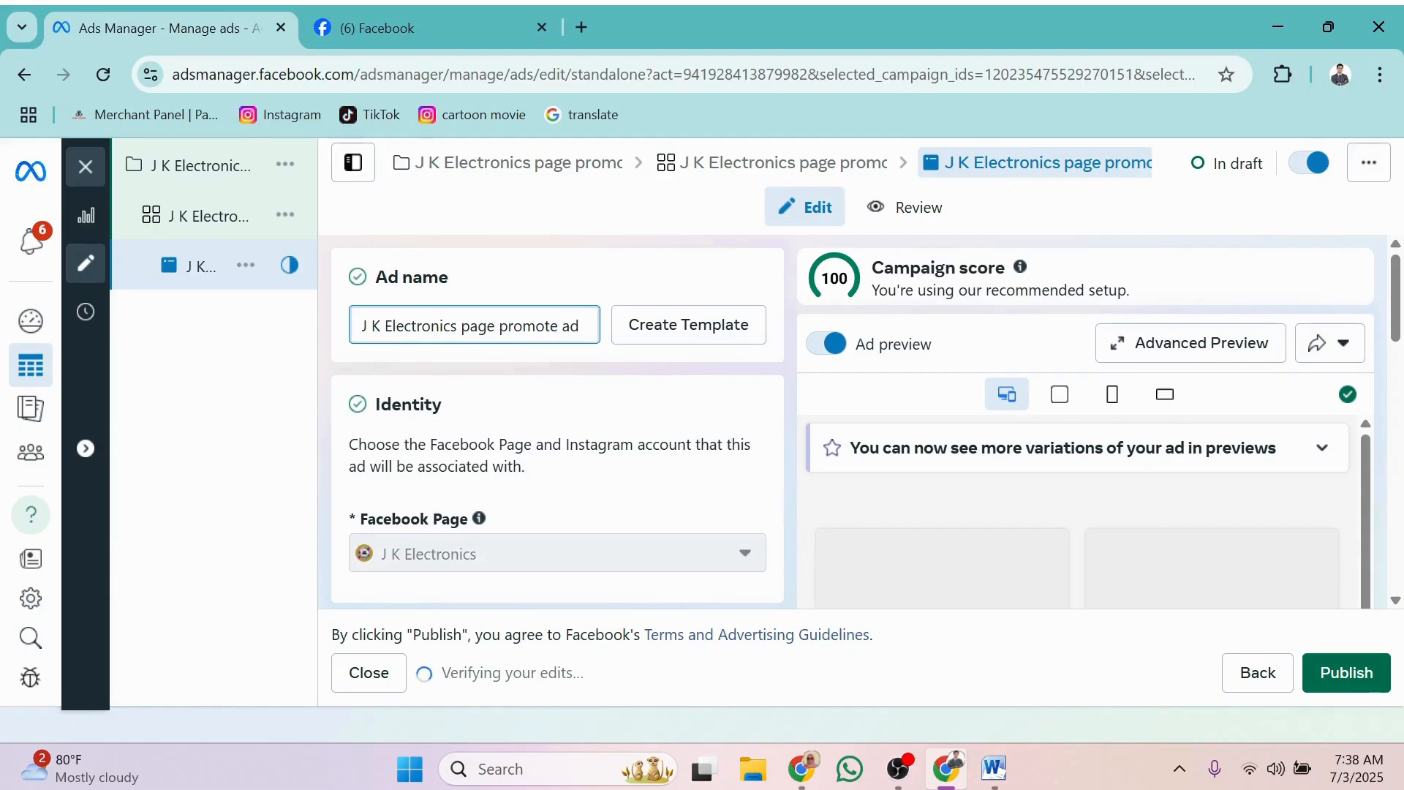
Look over the ad's setup and destination sections, including the multi-advertiser ads option
scroll(733, 463, "down", 5)
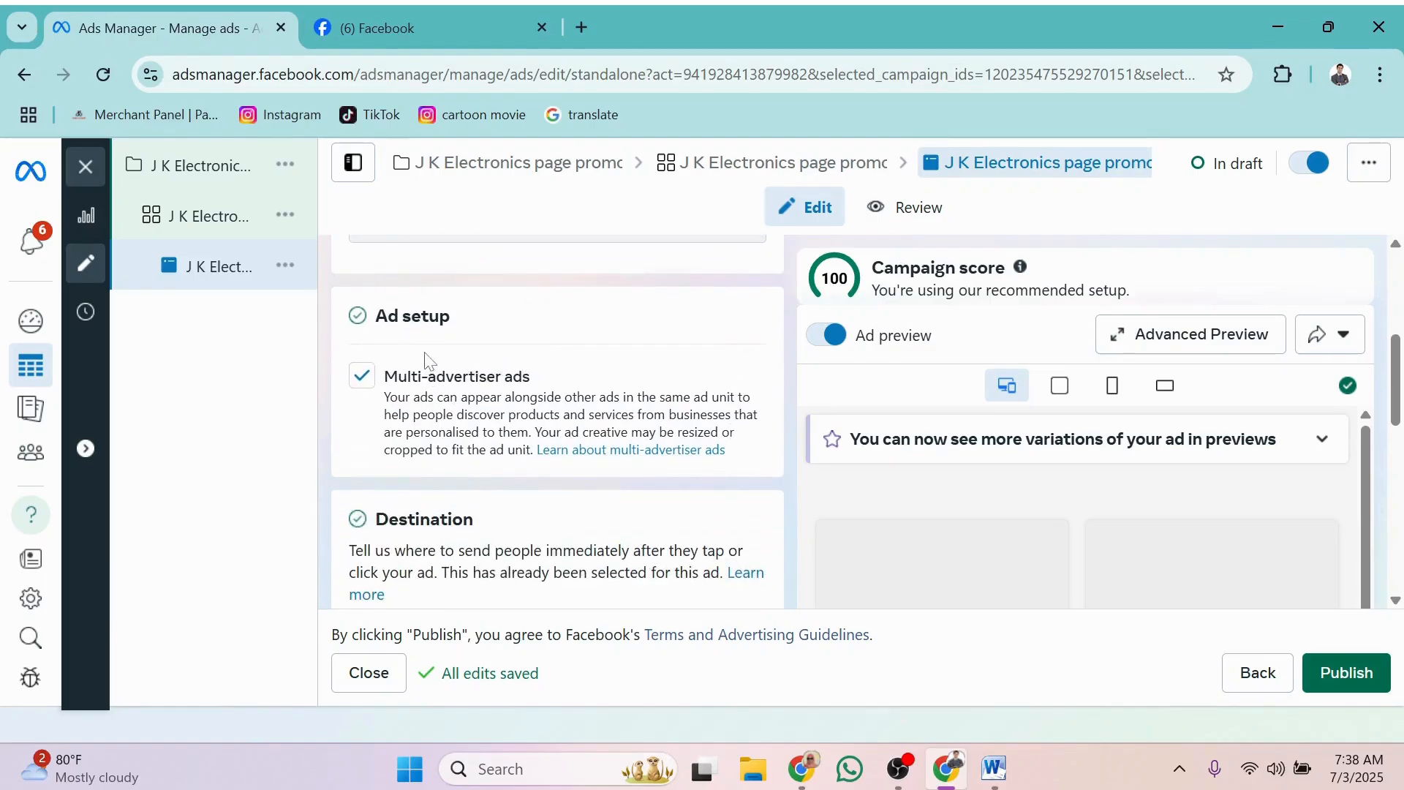
scroll(510, 487, "down", 1)
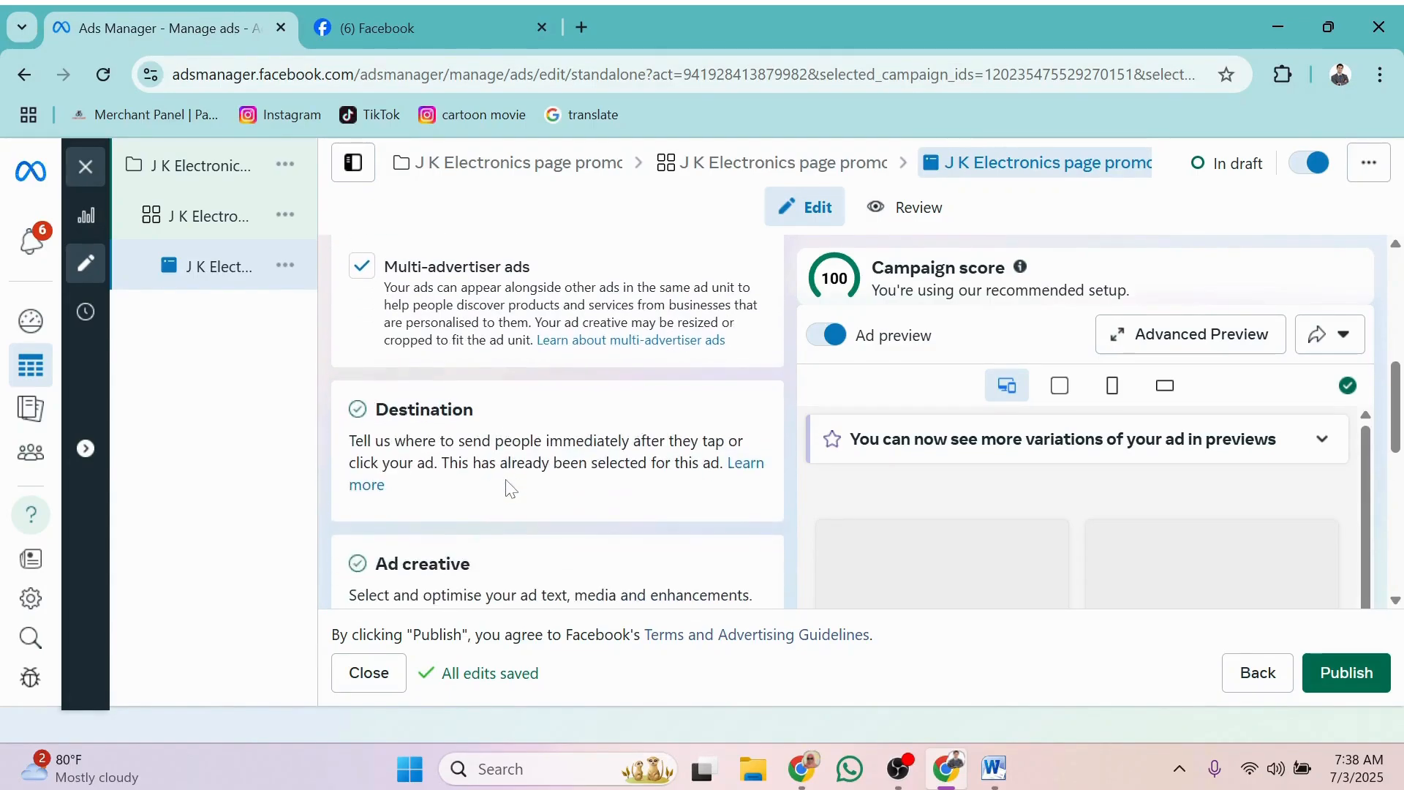
scroll(511, 488, "up", 1)
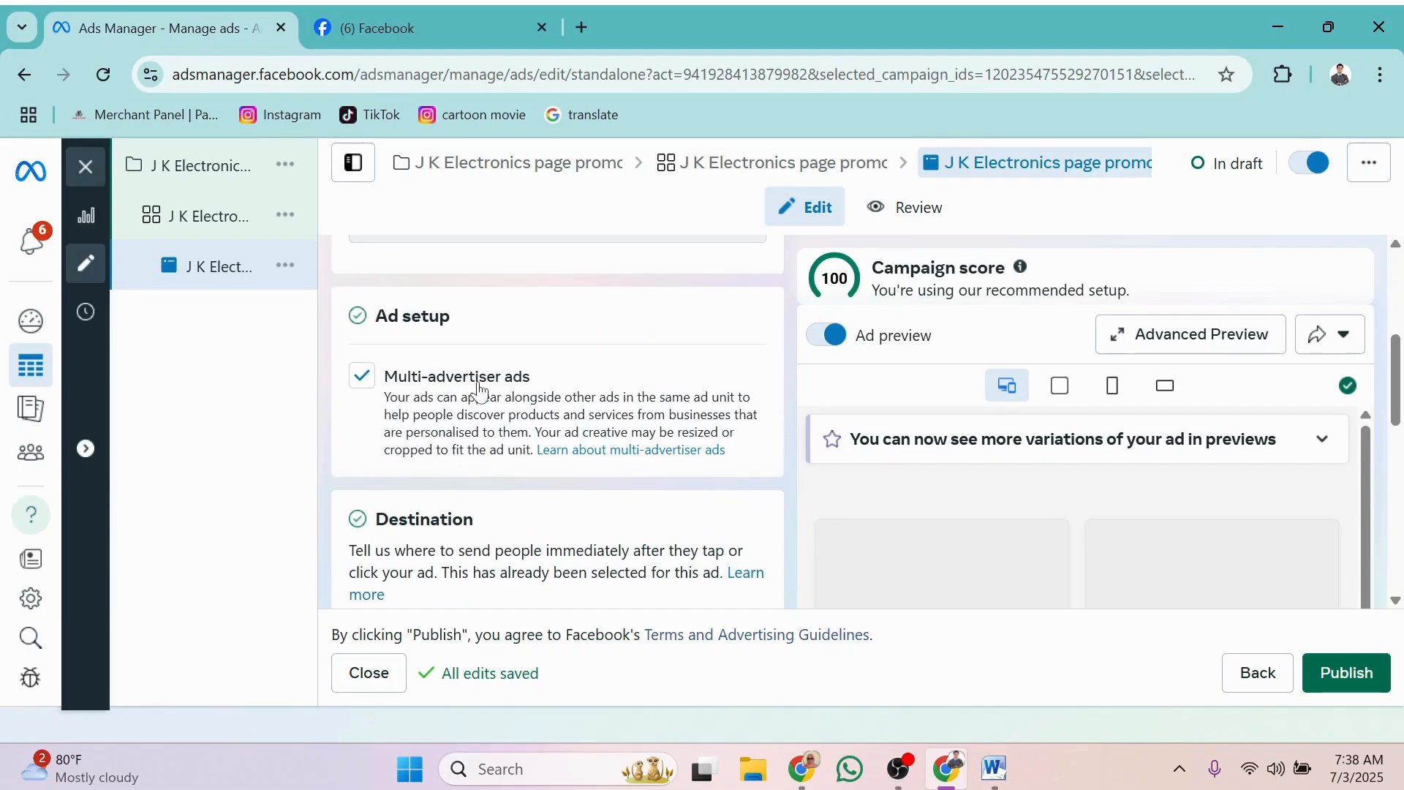
Open the ad set and view its available actions, such as Duplicate and Quickly duplicate, without choosing any
mouse_move(205, 223)
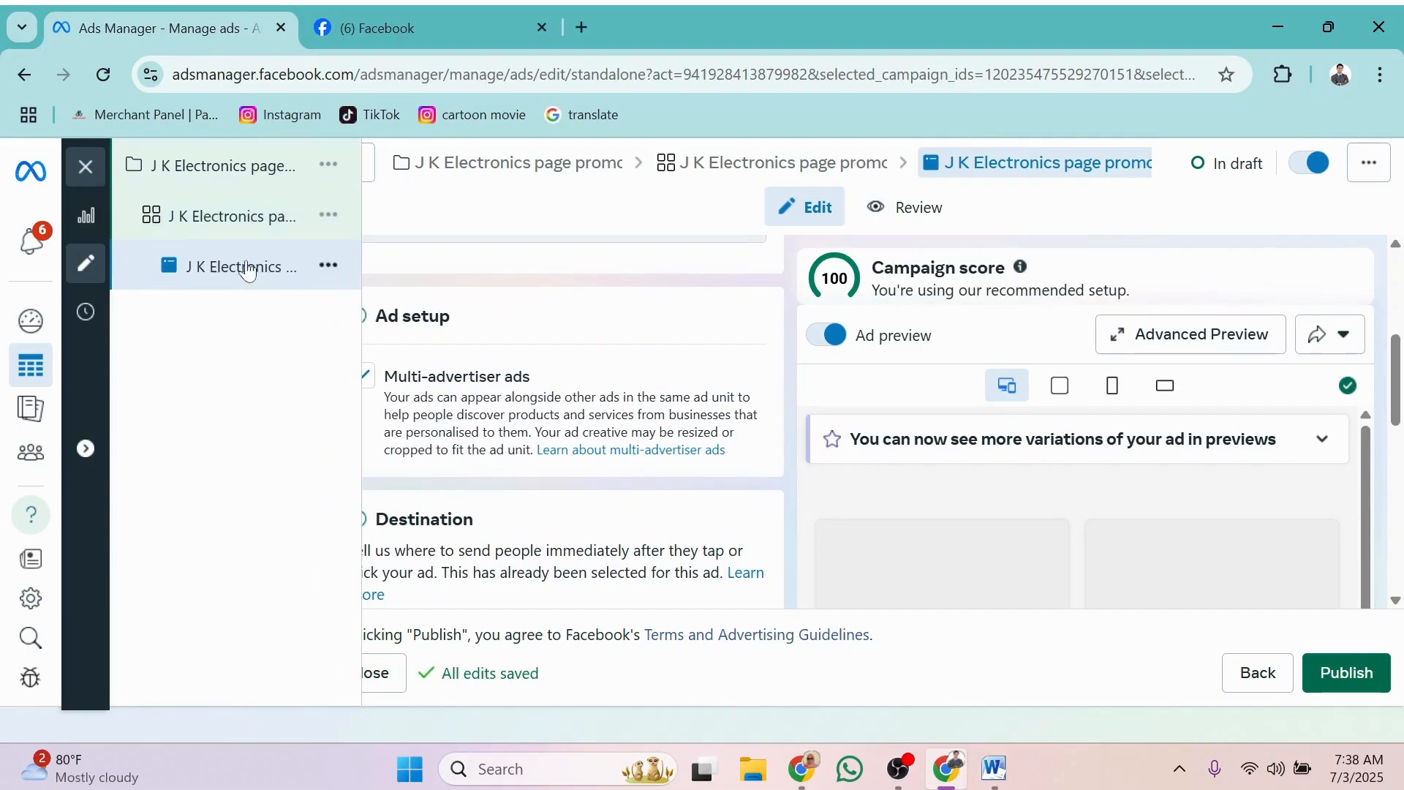
left_click(335, 221)
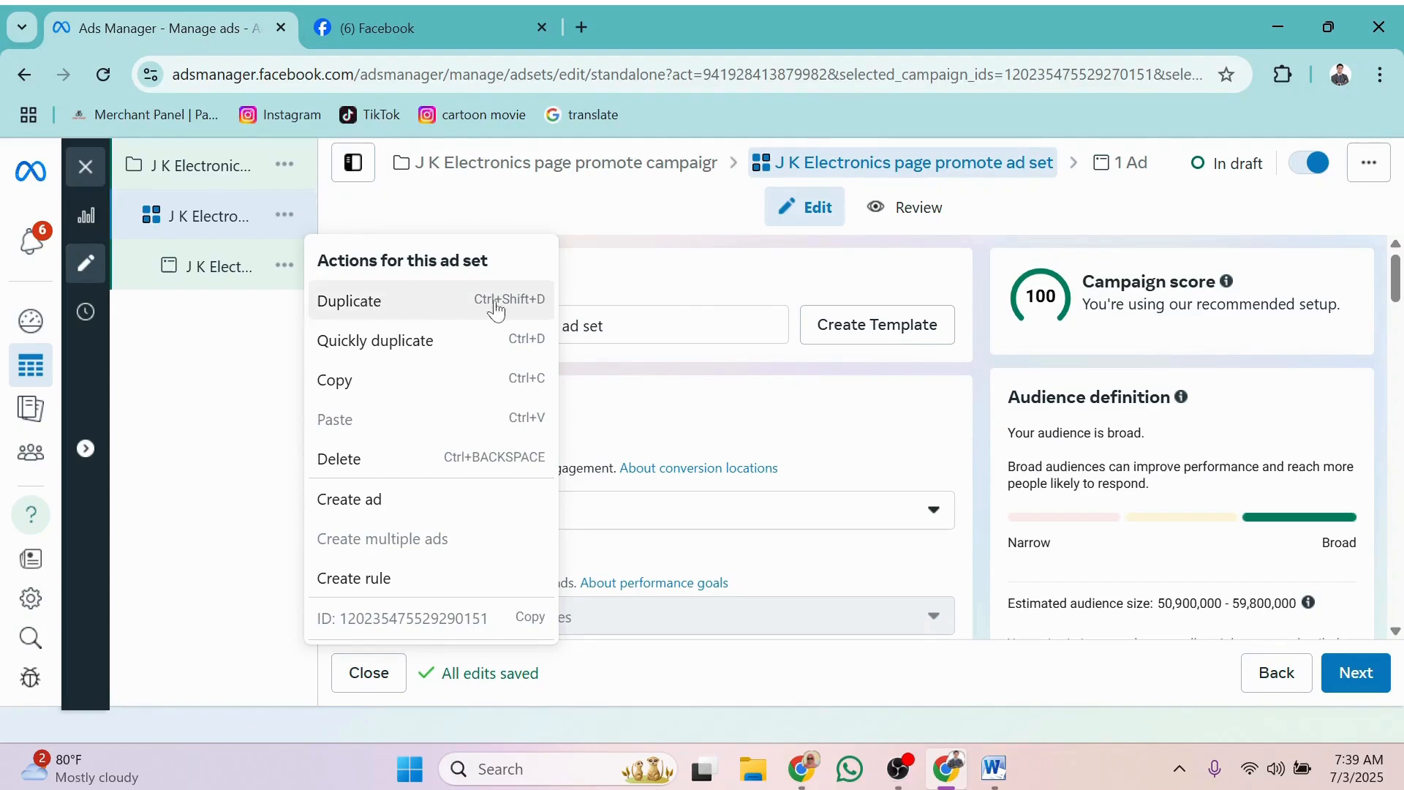
left_click(715, 282)
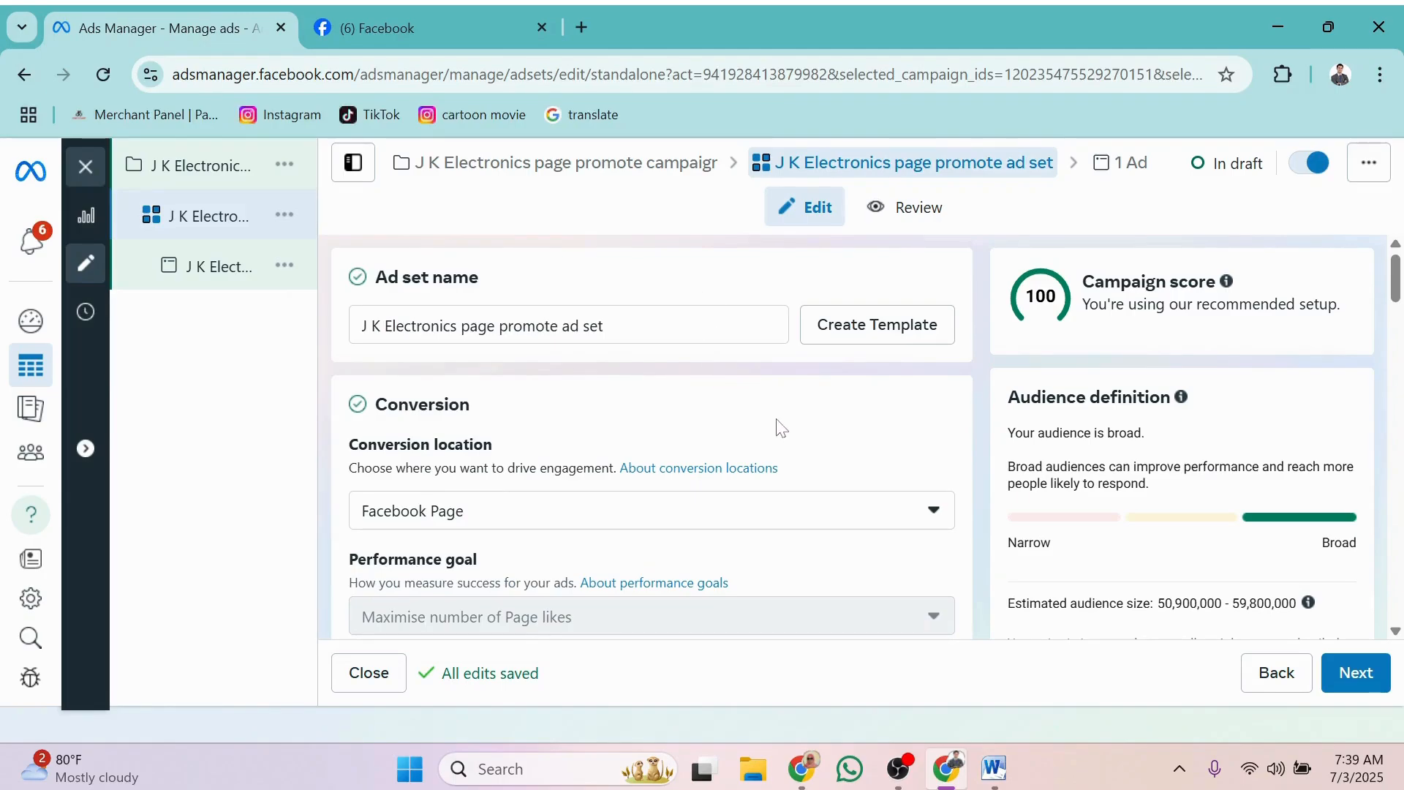
Review the ad set from its conversion settings and Facebook Page through budget, schedule, locations and audience to the placements
scroll(781, 432, "down", 3)
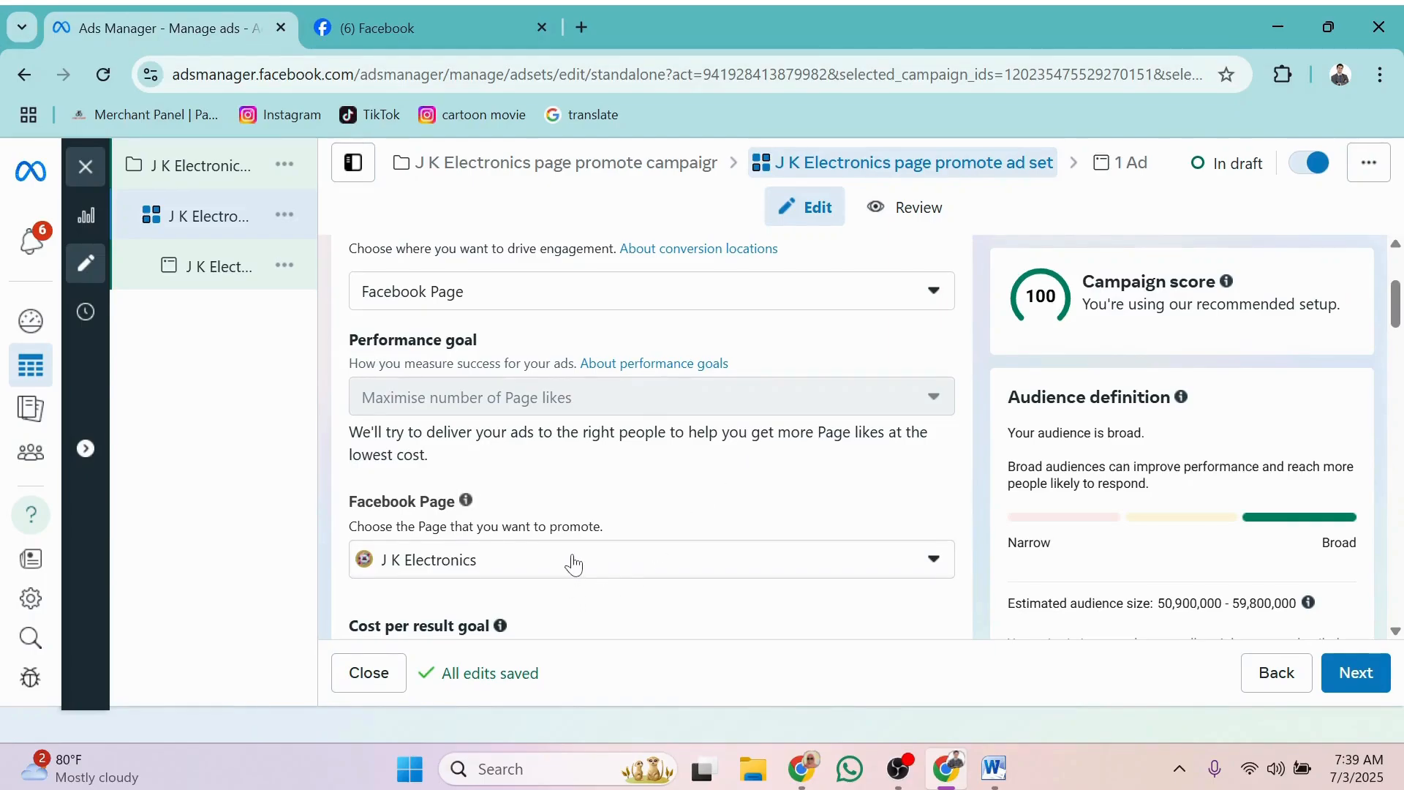
scroll(573, 564, "down", 1)
scroll(585, 464, "down", 5)
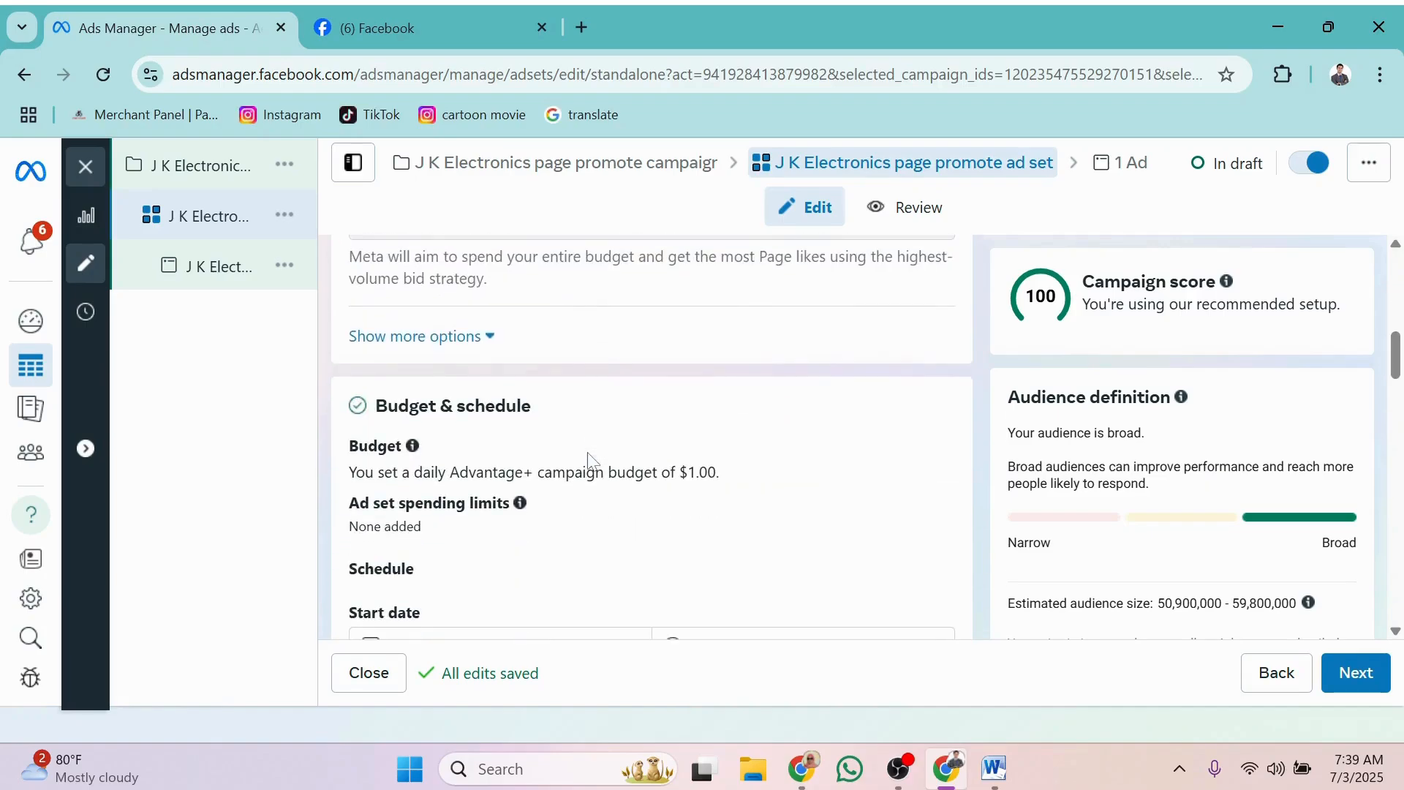
scroll(646, 474, "down", 3)
scroll(646, 474, "down", 4)
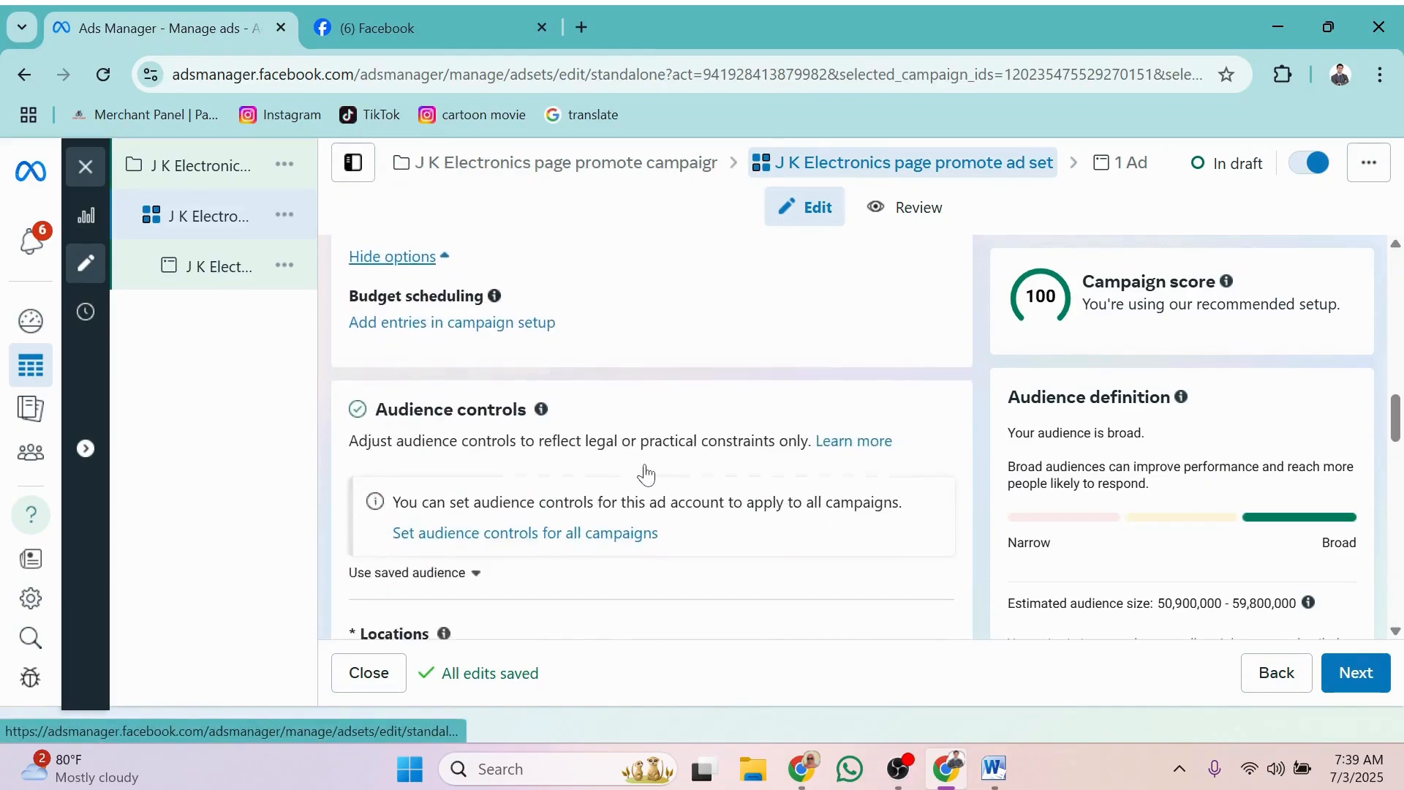
scroll(645, 472, "down", 4)
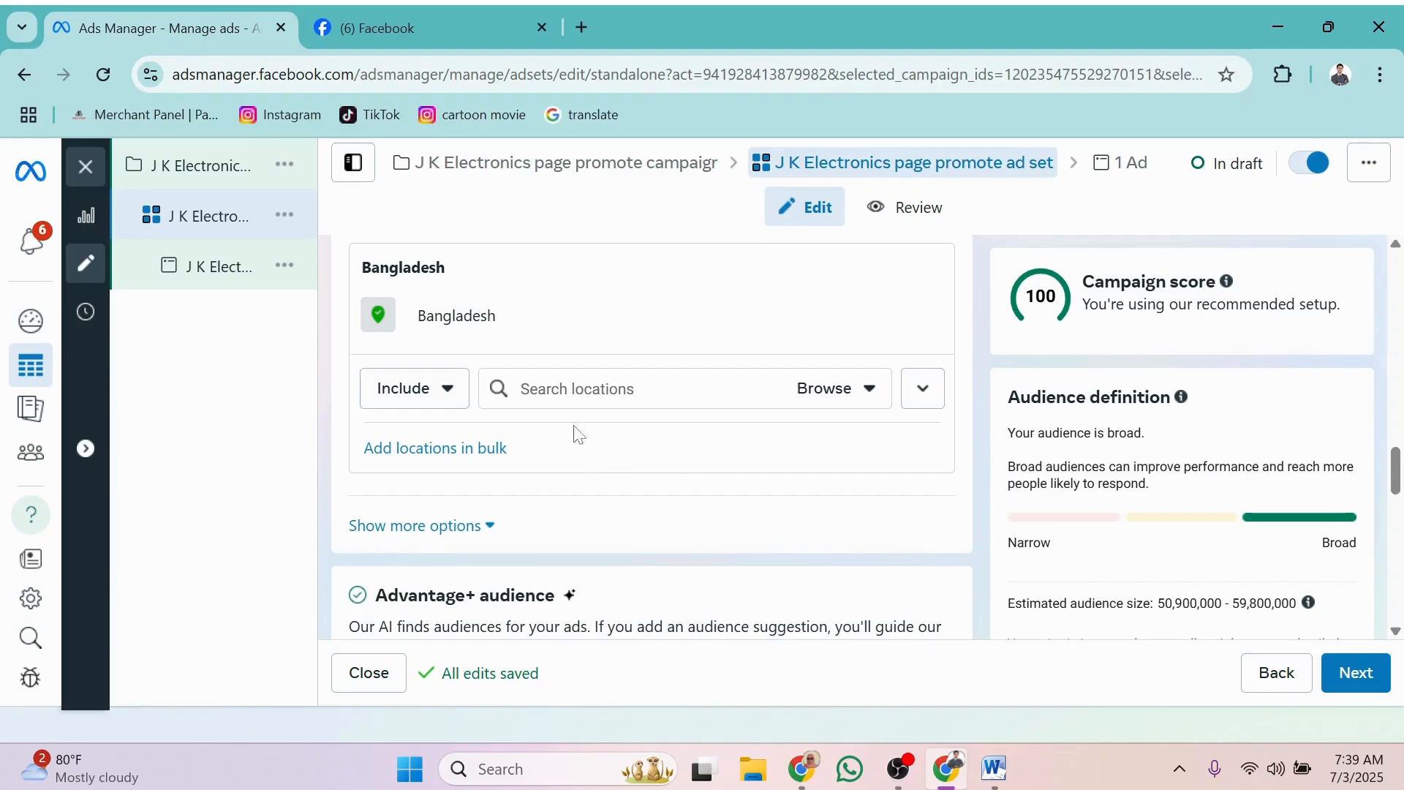
scroll(571, 422, "down", 8)
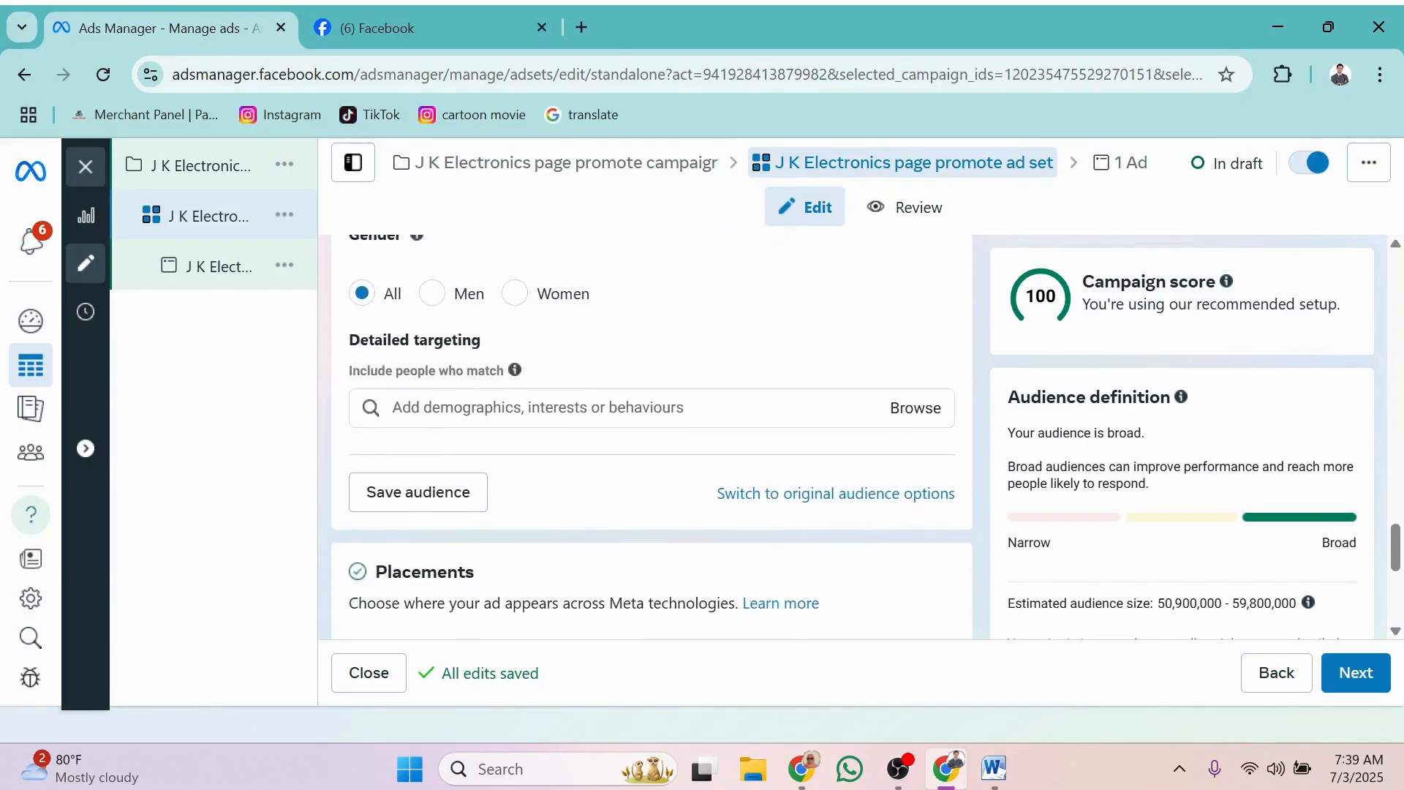
scroll(533, 430, "down", 4)
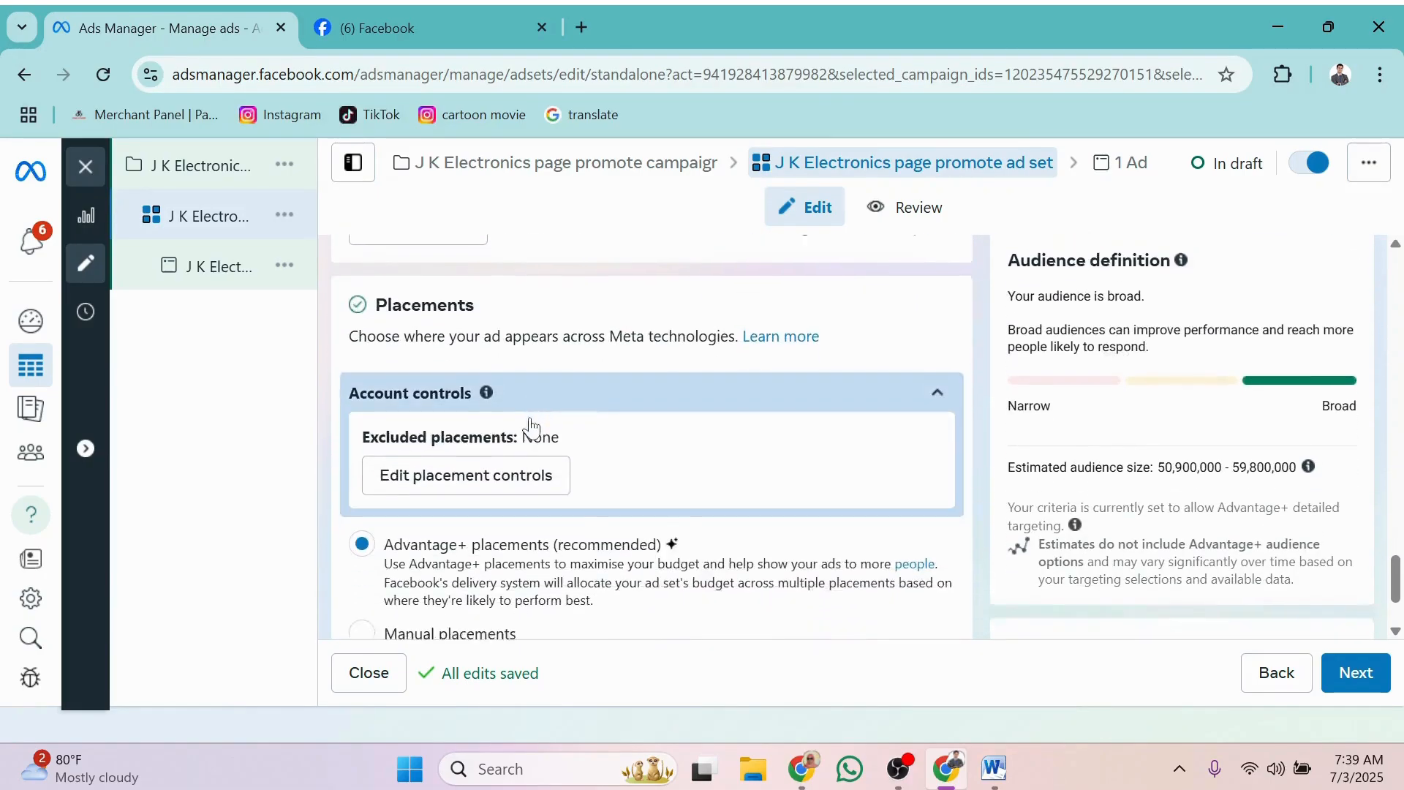
scroll(604, 447, "down", 1)
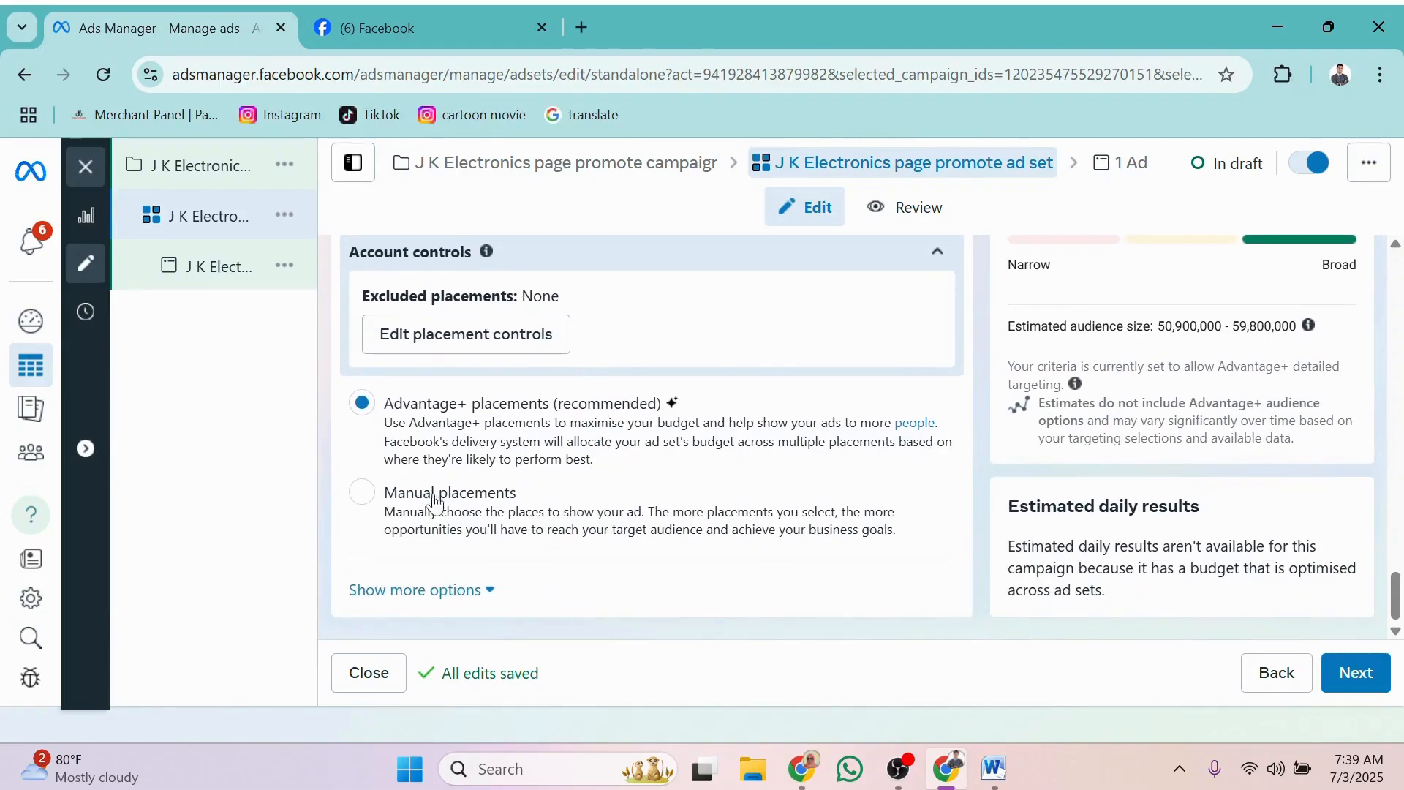
Continue to the ad and review its identity, ad setup, destination and the creative formats on offer
left_click(1358, 676)
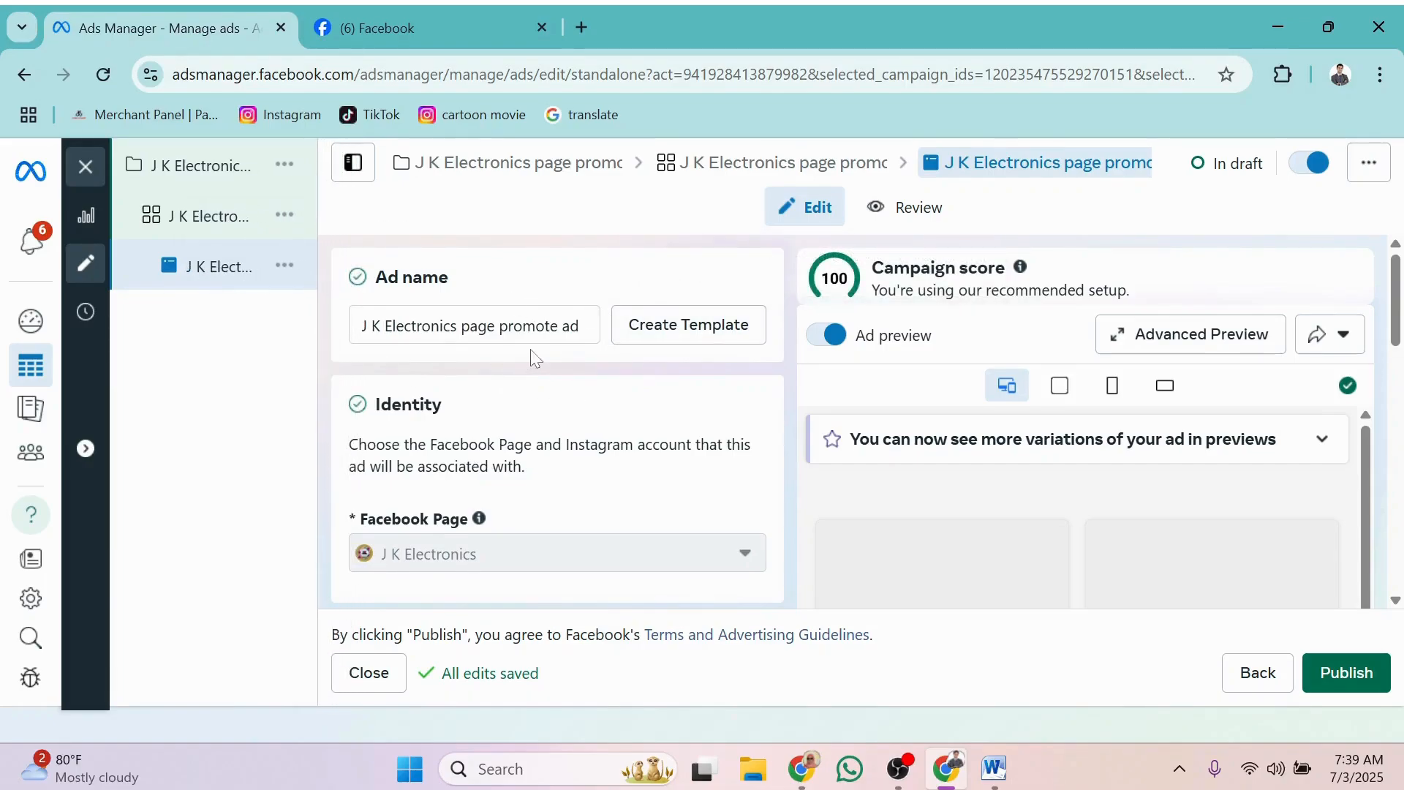
scroll(532, 351, "down", 1)
scroll(534, 356, "down", 3)
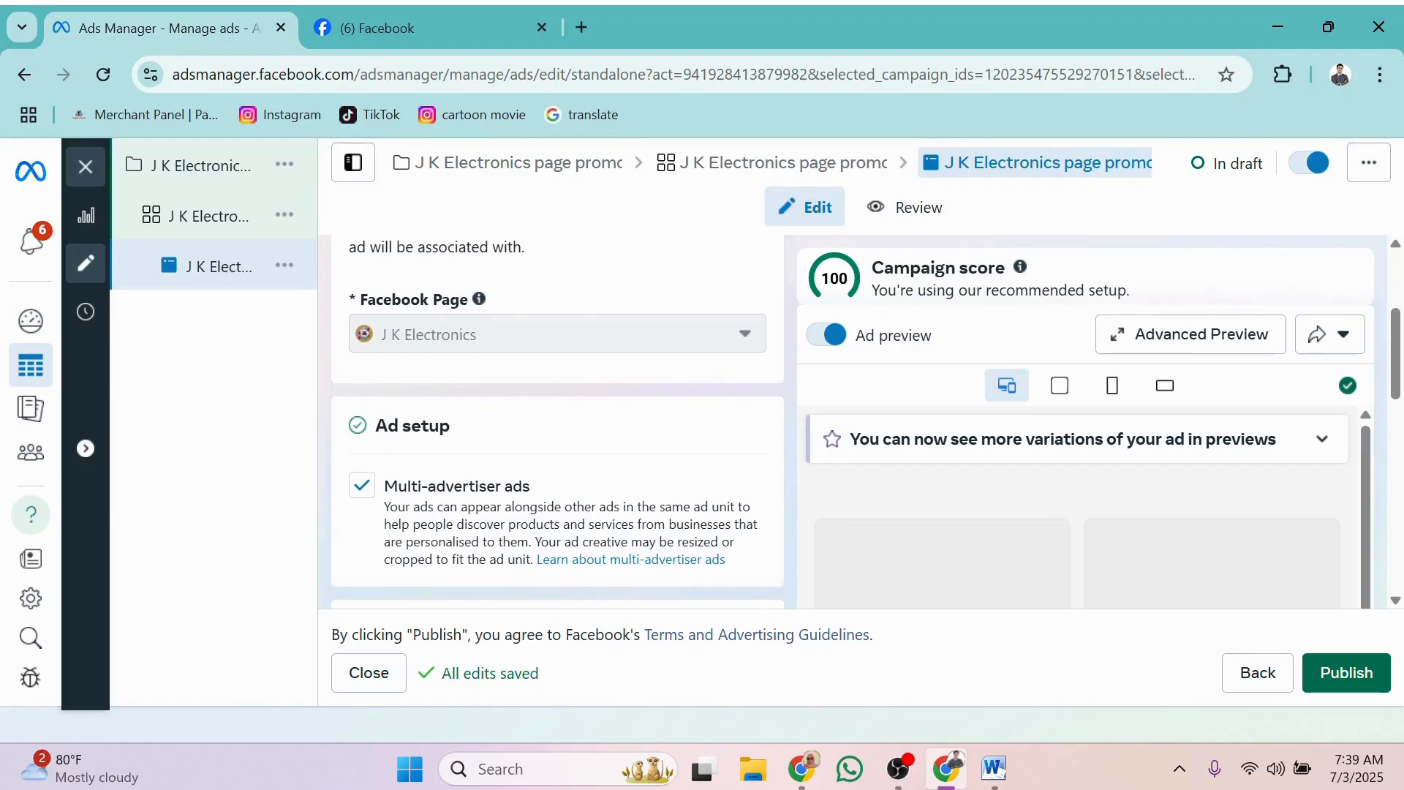
scroll(417, 483, "down", 2)
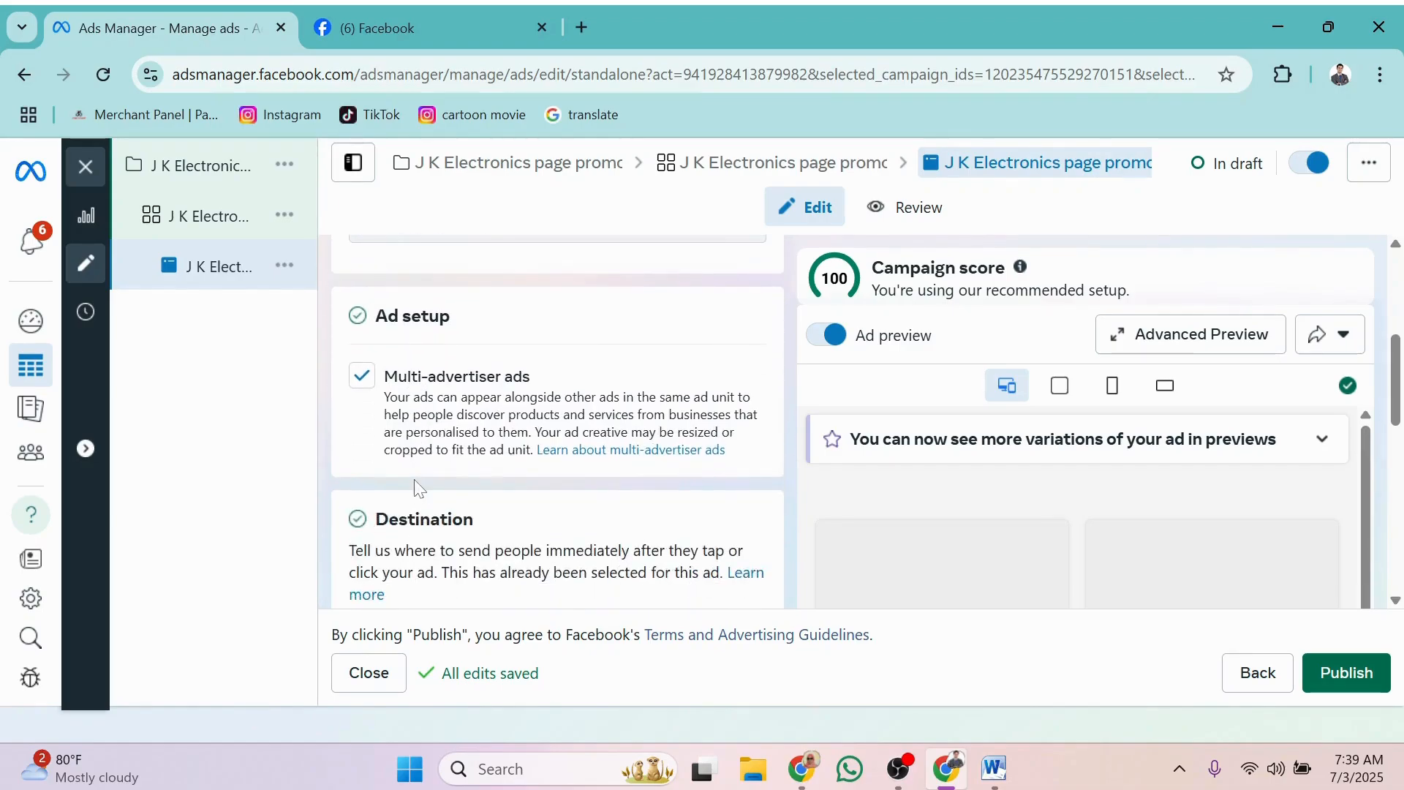
scroll(379, 456, "down", 4)
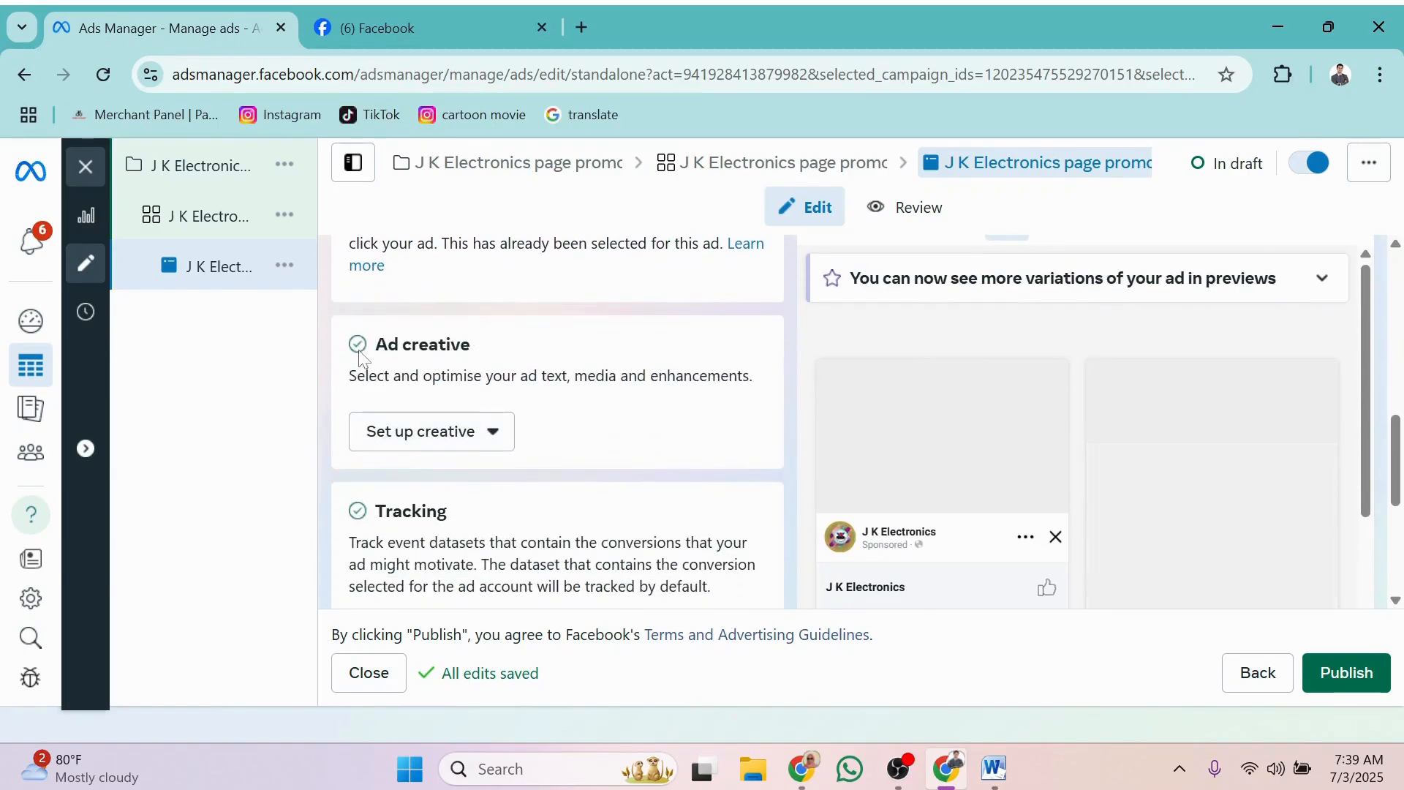
scroll(522, 374, "up", 5)
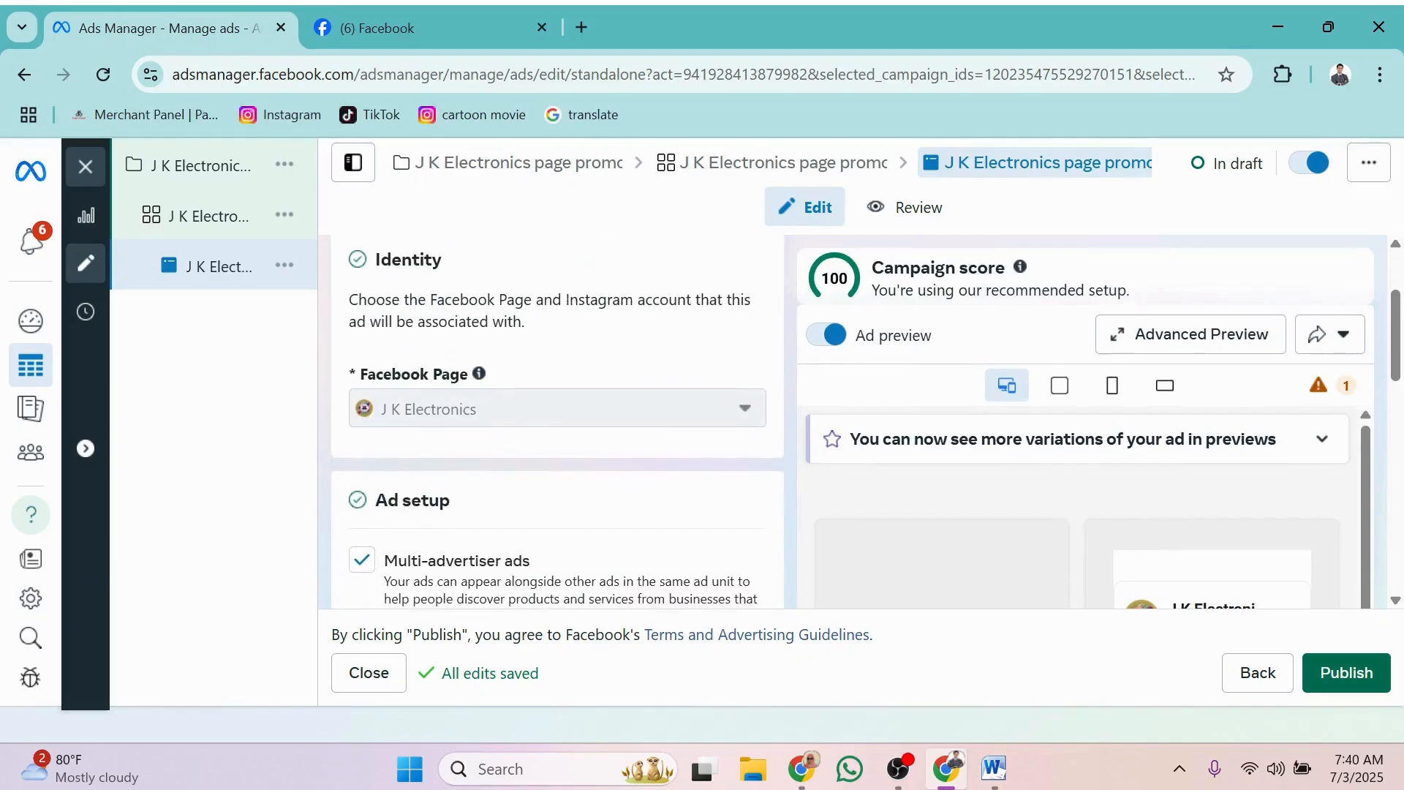
scroll(493, 369, "down", 5)
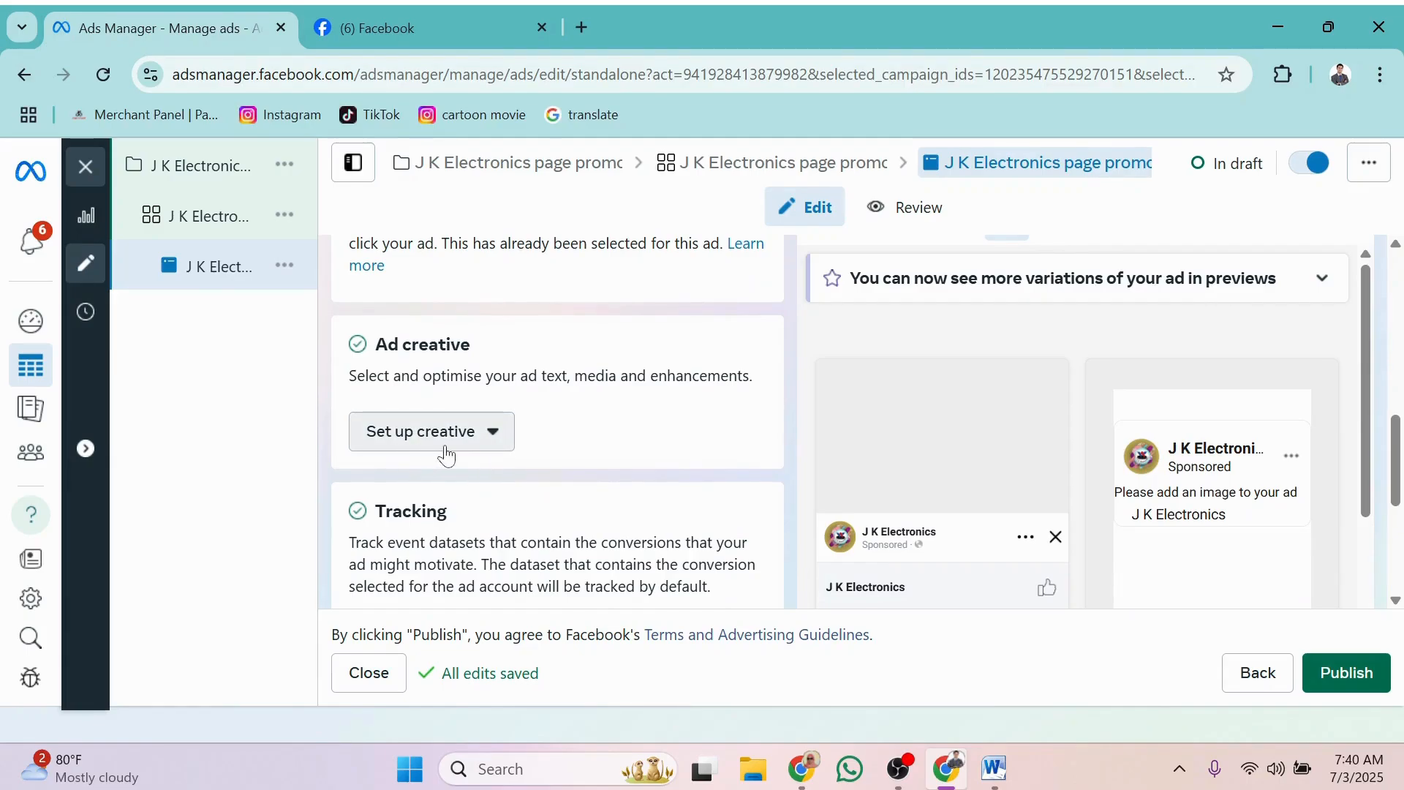
left_click(496, 441)
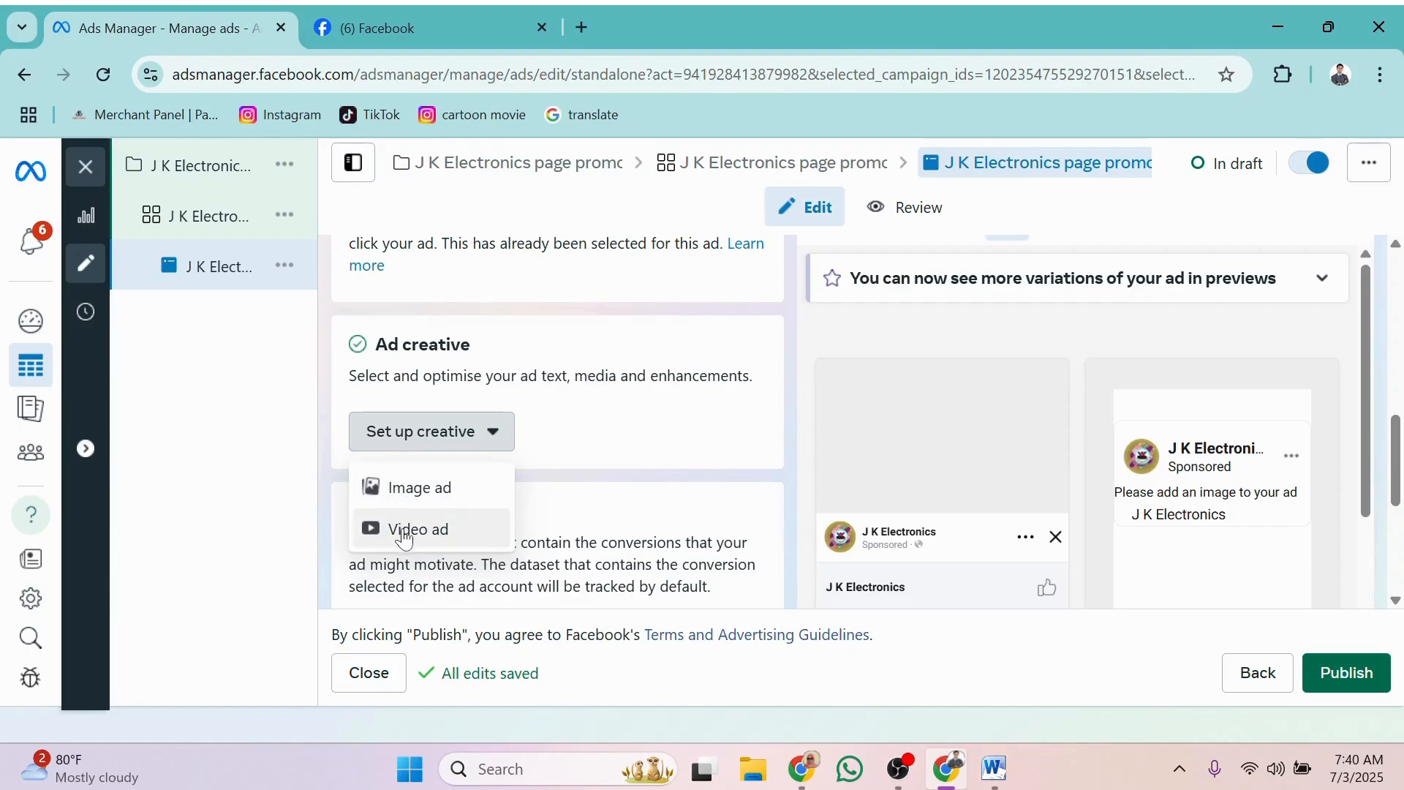
left_click(787, 475)
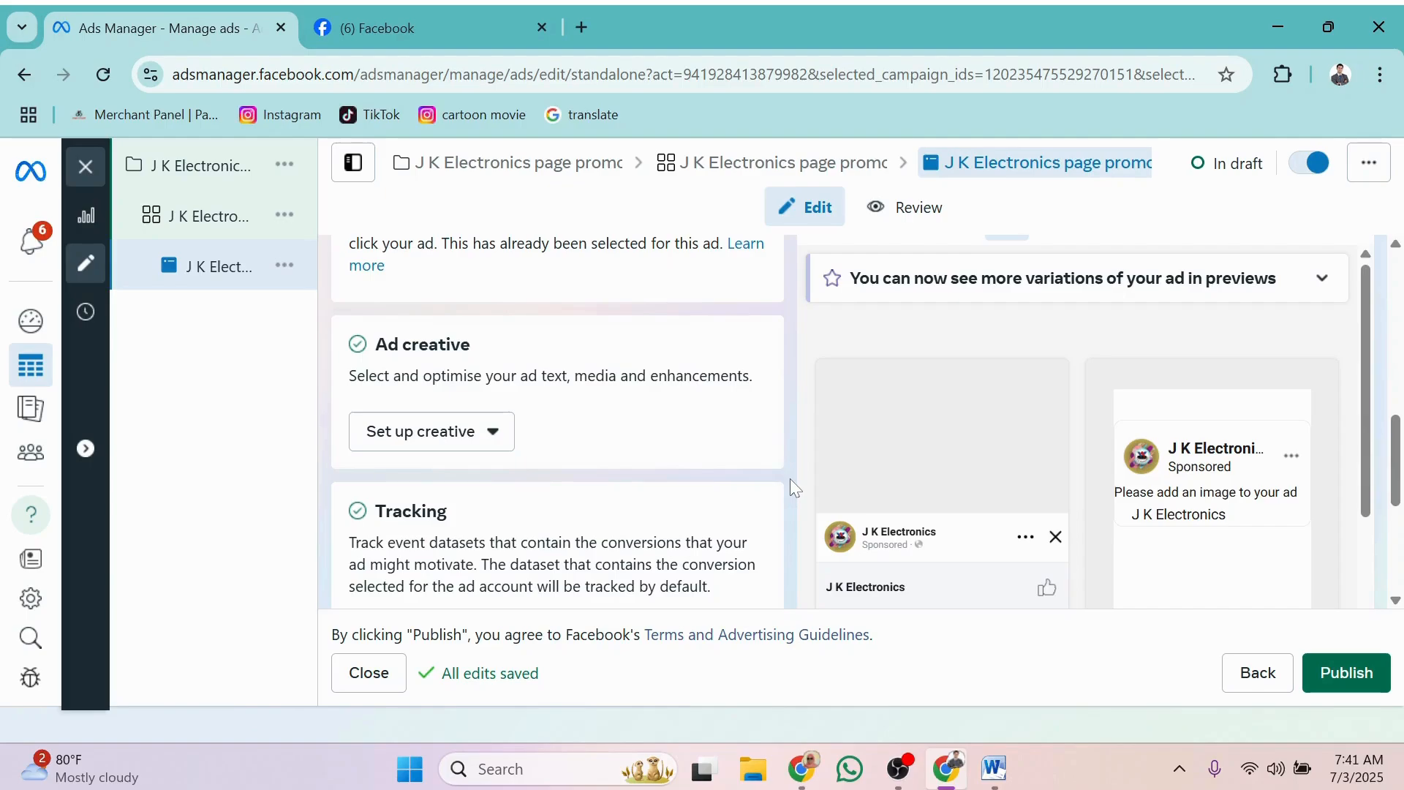
Set up a video ad creative with the 1080 × 1080 GunahMaf video from the account media and proceed to its primary text
left_click(491, 437)
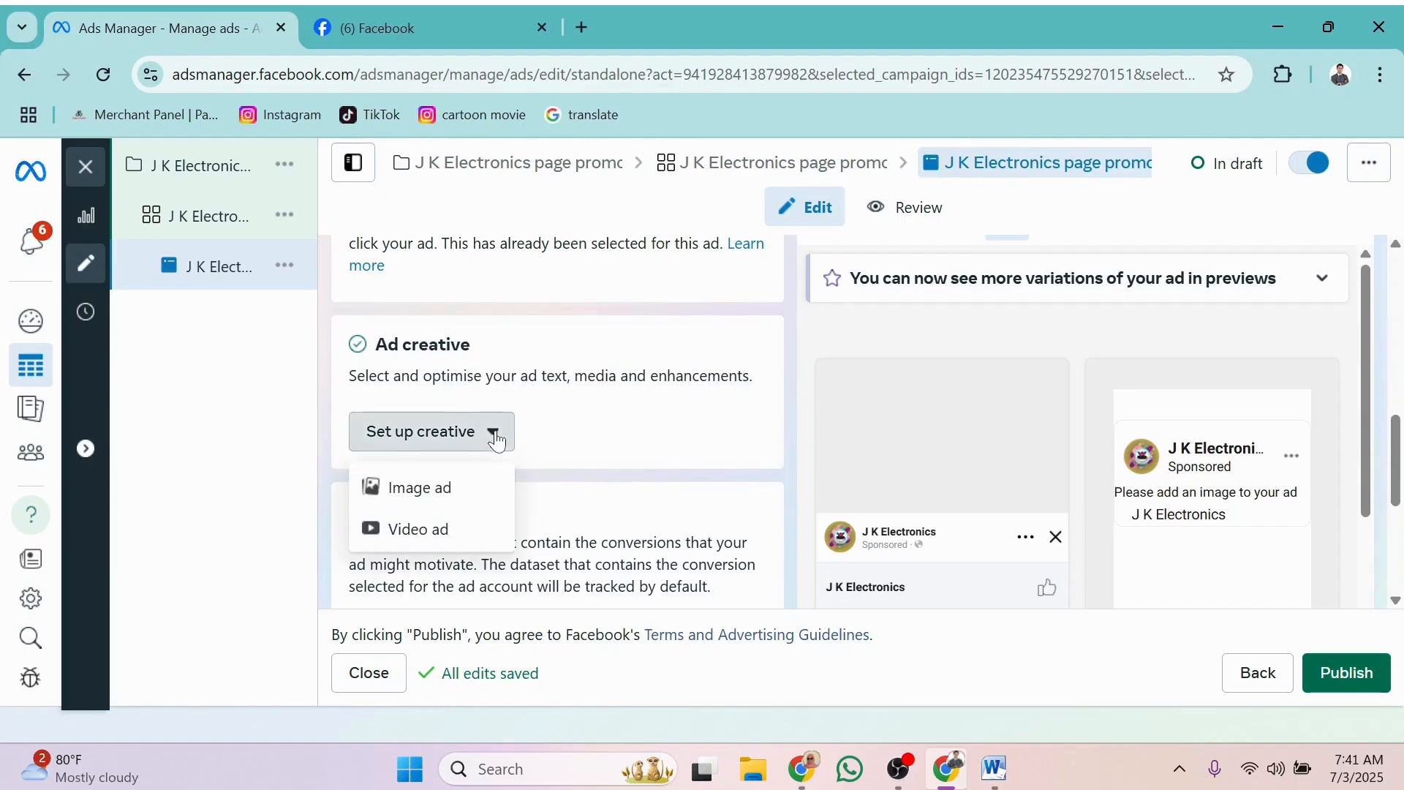
left_click(419, 531)
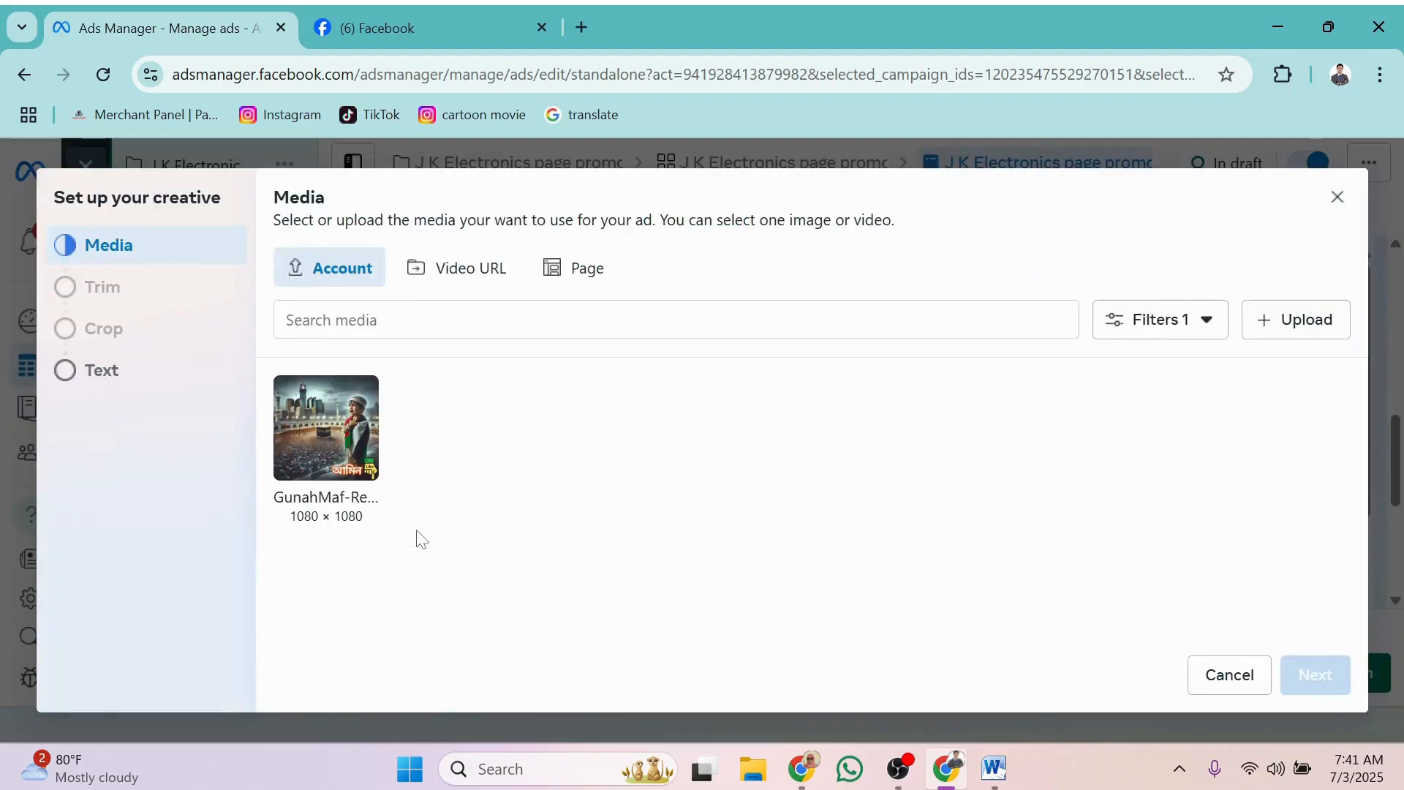
left_click(322, 436)
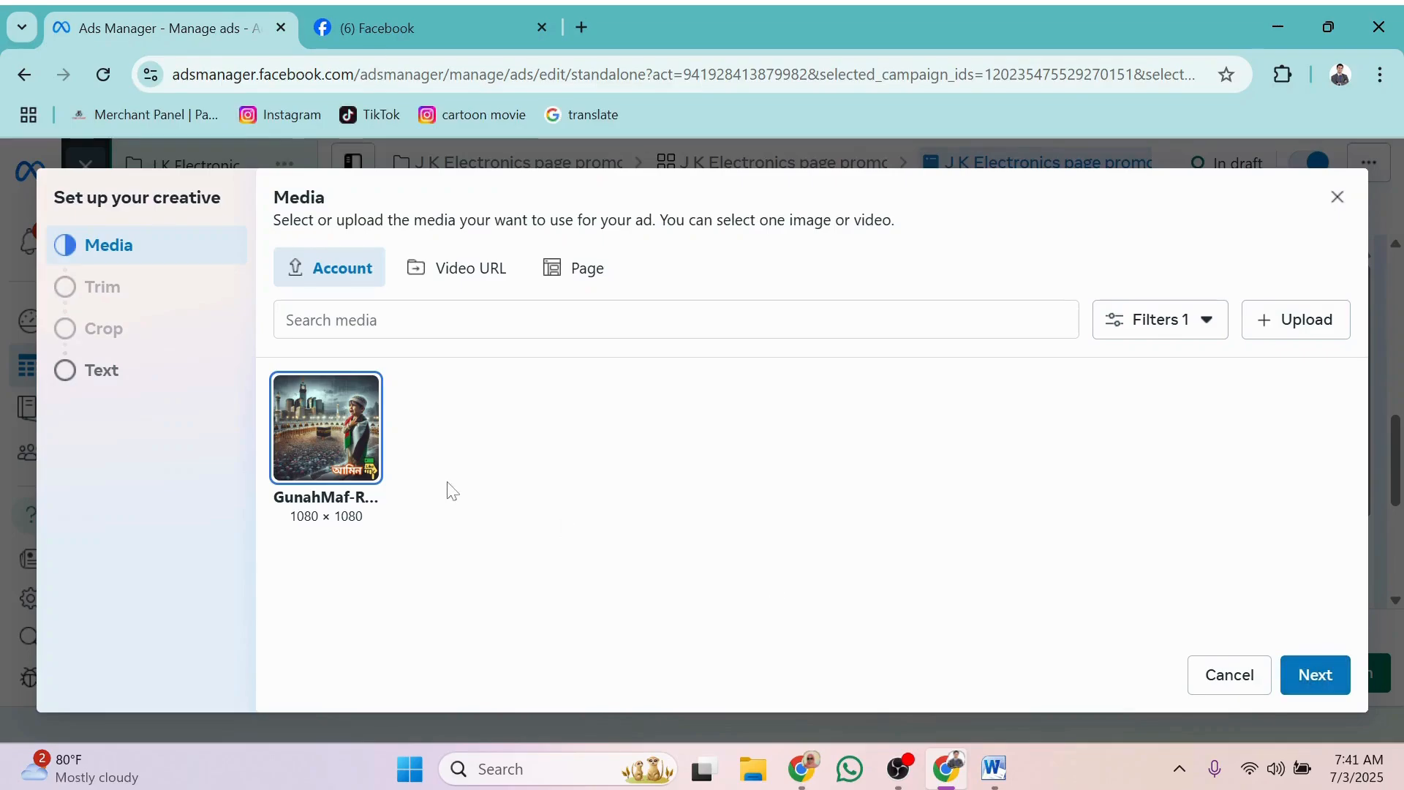
left_click(1317, 680)
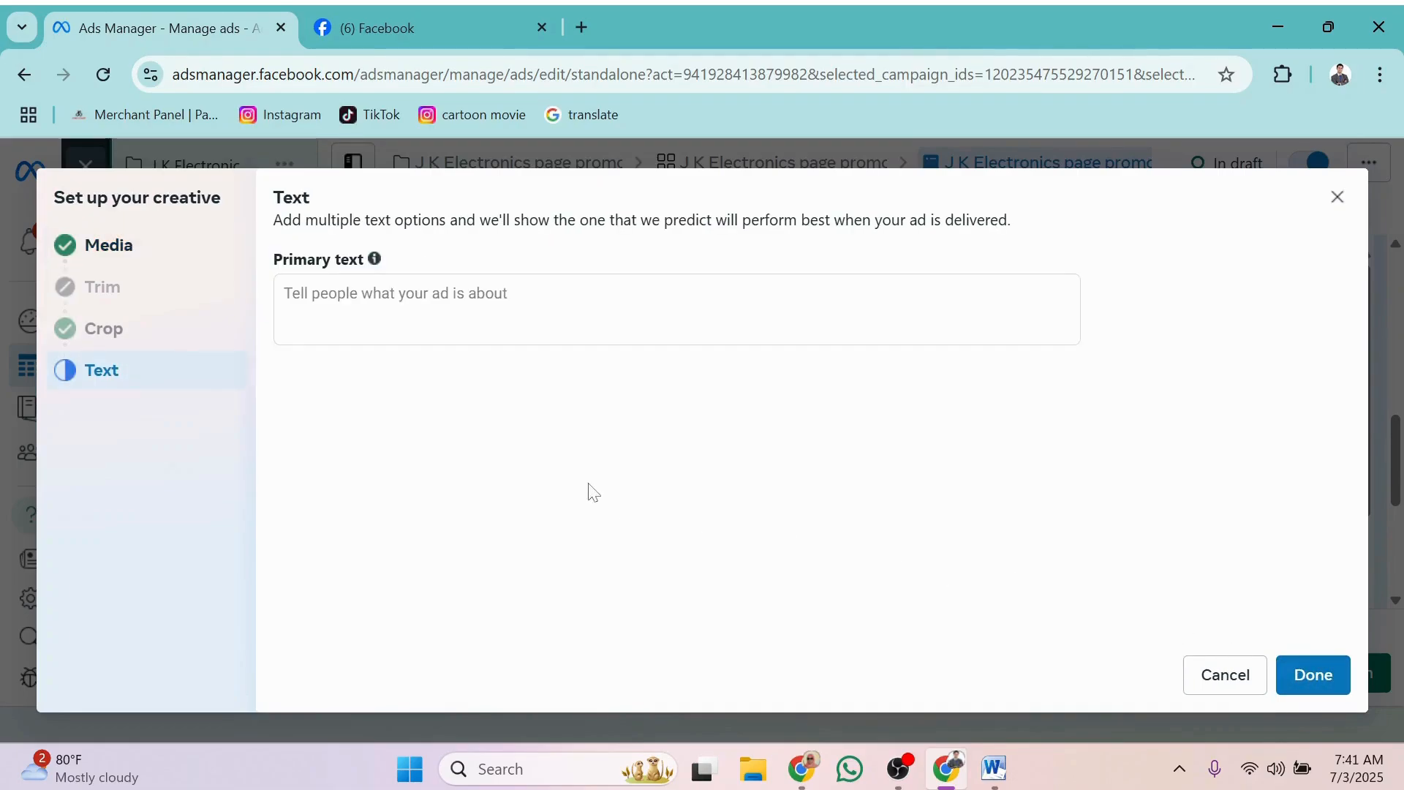
left_click(365, 309)
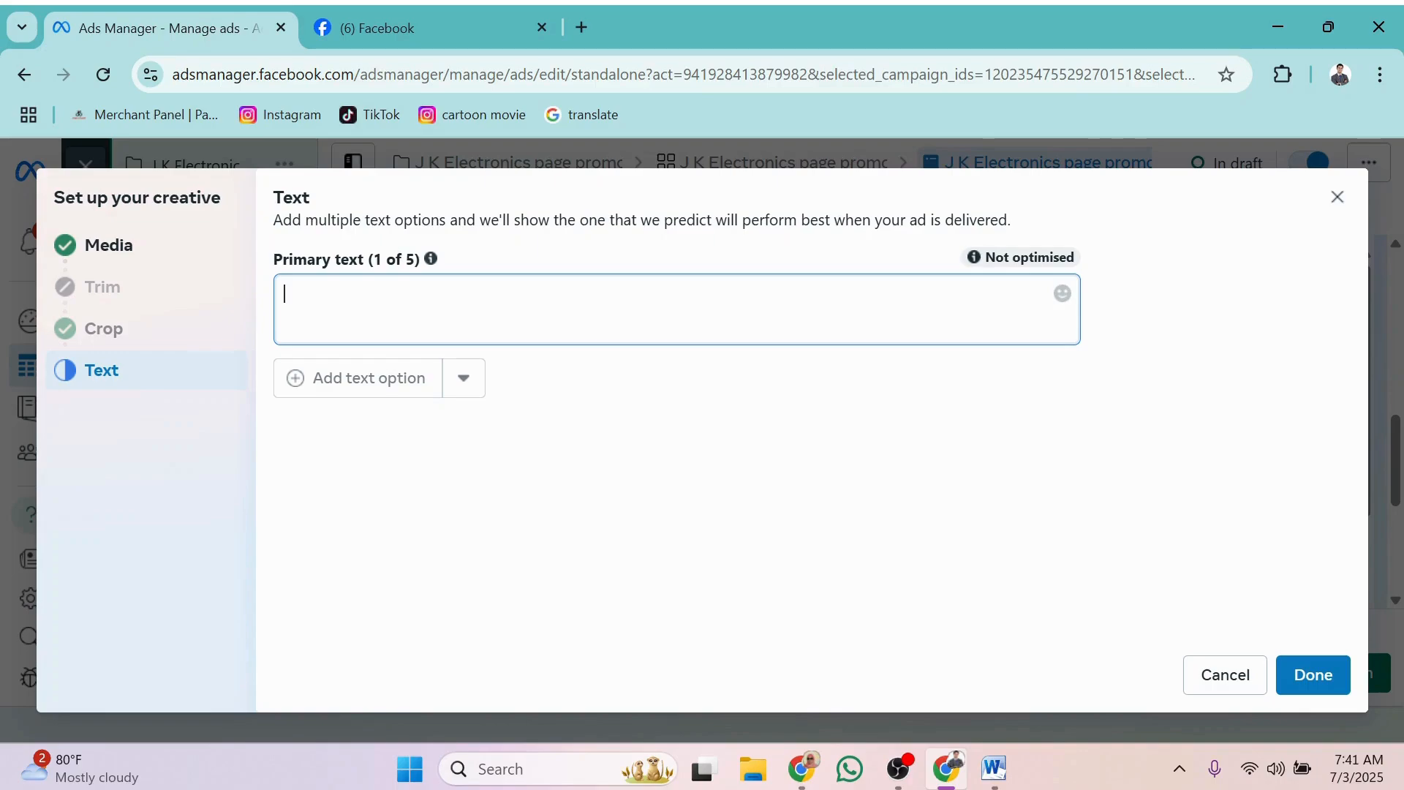
Switch to the J K Electronics Facebook page, read the full 20 October 2024 post, and return to the ad's text setup
mouse_move(998, 777)
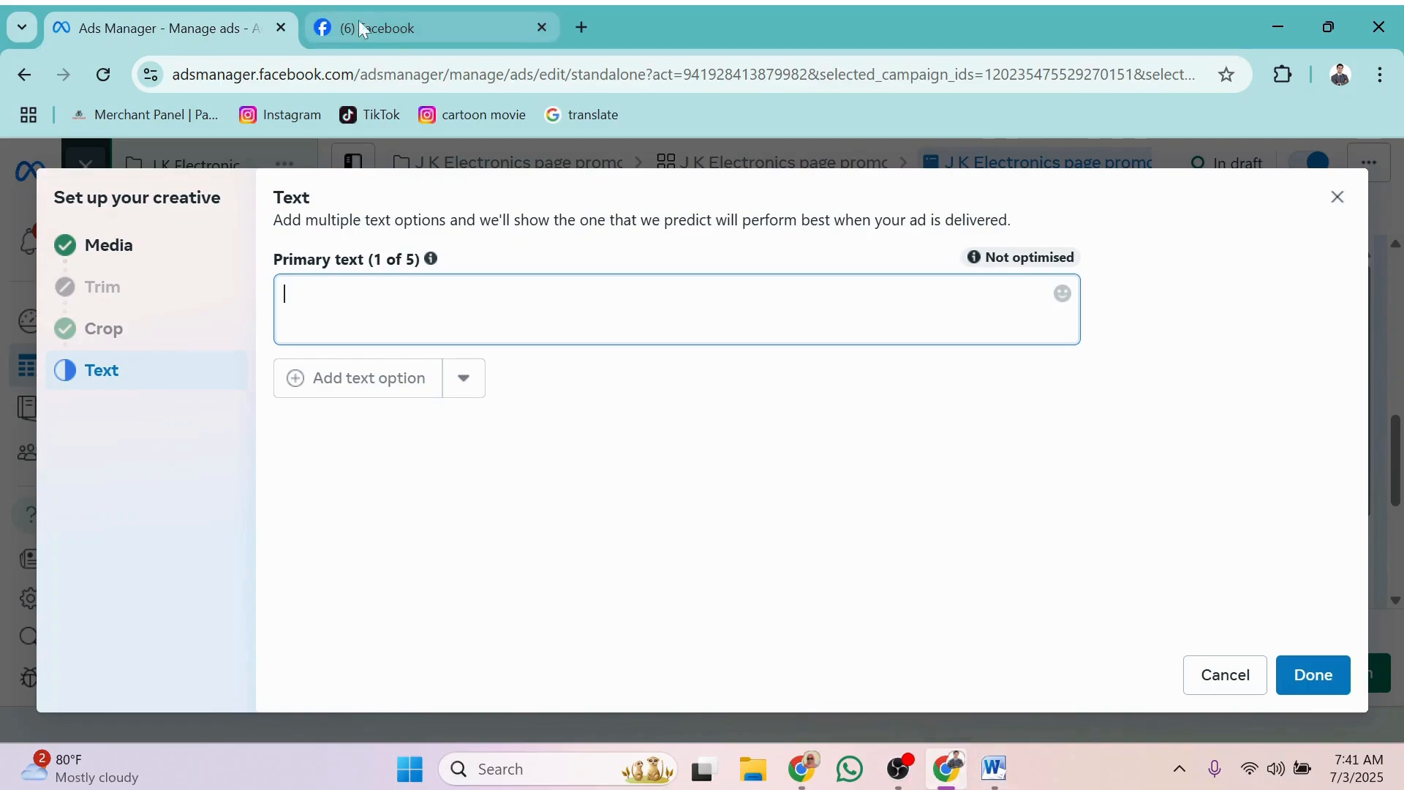
left_click(381, 30)
scroll(833, 577, "down", 15)
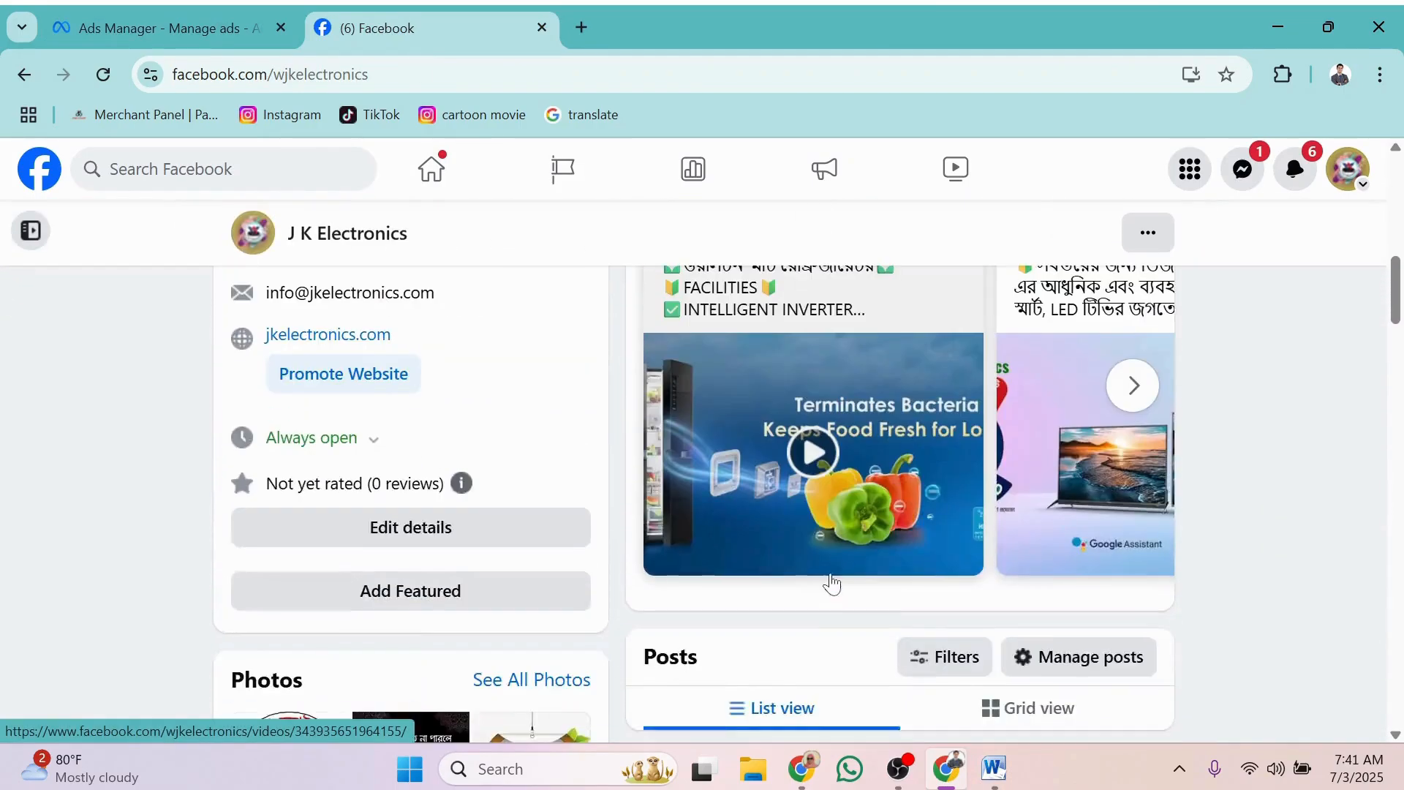
scroll(833, 581, "down", 2)
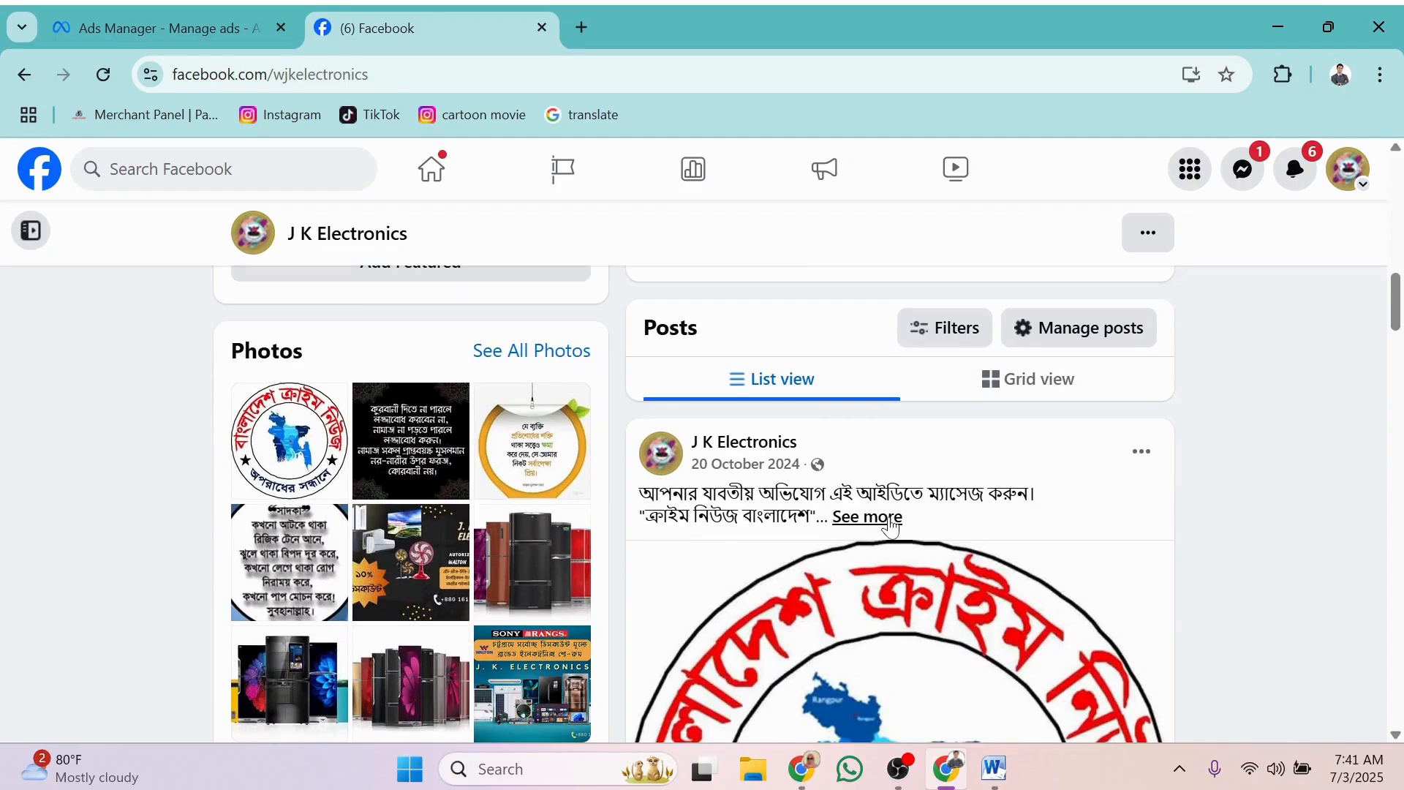
left_click(866, 518)
scroll(985, 594, "down", 5)
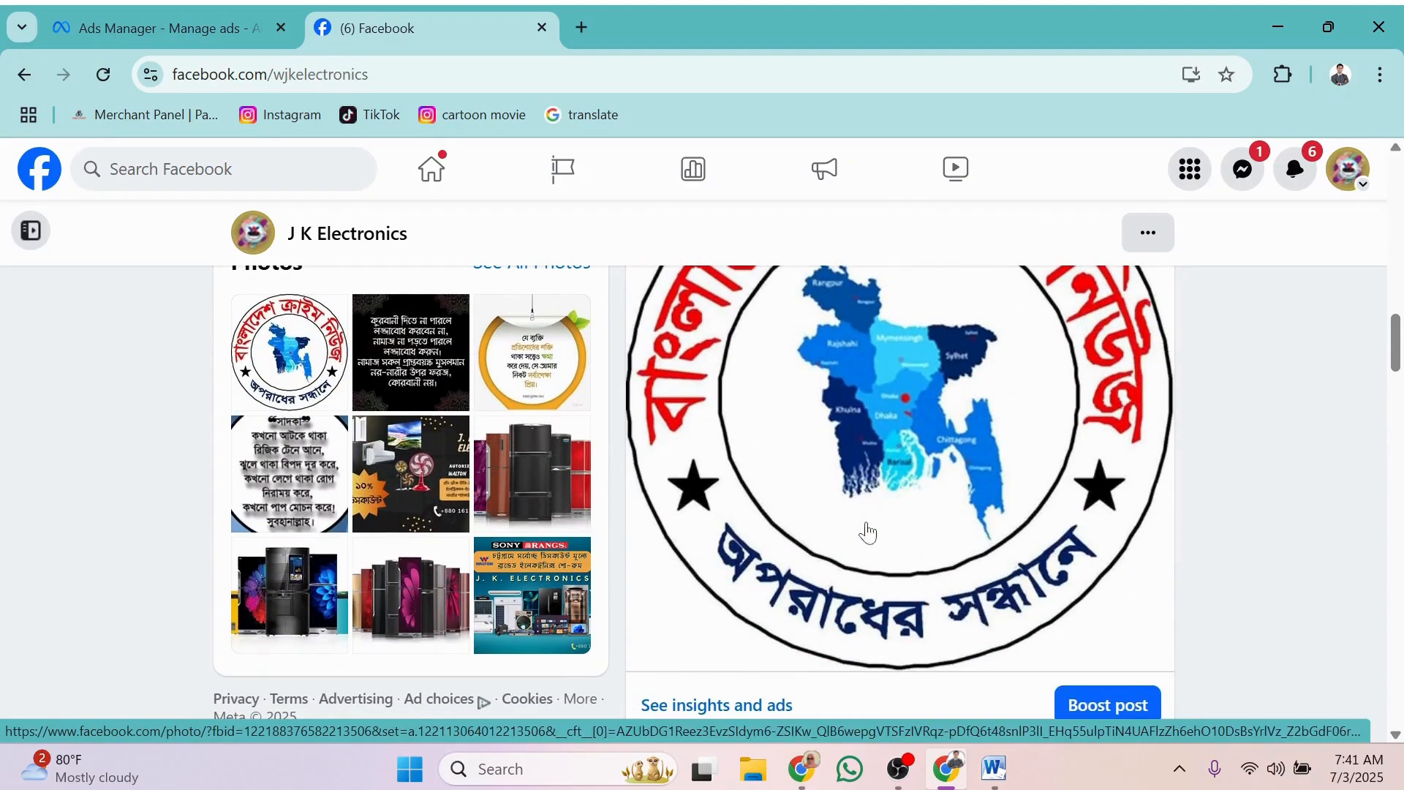
scroll(861, 491, "up", 4)
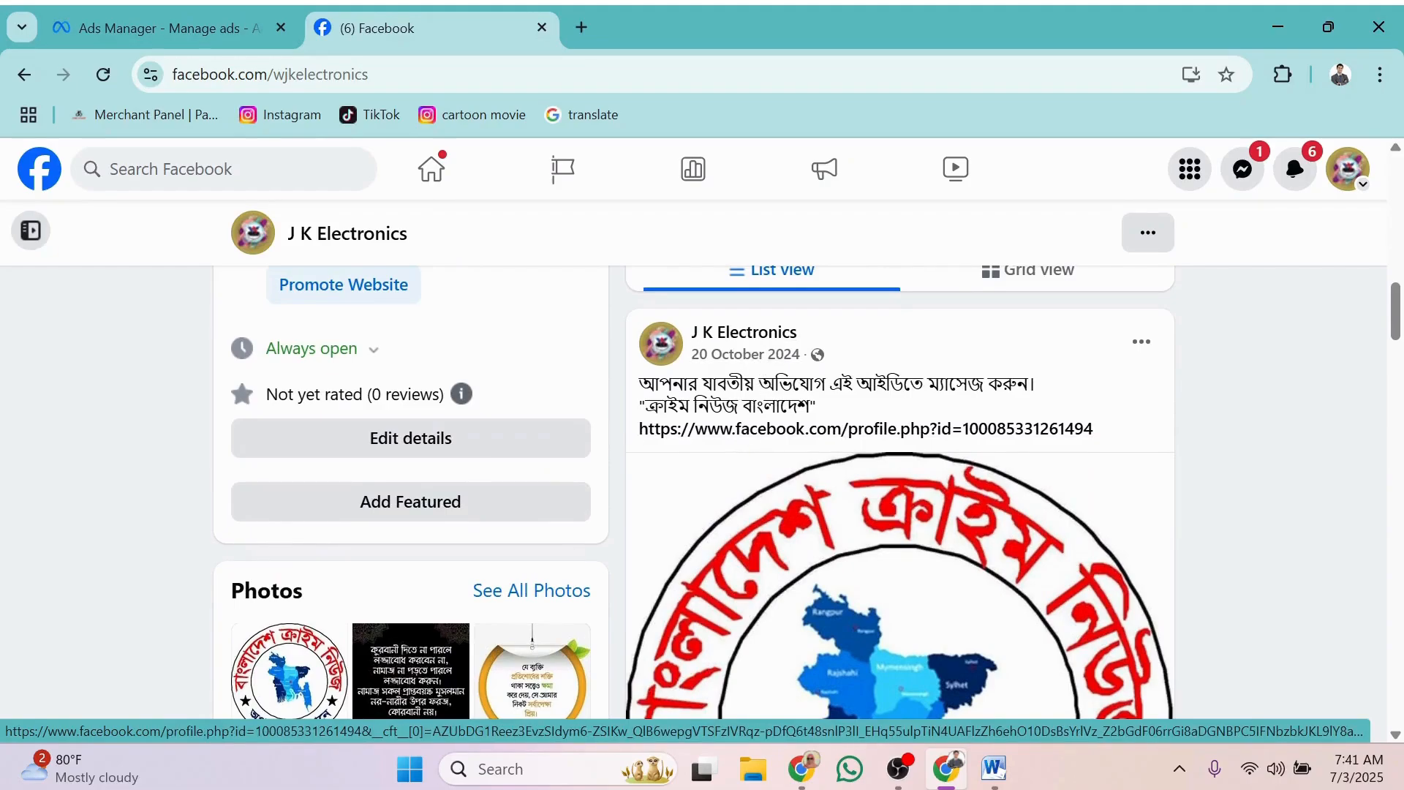
left_click(185, 13)
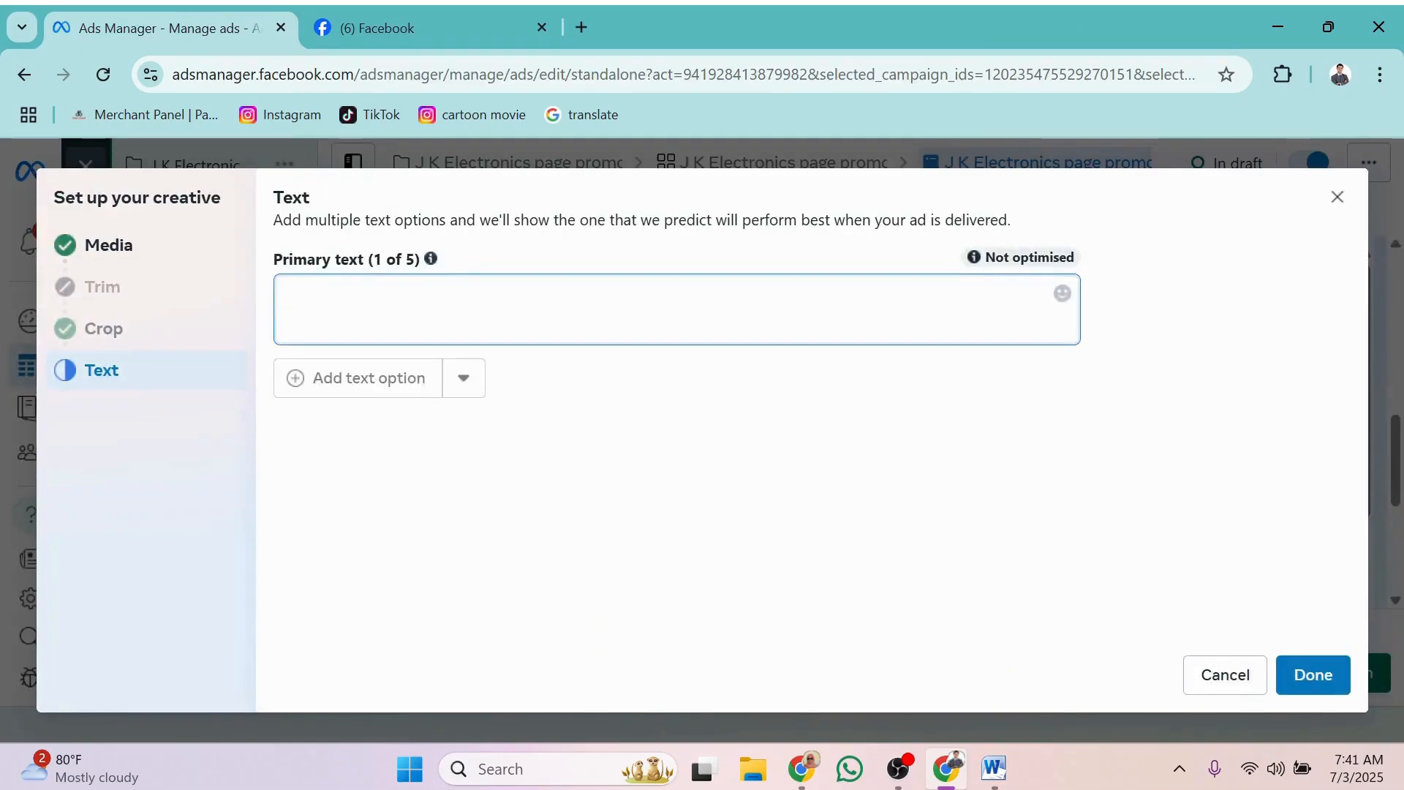
Switch to the Word document Description, copy the two Bengali lines below the REAL FOLLOWERS VS FAKE FOLLOERS heading, and return to the ad's text setup
mouse_move(996, 772)
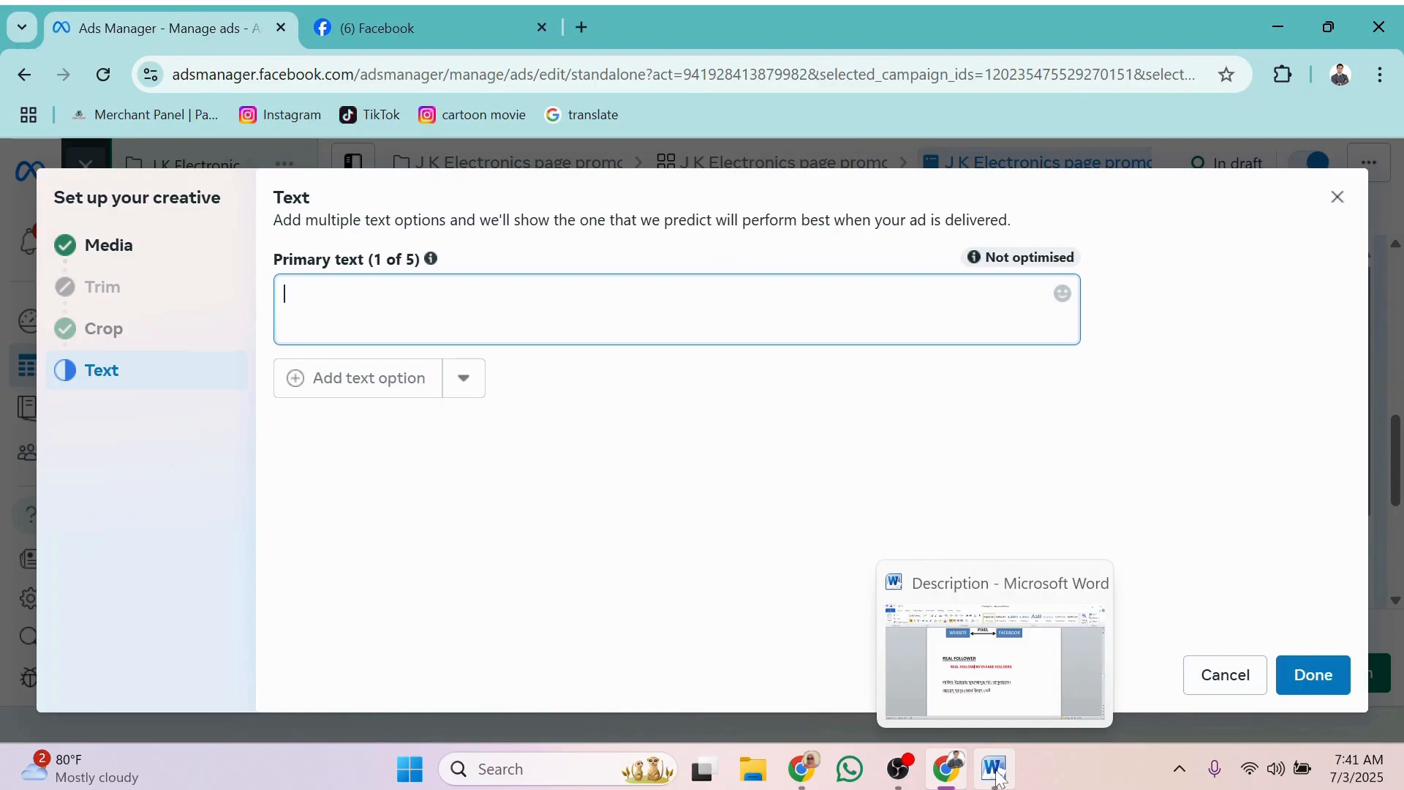
left_click(999, 777)
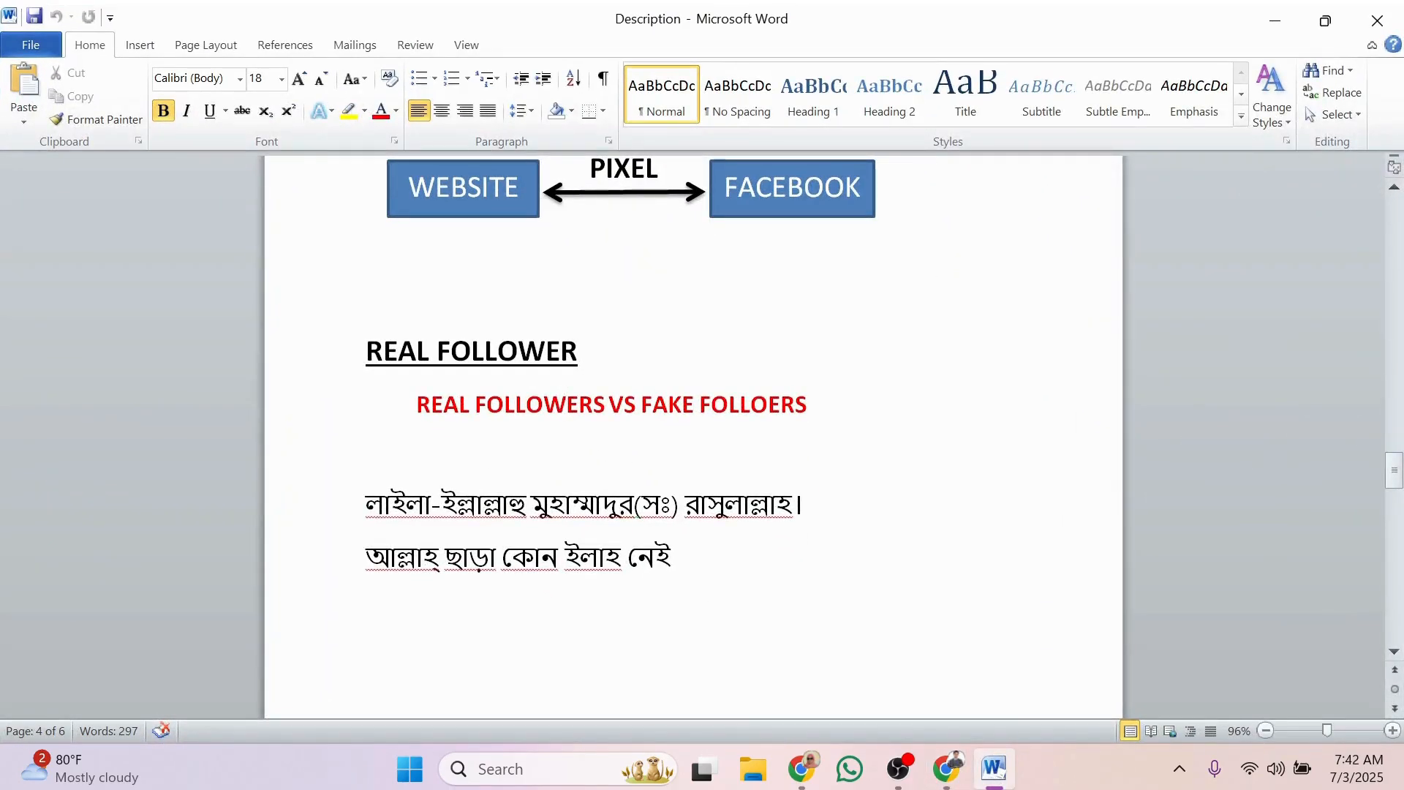
left_click_drag(805, 506, 365, 506)
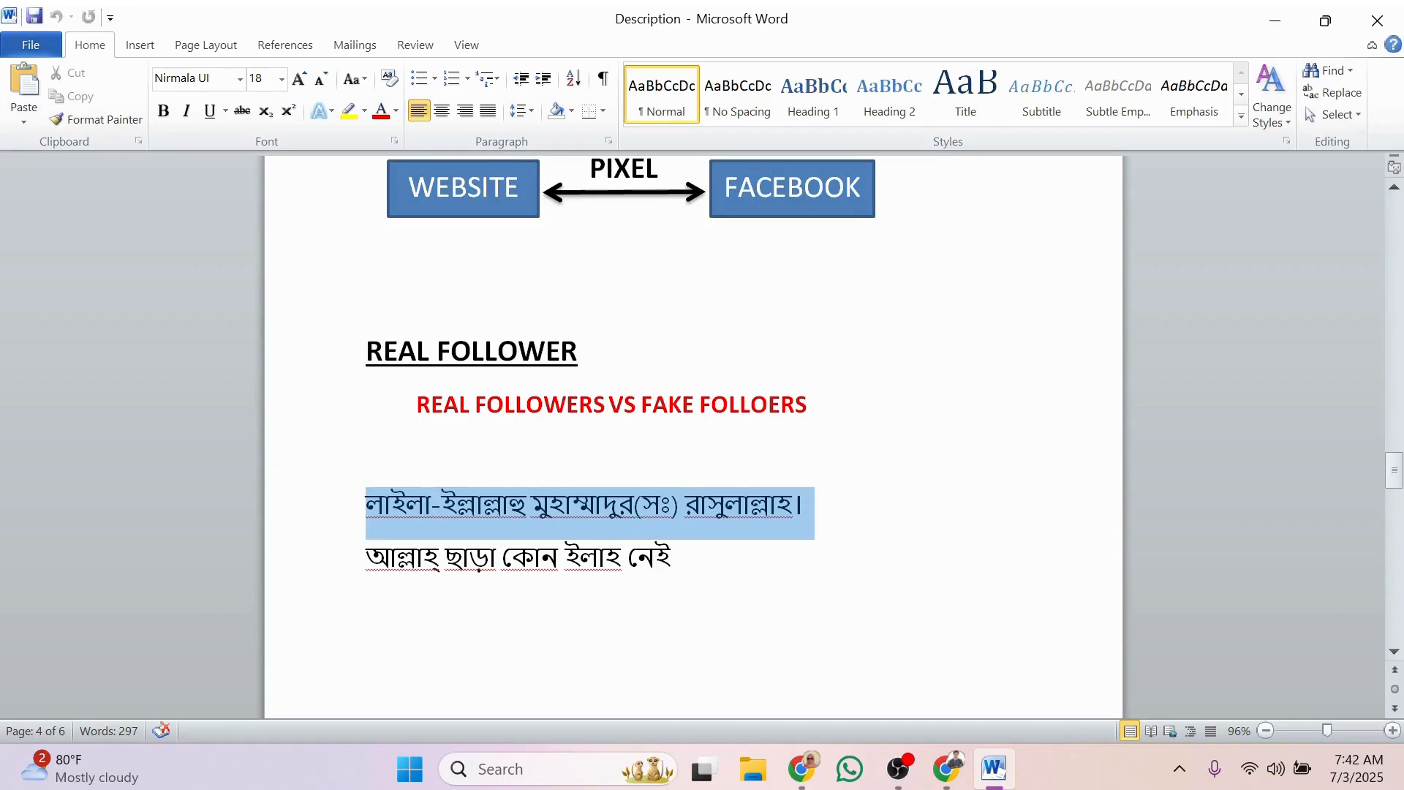
left_click(677, 601)
left_click_drag(673, 566, 366, 506)
right_click(392, 515)
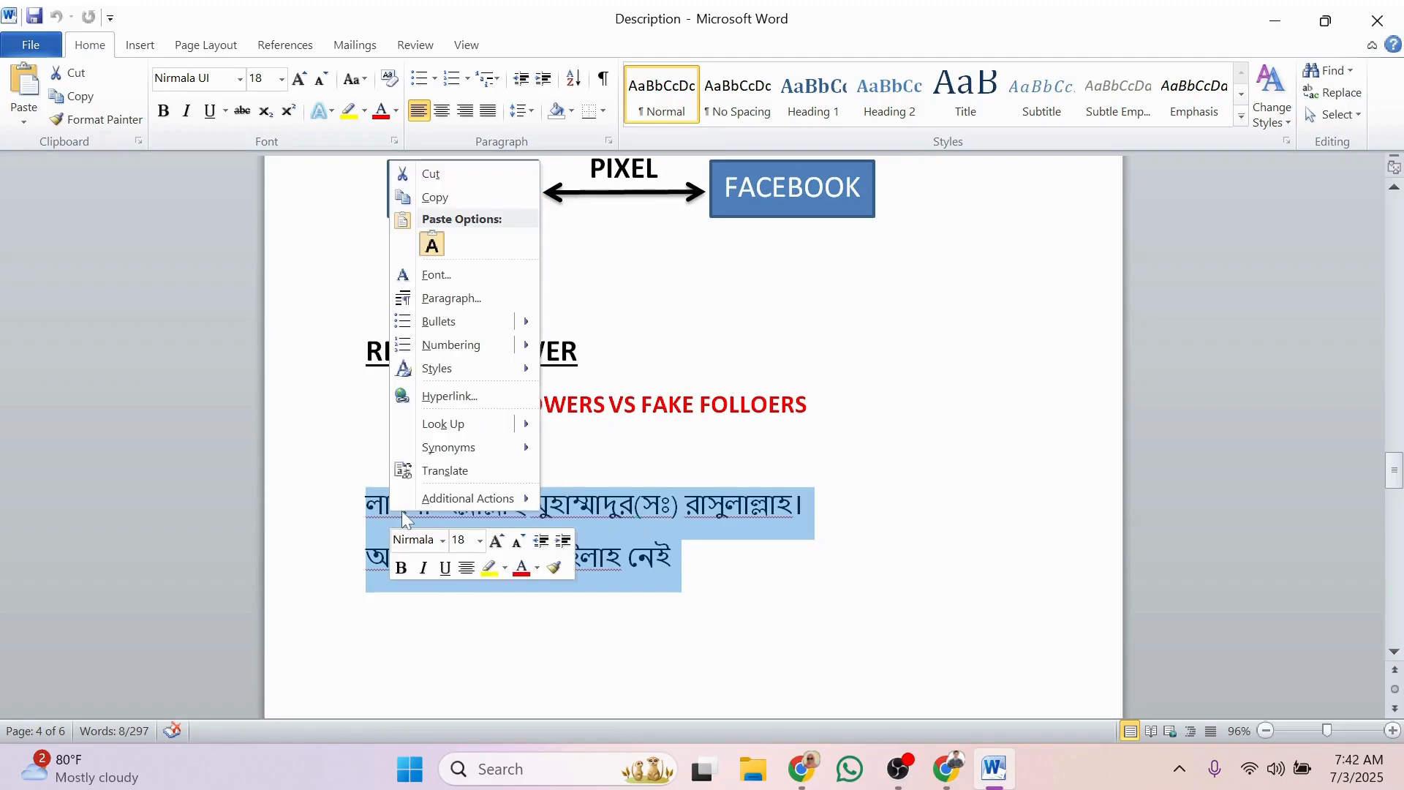
left_click(447, 199)
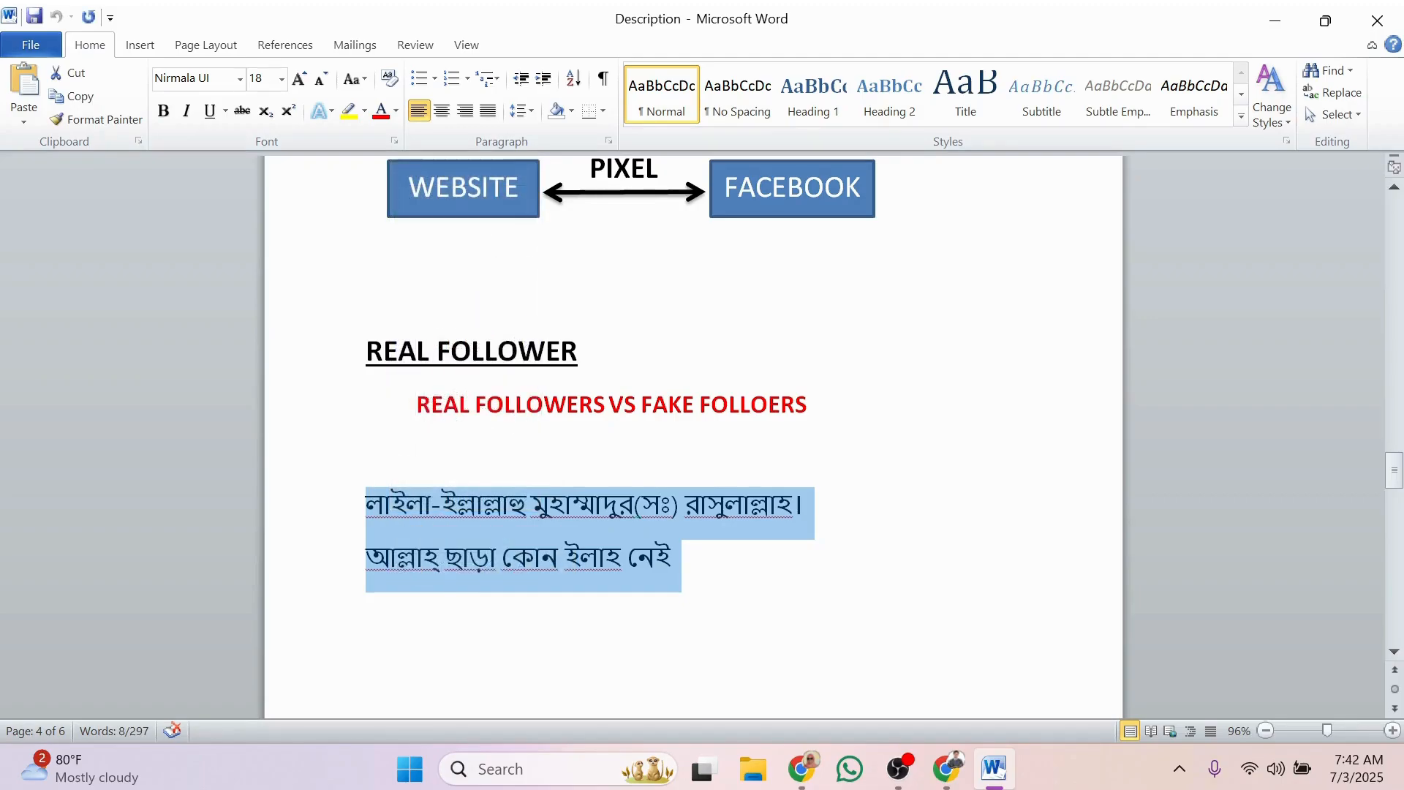
left_click(1276, 21)
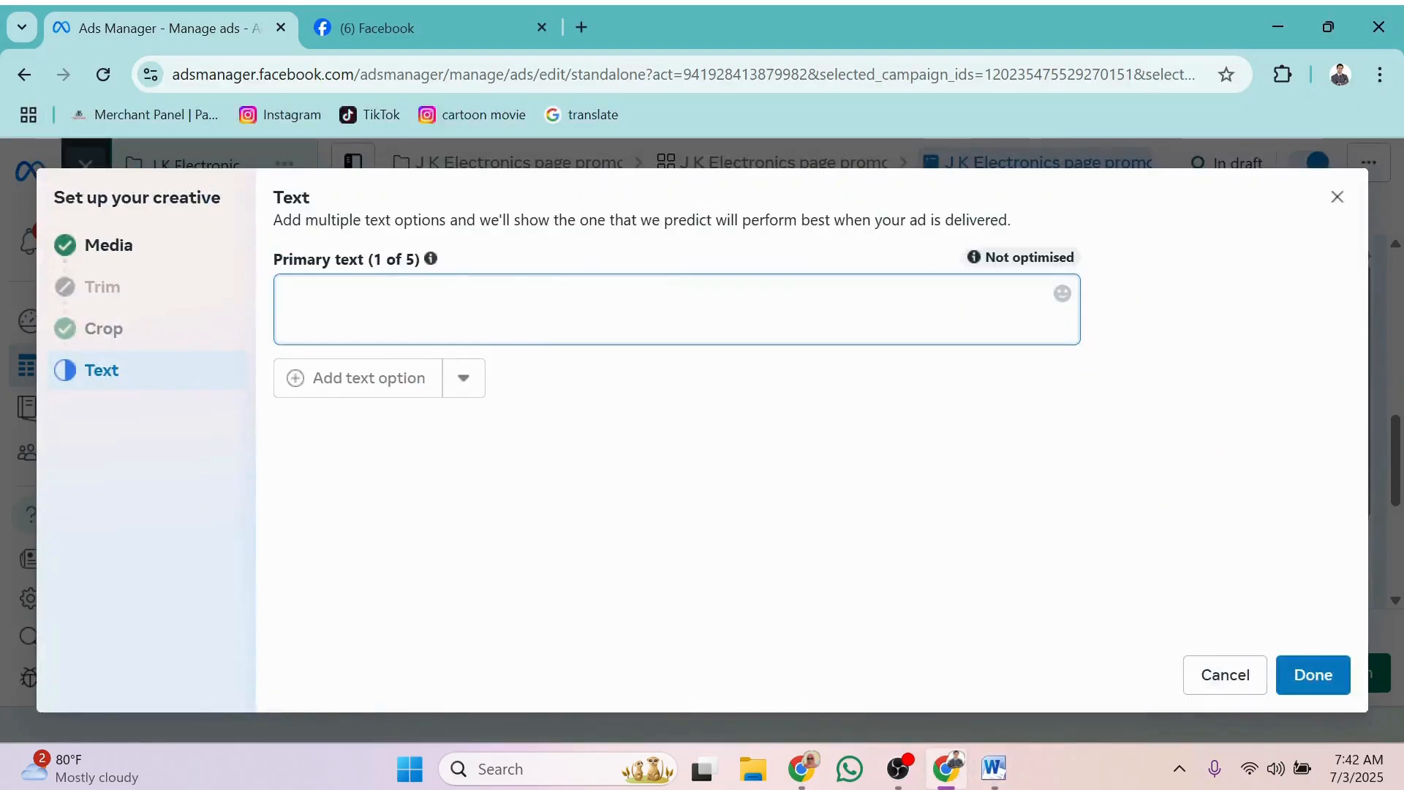
Paste the copied Bengali lines as the ad's primary text, remove the trailing blank line, and finish setting up the creative
right_click(517, 307)
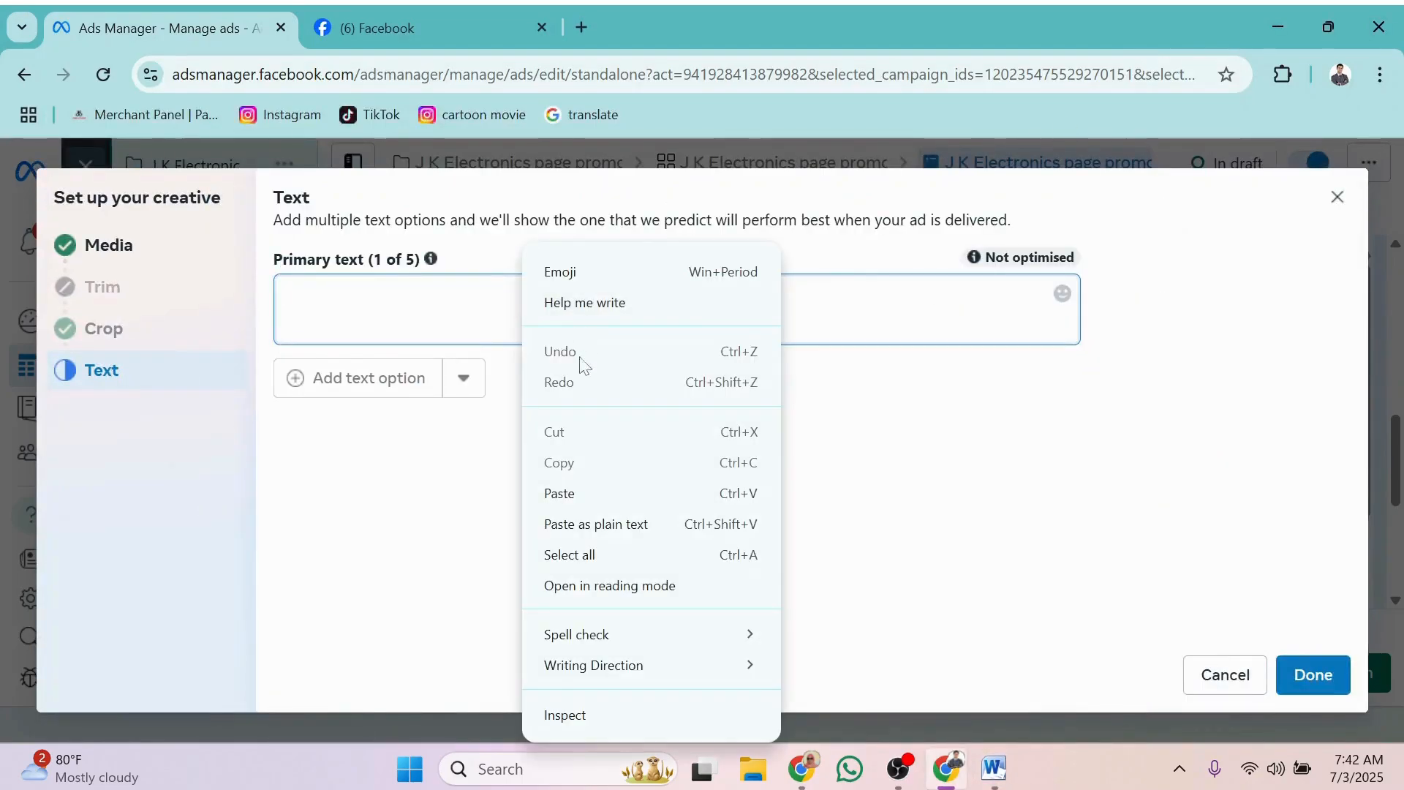
left_click(574, 492)
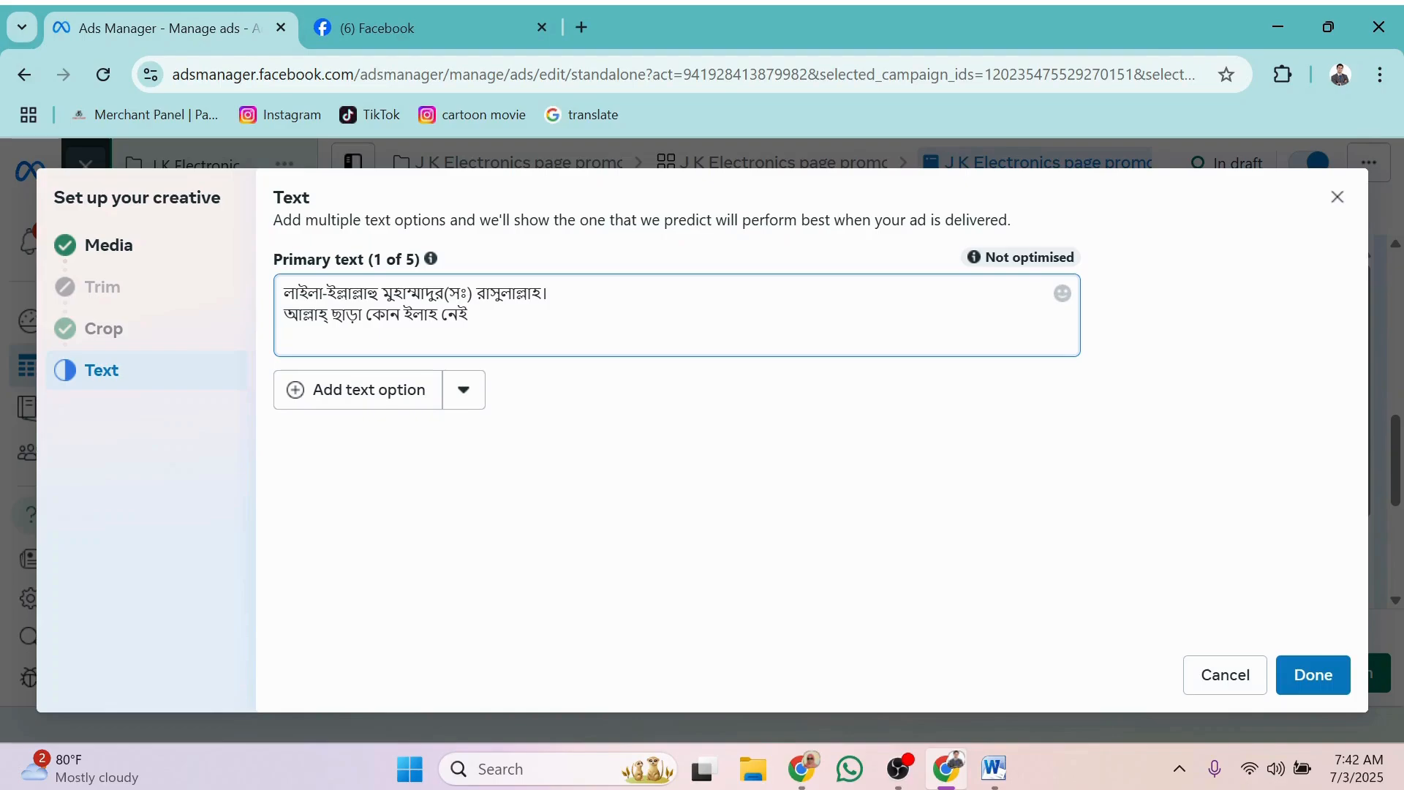
key("BackSpace")
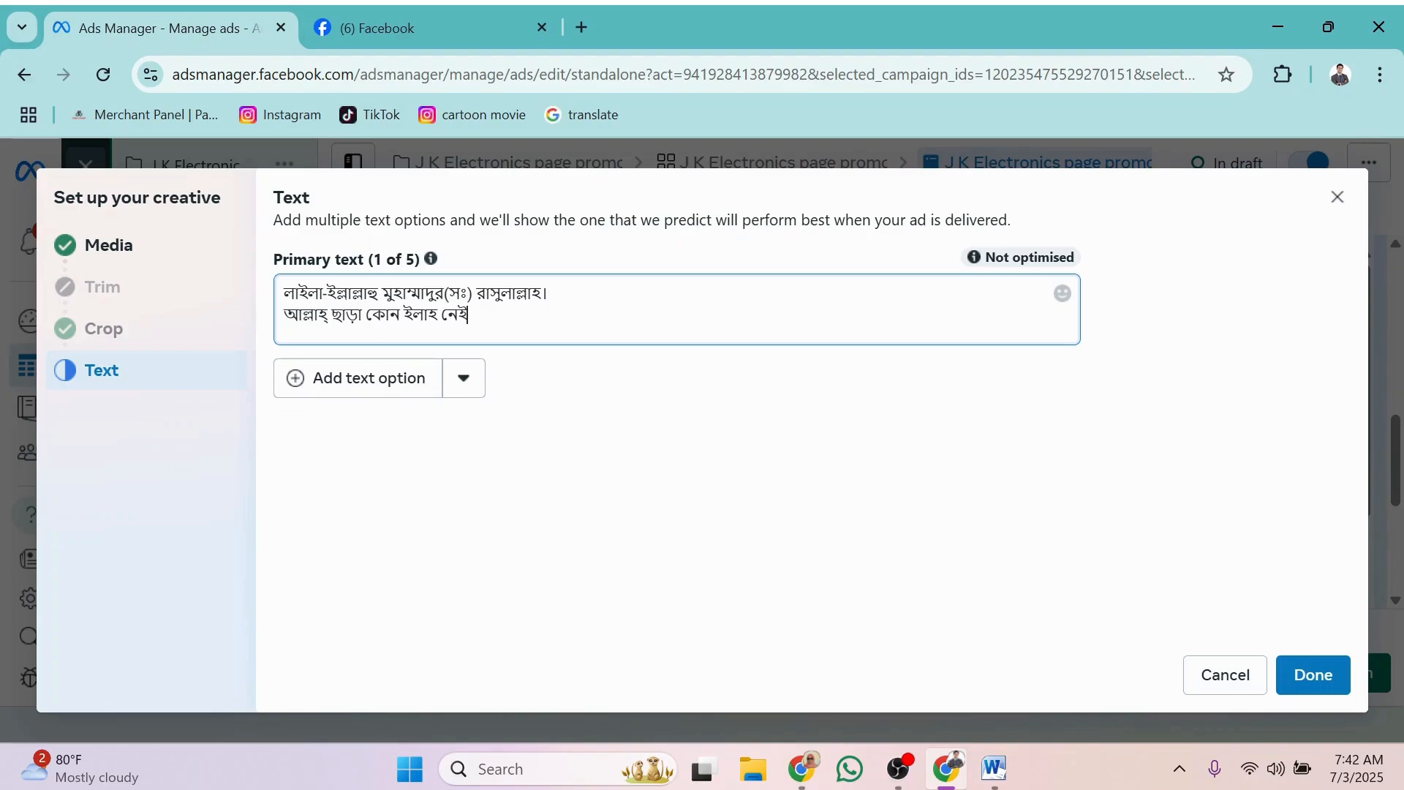
left_click(1315, 677)
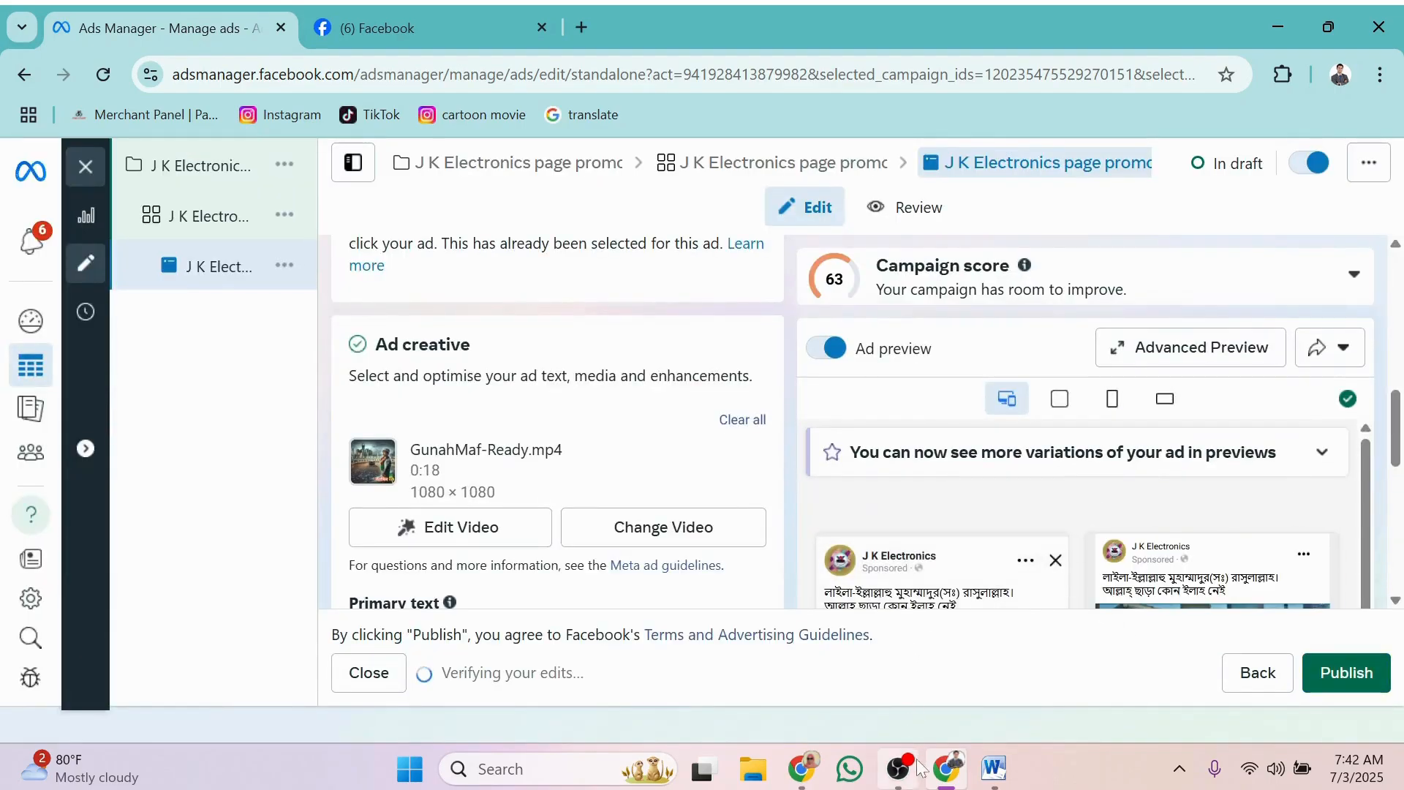
mouse_move(947, 768)
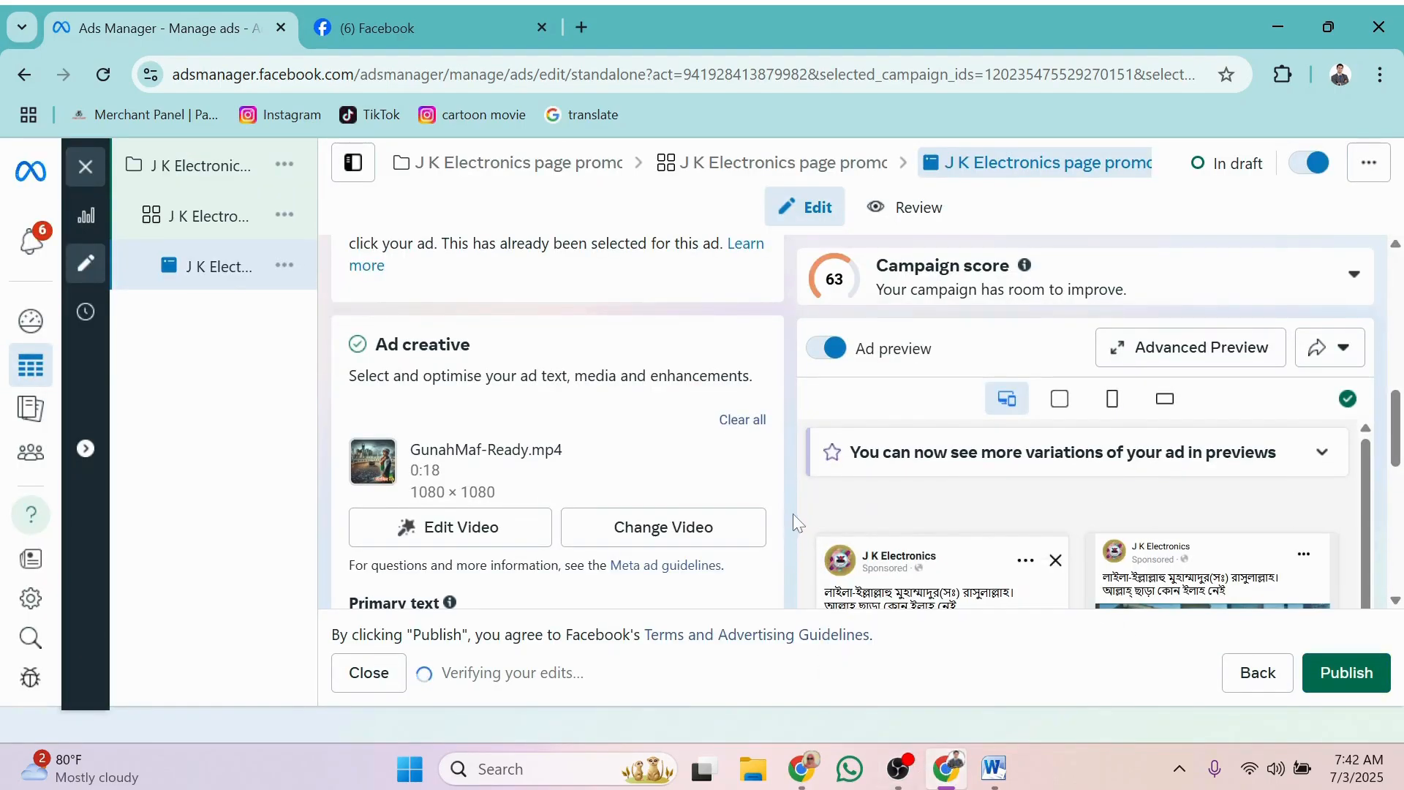
scroll(793, 513, "down", 3)
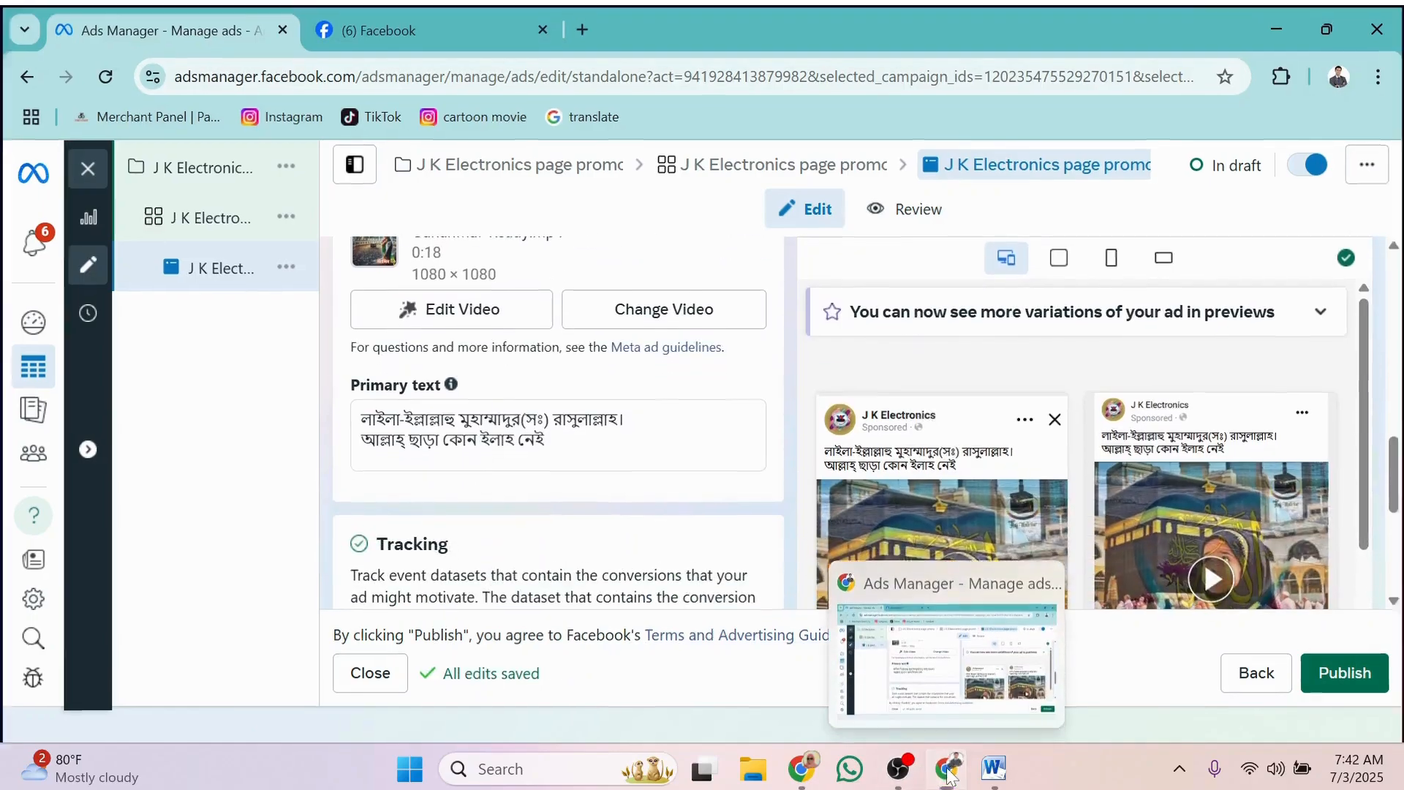
left_click(948, 769)
left_click(949, 769)
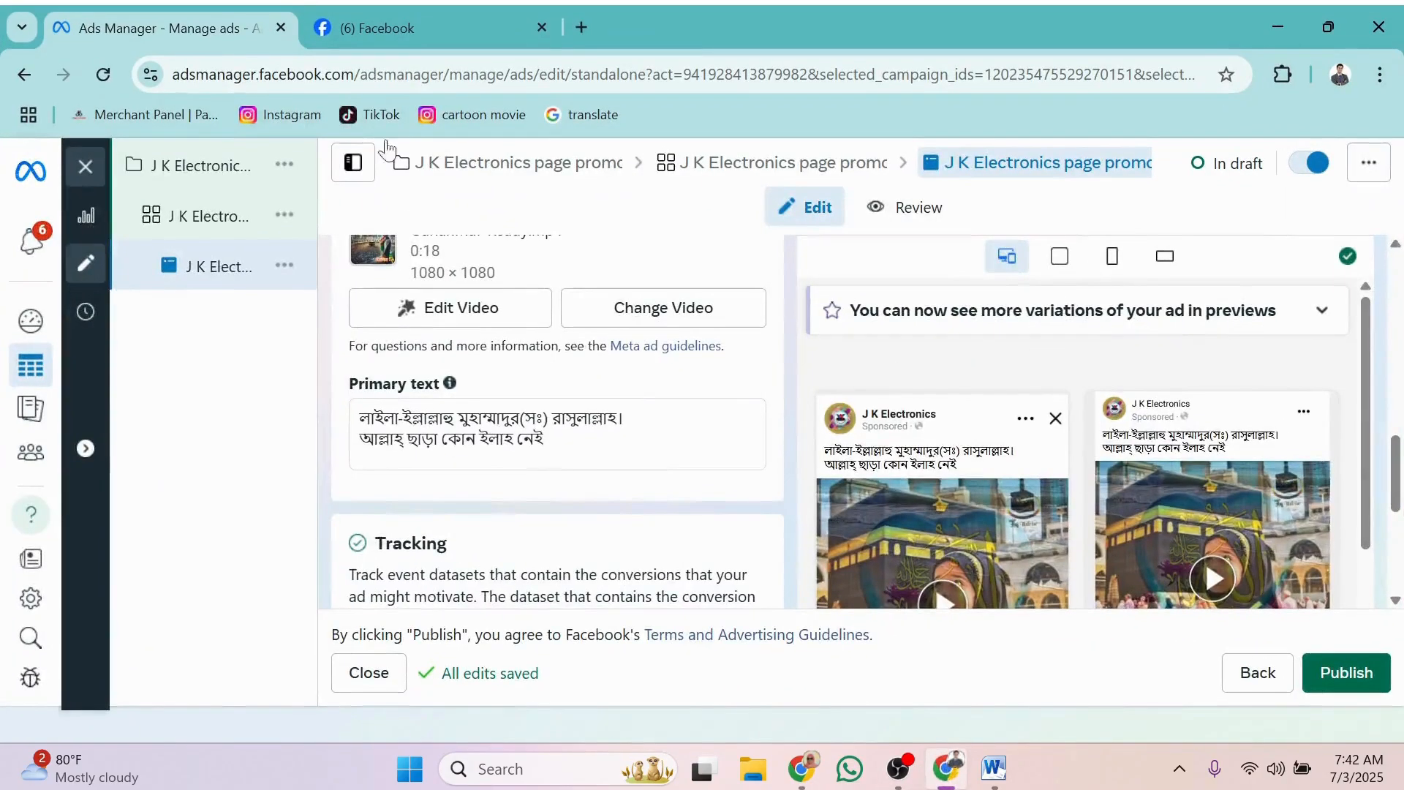
Switch to the J K Electronics Facebook page and look through its header and its posts back to February 2024
left_click(395, 28)
scroll(1019, 476, "up", 3)
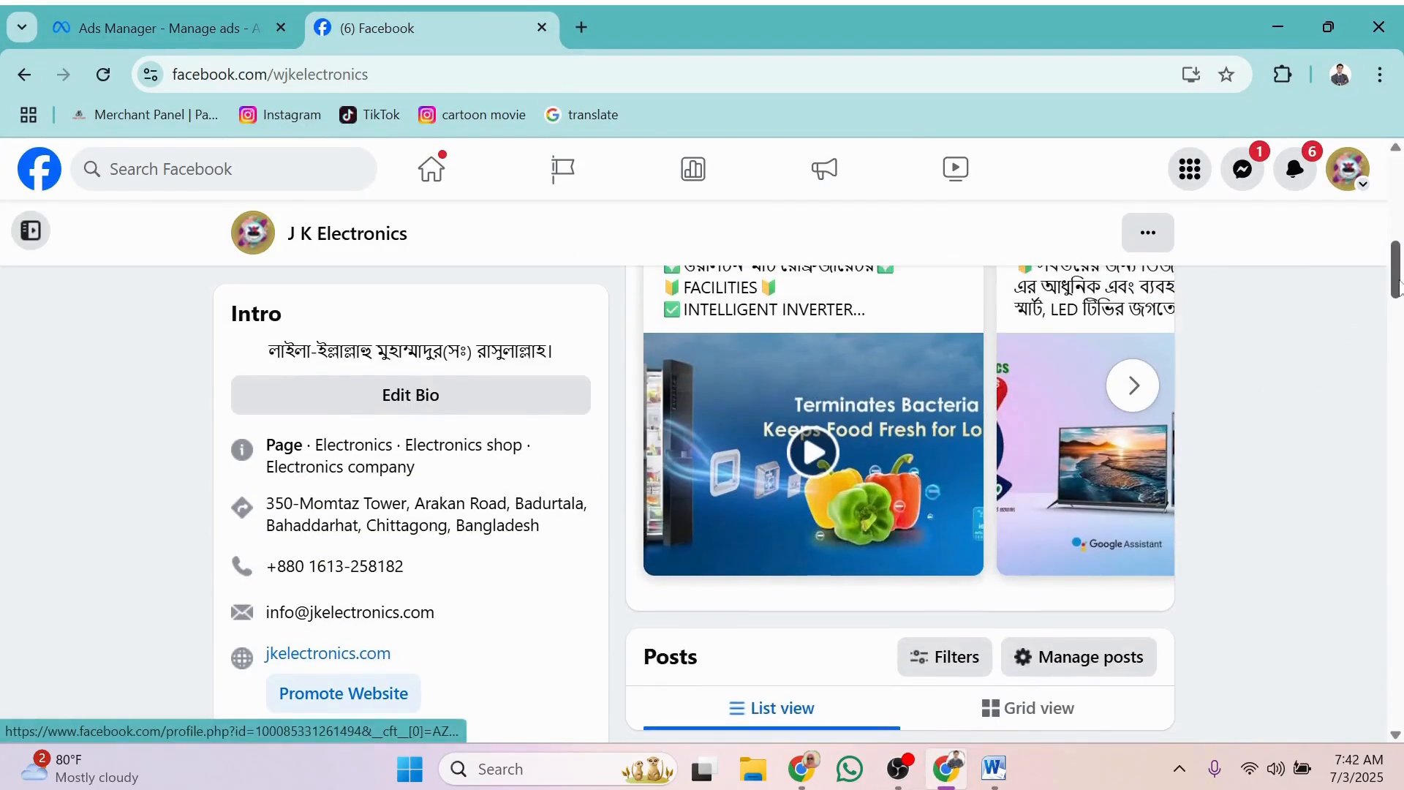
left_click_drag(1400, 281, 1403, 150)
scroll(925, 605, "down", 4)
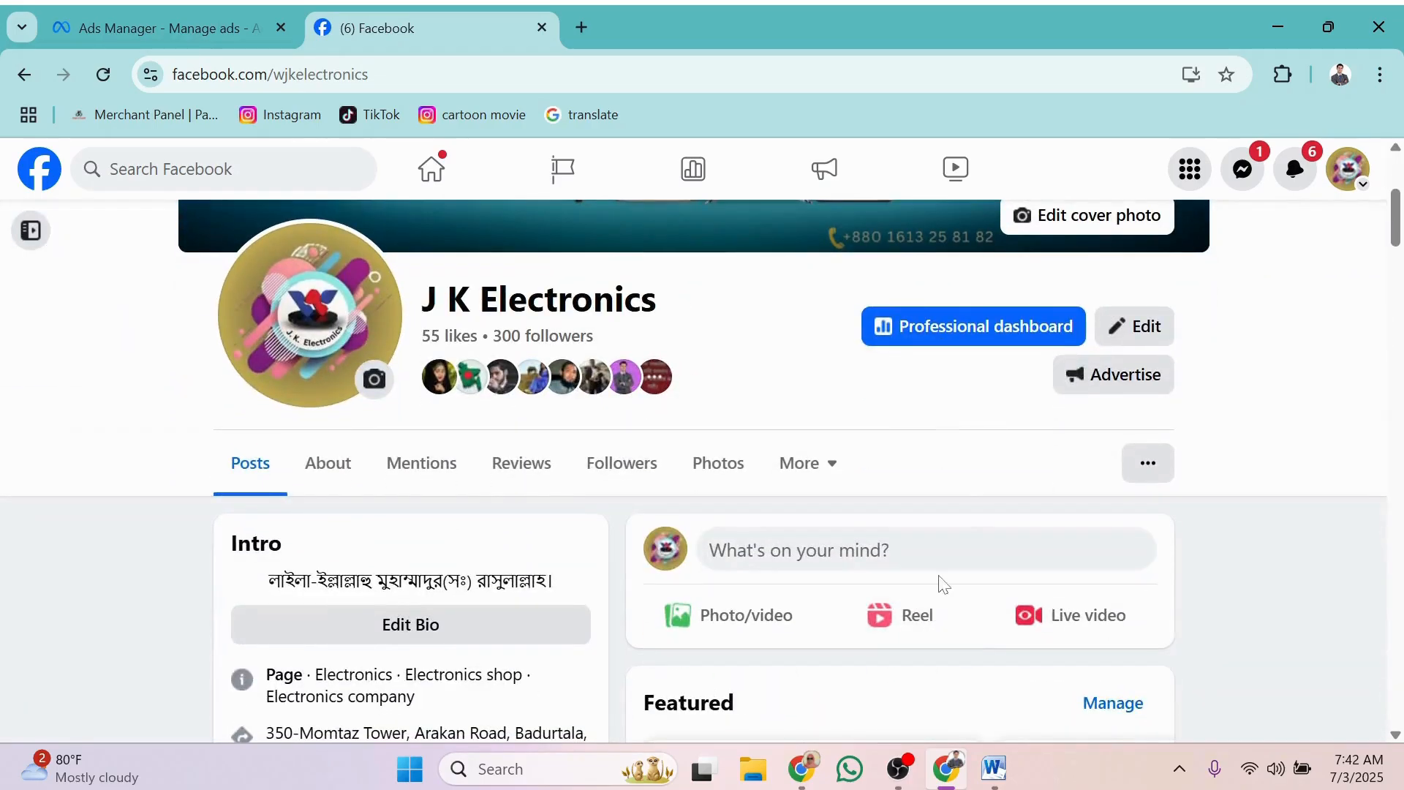
scroll(906, 563, "down", 4)
scroll(888, 571, "down", 10)
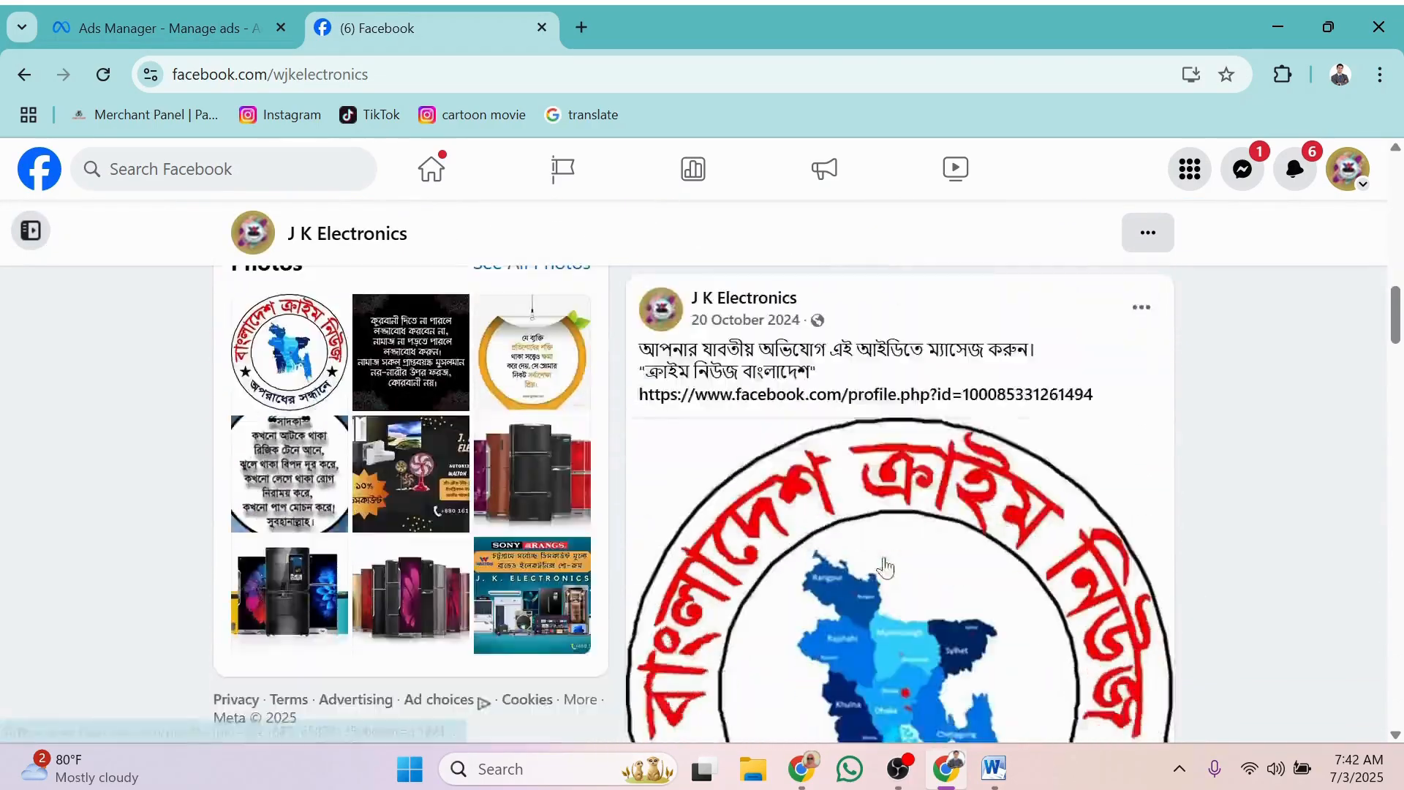
scroll(888, 567, "down", 20)
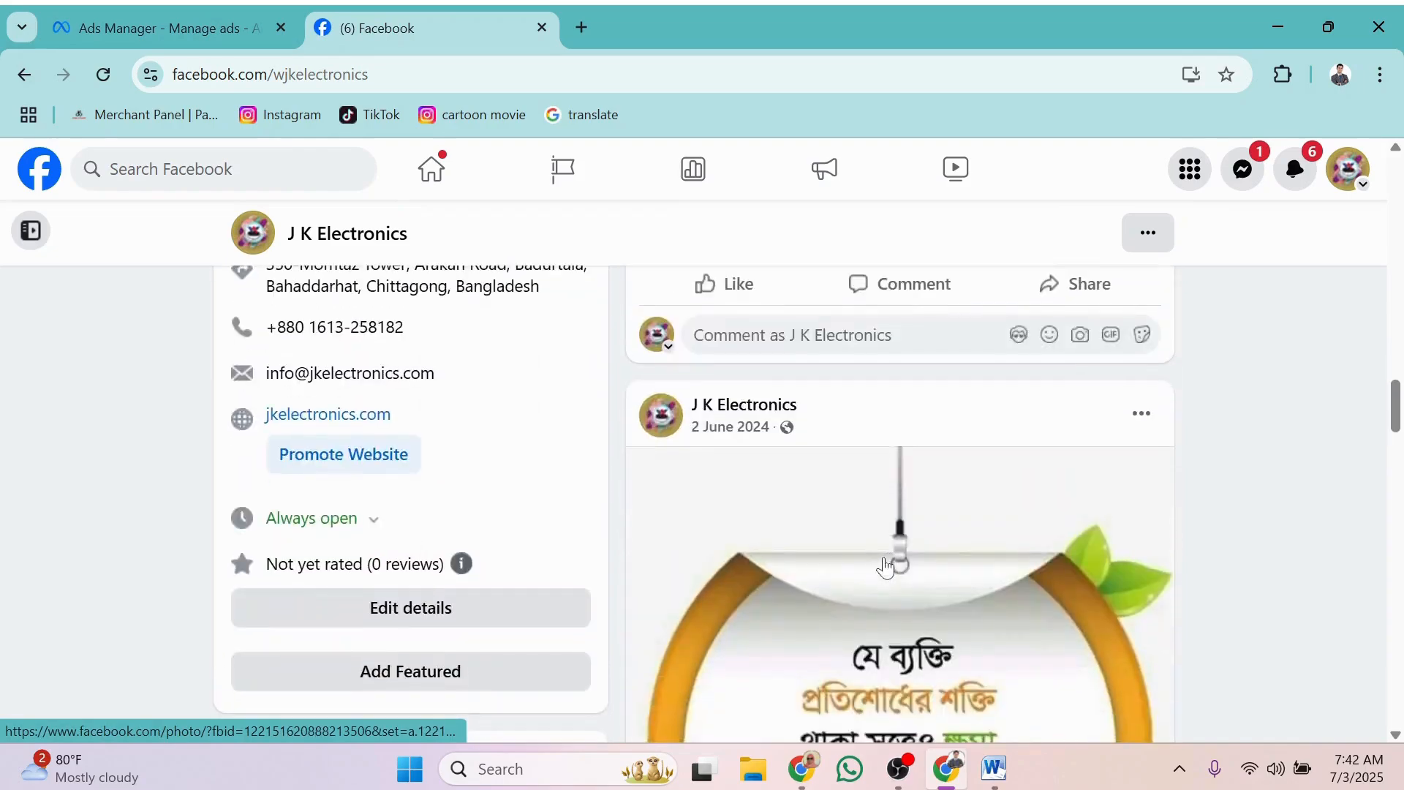
scroll(886, 568, "down", 20)
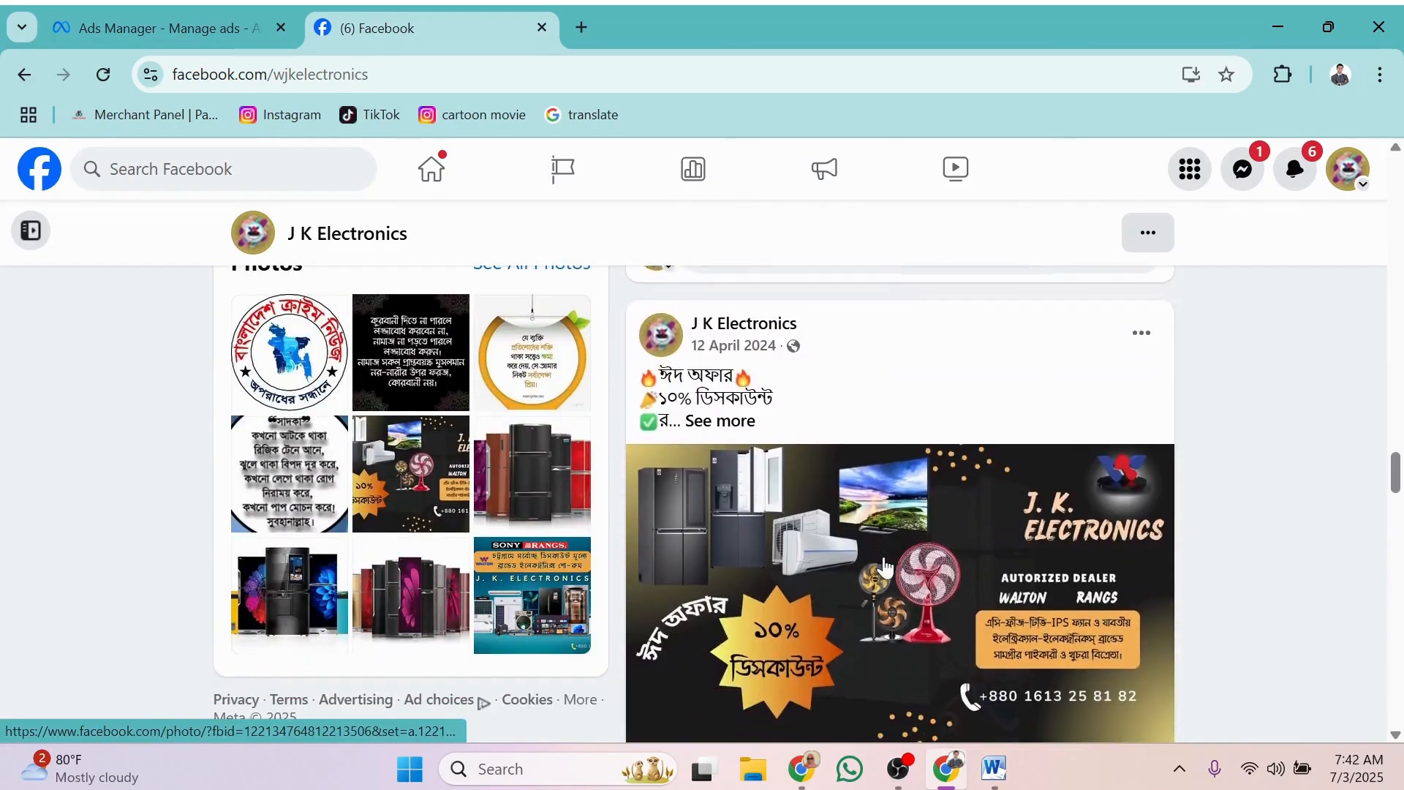
scroll(886, 567, "down", 20)
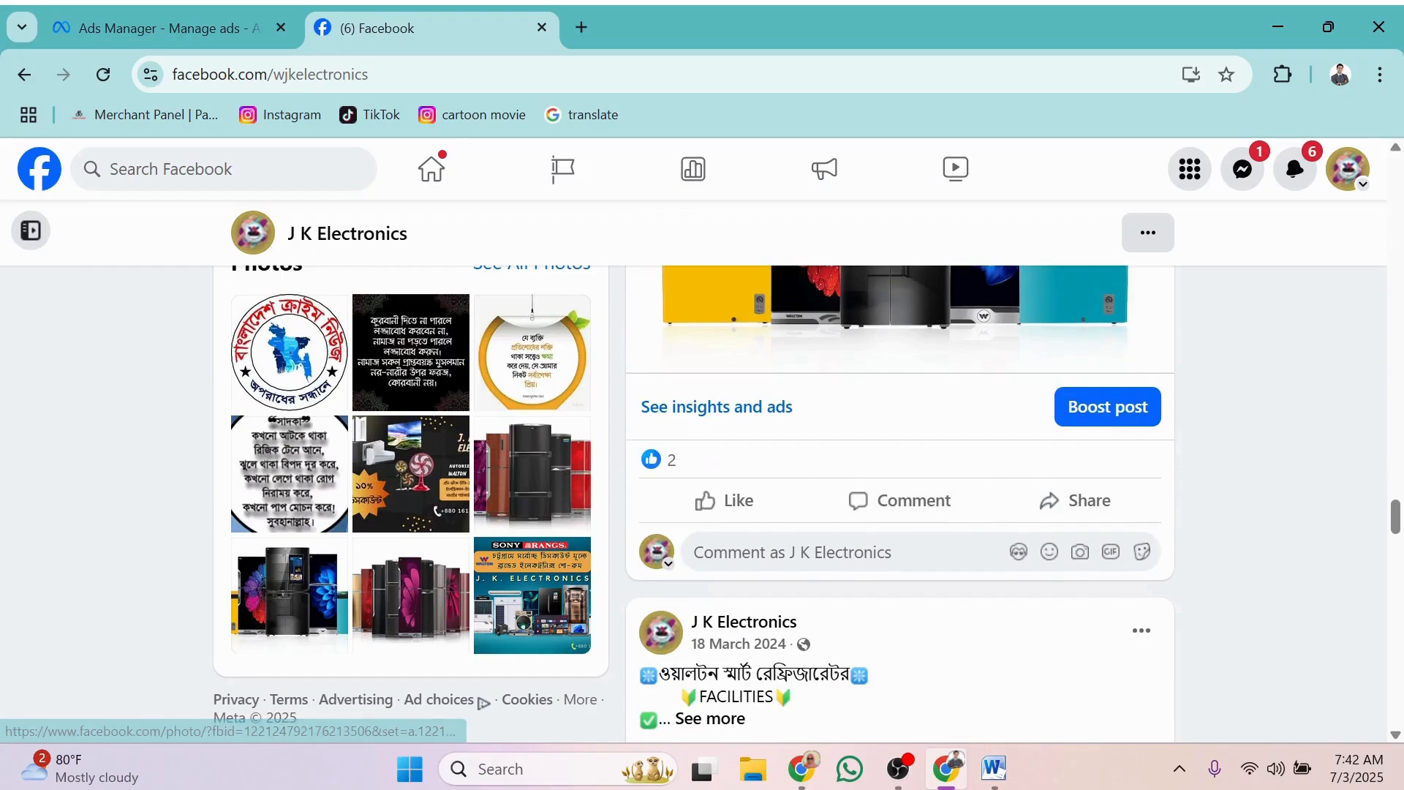
scroll(886, 568, "down", 20)
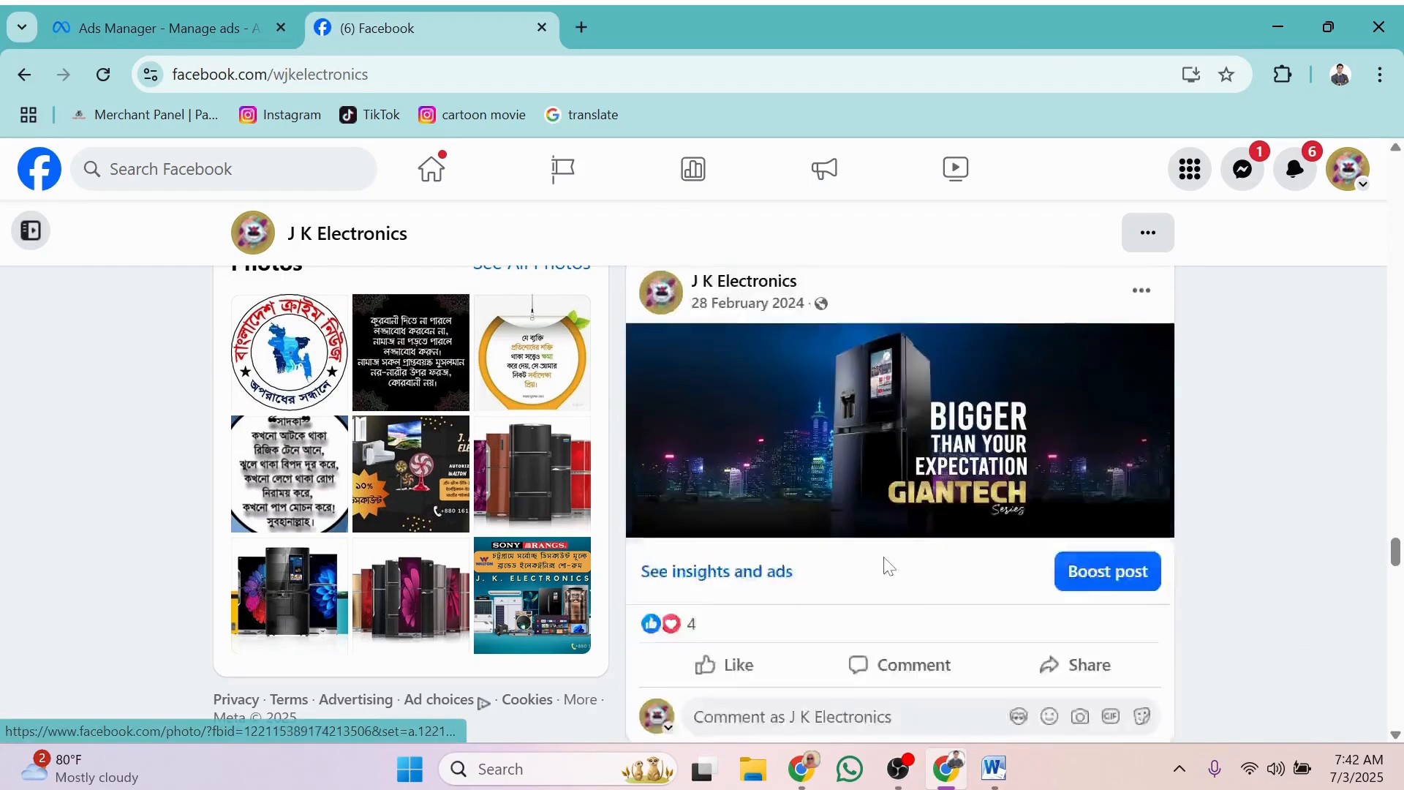
scroll(886, 567, "down", 20)
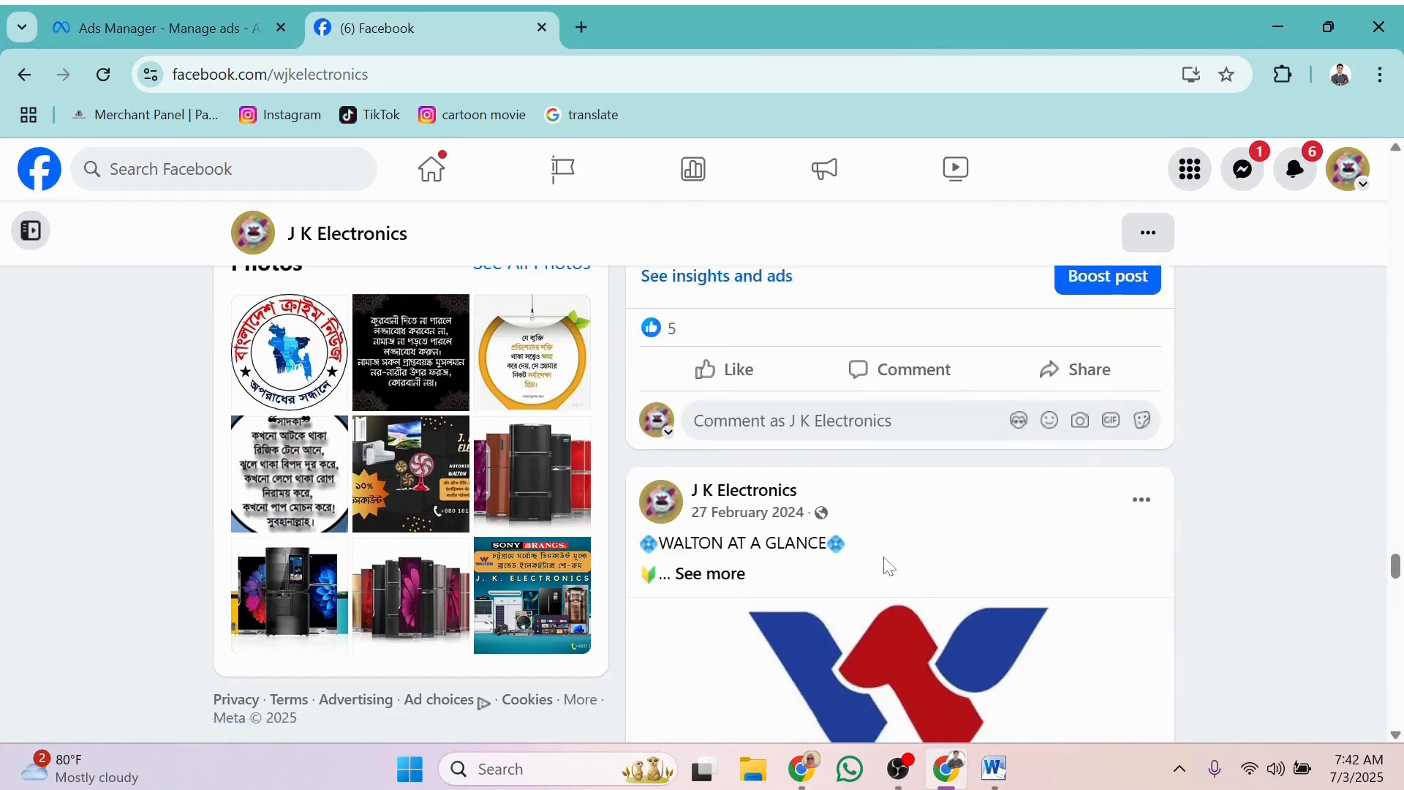
scroll(888, 565, "down", 15)
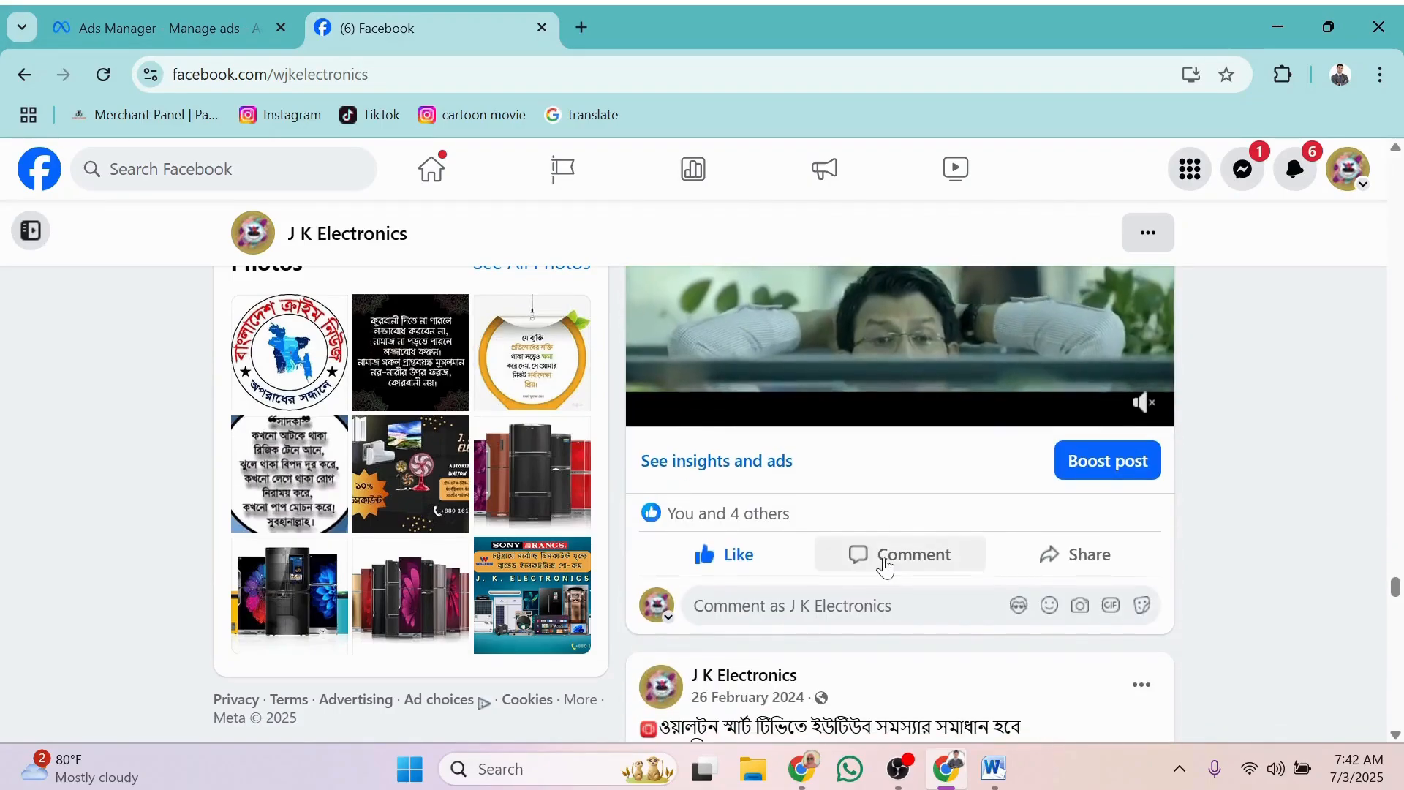
scroll(886, 567, "down", 6)
scroll(886, 567, "down", 8)
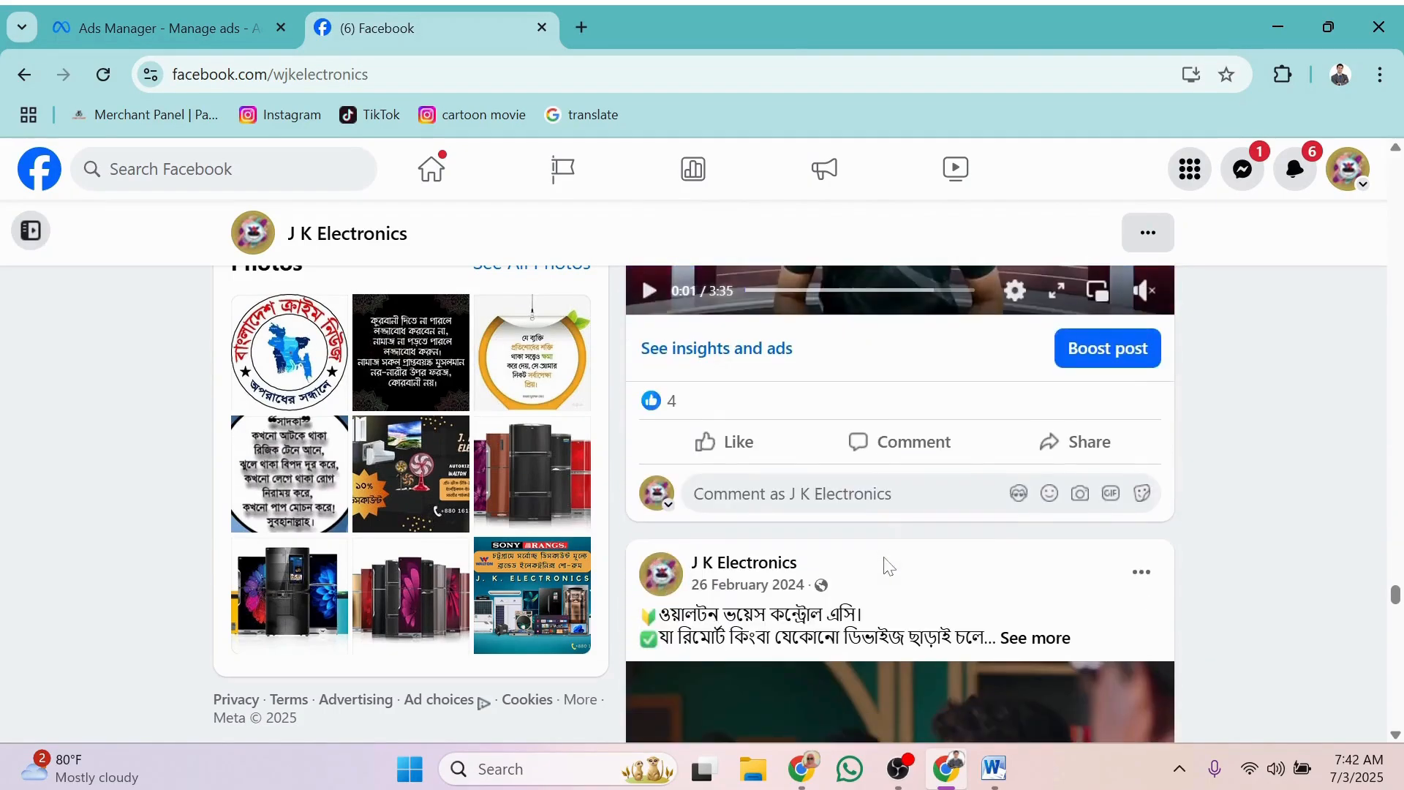
scroll(886, 566, "down", 9)
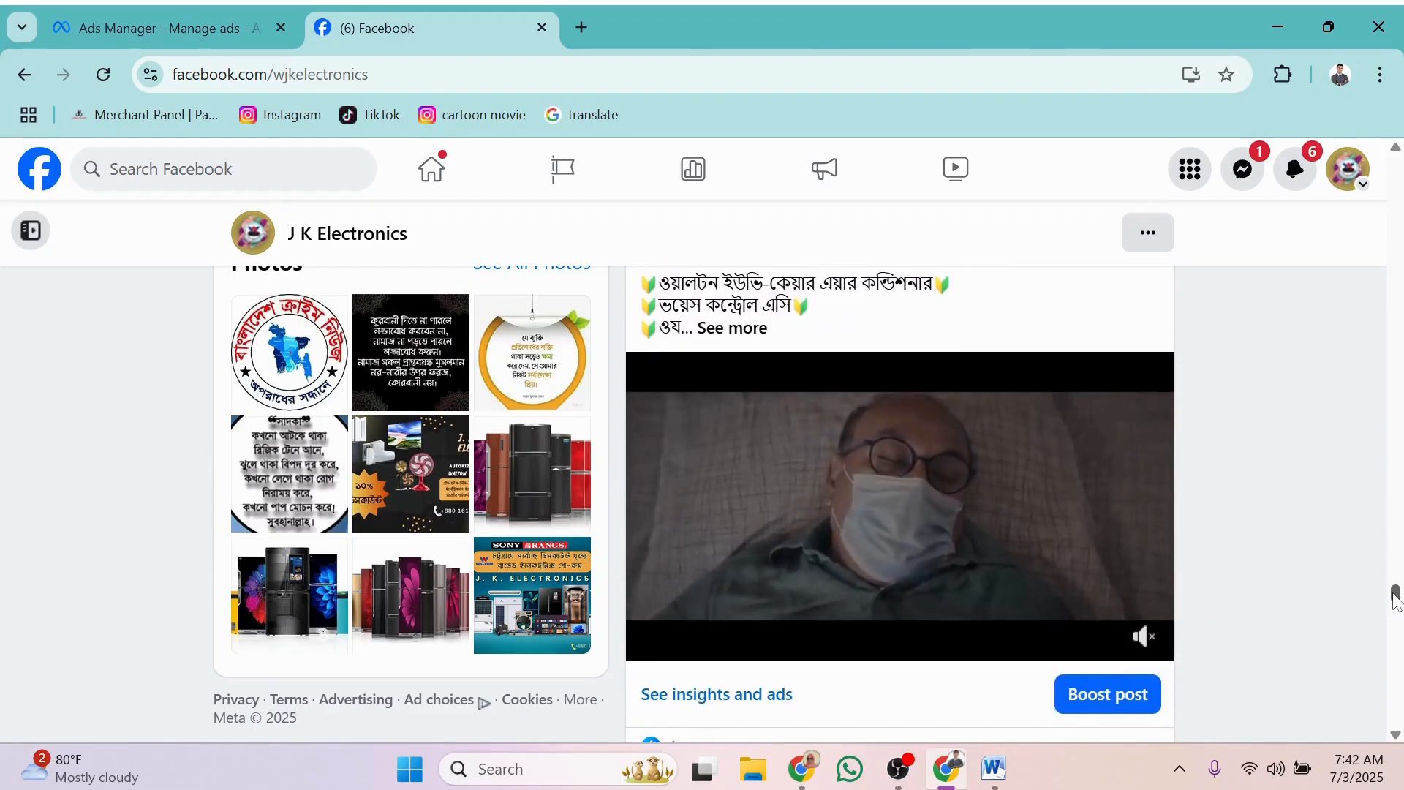
left_click_drag(1397, 596, 1402, 149)
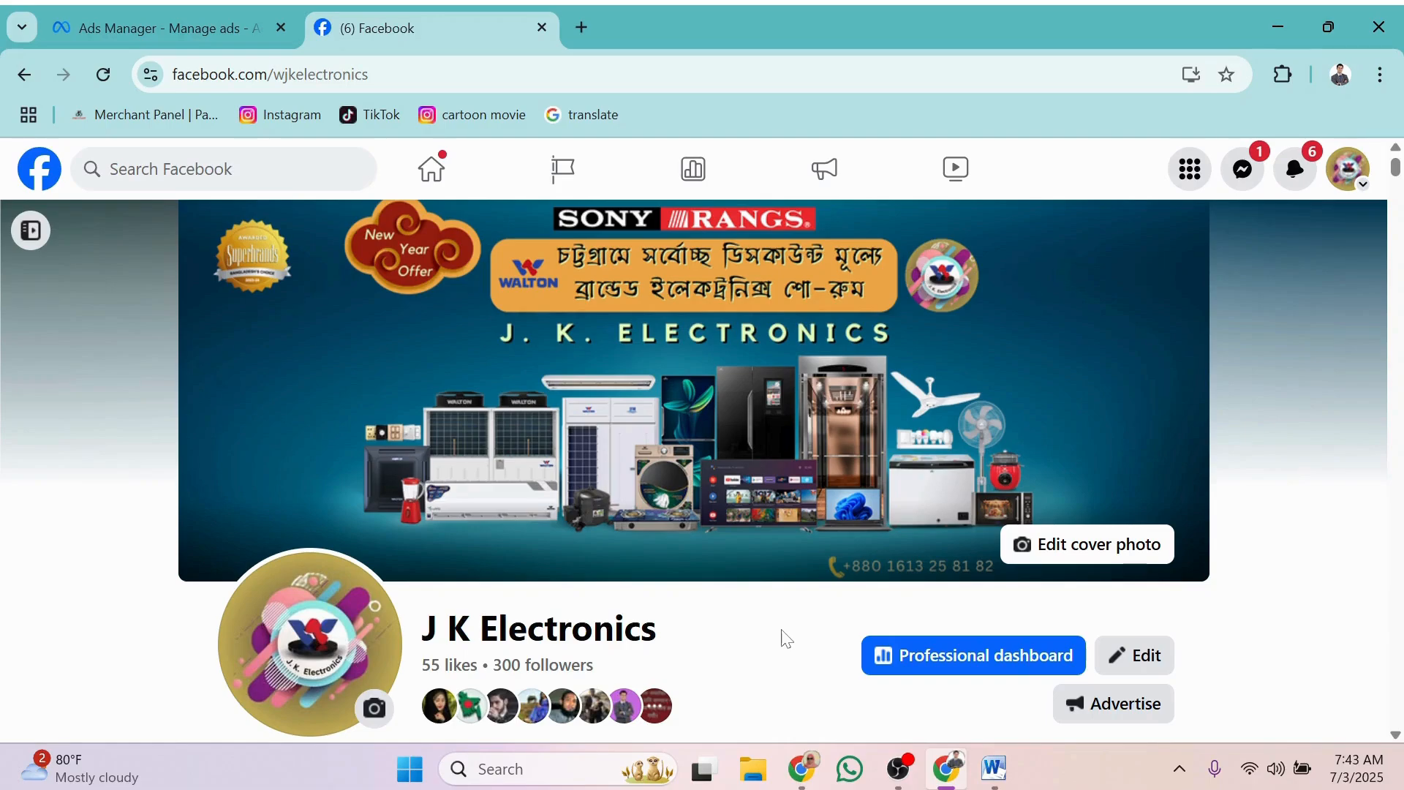
Return to Ads Manager and examine the Facebook Feed ad preview from its primary text down to the page like option
left_click(199, 31)
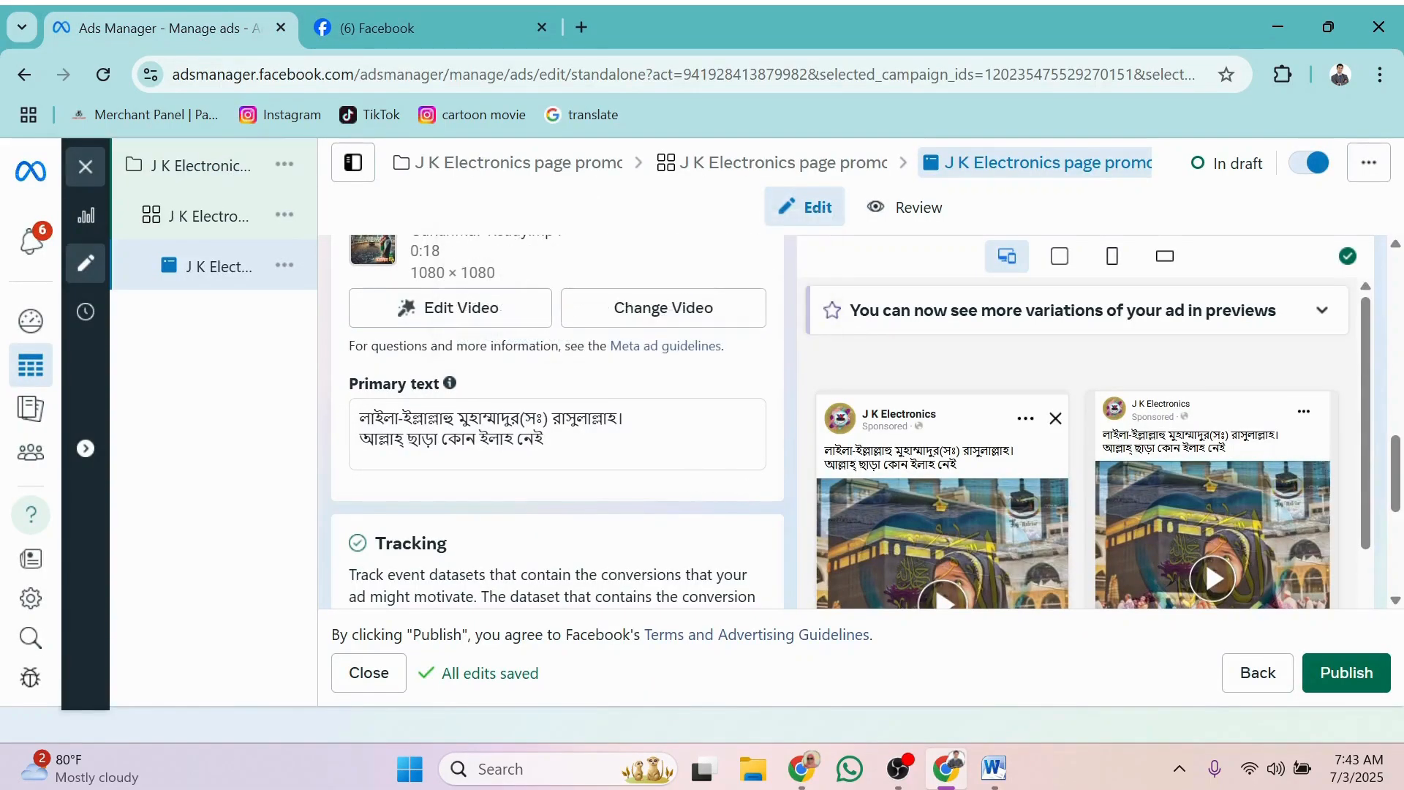
mouse_move(875, 521)
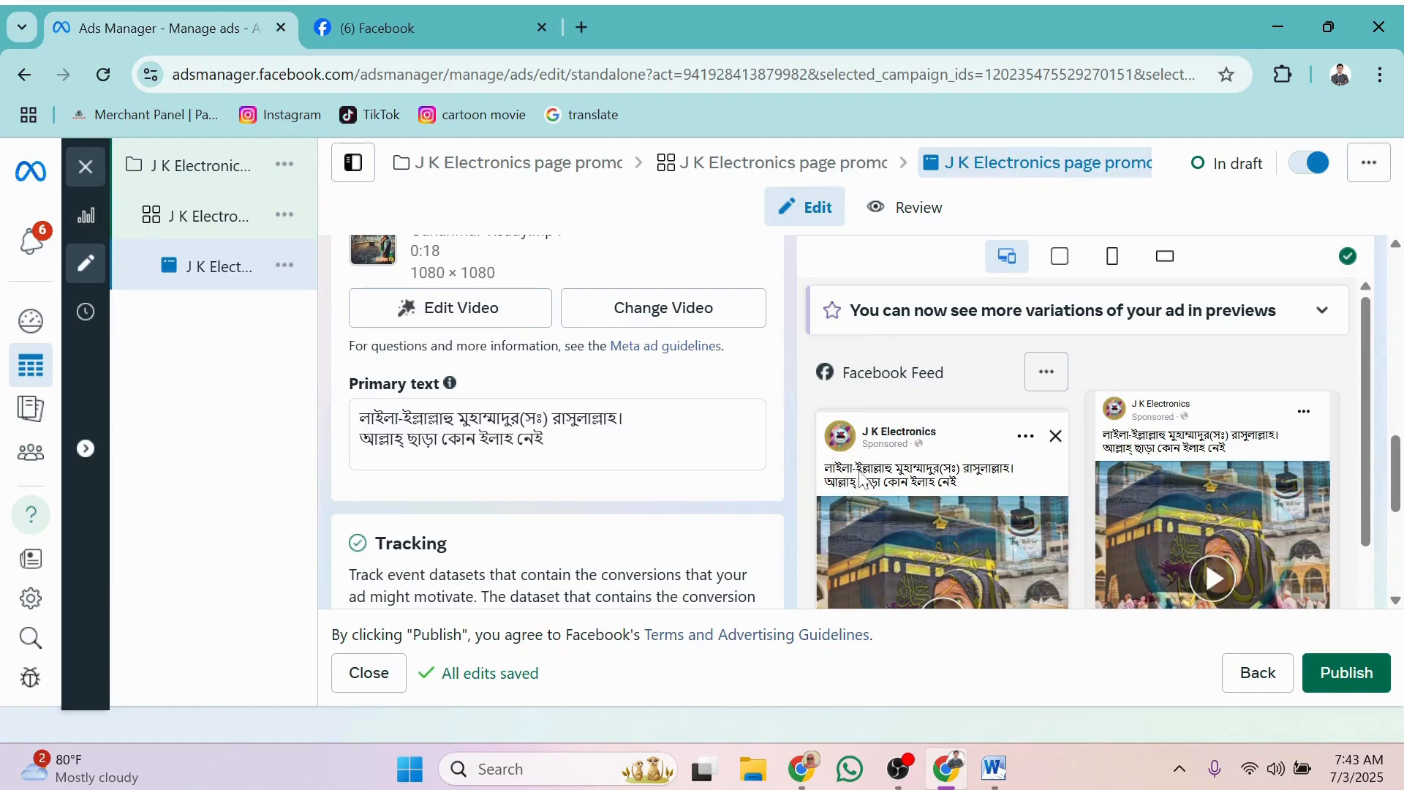
scroll(861, 479, "down", 5)
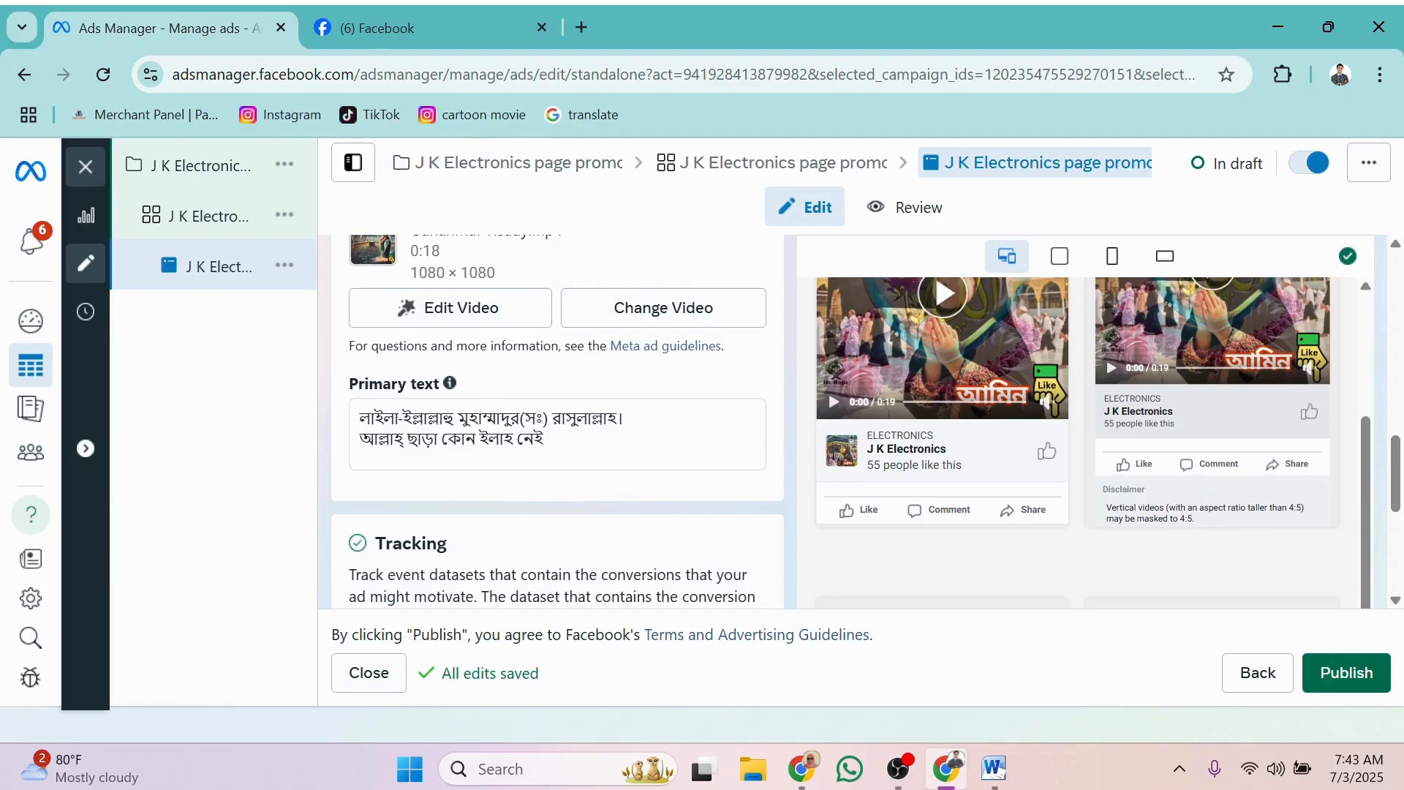
Compare the ad with the J K Electronics page's About details and Intro bio on Facebook, and return to the ad preview in Ads Manager
left_click(413, 33)
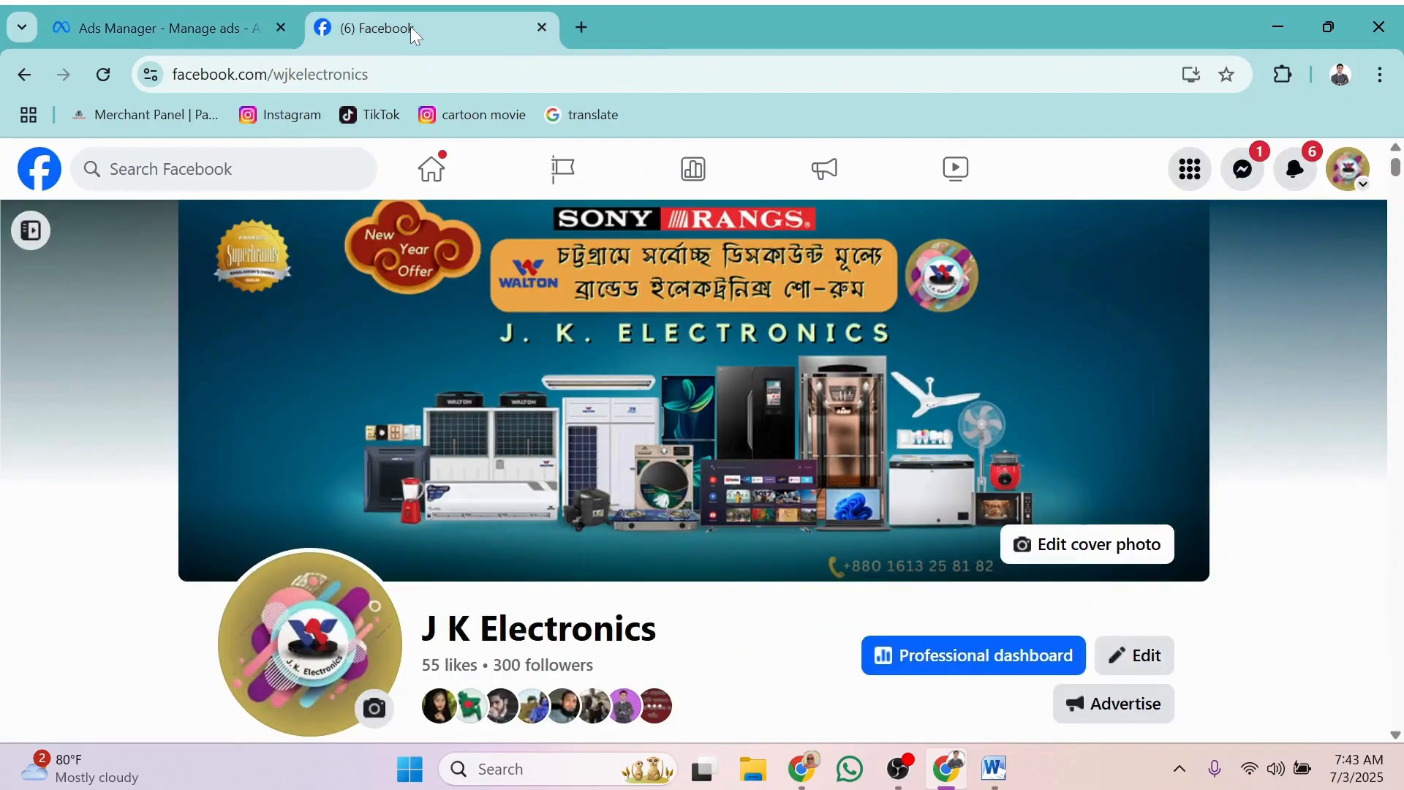
scroll(343, 545, "down", 3)
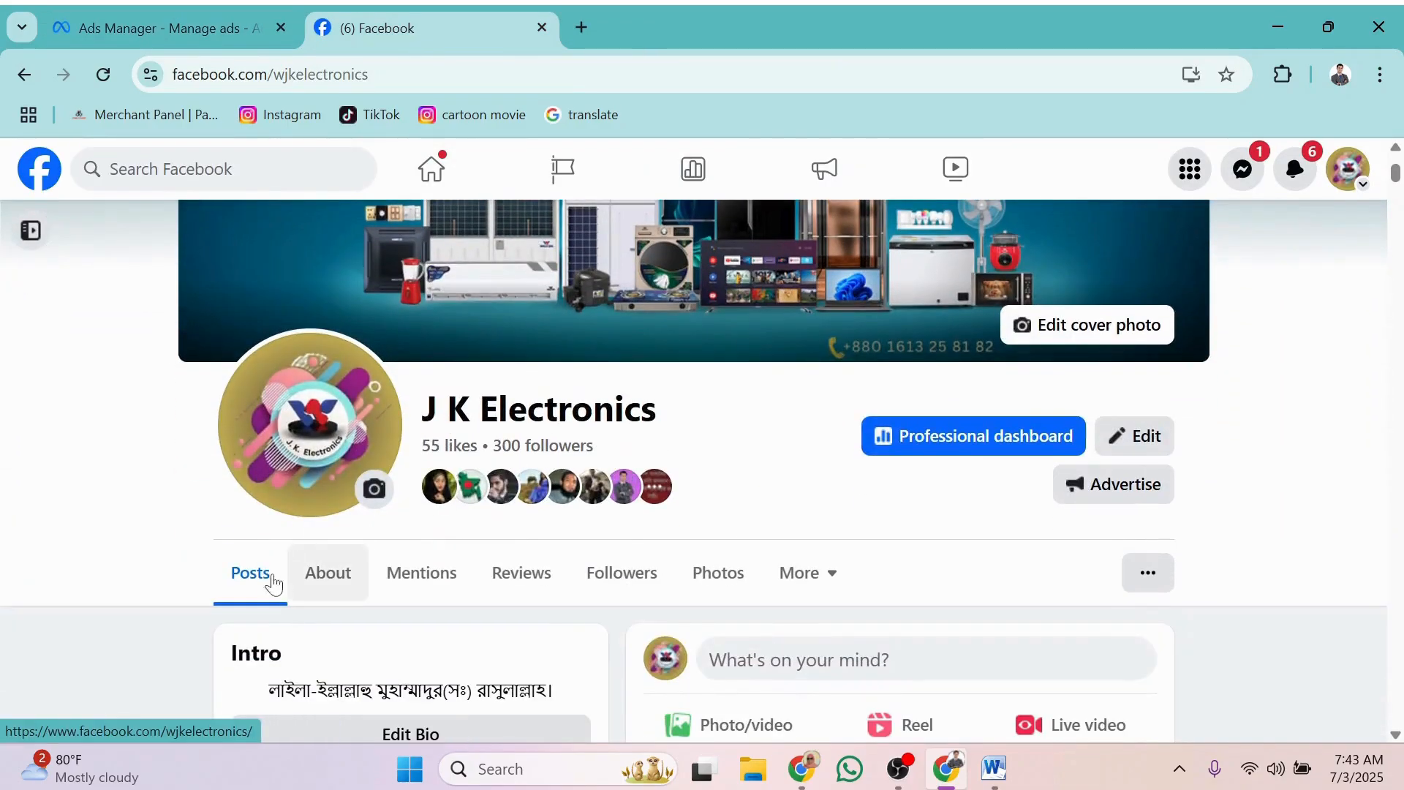
left_click(310, 573)
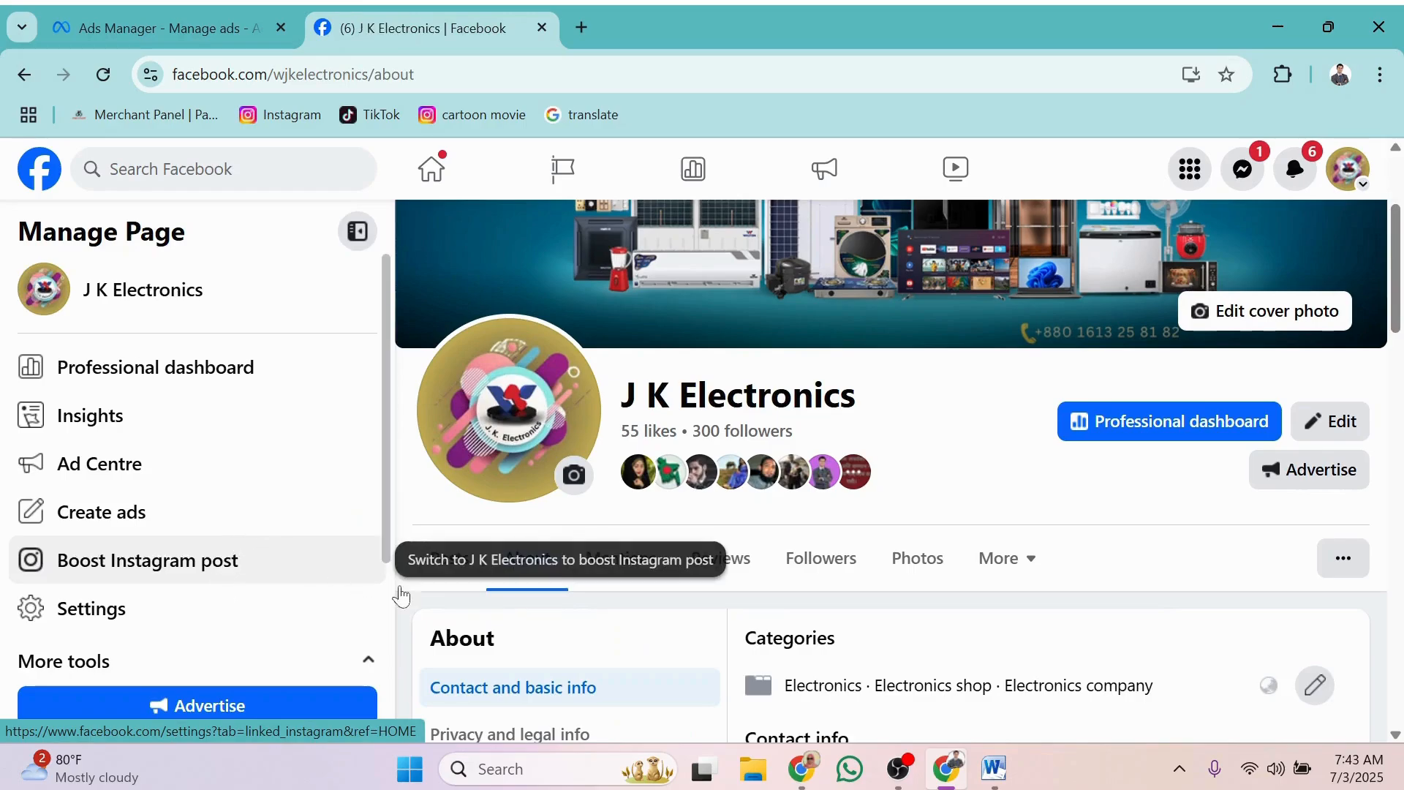
scroll(558, 605, "down", 3)
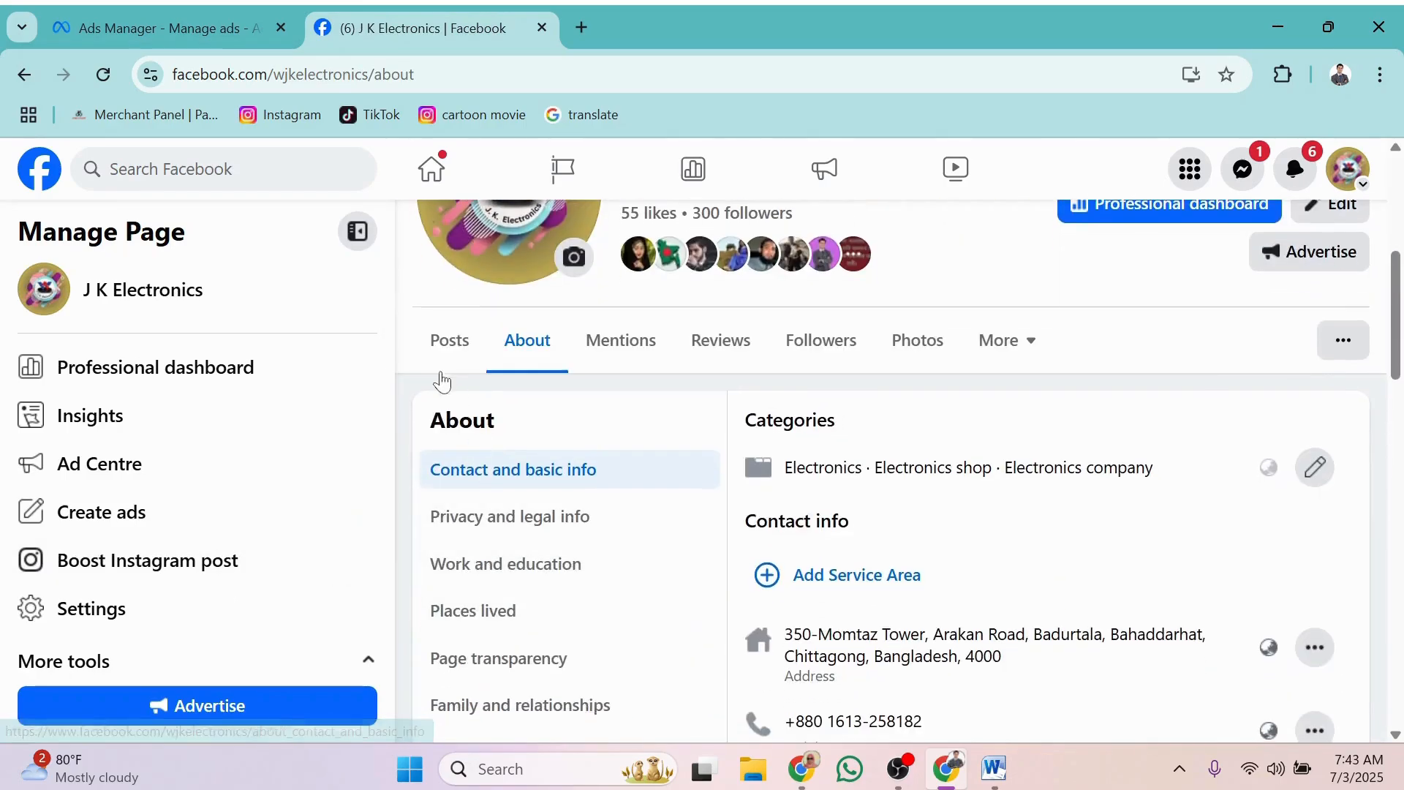
left_click(448, 342)
left_click(357, 231)
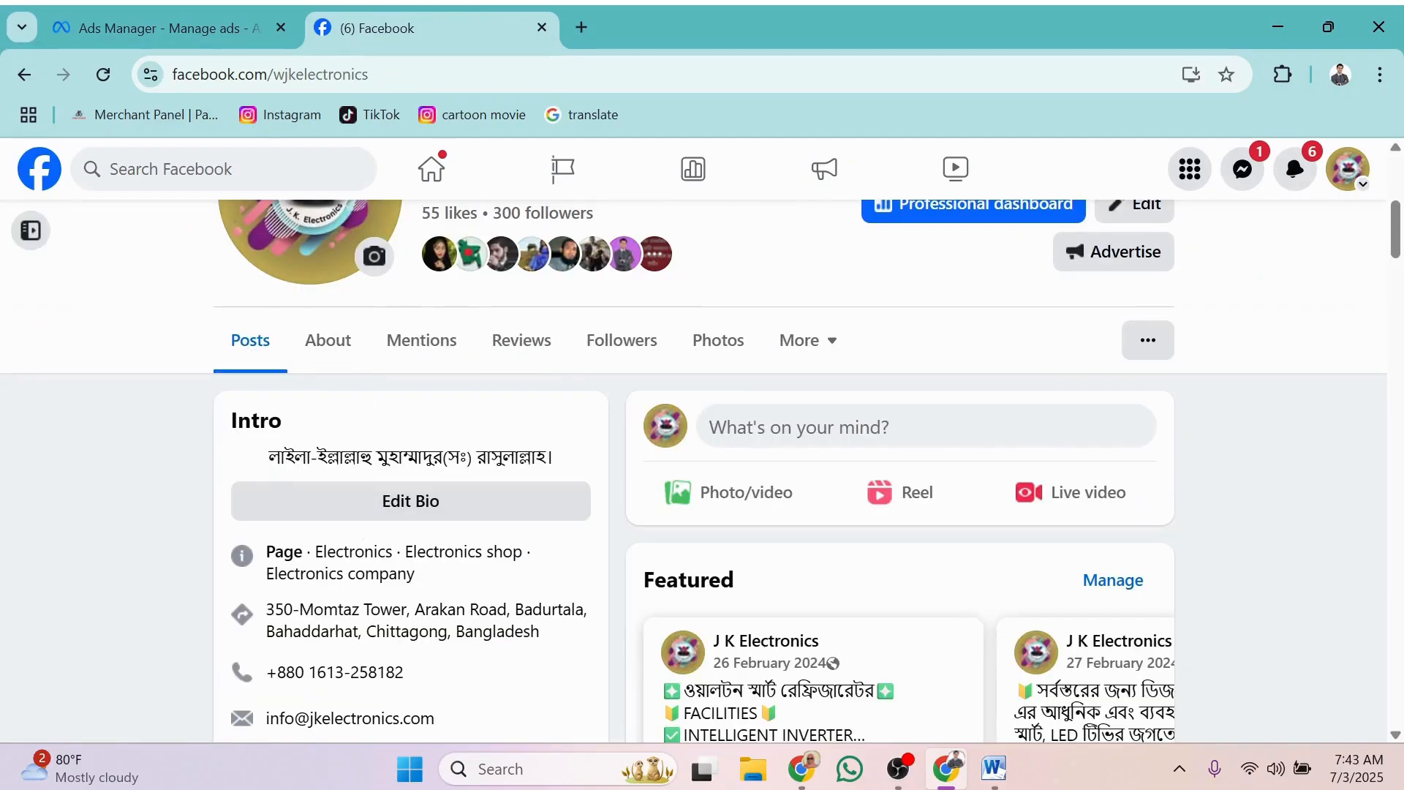
left_click_drag(266, 458, 560, 465)
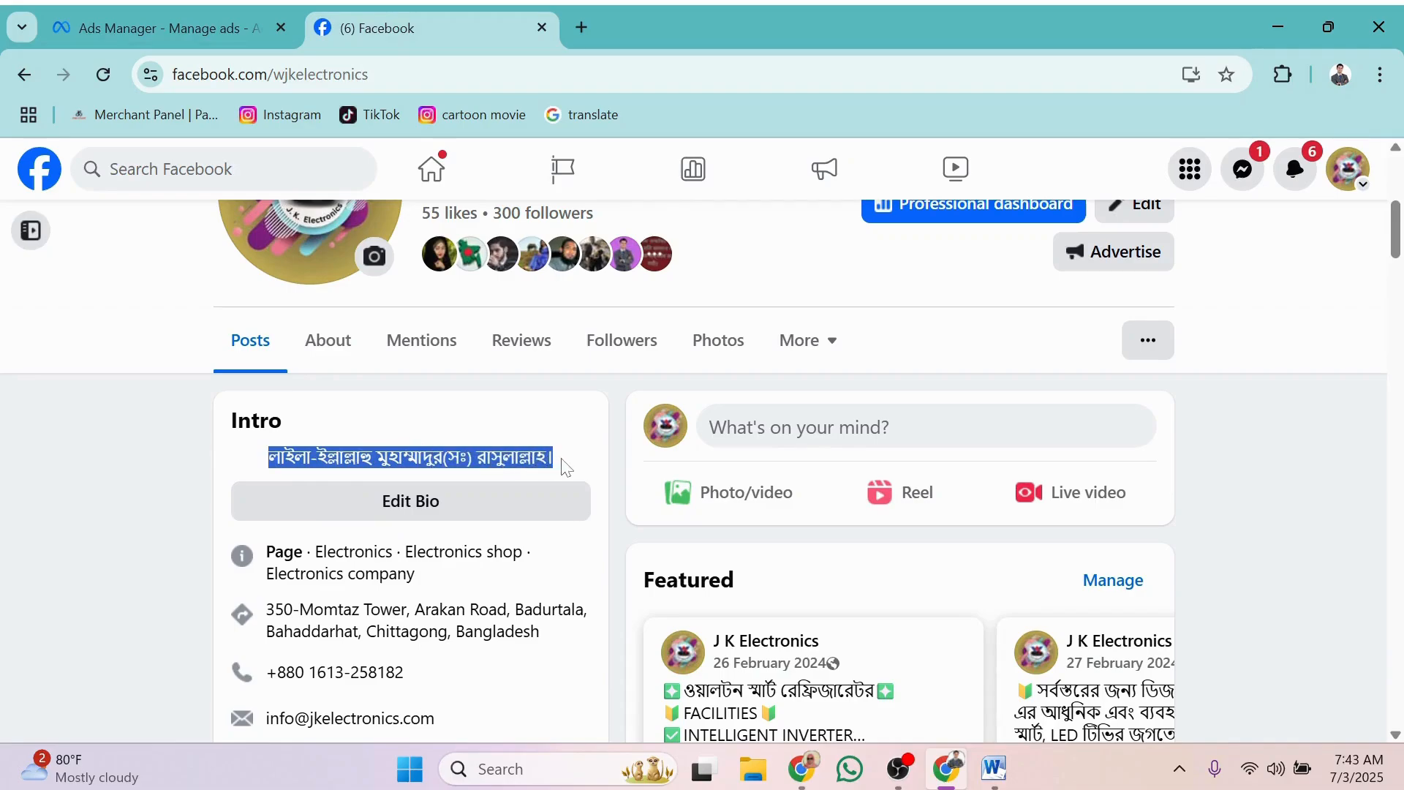
left_click(179, 30)
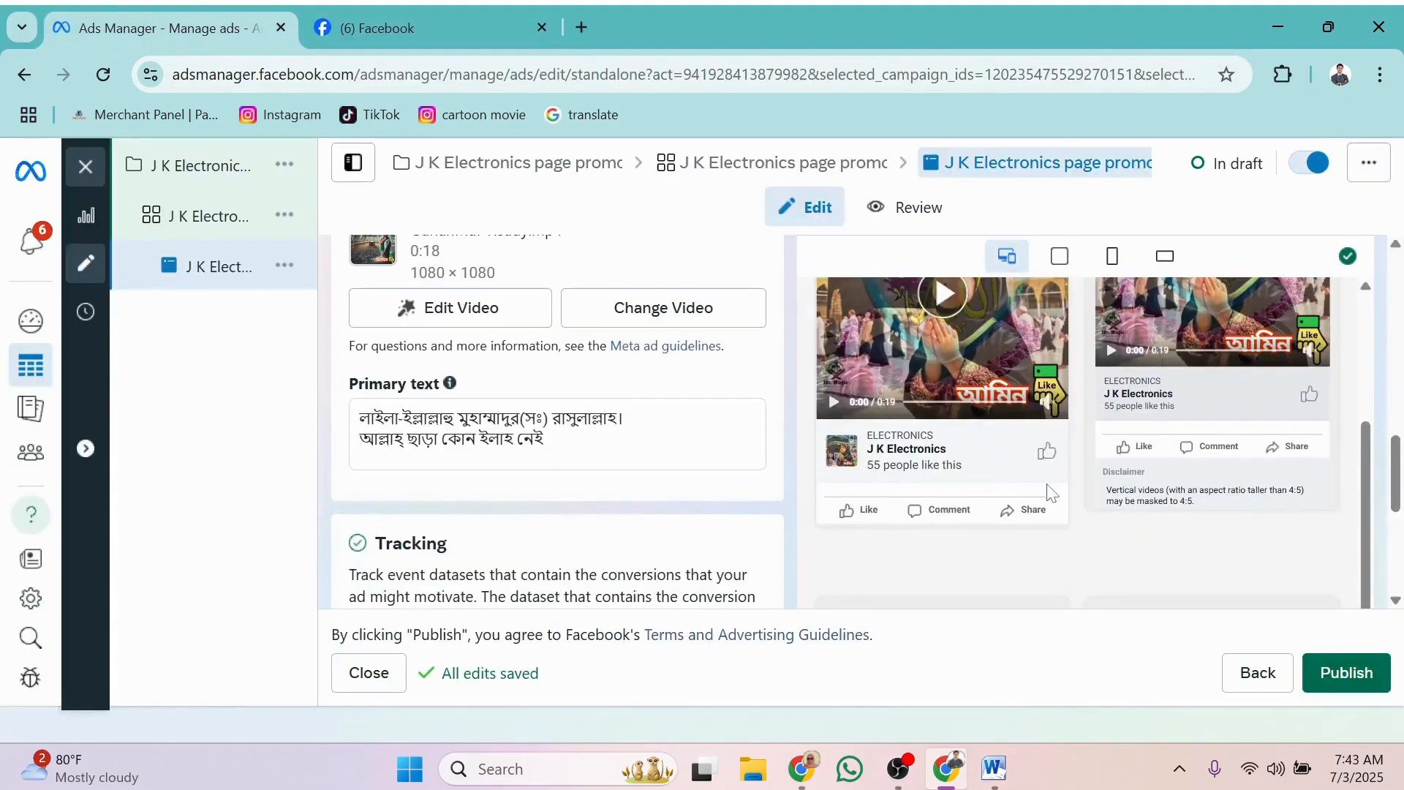
Compare the primary text in the other placement previews with the bio on the J K Electronics Facebook page, and return to Ads Manager
scroll(992, 486, "down", 6)
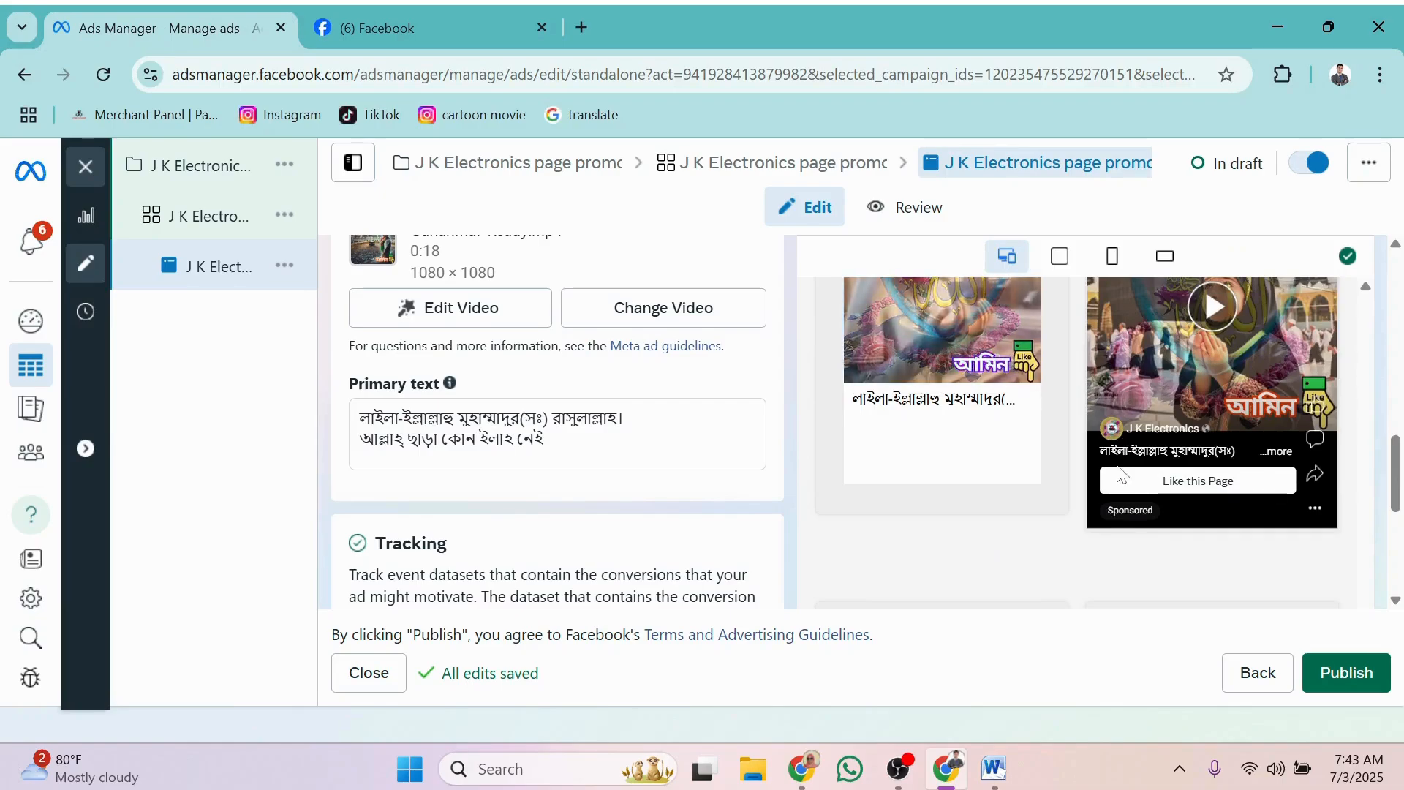
scroll(1126, 468, "down", 3)
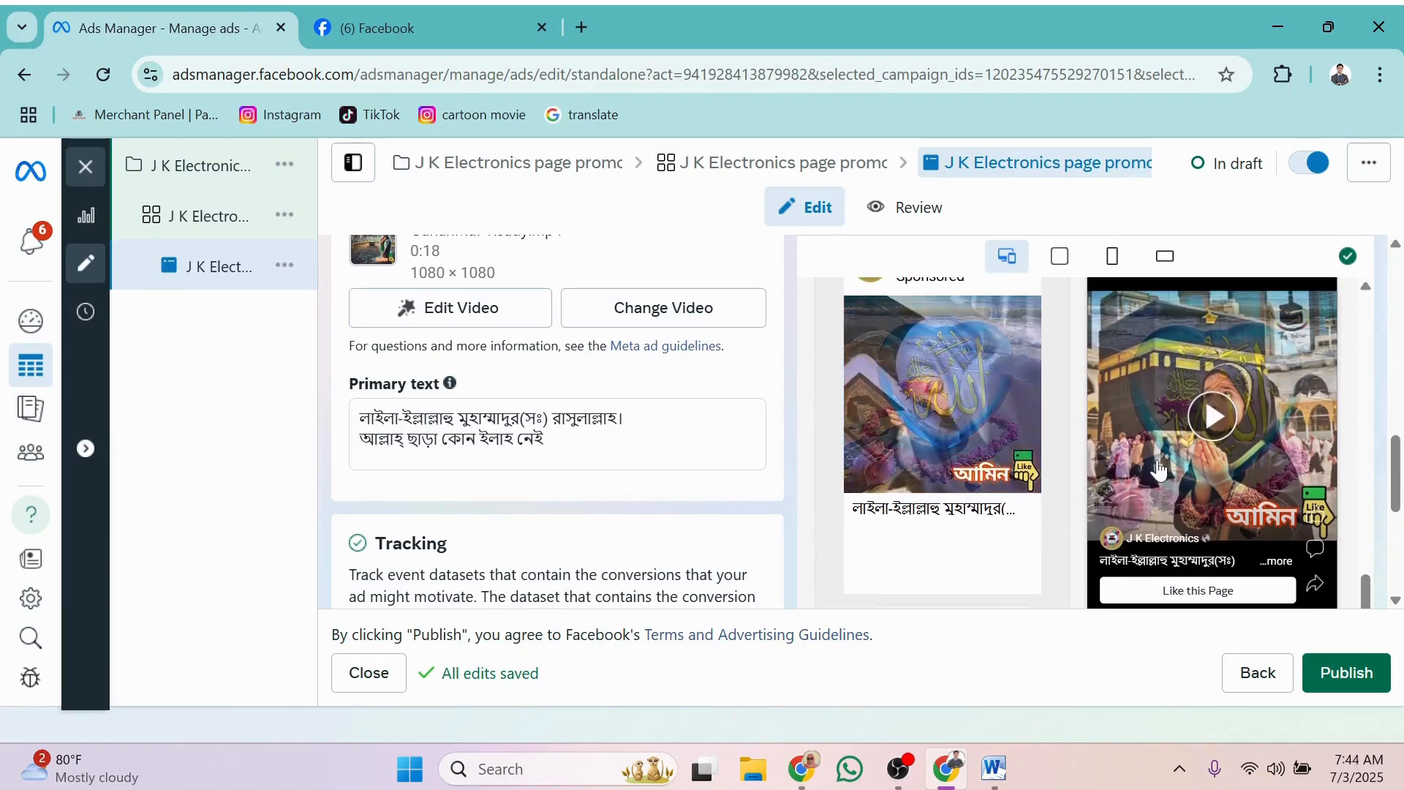
scroll(1160, 468, "down", 3)
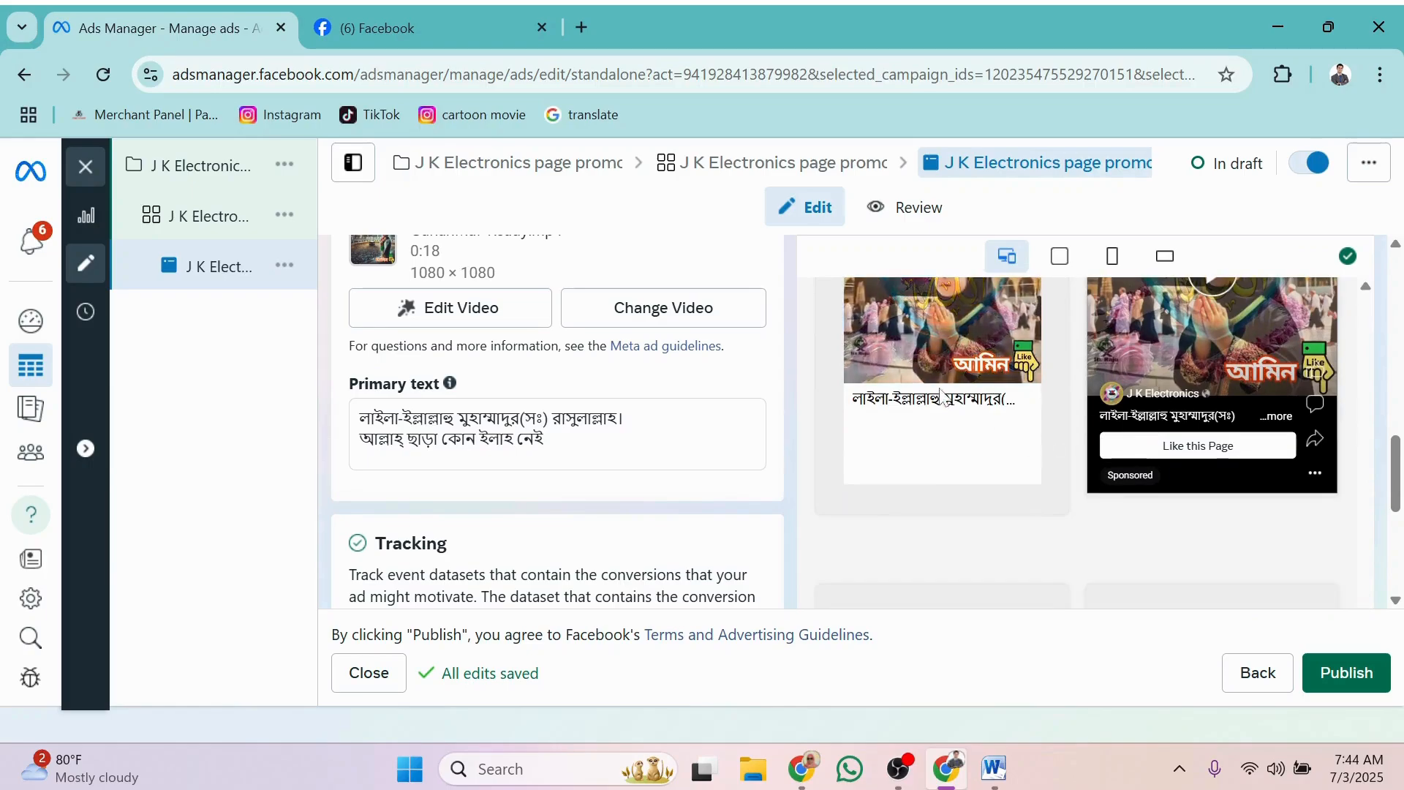
scroll(909, 410, "up", 2)
scroll(927, 432, "down", 2)
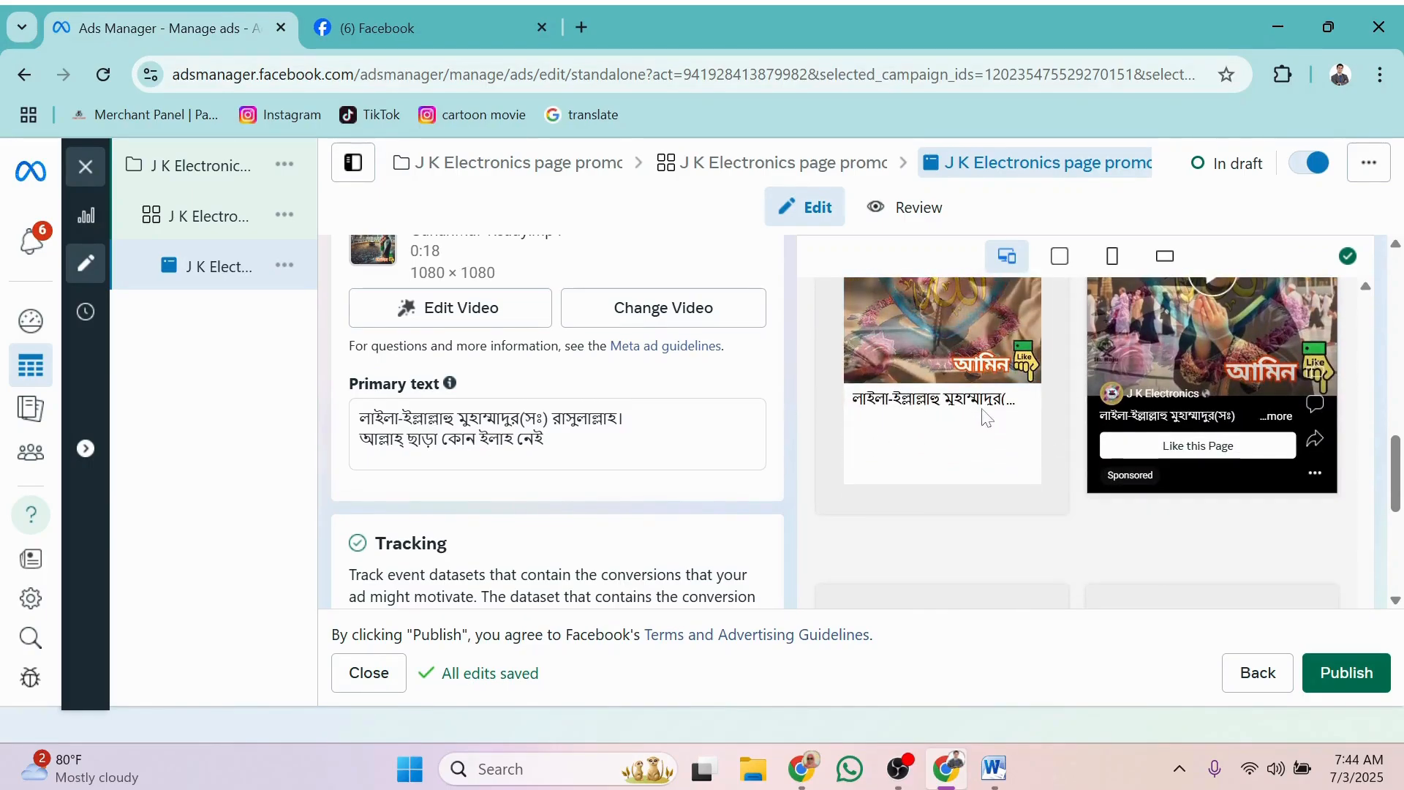
left_click(393, 25)
left_click_drag(269, 457, 553, 457)
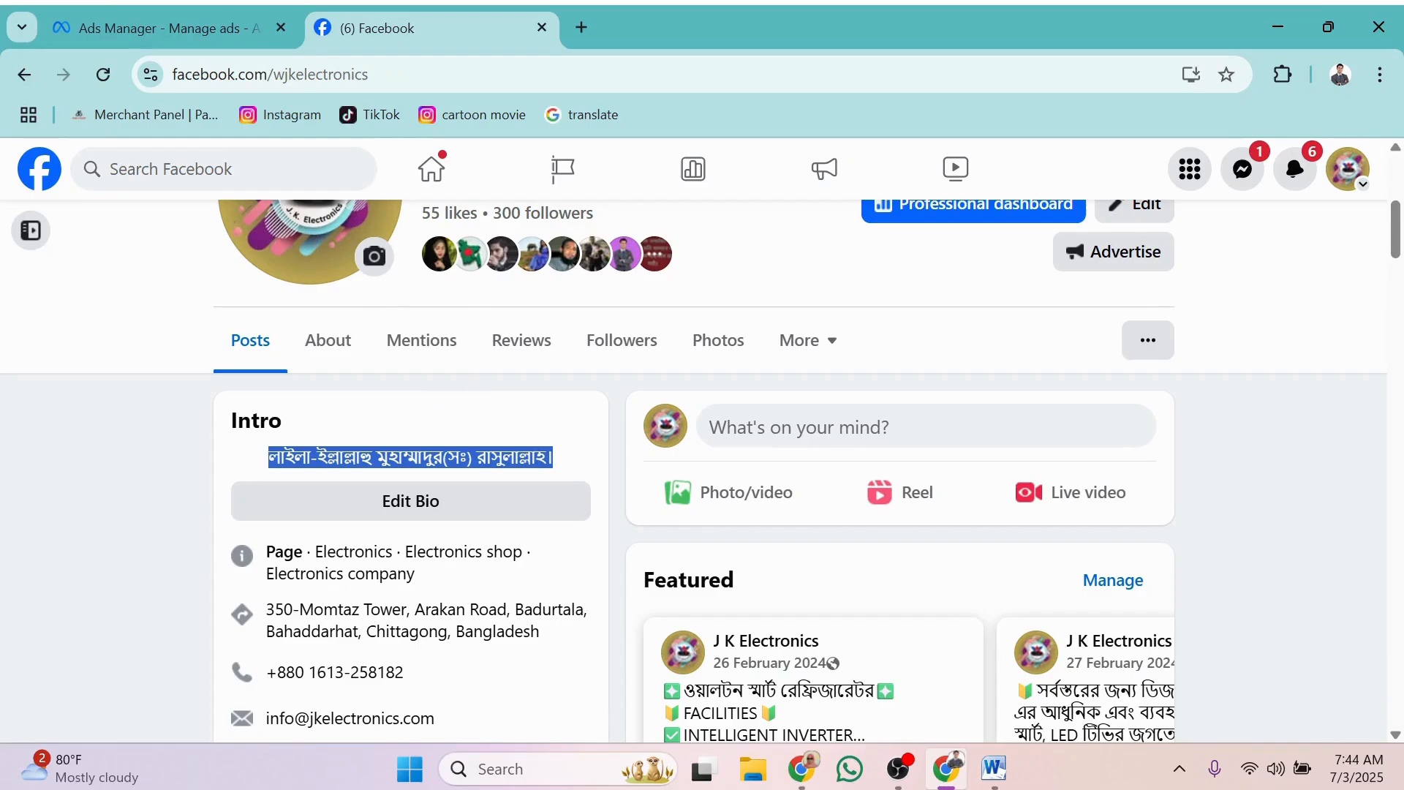
left_click(157, 28)
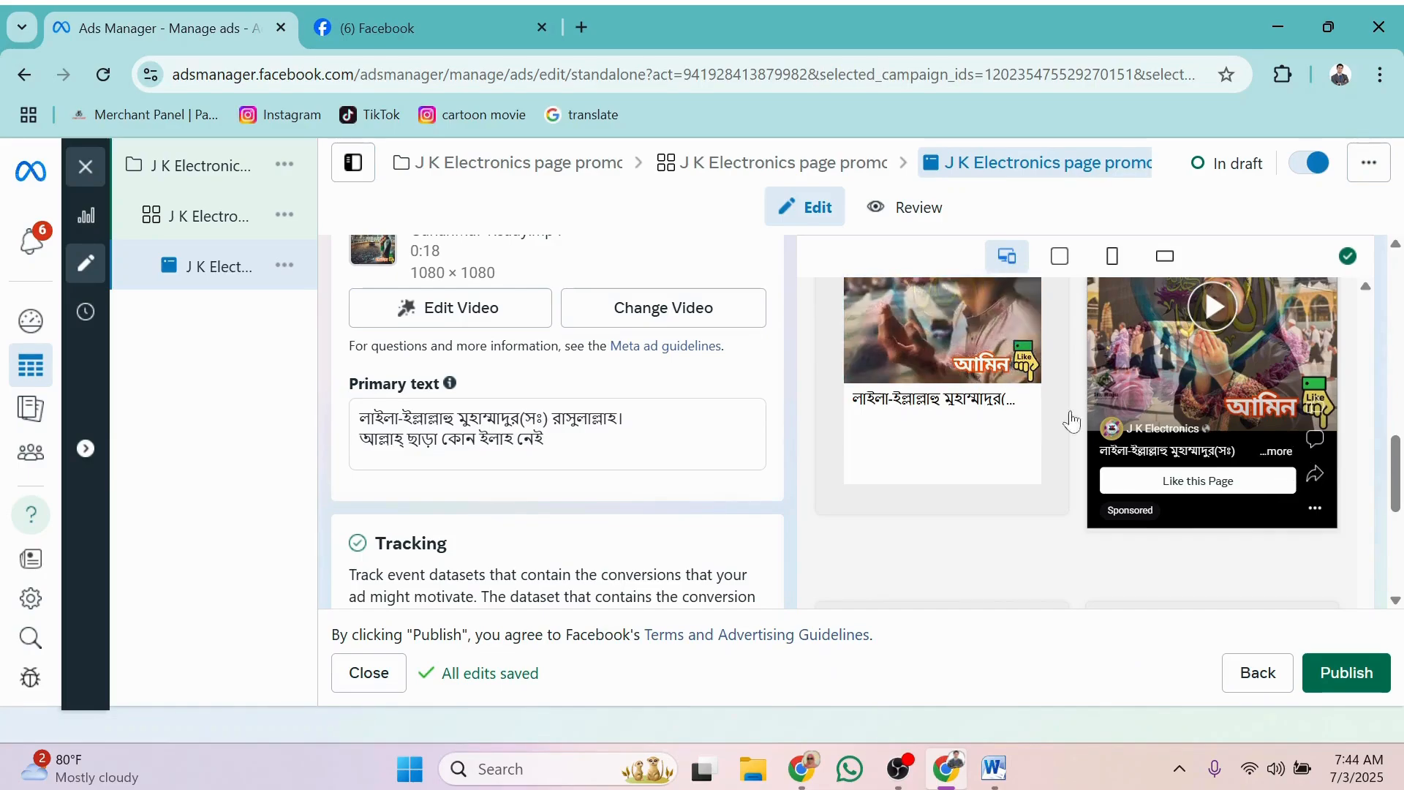
Examine the remaining ad placement previews, including Facebook search results, and the ad's Tracking section down to Offline events
scroll(1134, 528, "down", 2)
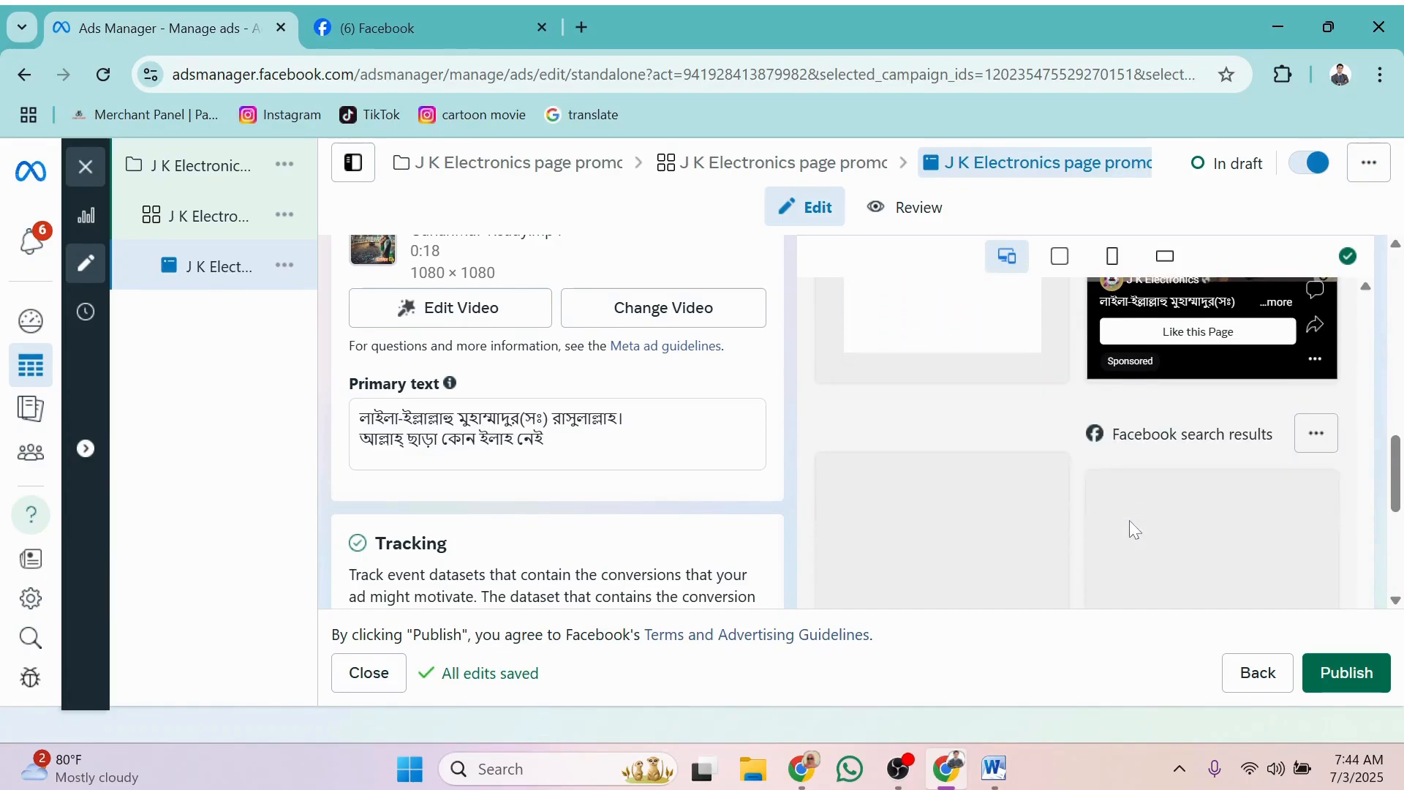
scroll(1085, 519, "down", 5)
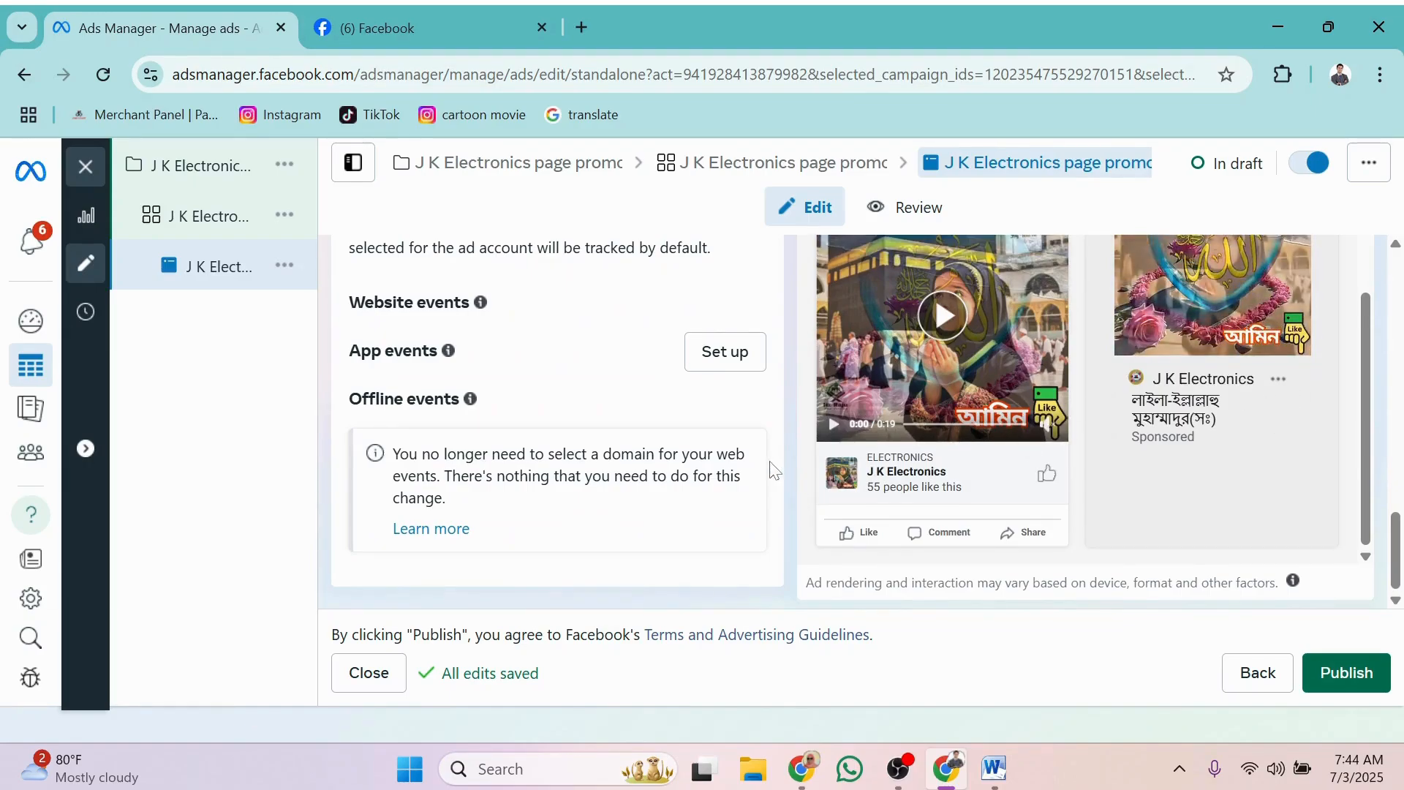
scroll(774, 470, "up", 5)
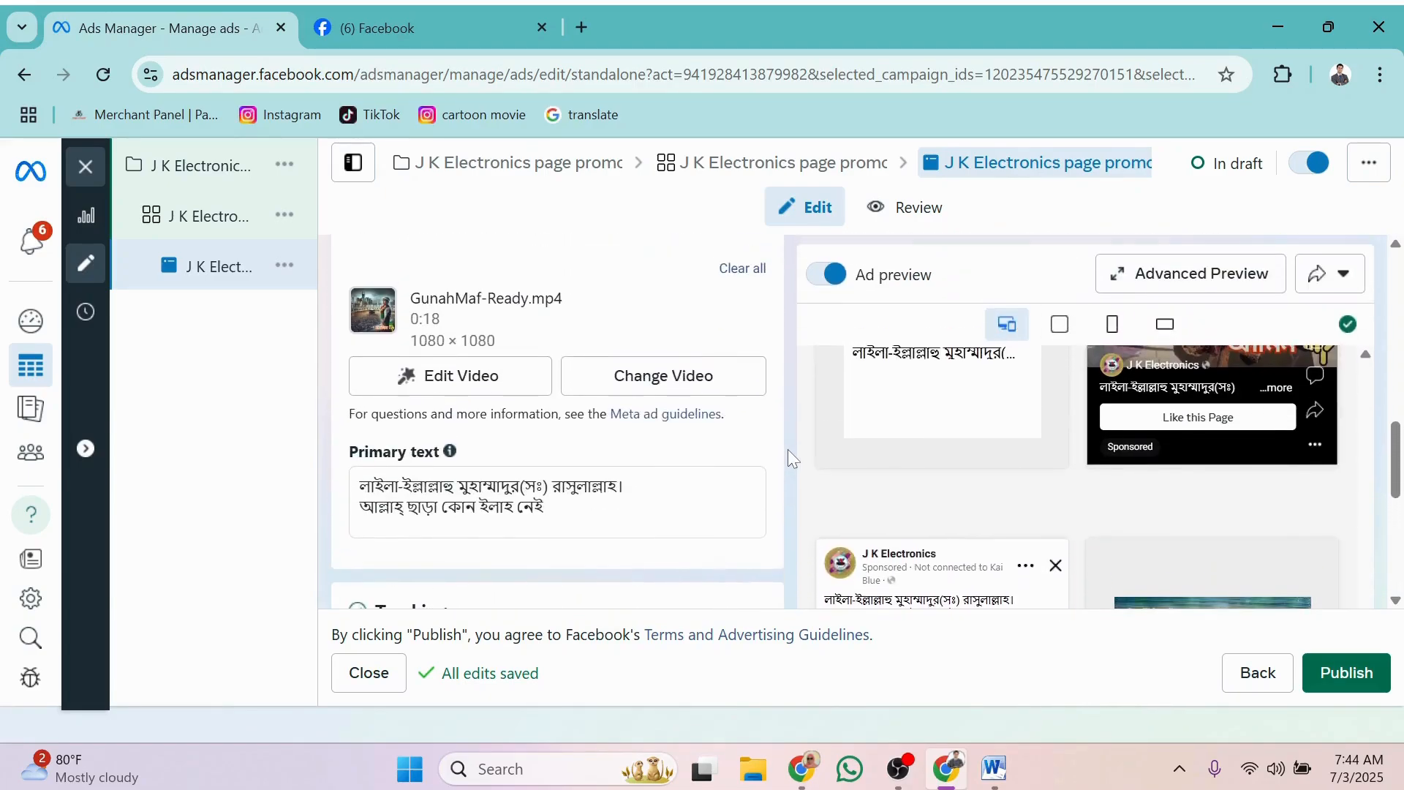
scroll(788, 449, "down", 1)
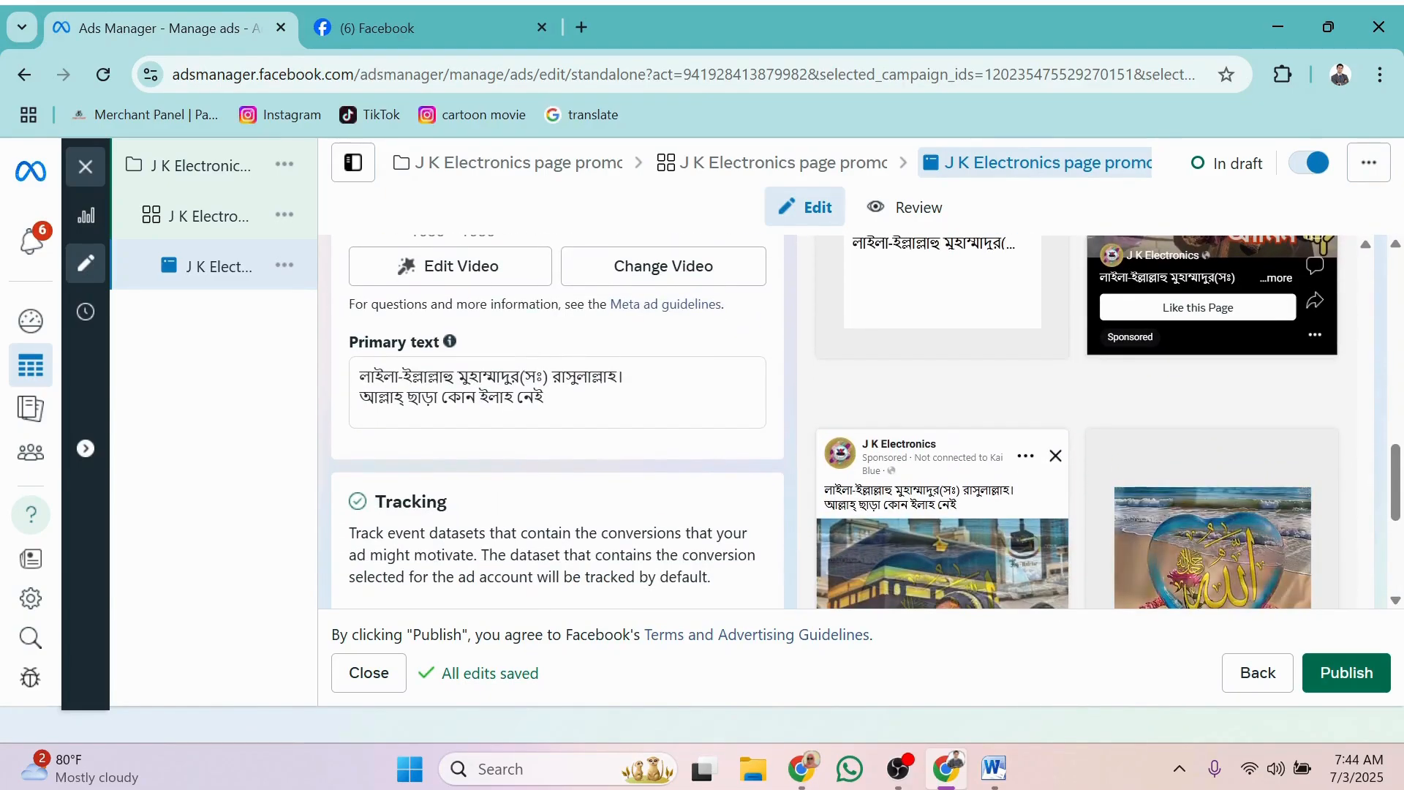
scroll(863, 496, "down", 3)
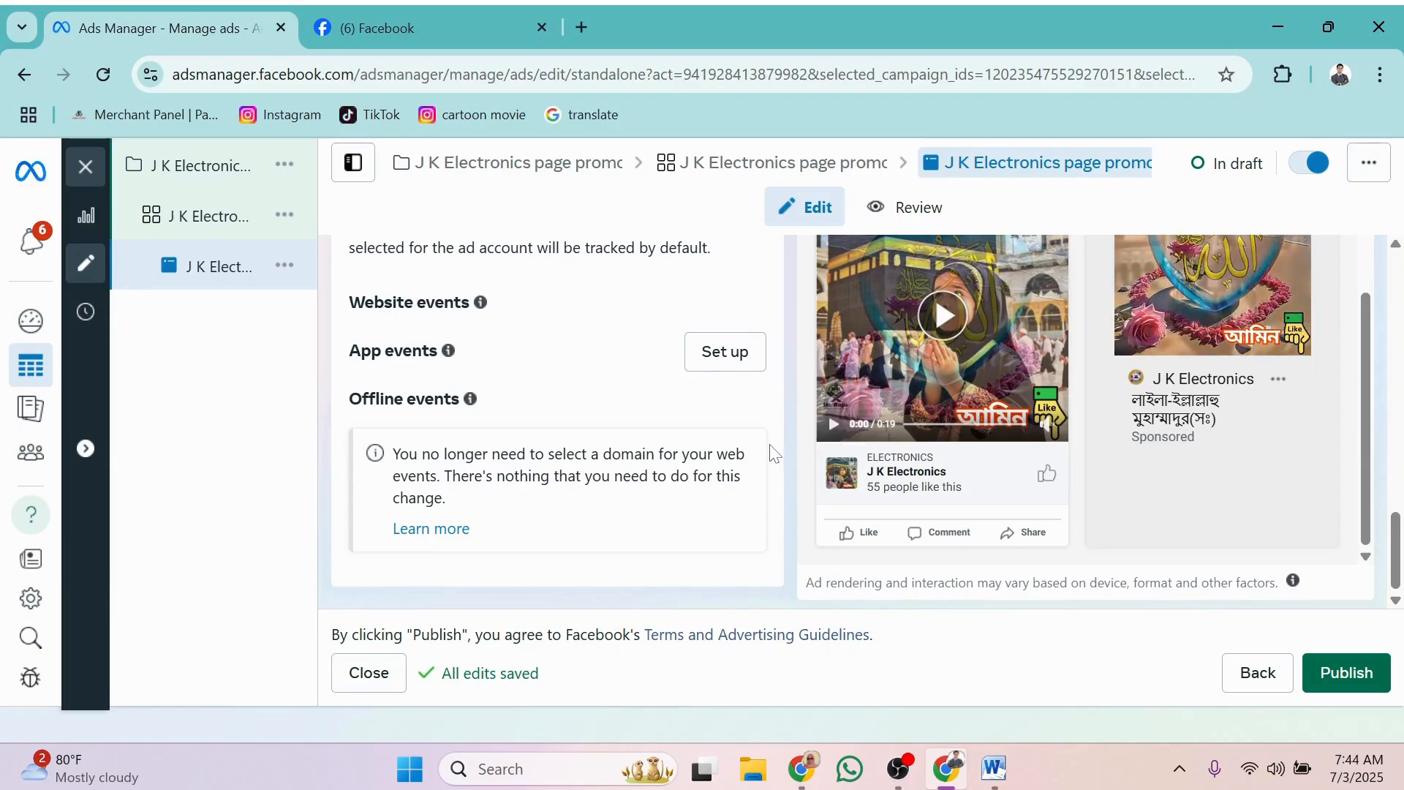
scroll(774, 454, "up", 5)
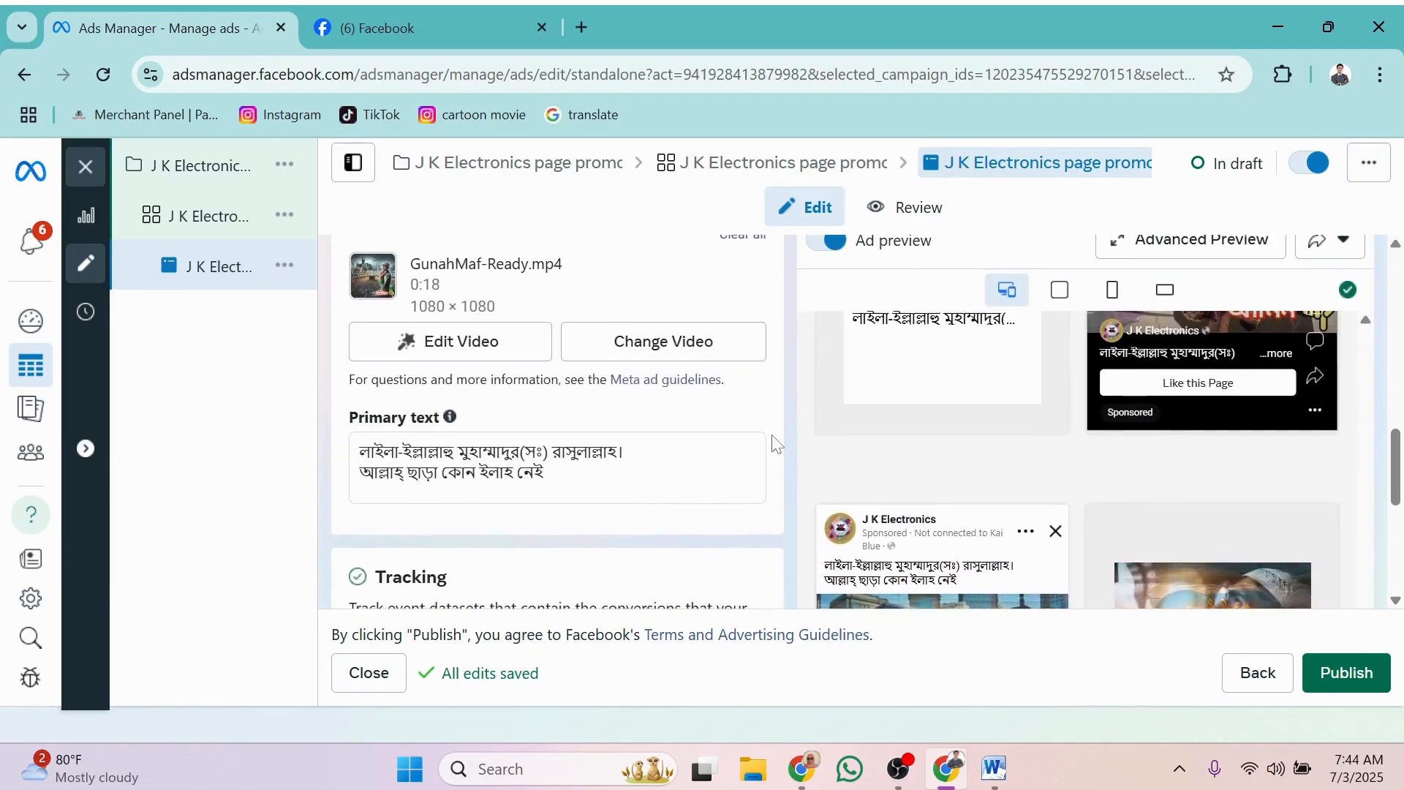
Review the whole ad setup from the ad name and identity through the destination and creative to the tracking options
scroll(774, 445, "up", 2)
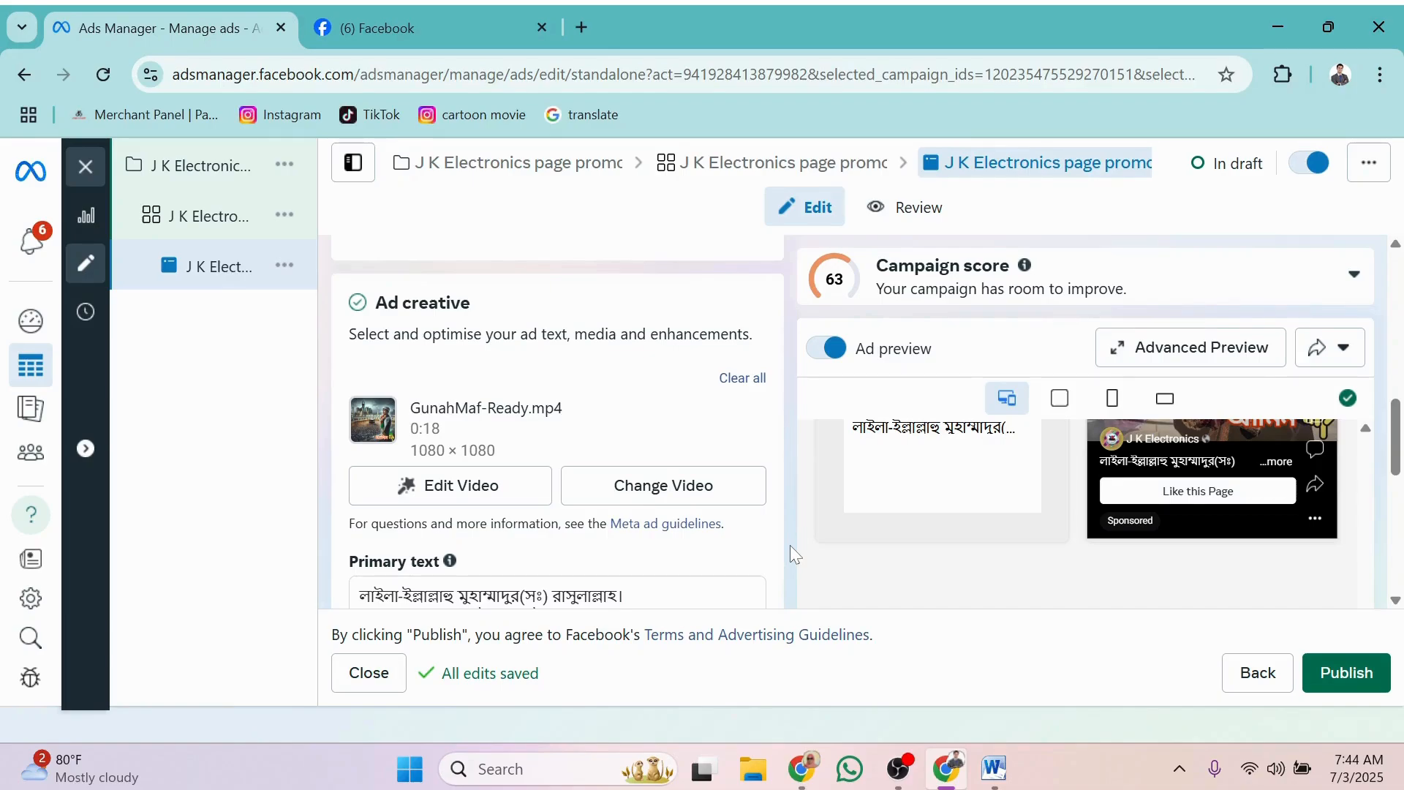
scroll(790, 545, "up", 10)
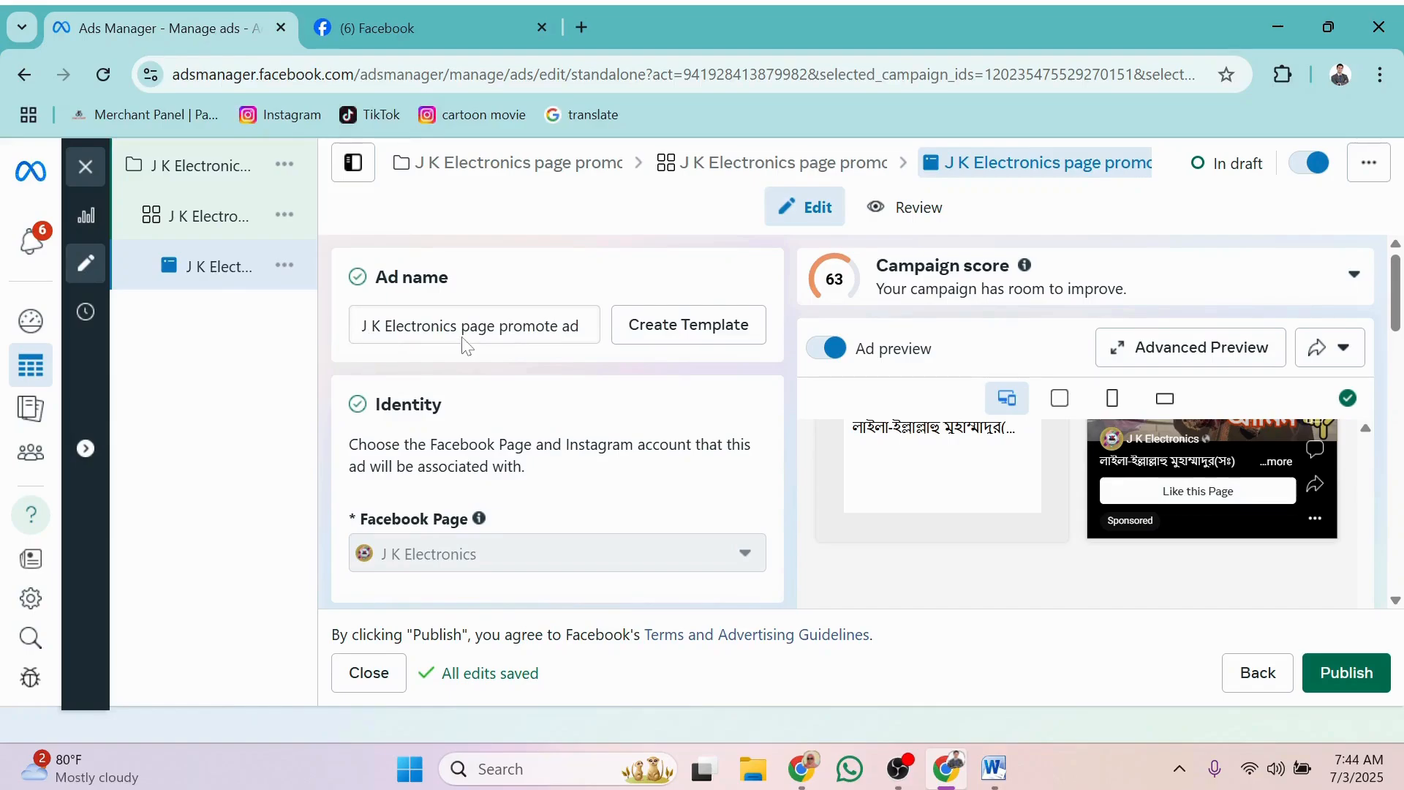
scroll(502, 440, "down", 8)
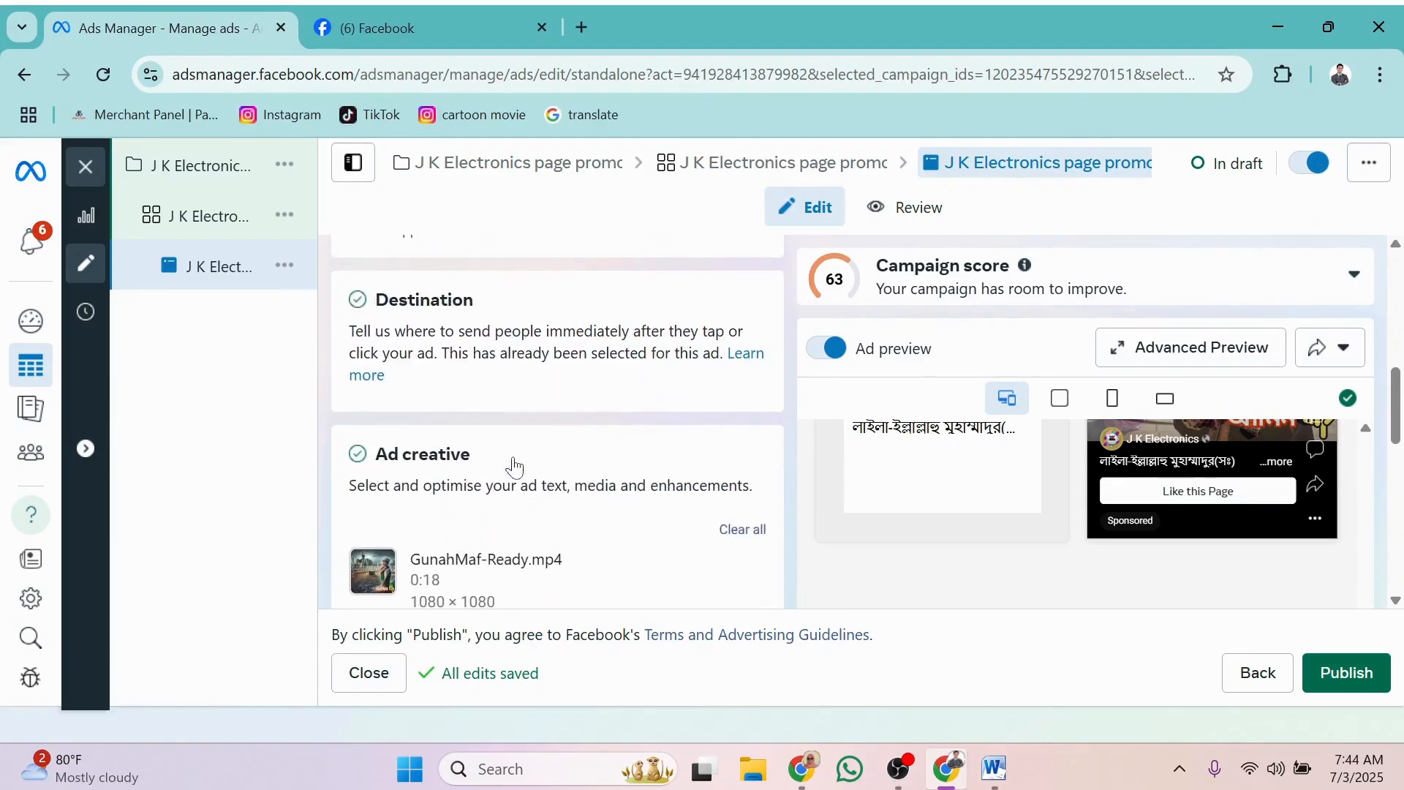
scroll(519, 463, "up", 1)
scroll(519, 463, "down", 1)
scroll(429, 504, "down", 1)
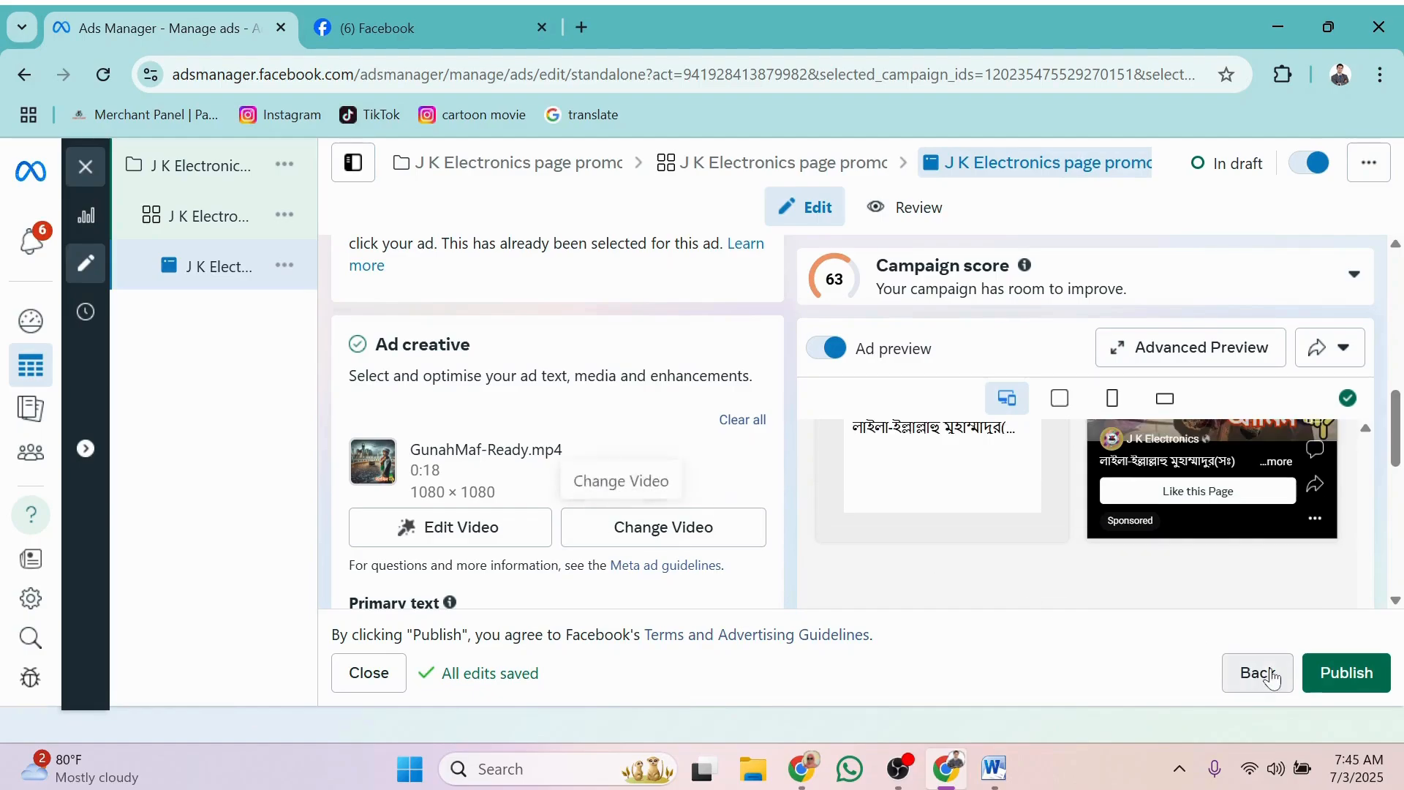
scroll(761, 511, "down", 5)
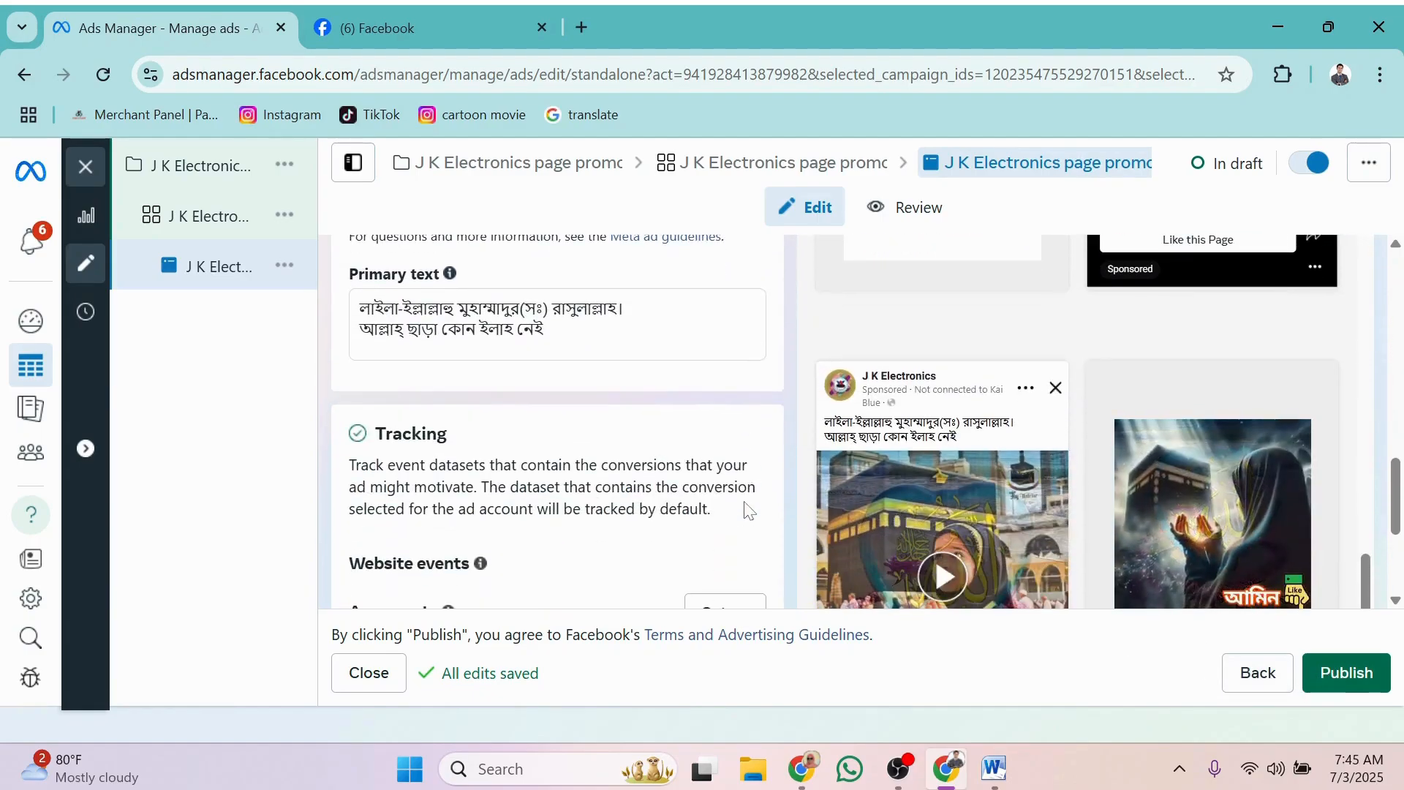
scroll(775, 505, "down", 3)
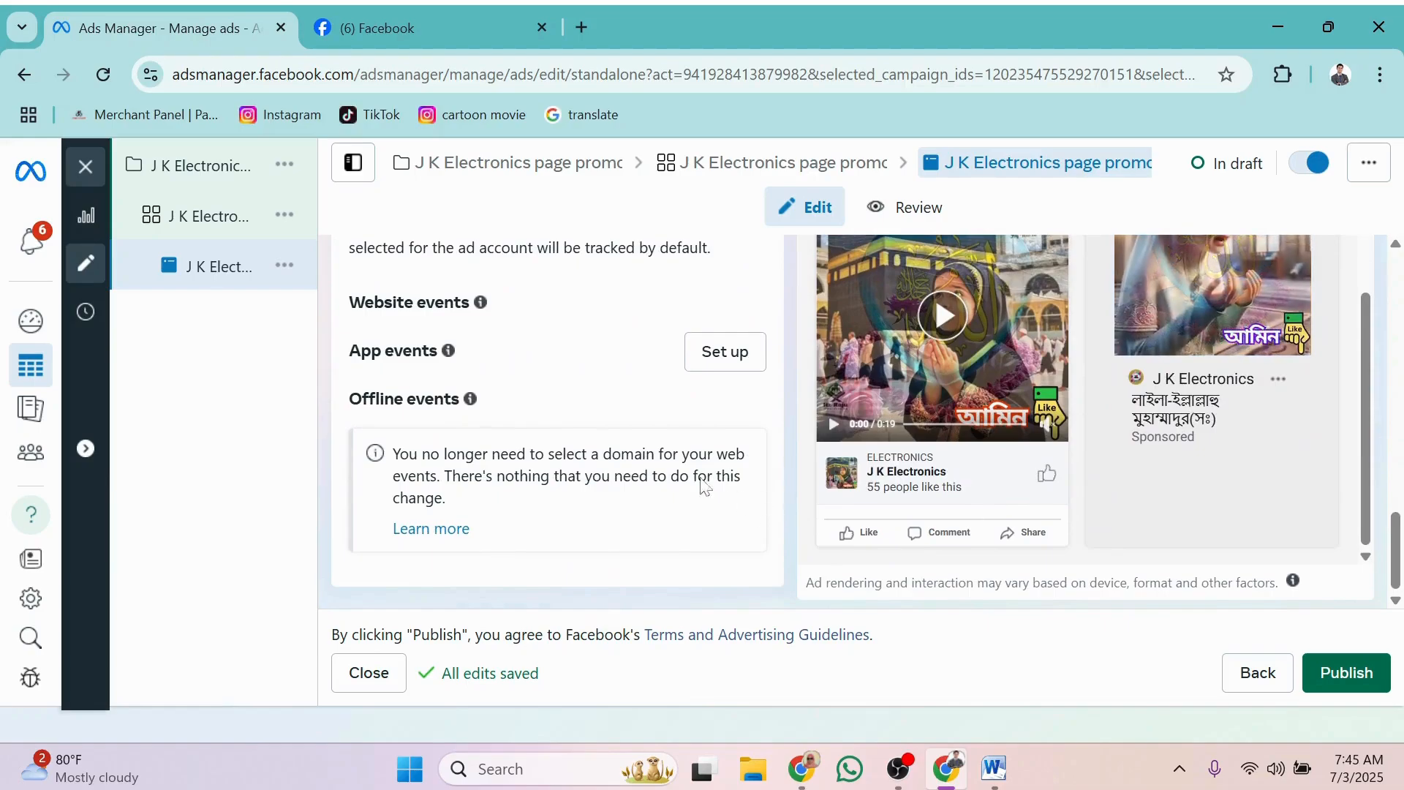
Leave the ad editor for the campaign list and view the J K Electronics page promote campaign's budget and results columns
left_click(31, 171)
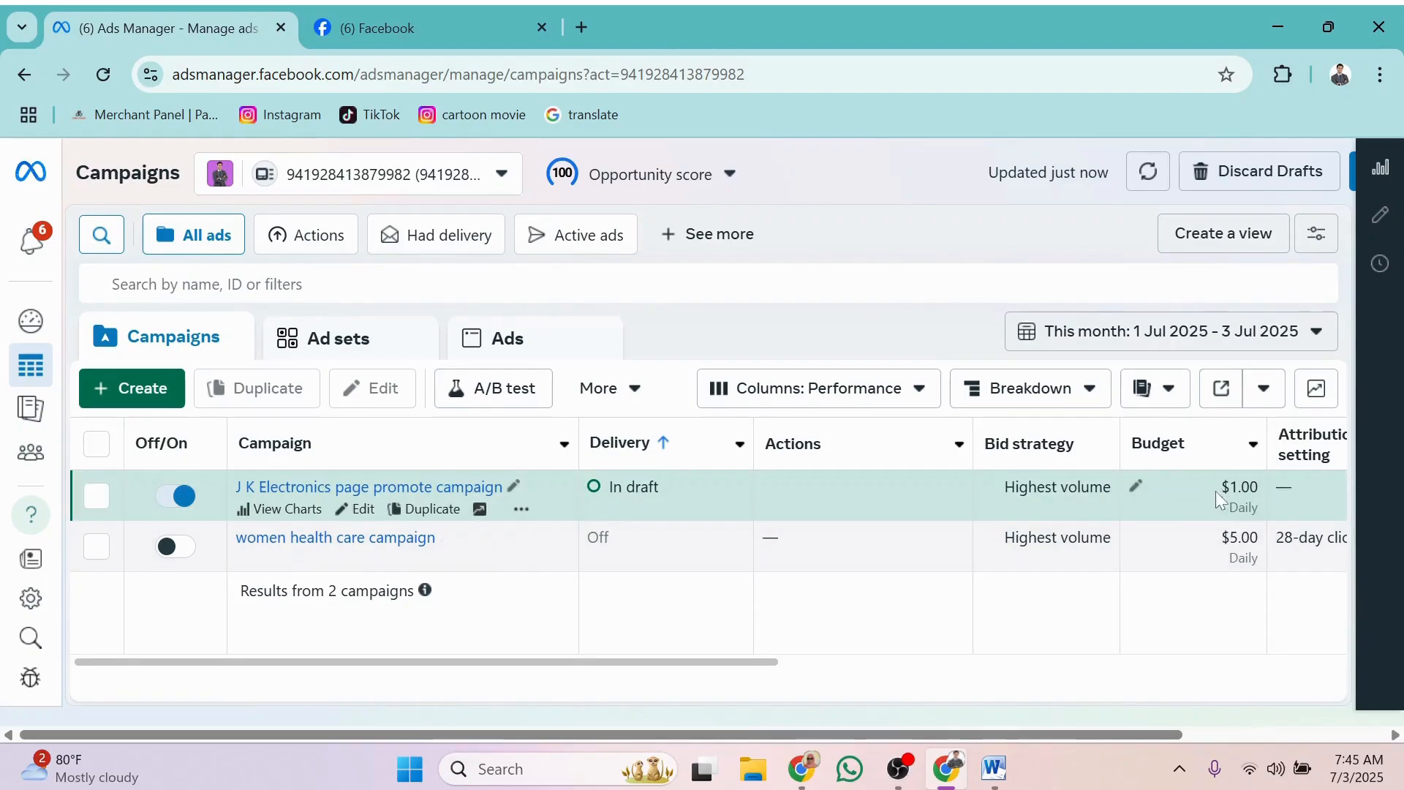
left_click_drag(757, 662, 979, 659)
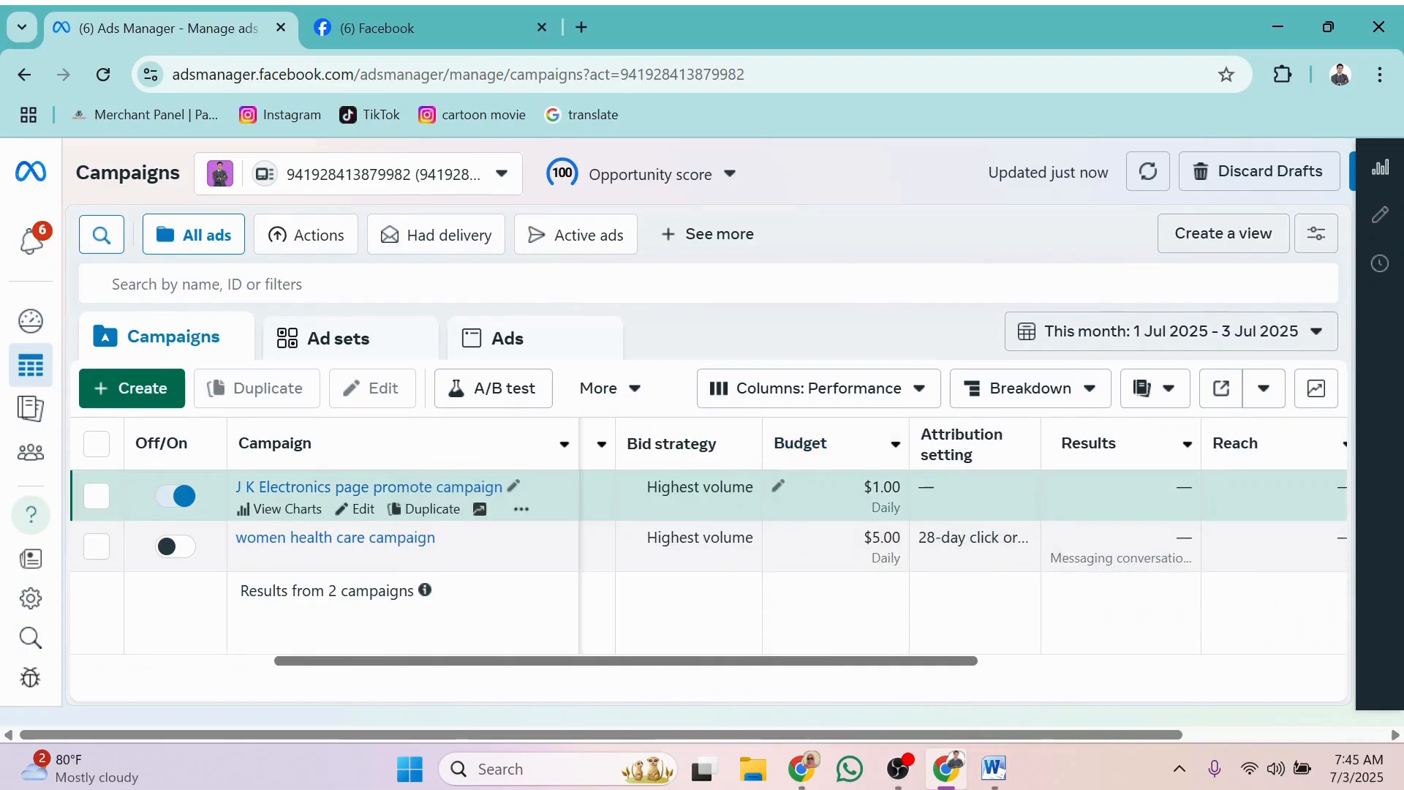
Switch to the other browser profile's Ads Manager and examine the Lucent Mart Page Promote campaign's results, reach, cost per result and amount spent
left_click(804, 779)
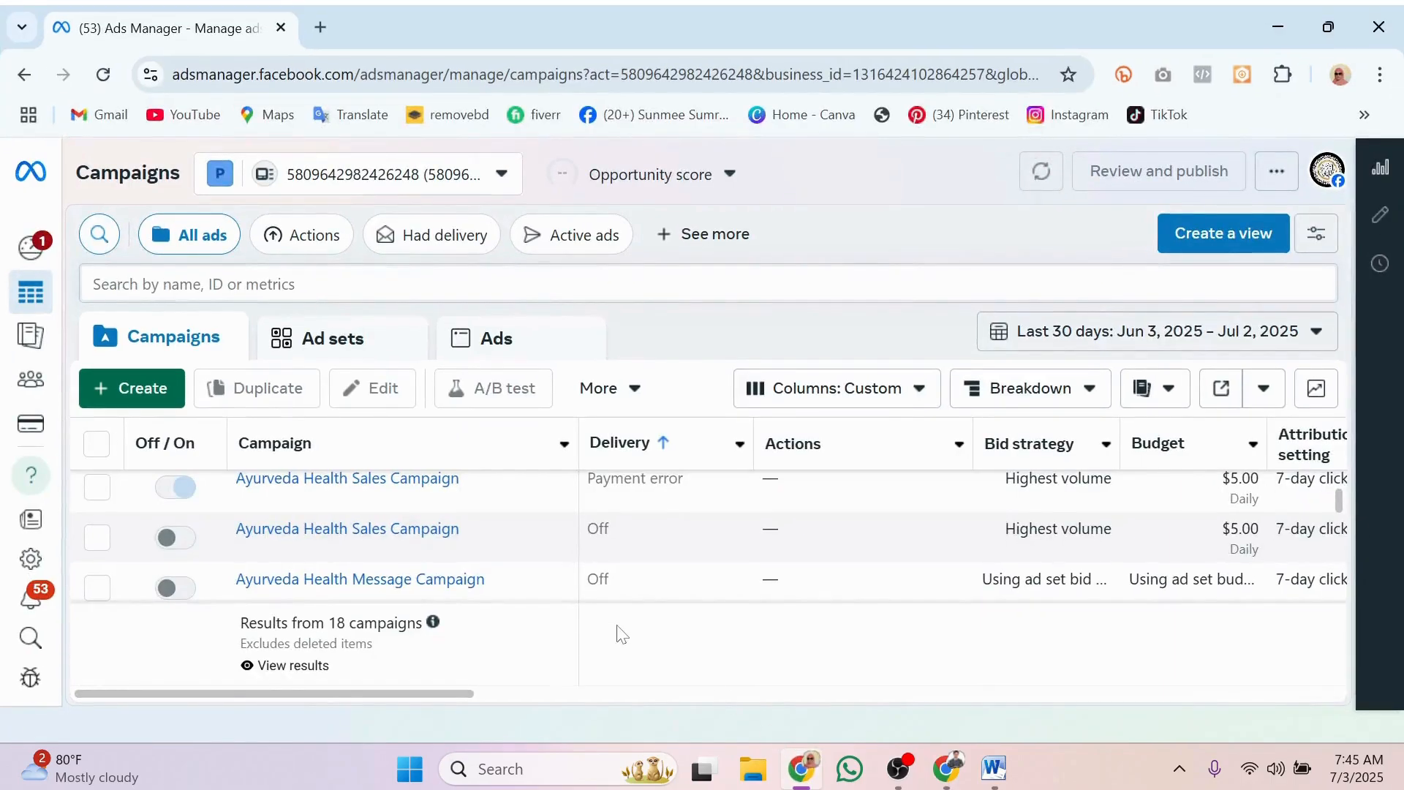
scroll(594, 567, "up", 2)
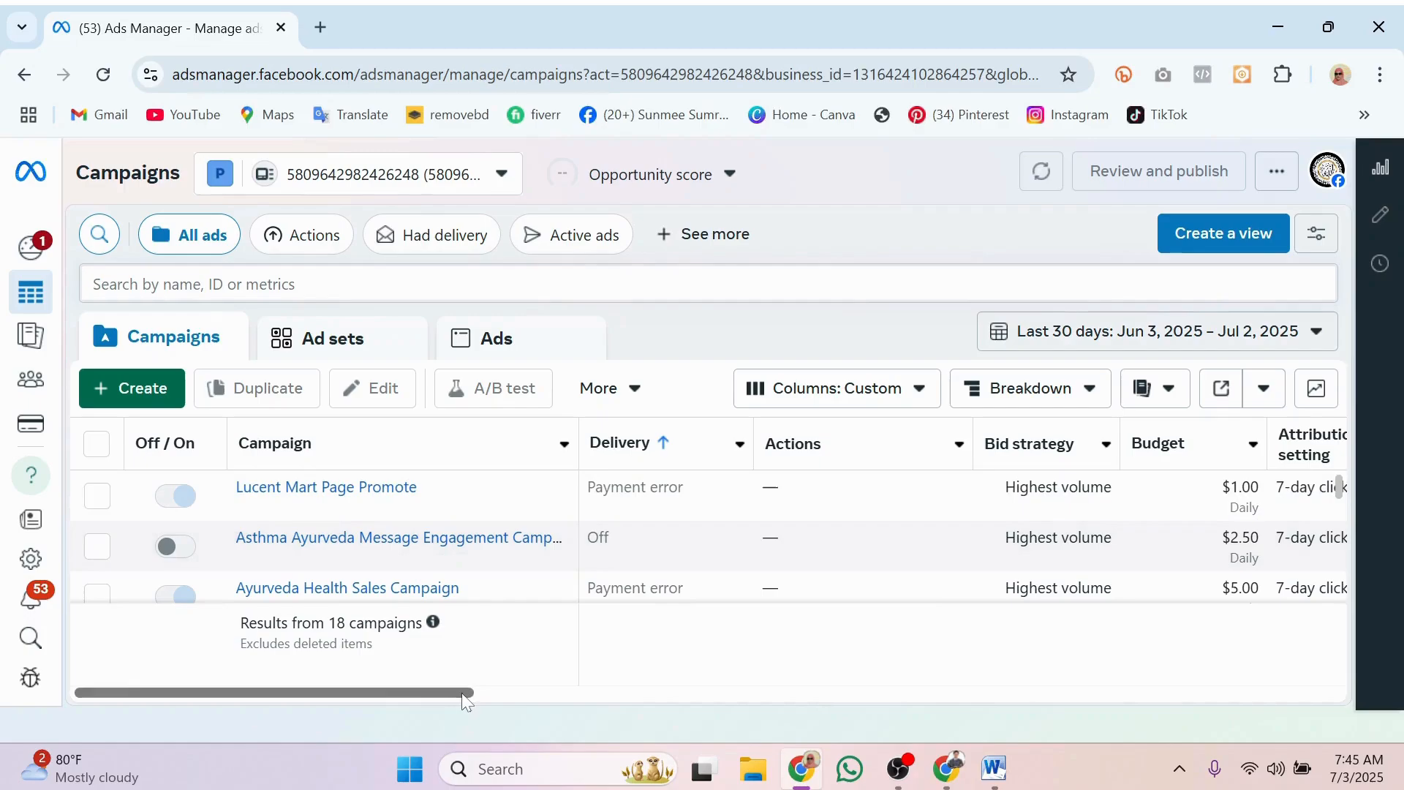
left_click_drag(462, 692, 613, 706)
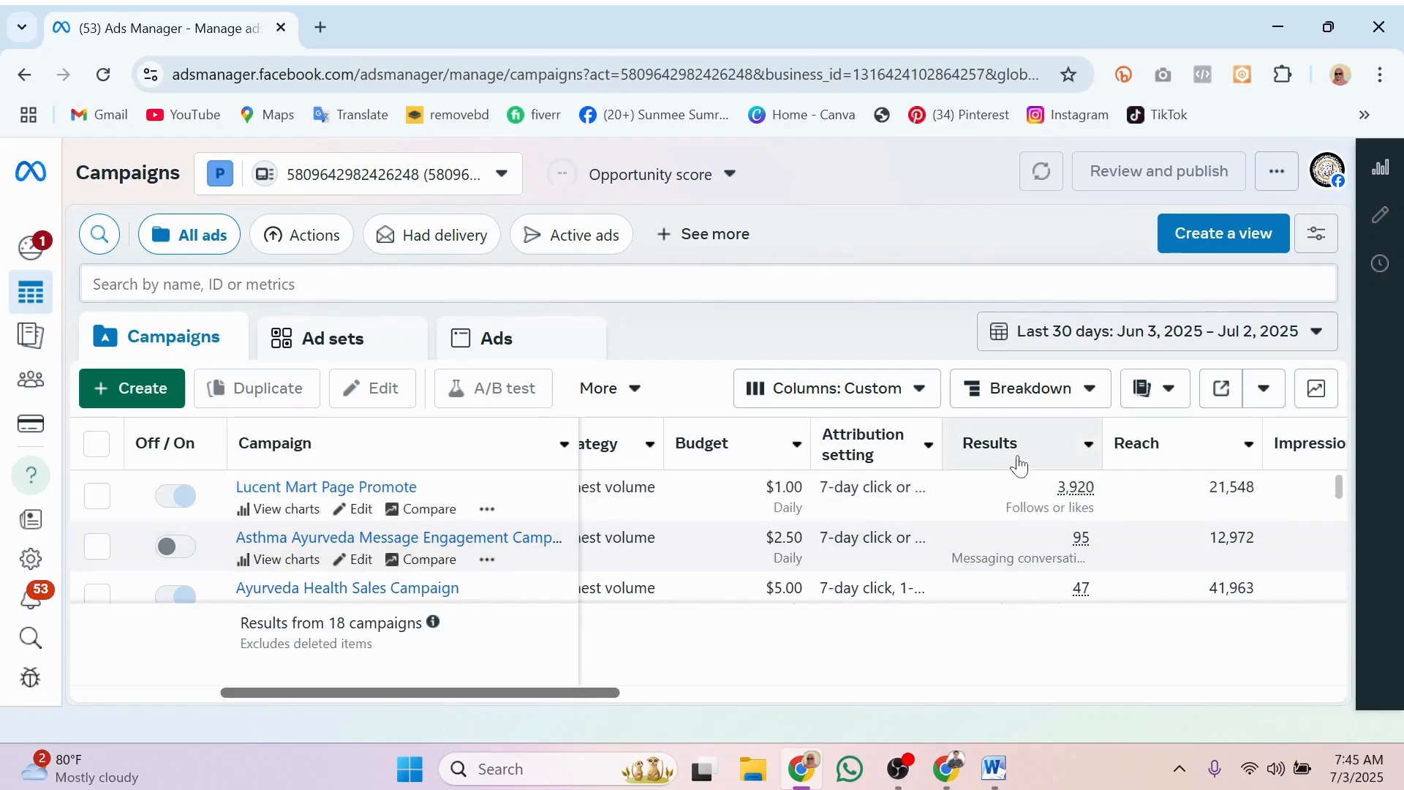
mouse_move(1076, 487)
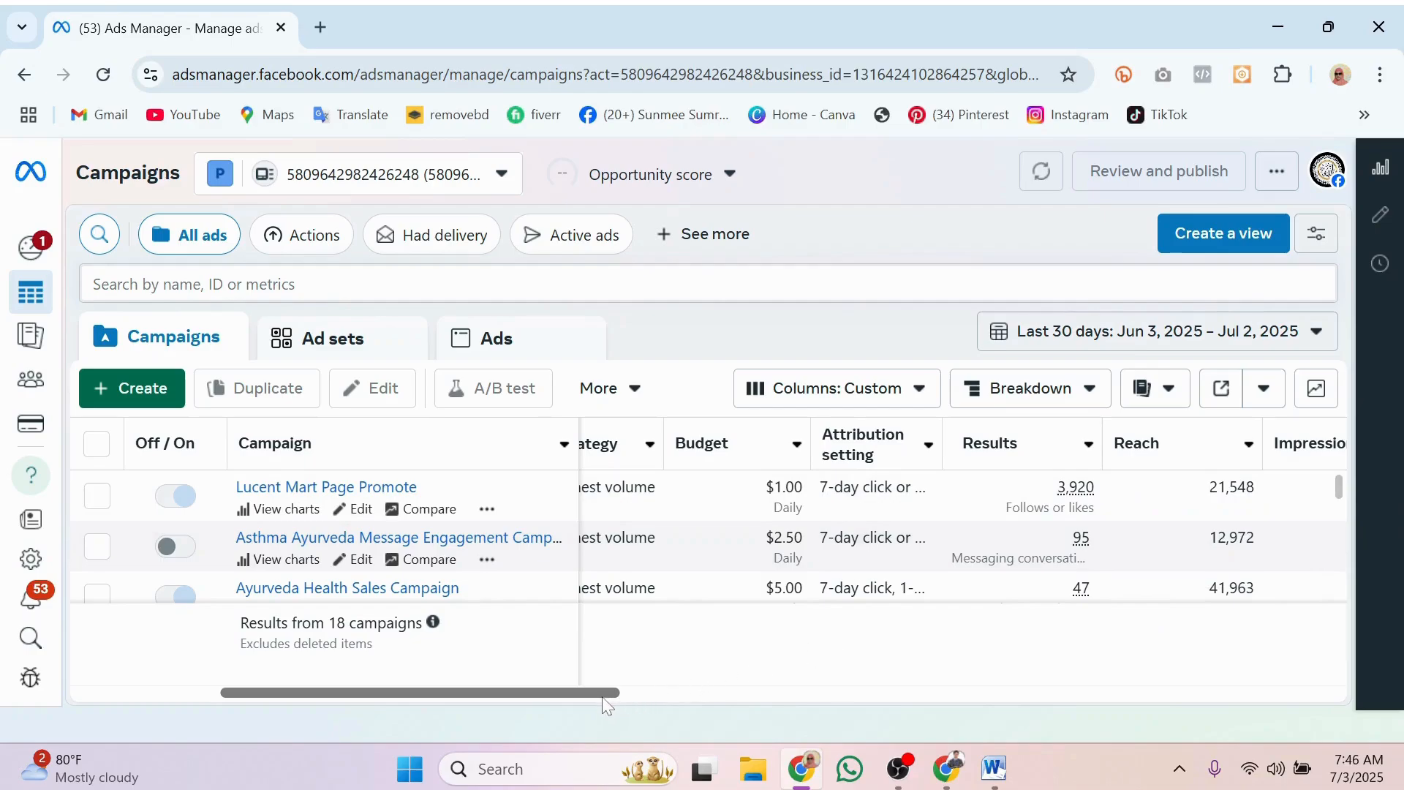
left_click_drag(604, 699, 734, 700)
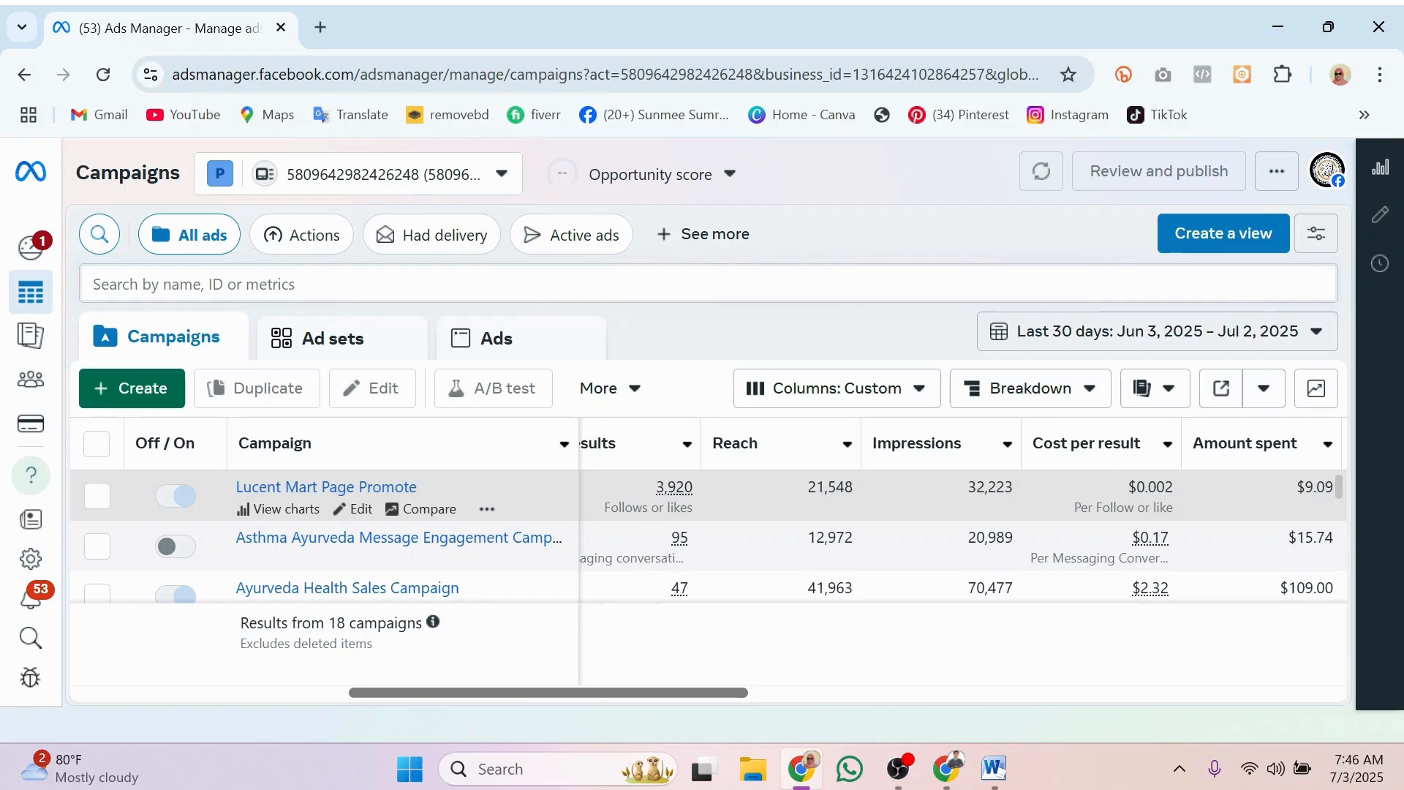
left_click(1175, 488)
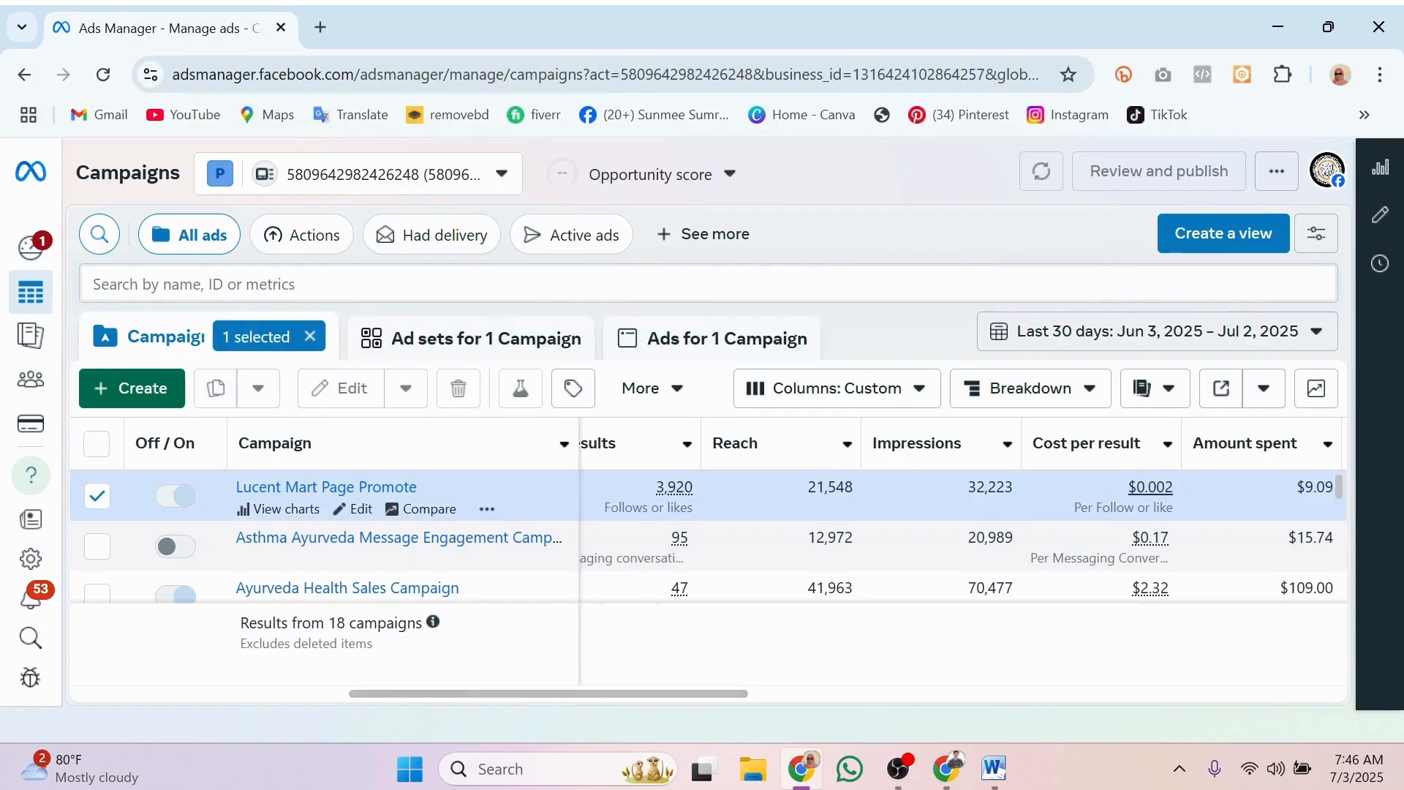
left_click_drag(1175, 488, 1148, 488)
left_click(1146, 669)
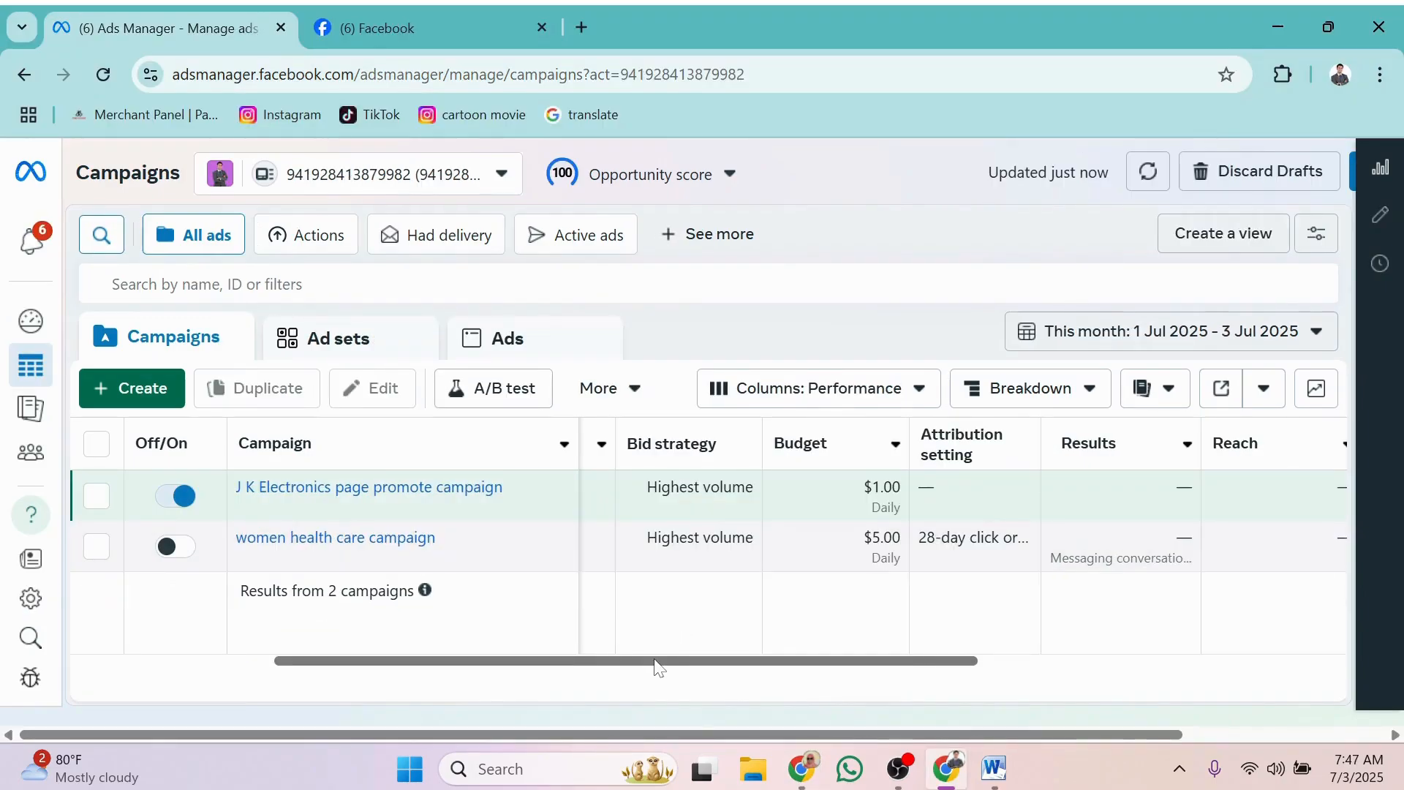
Look across the delivery, bid strategy and budget columns of the J K Electronics page promote campaign
left_click_drag(656, 662, 395, 672)
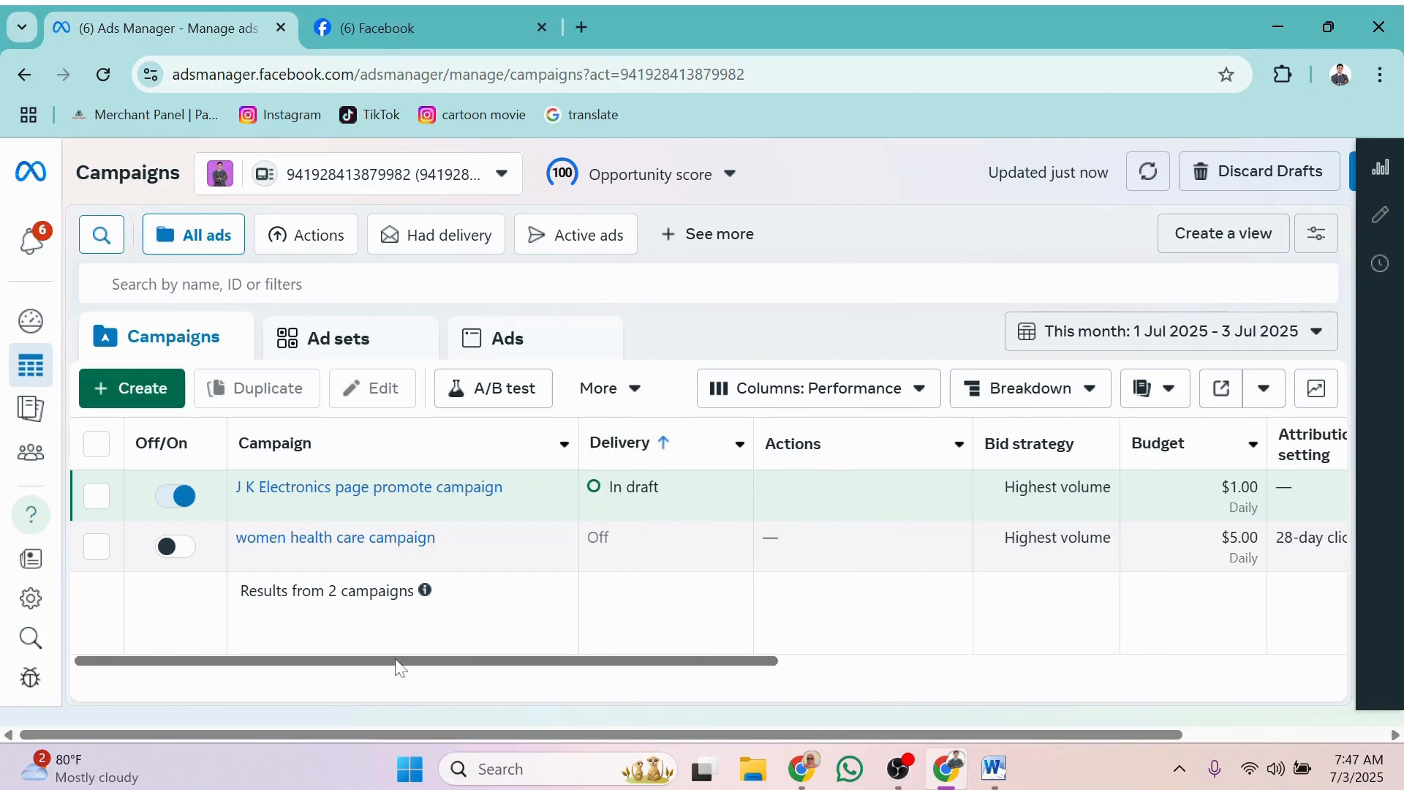
left_click_drag(396, 662, 499, 662)
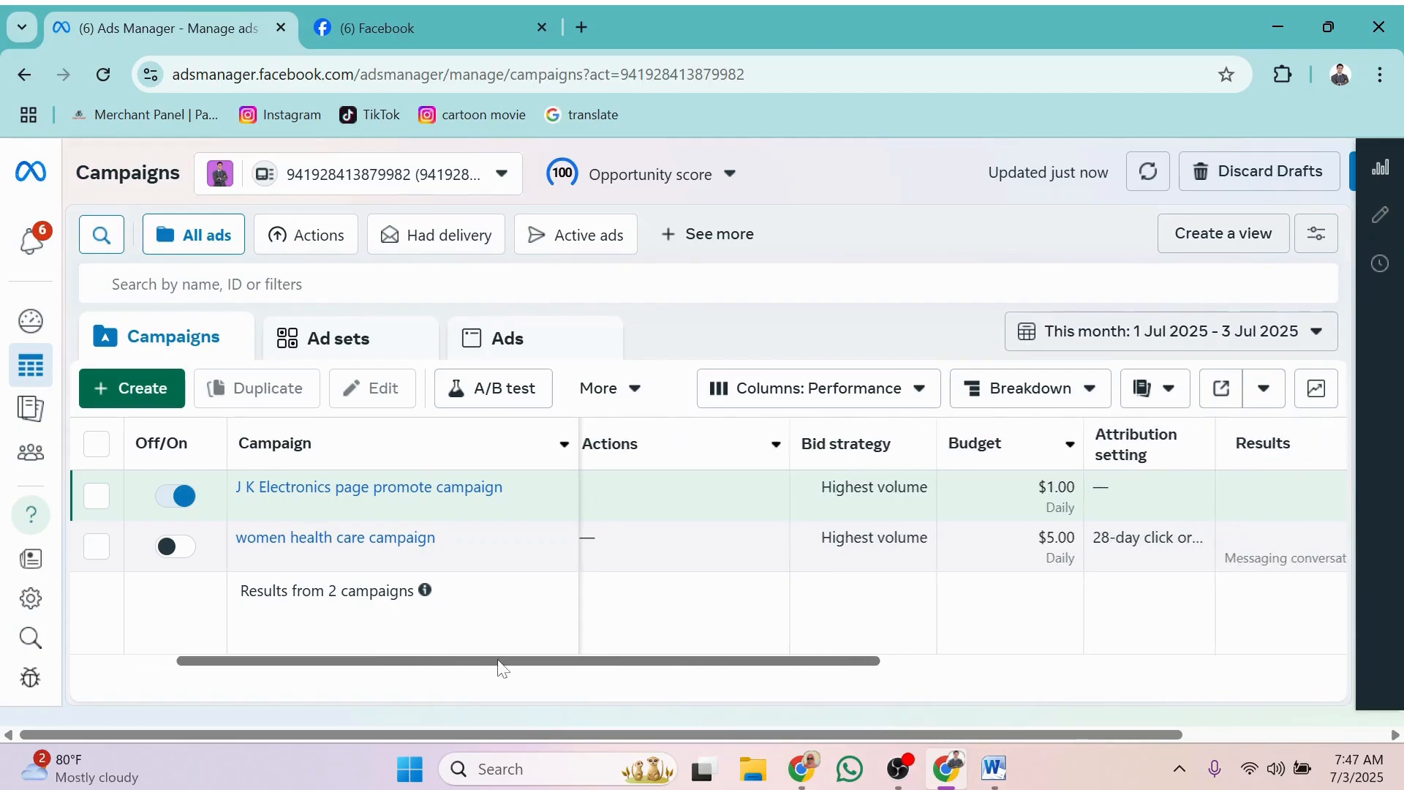